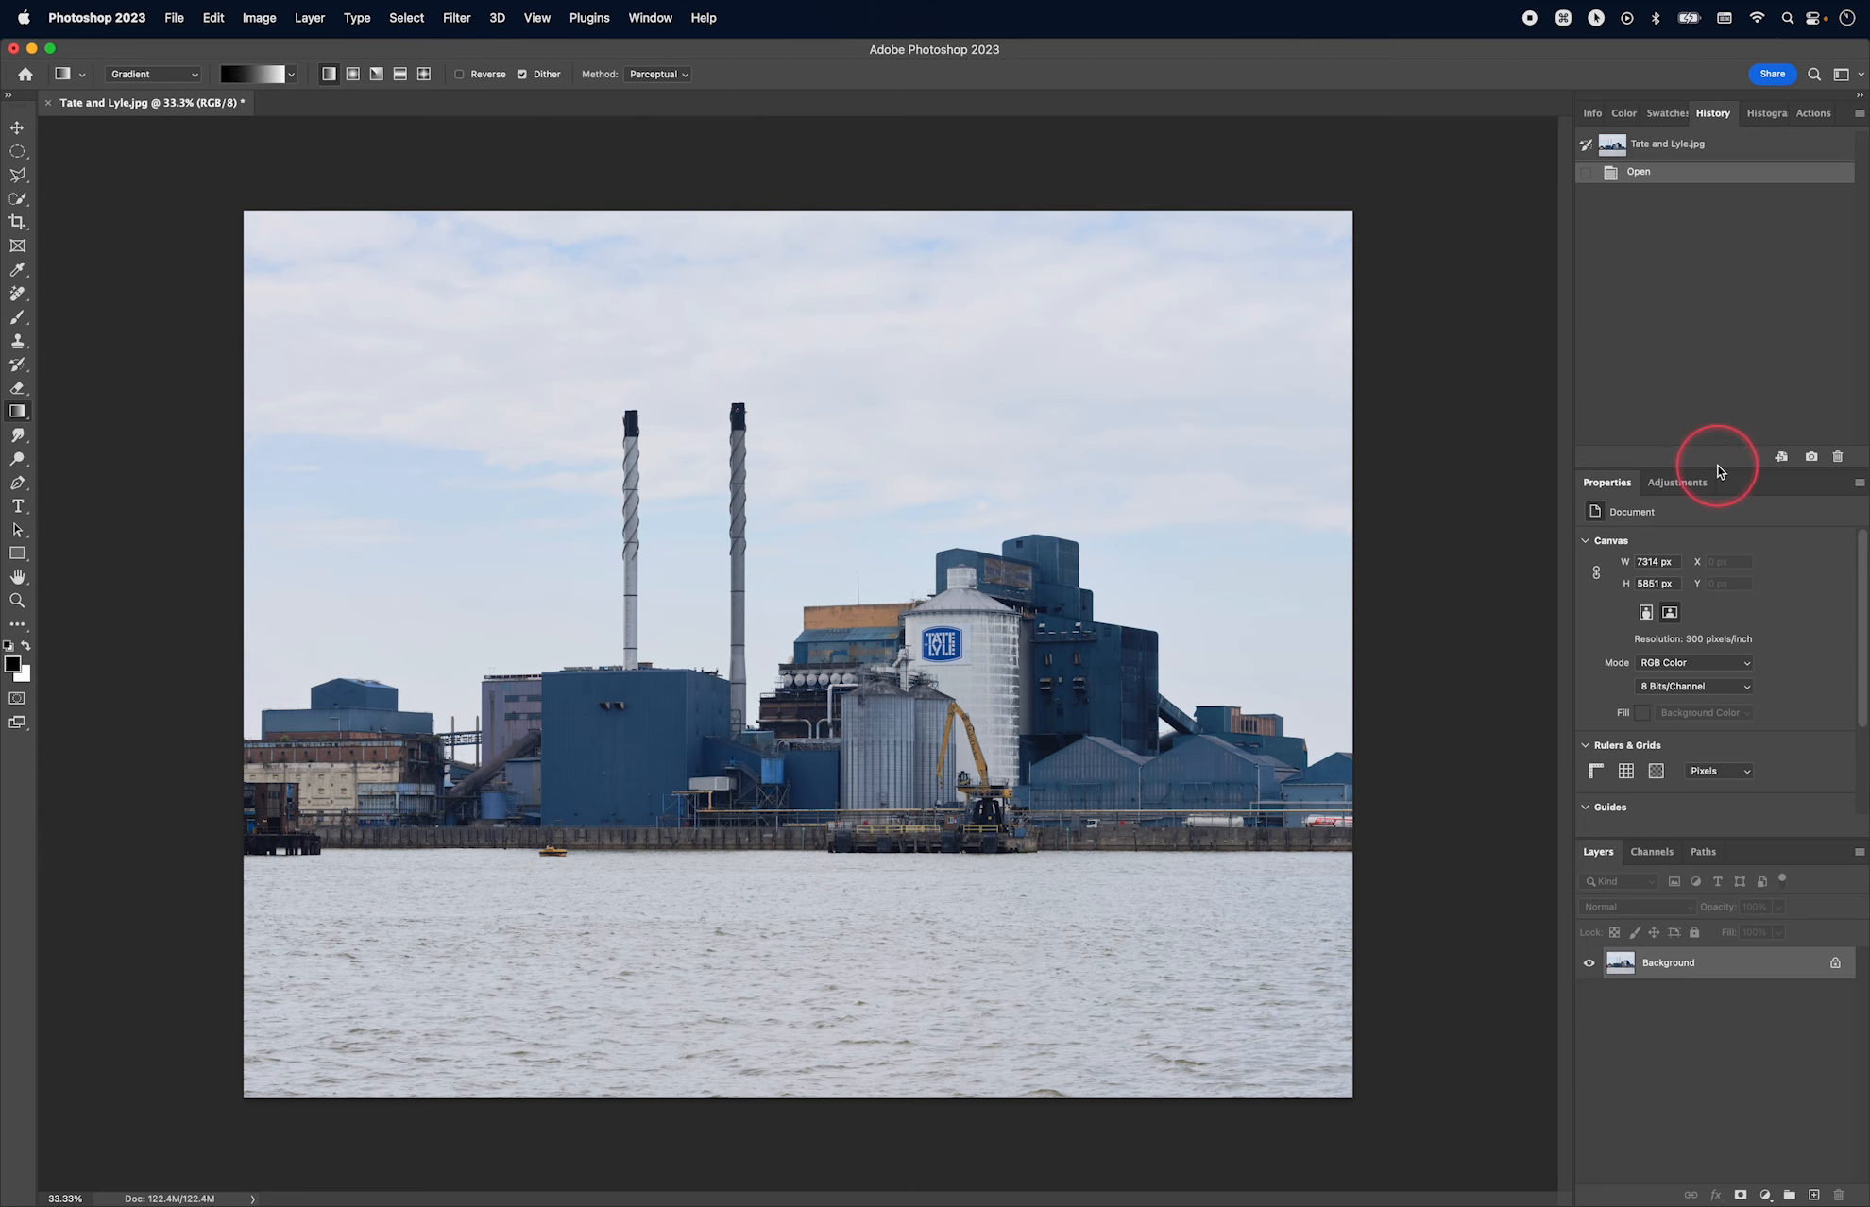
Step: Add a Curves adjustment layer and pull its midtones down to darken the photo
{"action": "left_click", "coordinate": [1678, 484]}
{"action": "left_click", "coordinate": [1695, 589]}
{"action": "left_click_drag", "start_coordinate": [1741, 684], "coordinate": [1741, 710]}
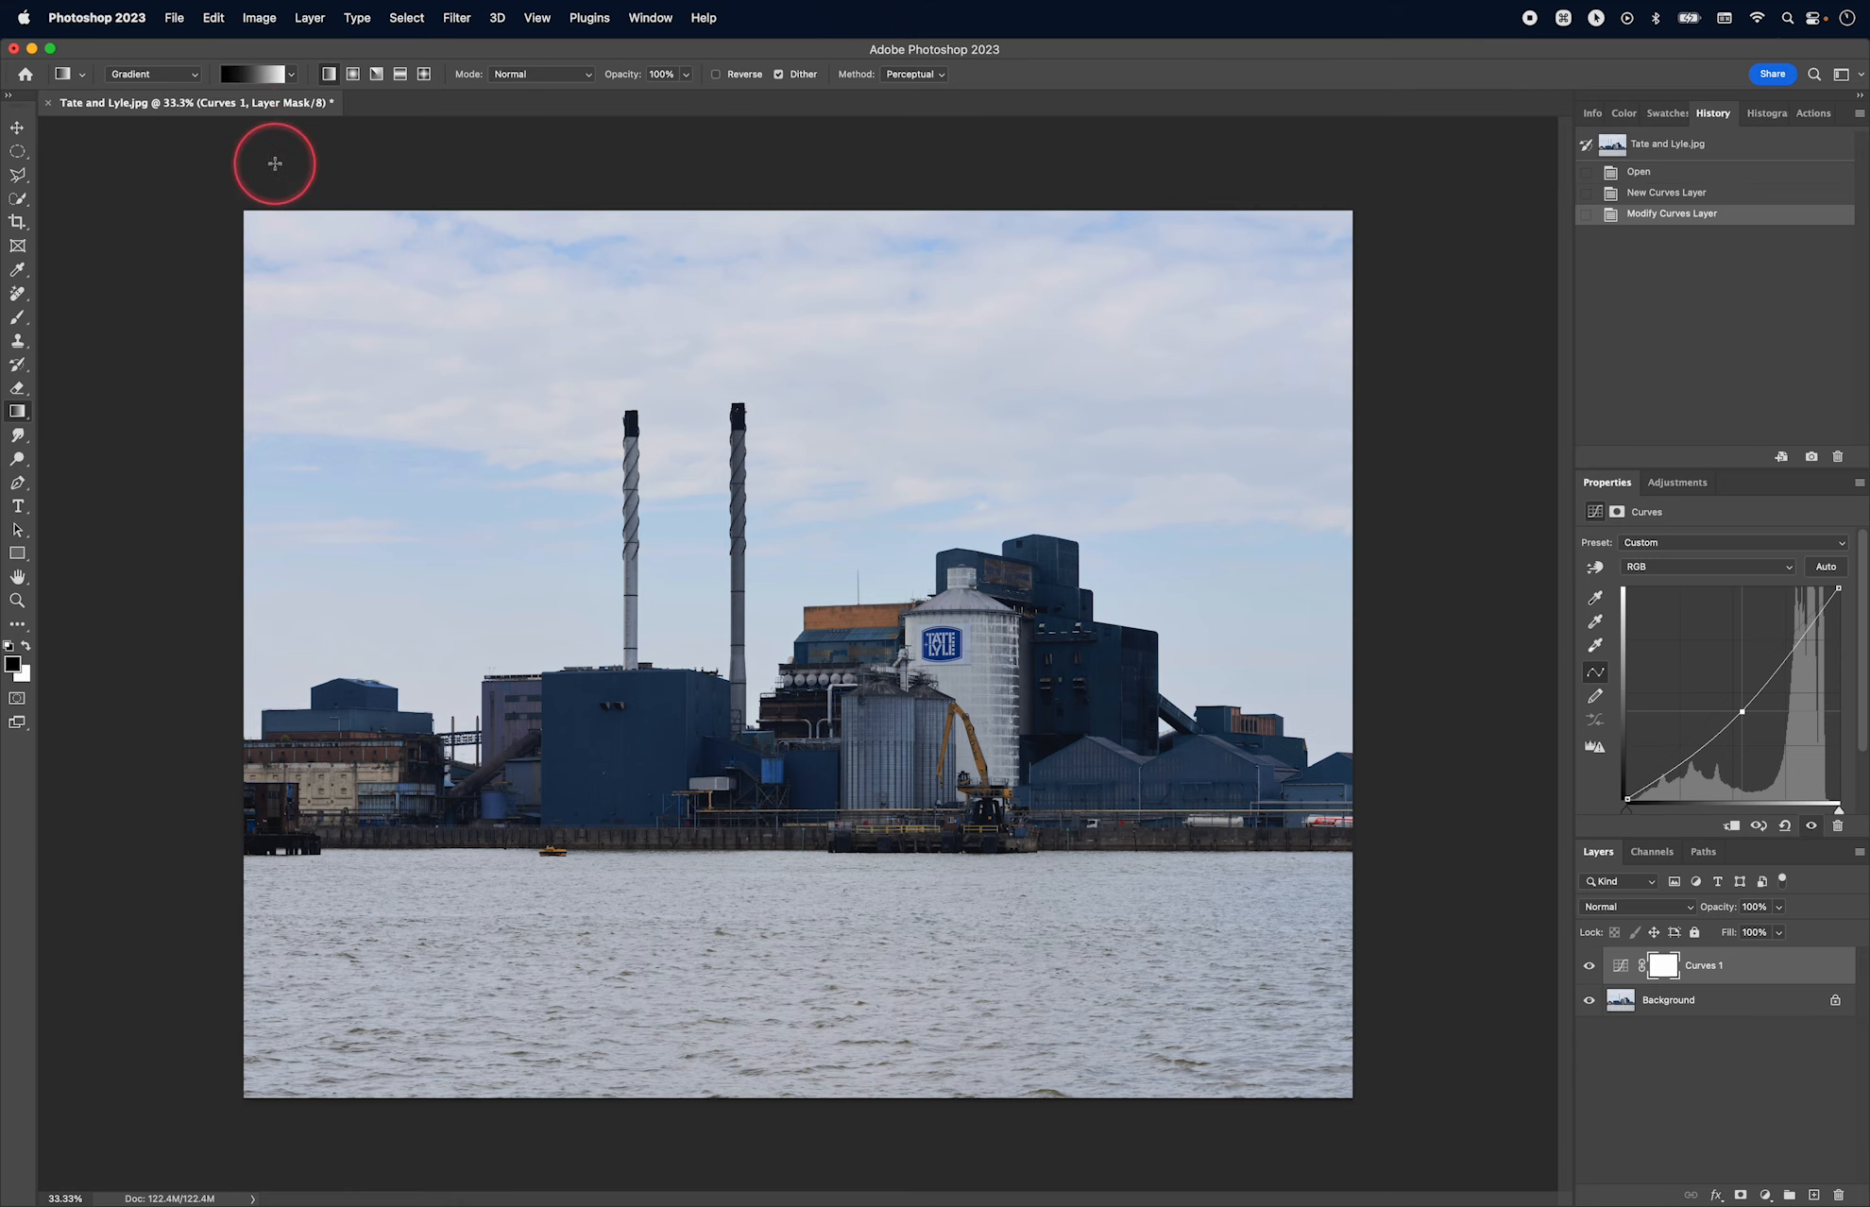
Step: Draw a vertical black-to-white linear gradient on the Curves mask from the waterline up to the sky above the buildings, and check the mask alone
{"action": "key", "text": "g"}
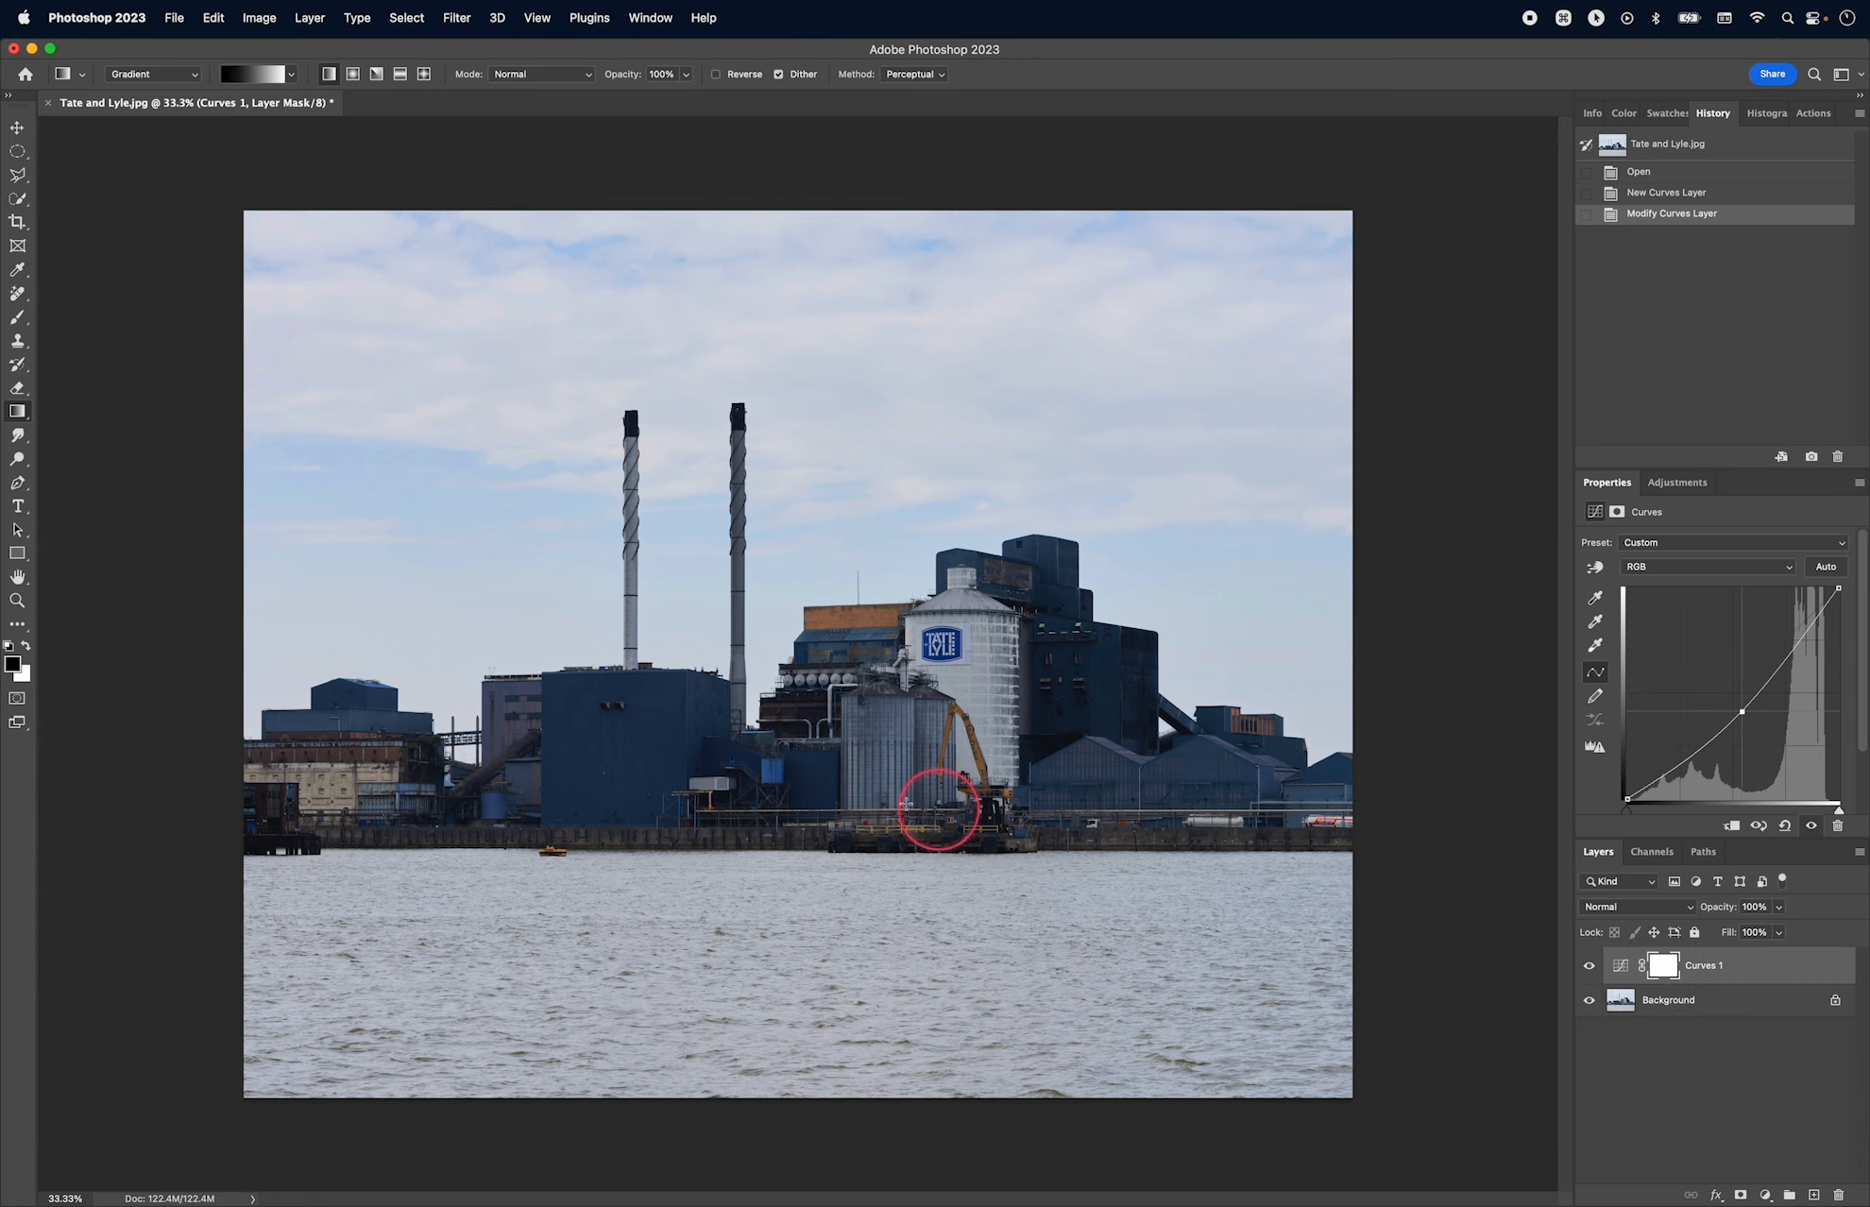
{"action": "mouse_move", "coordinate": [824, 859]}
{"action": "left_mouse_down"}
{"action": "mouse_move", "coordinate": [830, 489]}
{"action": "mouse_move", "coordinate": [850, 695]}
{"action": "mouse_move", "coordinate": [828, 548]}
{"action": "mouse_move", "coordinate": [756, 564]}
{"action": "mouse_move", "coordinate": [818, 580]}
{"action": "mouse_move", "coordinate": [823, 509]}
{"action": "mouse_move", "coordinate": [800, 723]}
{"action": "mouse_move", "coordinate": [835, 729]}
{"action": "mouse_move", "coordinate": [845, 536]}
{"action": "left_mouse_up"}
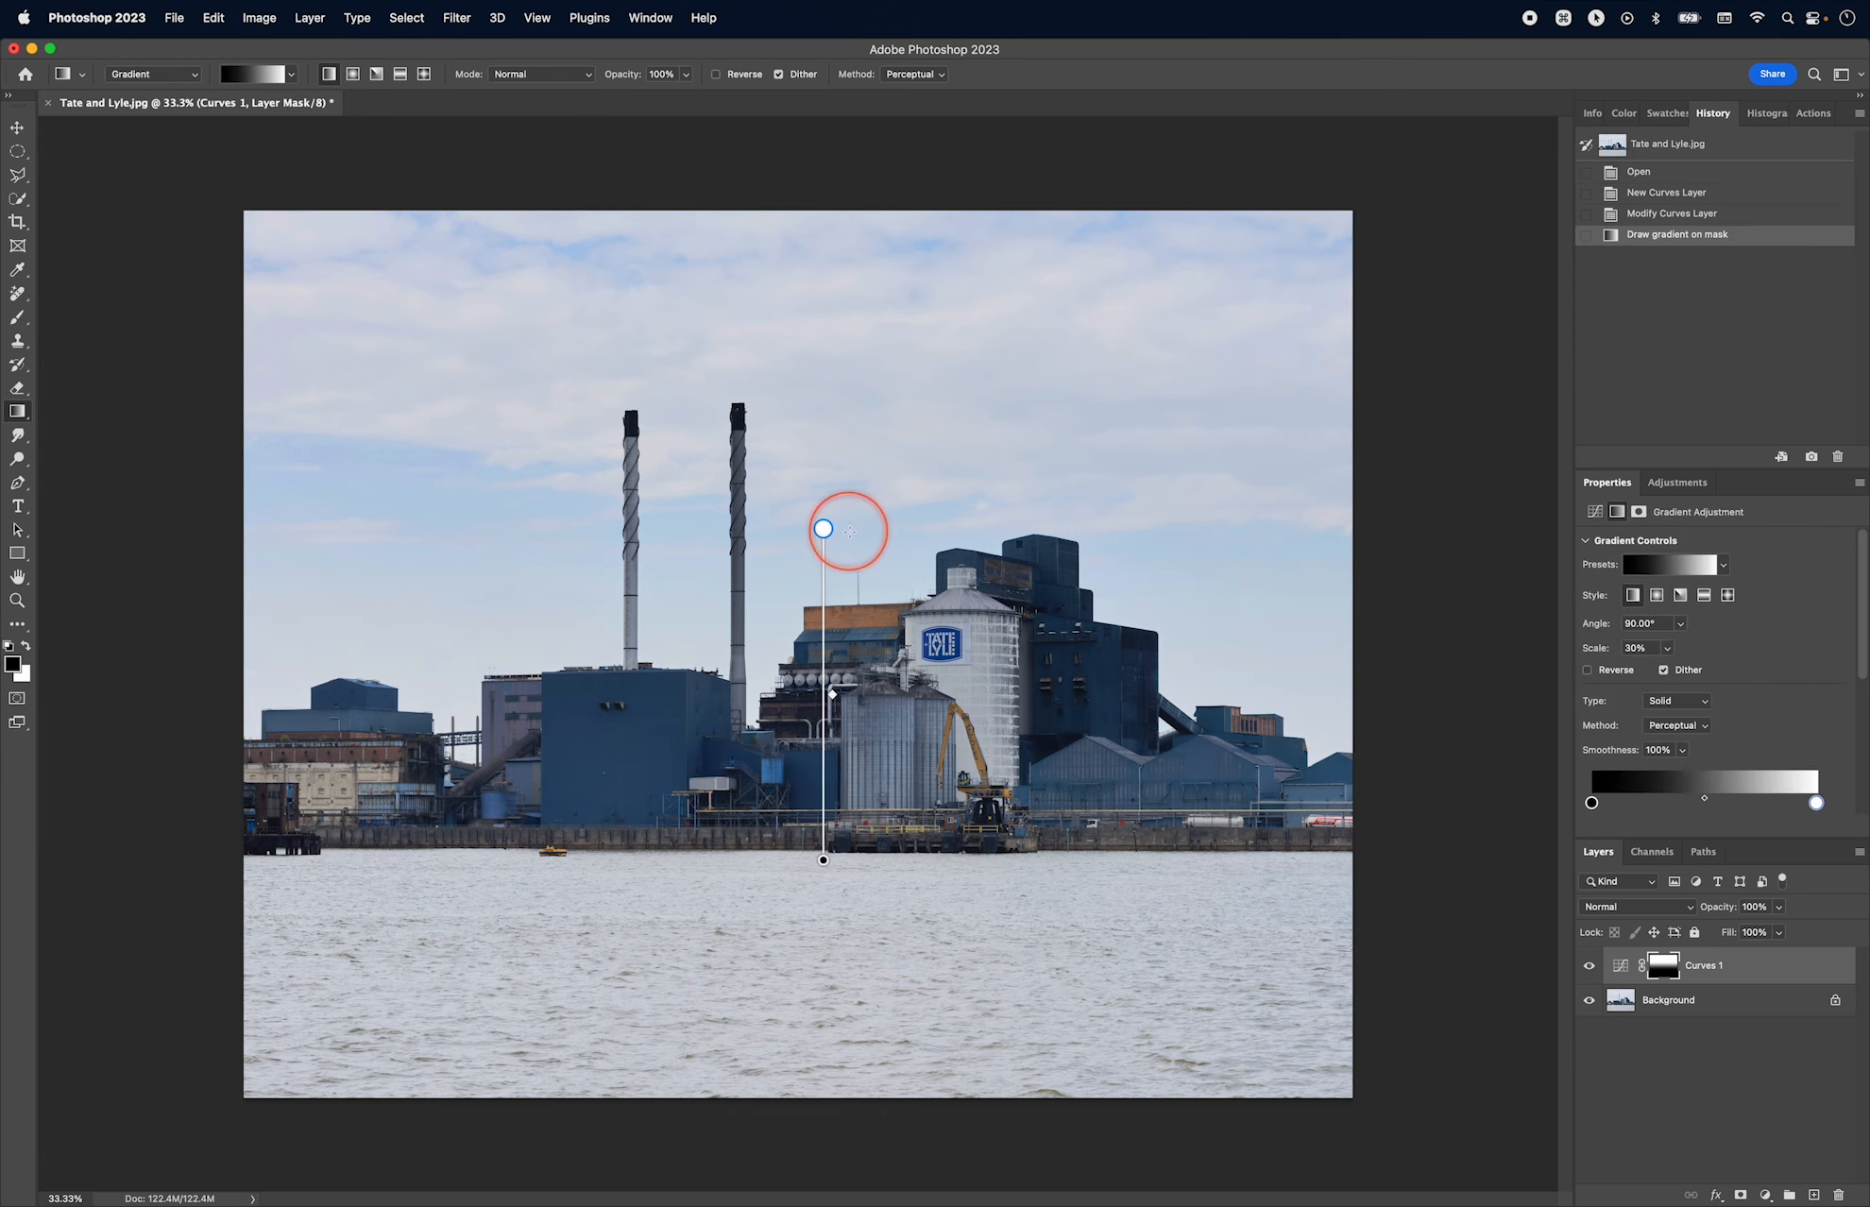
{"action": "left_click", "coordinate": [1663, 966], "text": "alt"}
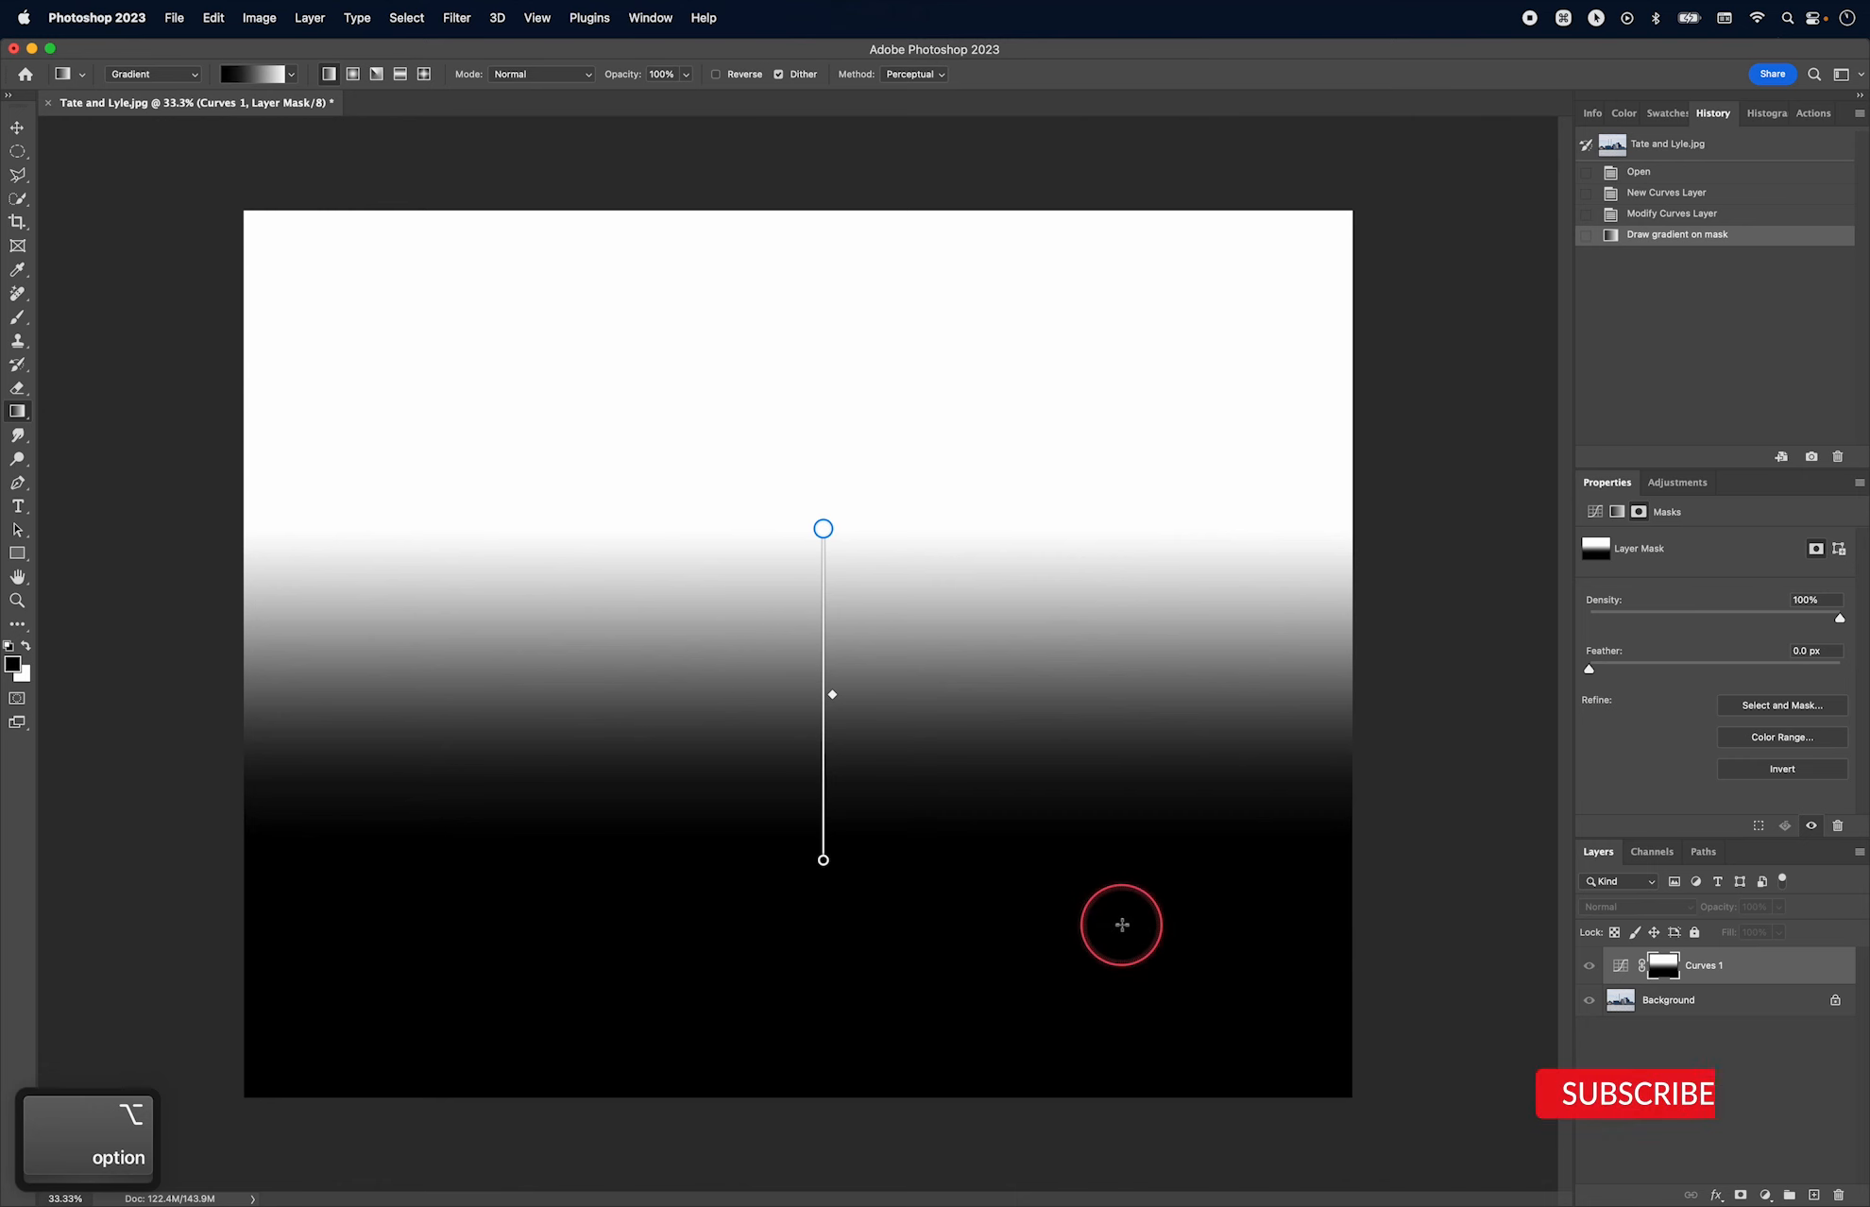
{"action": "left_click", "coordinate": [1662, 968], "text": "alt"}
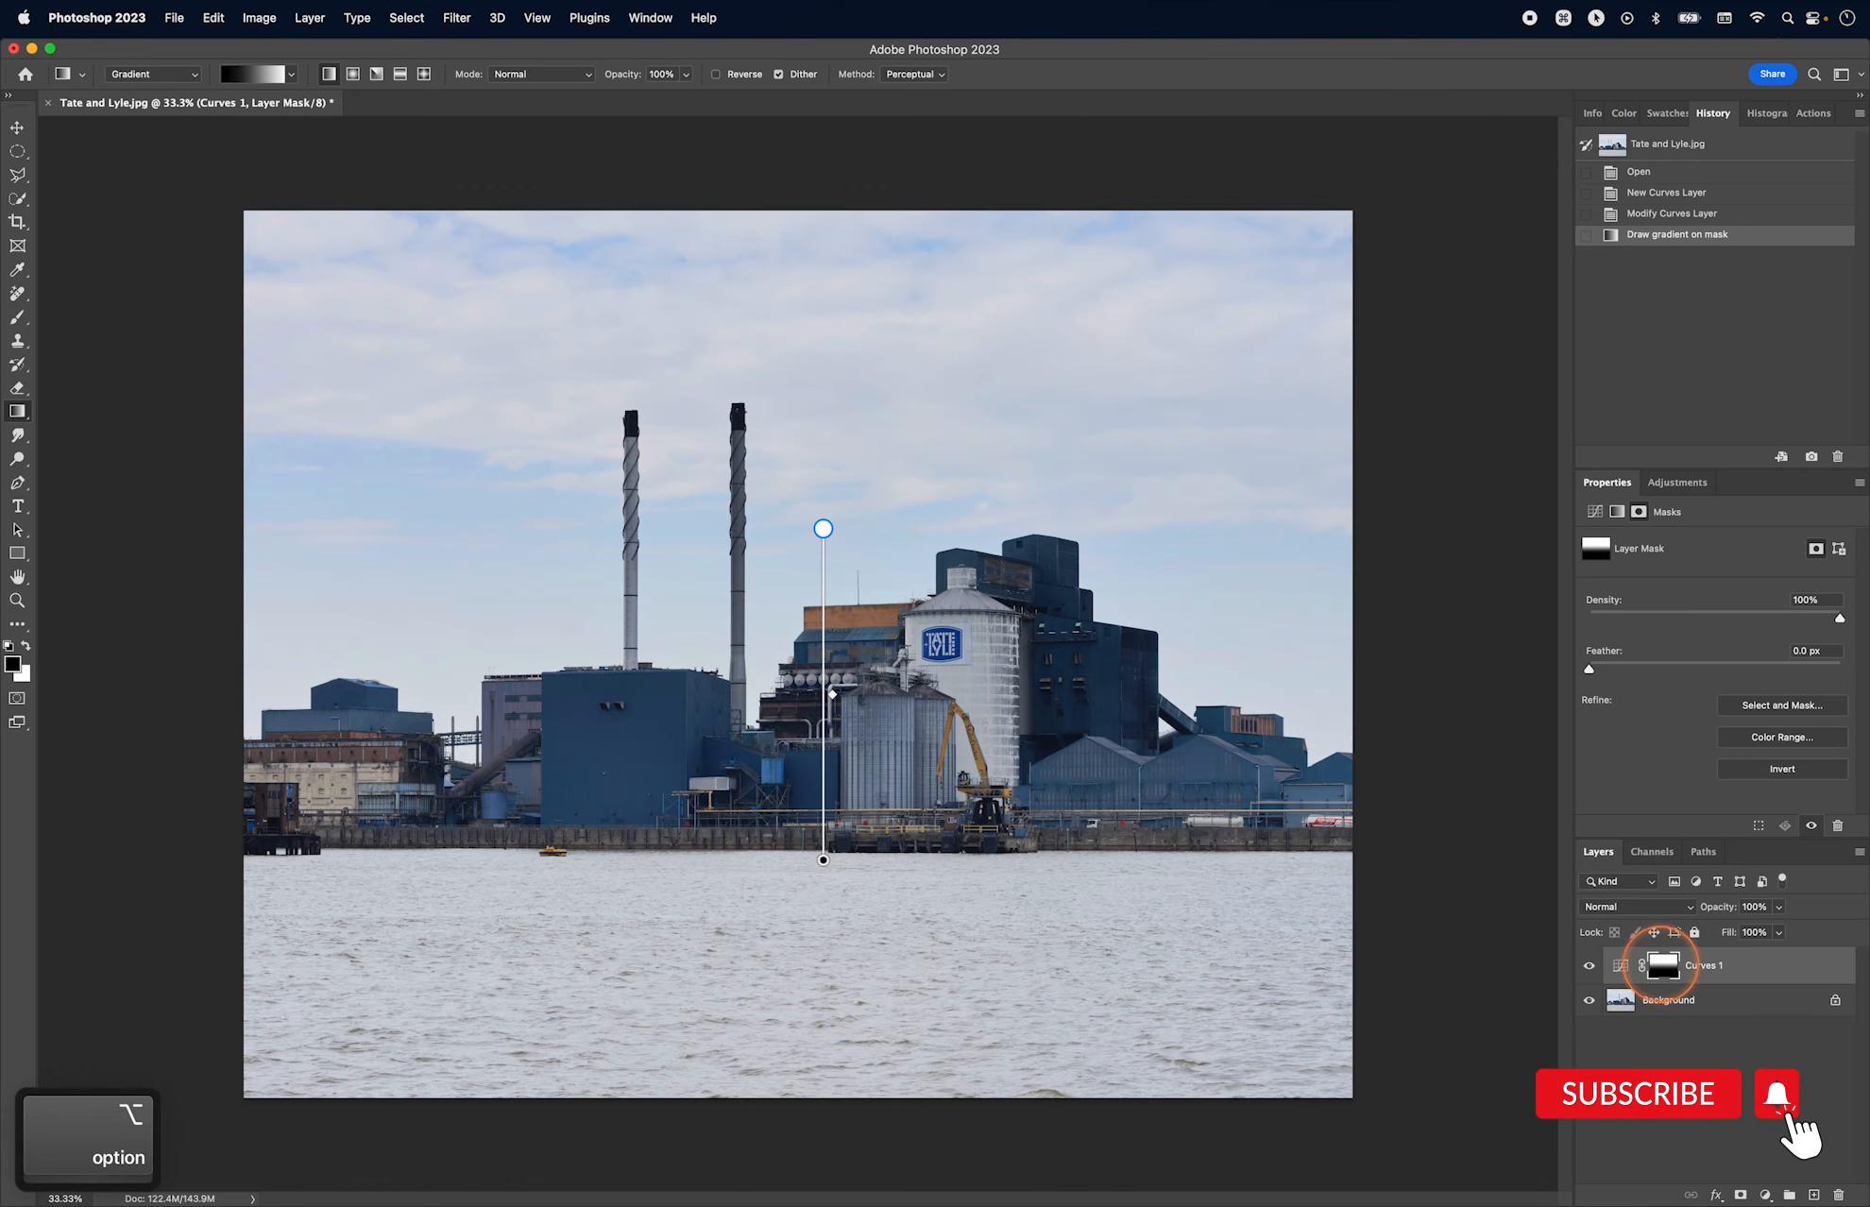
Step: With the mask displayed, extend the gradient by raising its white stop and lowering its black stop, and nudge the midpoint upward
{"action": "left_click_drag", "start_coordinate": [824, 529], "coordinate": [824, 477]}
{"action": "left_click", "coordinate": [1663, 966], "text": "alt"}
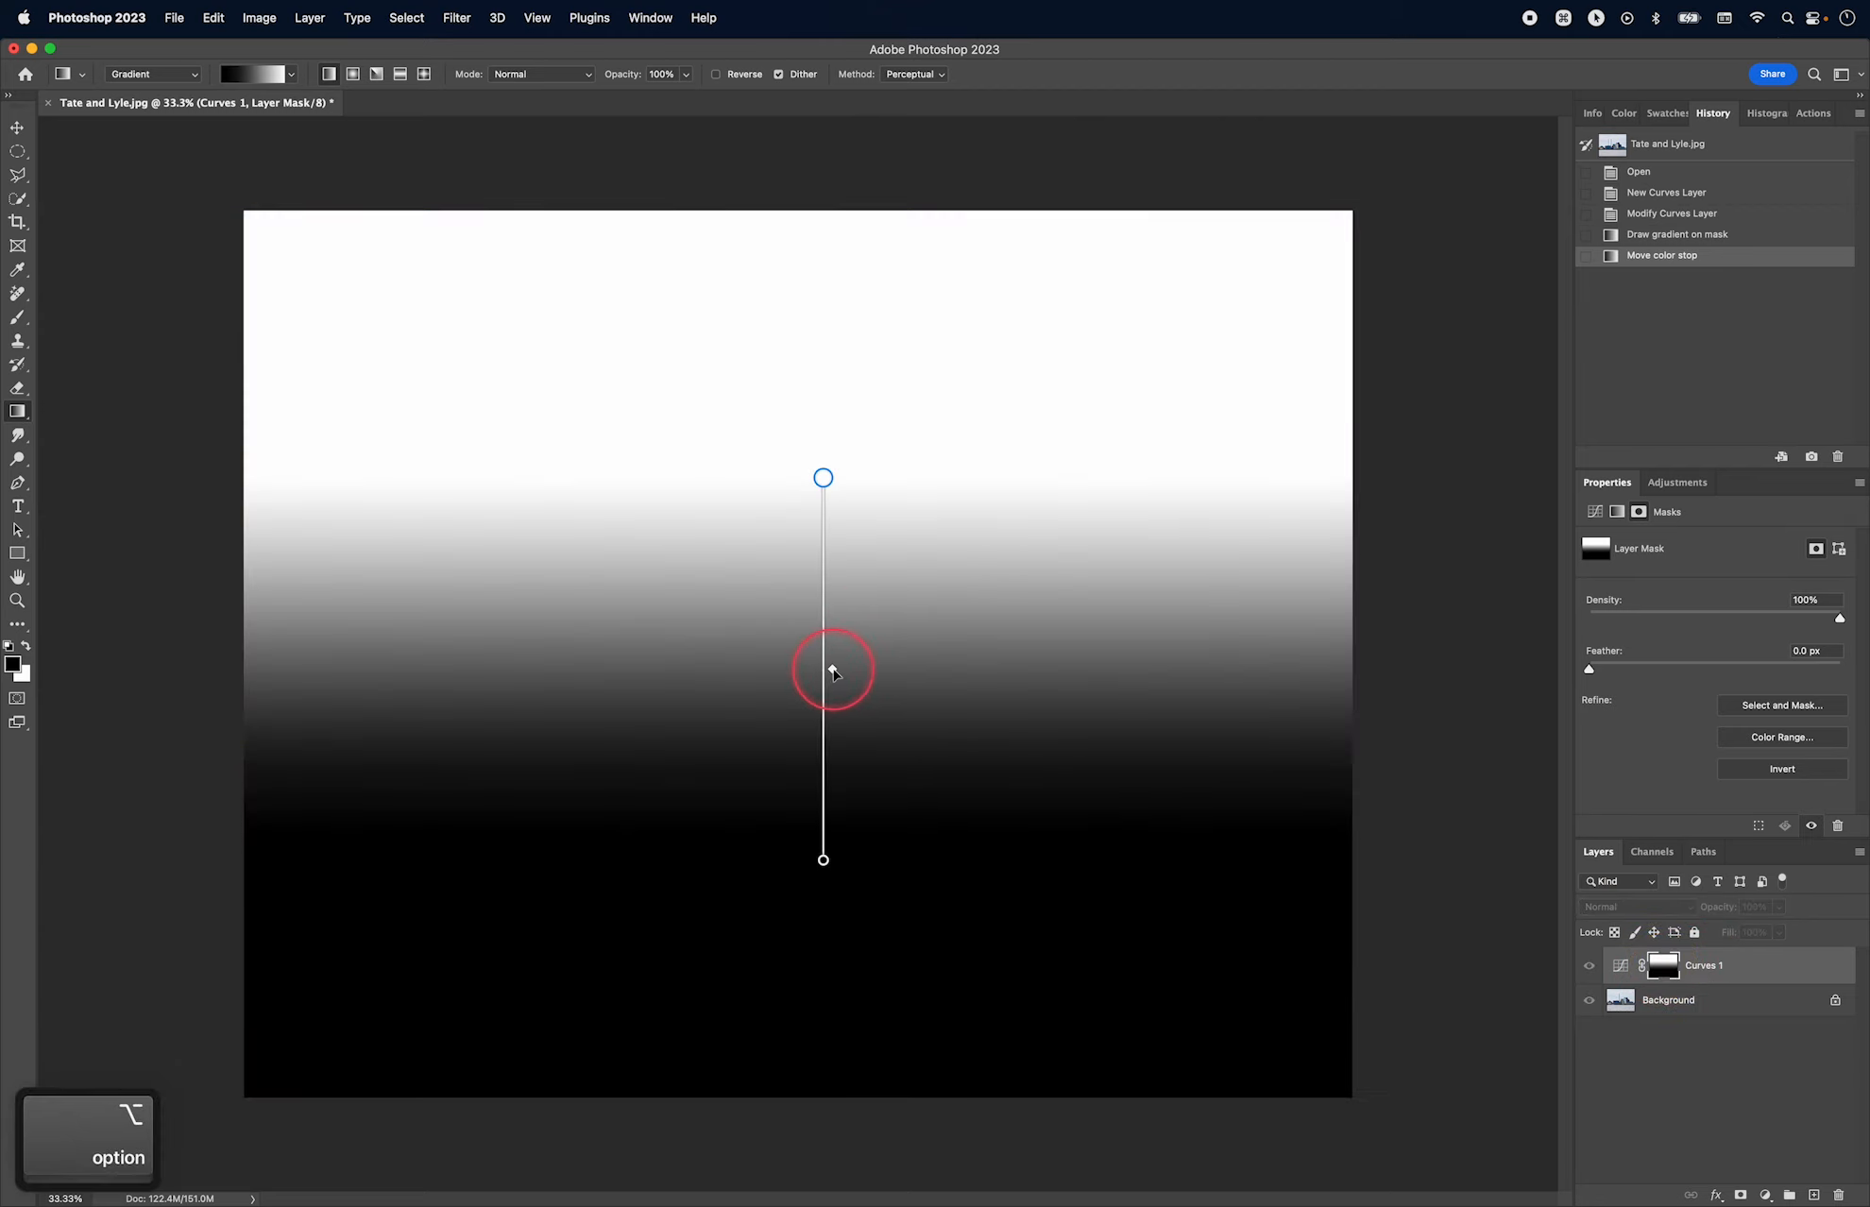
{"action": "left_click_drag", "start_coordinate": [832, 670], "coordinate": [832, 655]}
{"action": "left_click", "coordinate": [824, 859]}
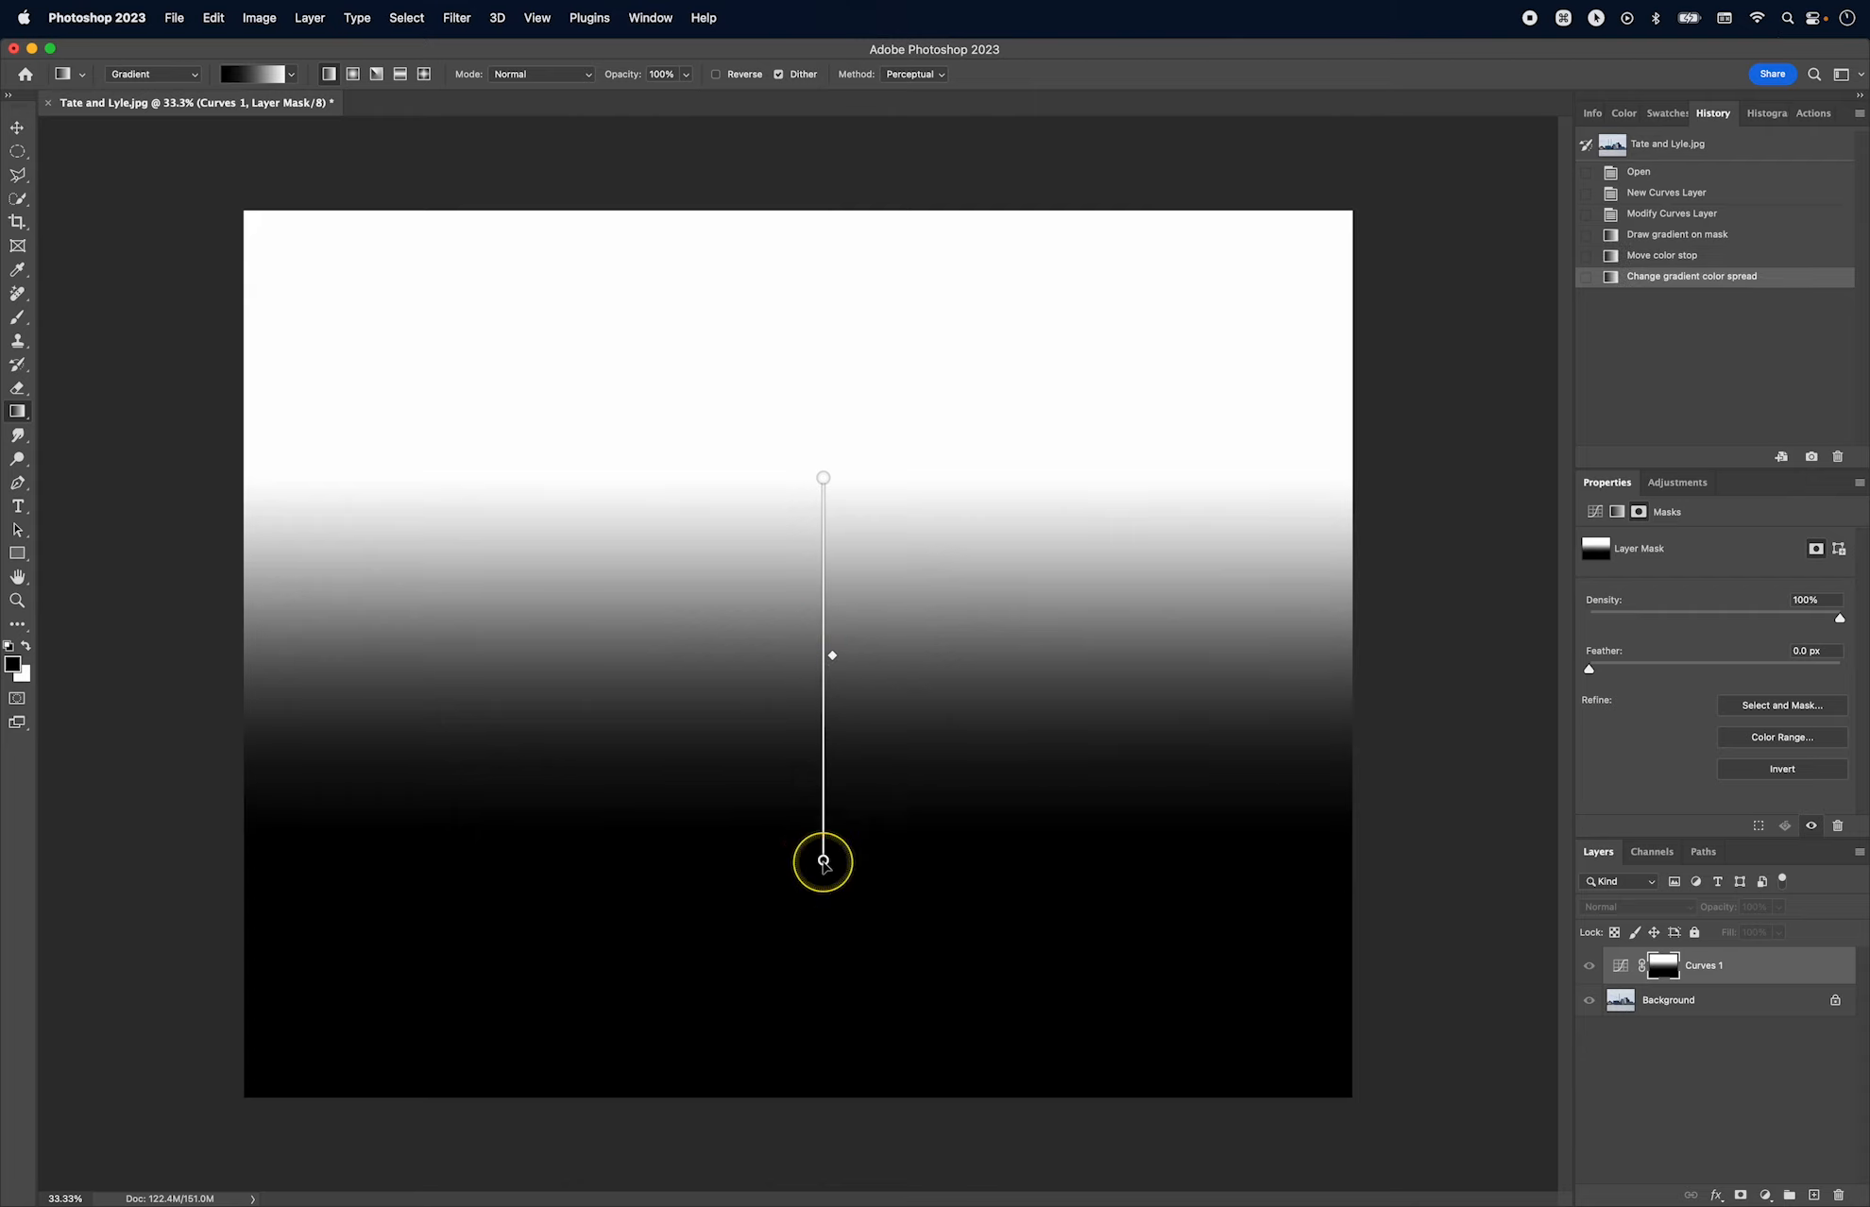
{"action": "mouse_move", "coordinate": [823, 862]}
{"action": "left_mouse_down"}
{"action": "mouse_move", "coordinate": [817, 910]}
{"action": "mouse_move", "coordinate": [822, 894]}
{"action": "left_mouse_up"}
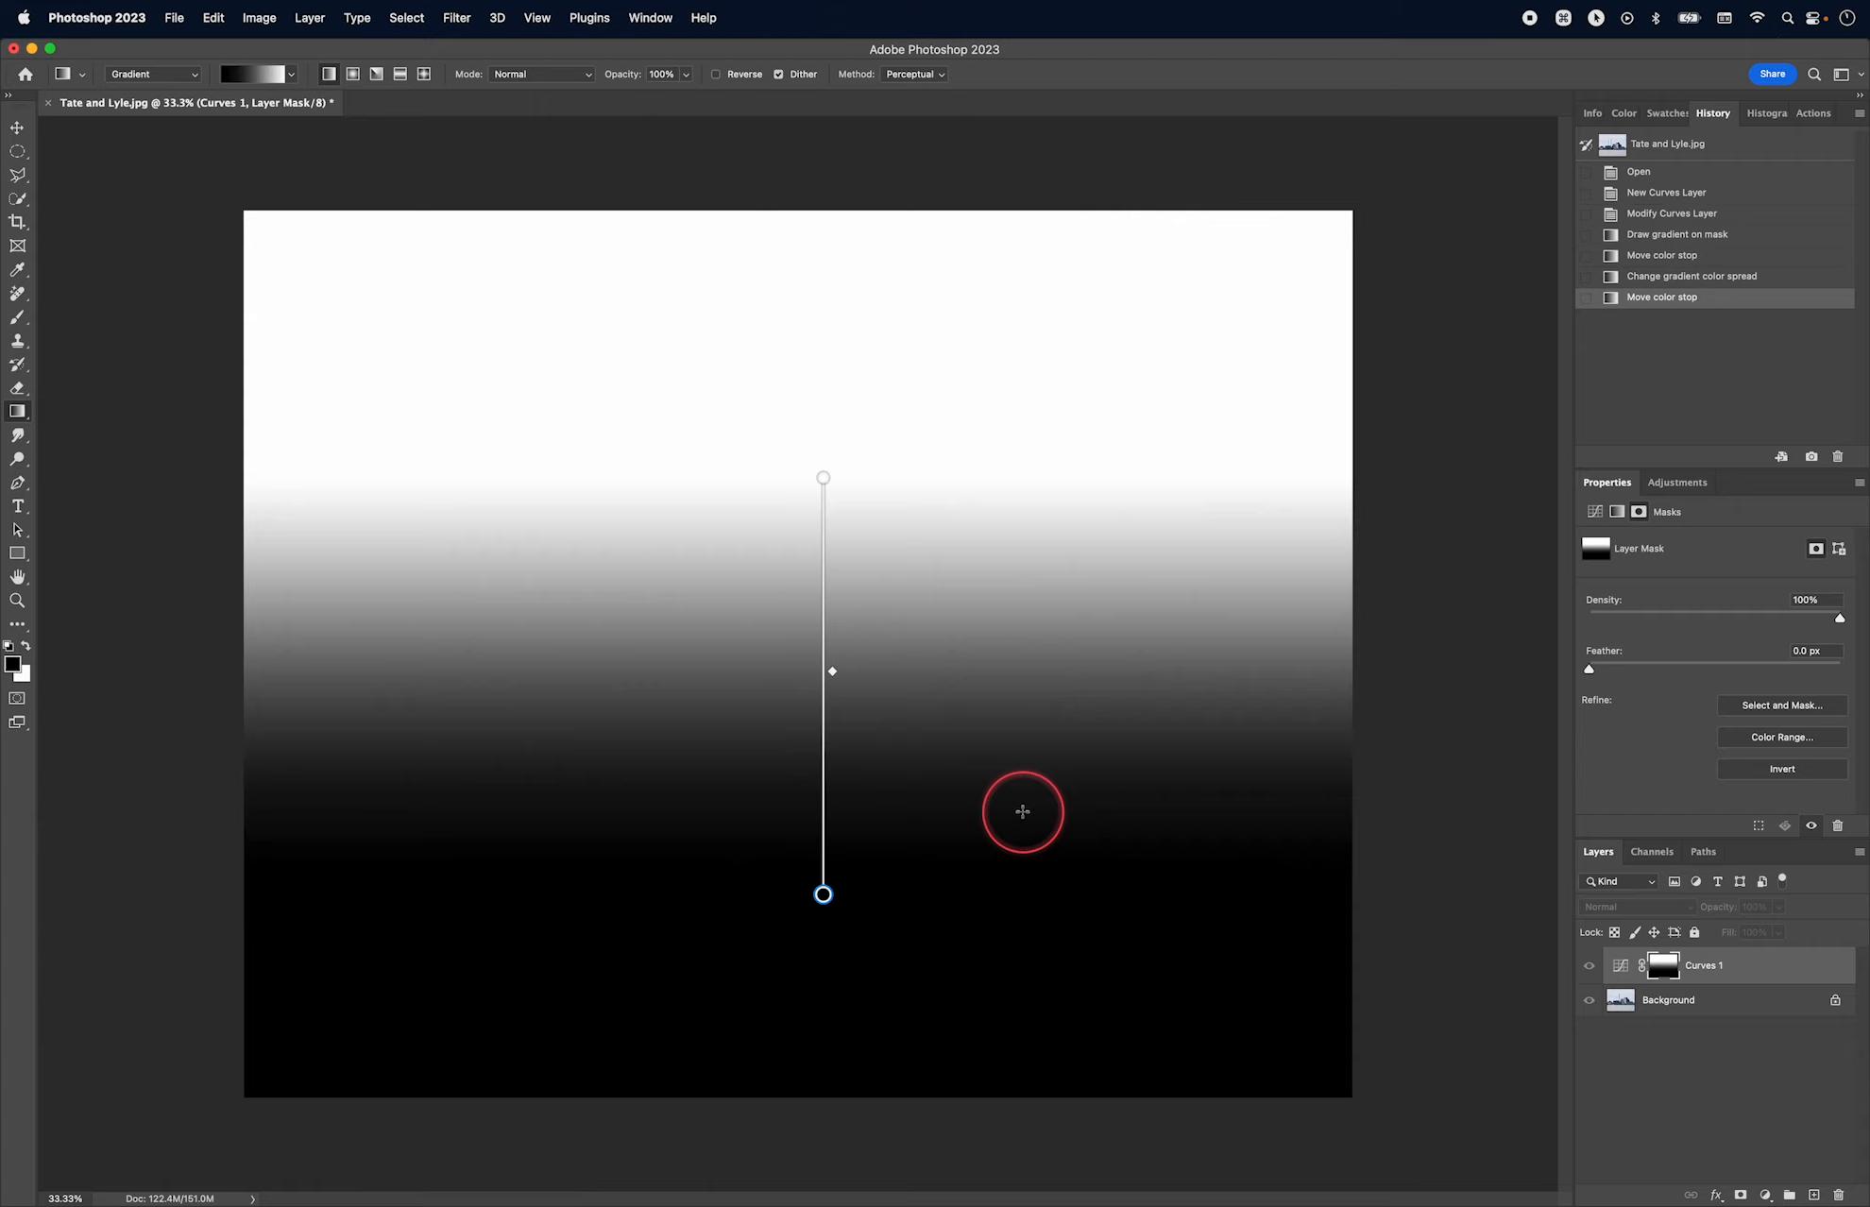
Step: Try the gradient reversed and with the Linear and Classic methods, restoring the original direction and the Perceptual method
{"action": "left_click", "coordinate": [720, 81]}
{"action": "left_click", "coordinate": [721, 76]}
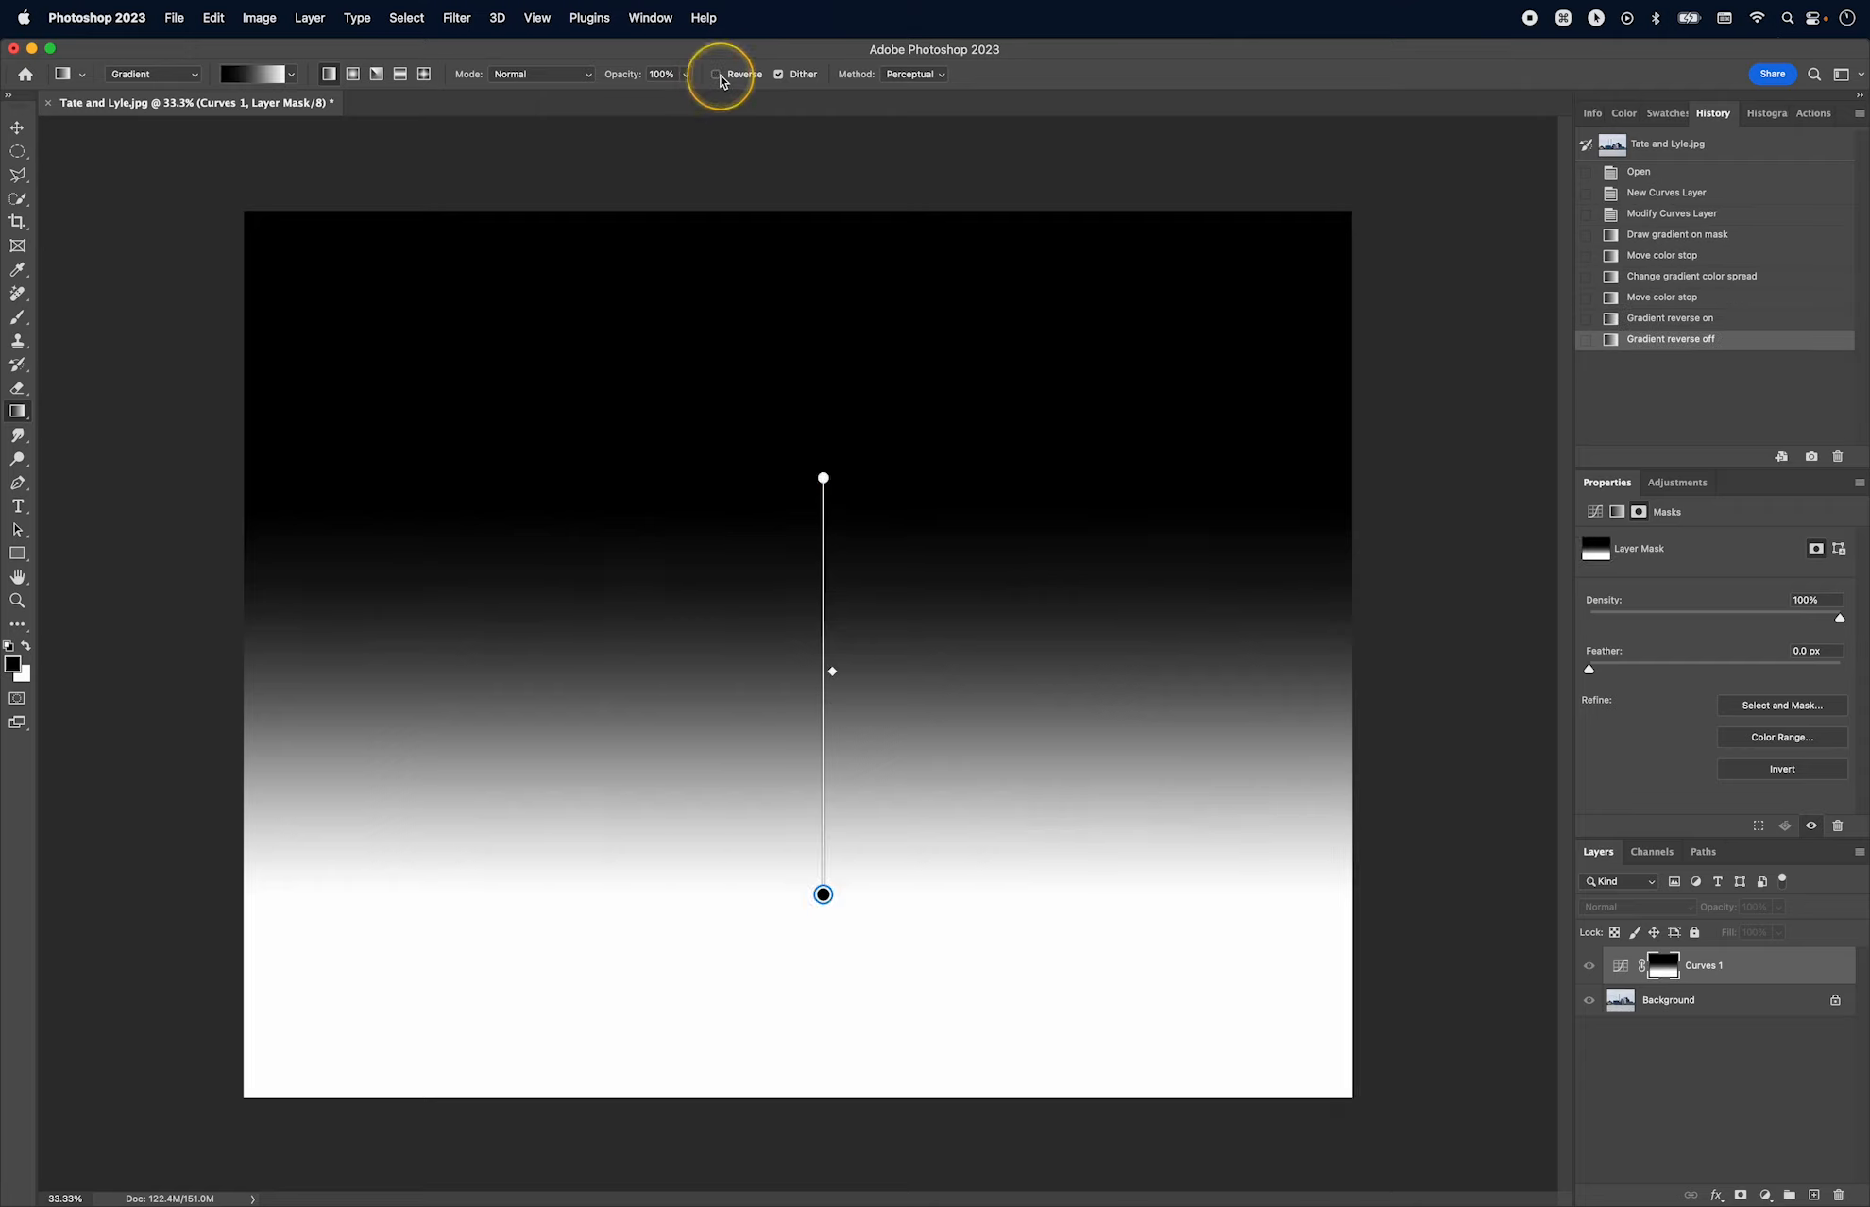
{"action": "left_click", "coordinate": [915, 75]}
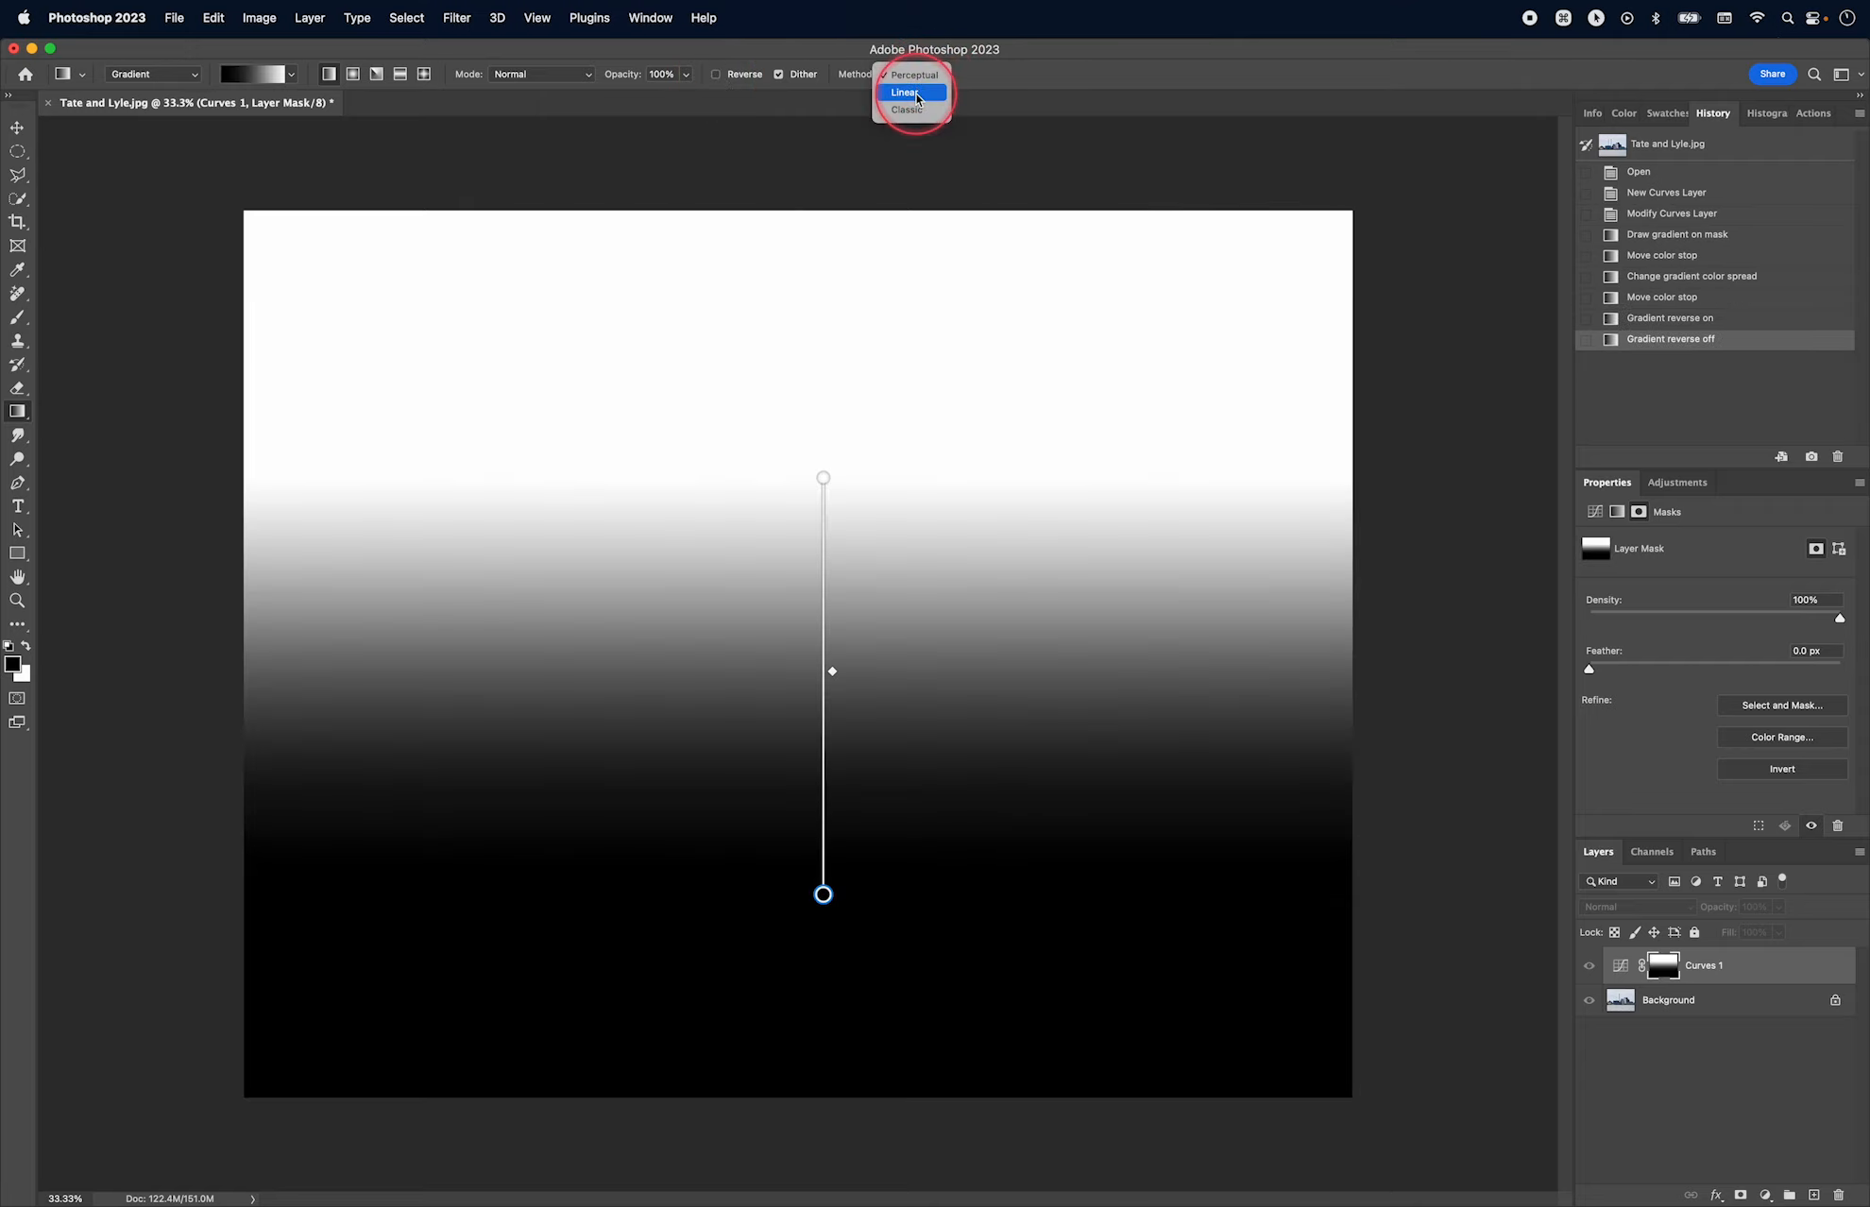
{"action": "left_click", "coordinate": [910, 93]}
{"action": "left_click", "coordinate": [914, 75]}
{"action": "left_click", "coordinate": [913, 93]}
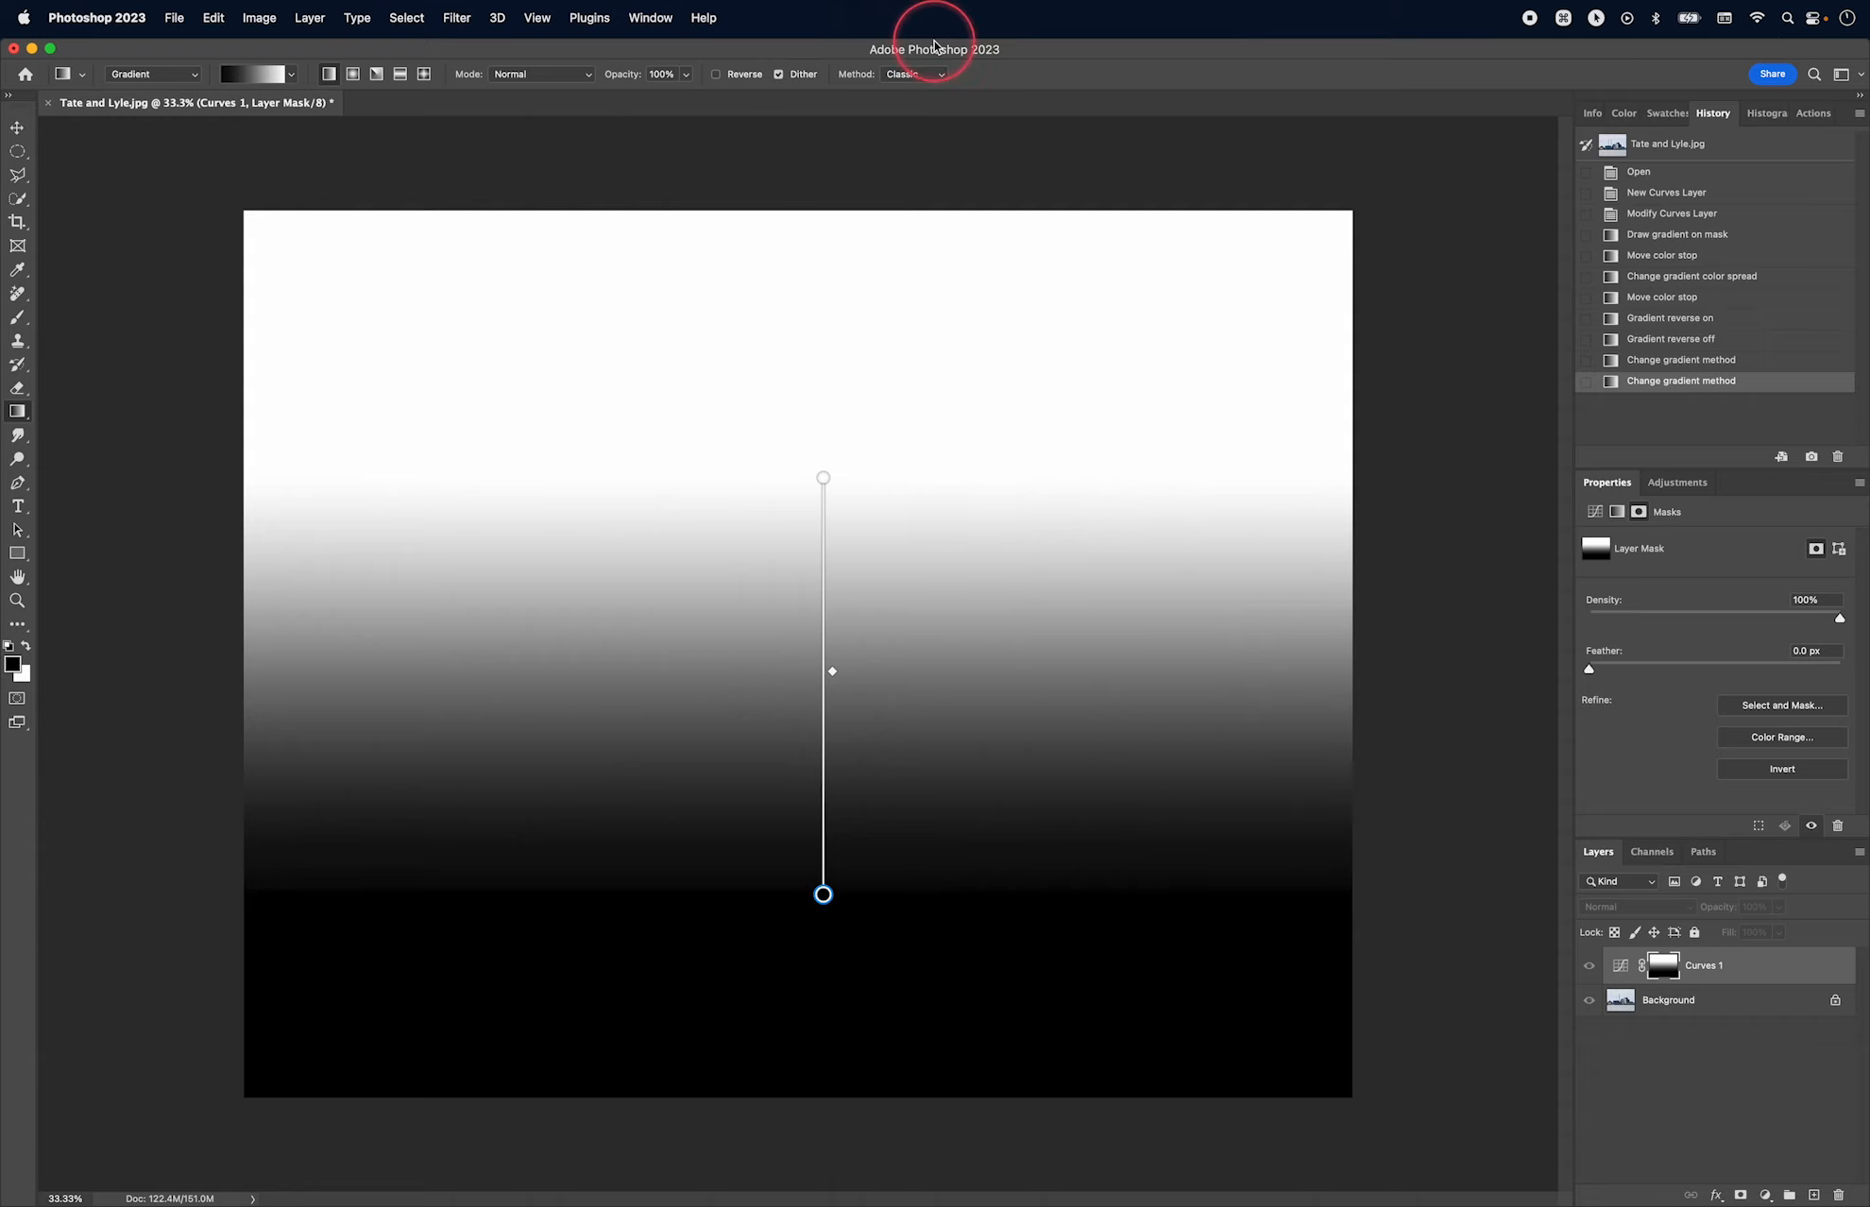
{"action": "left_click", "coordinate": [934, 75]}
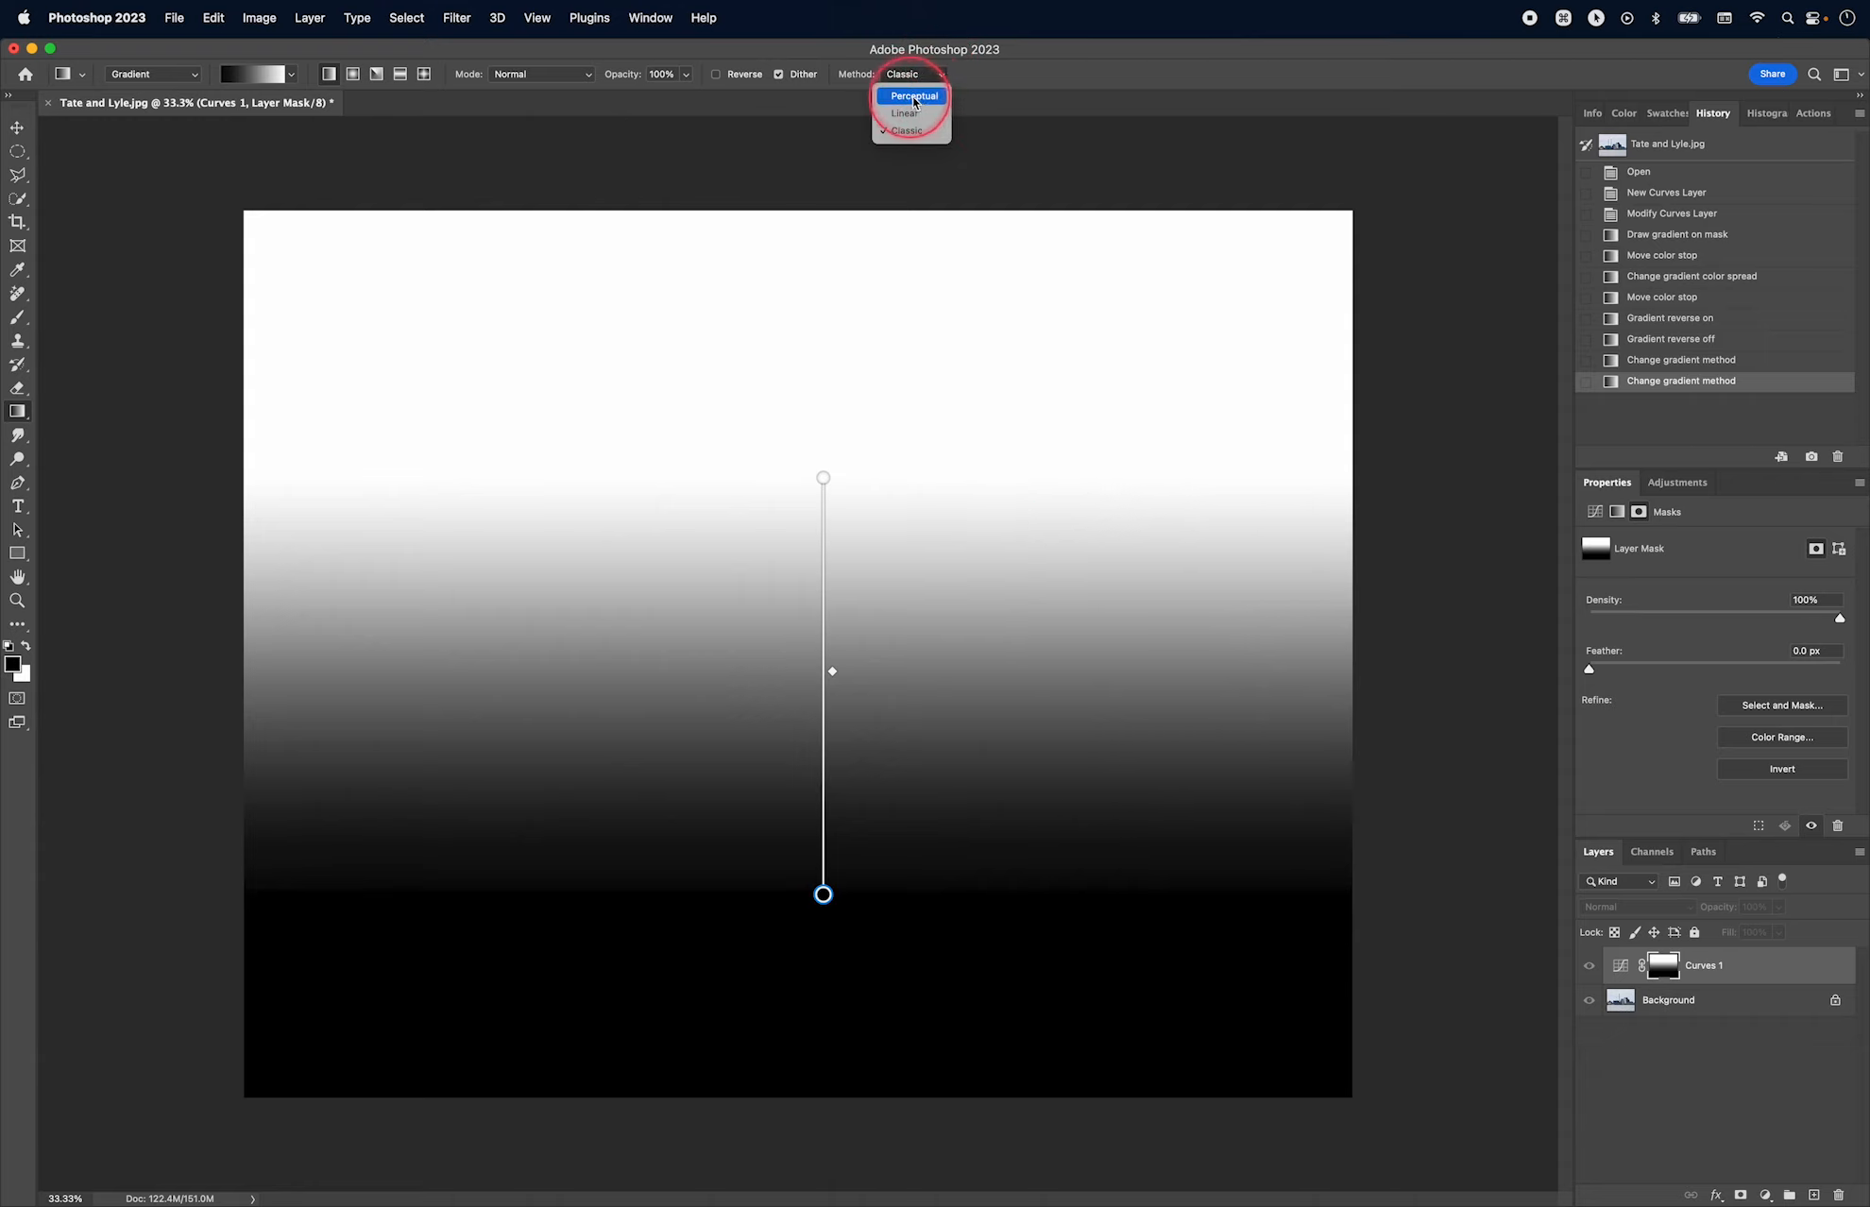
{"action": "left_click", "coordinate": [912, 97]}
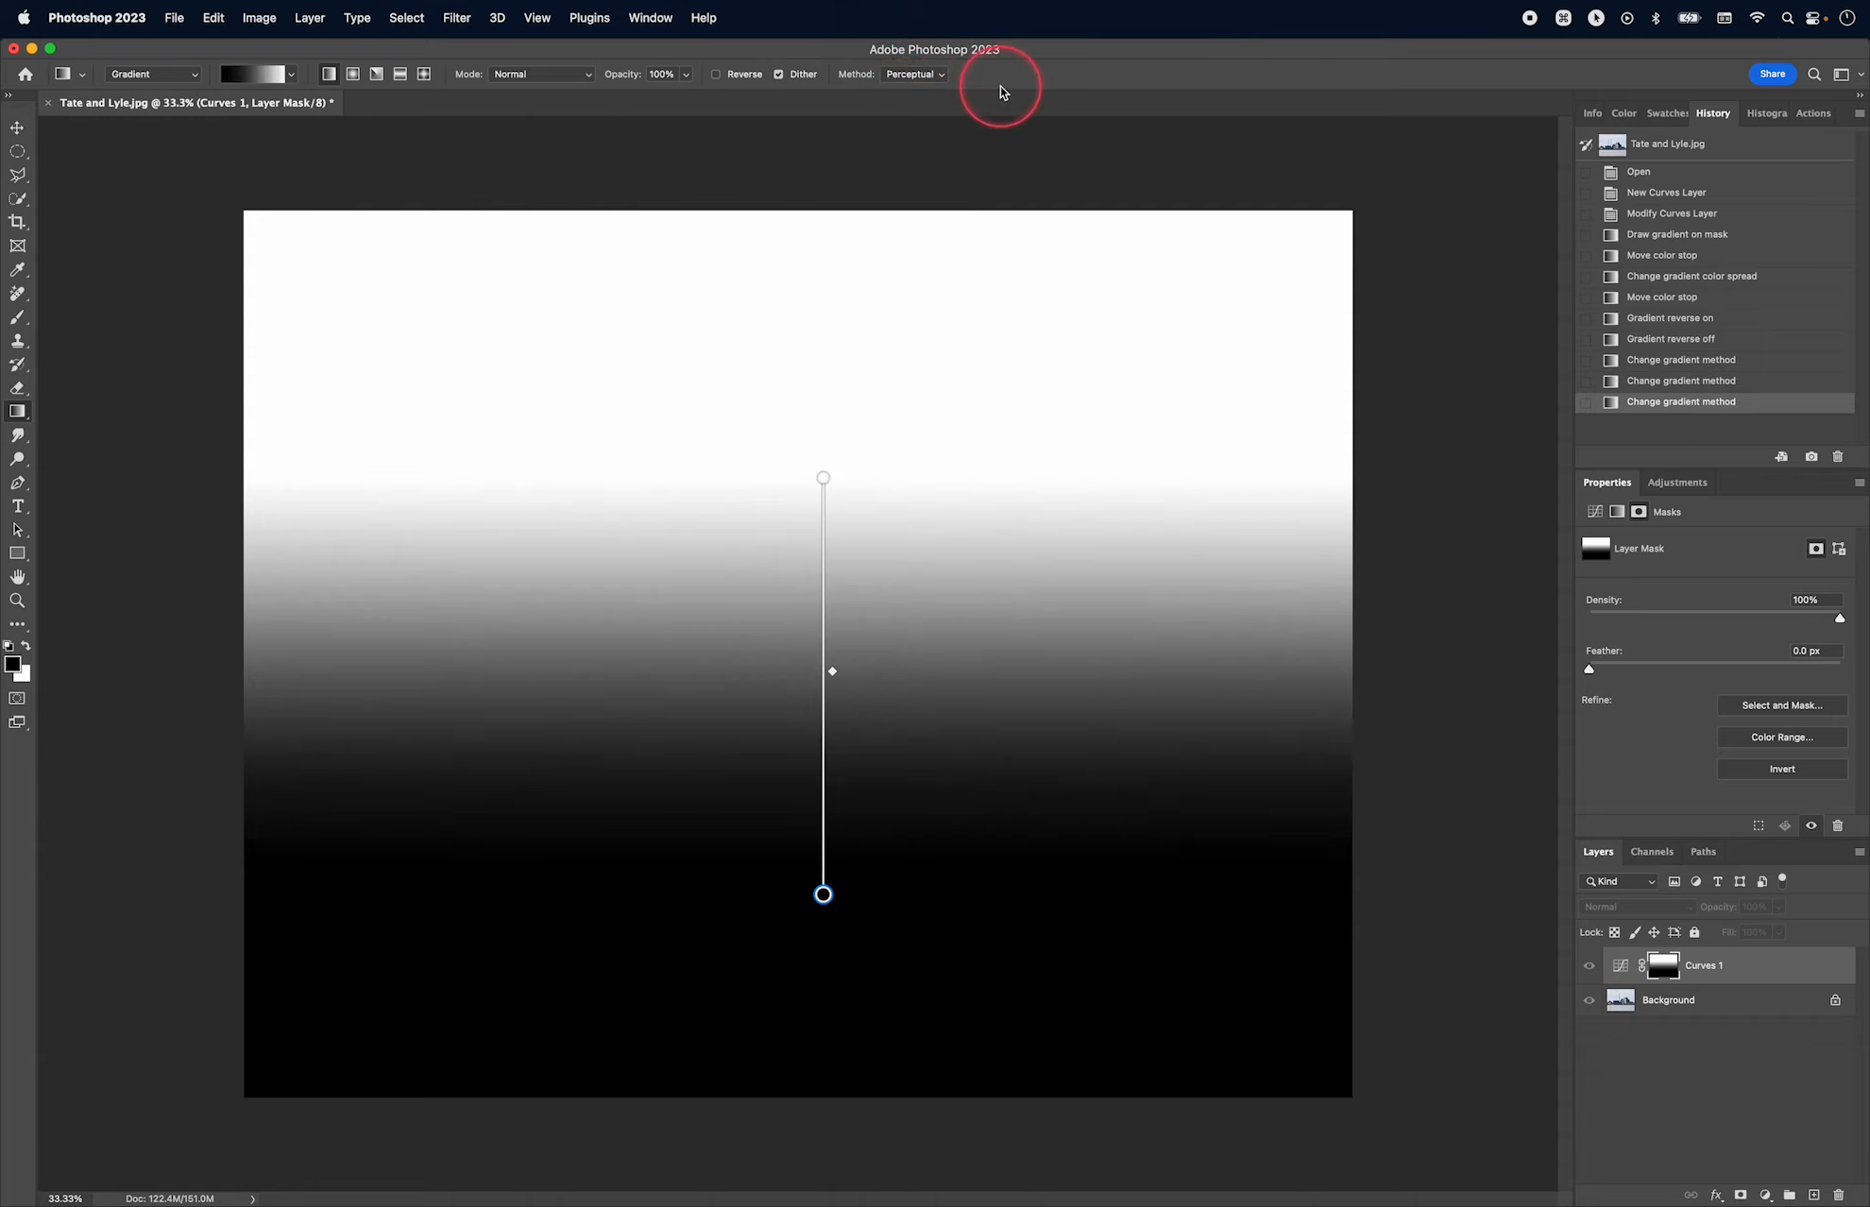
Step: Return to the image view and compare the photo with and without the Curves layer
{"action": "left_click", "coordinate": [1668, 965], "text": "alt"}
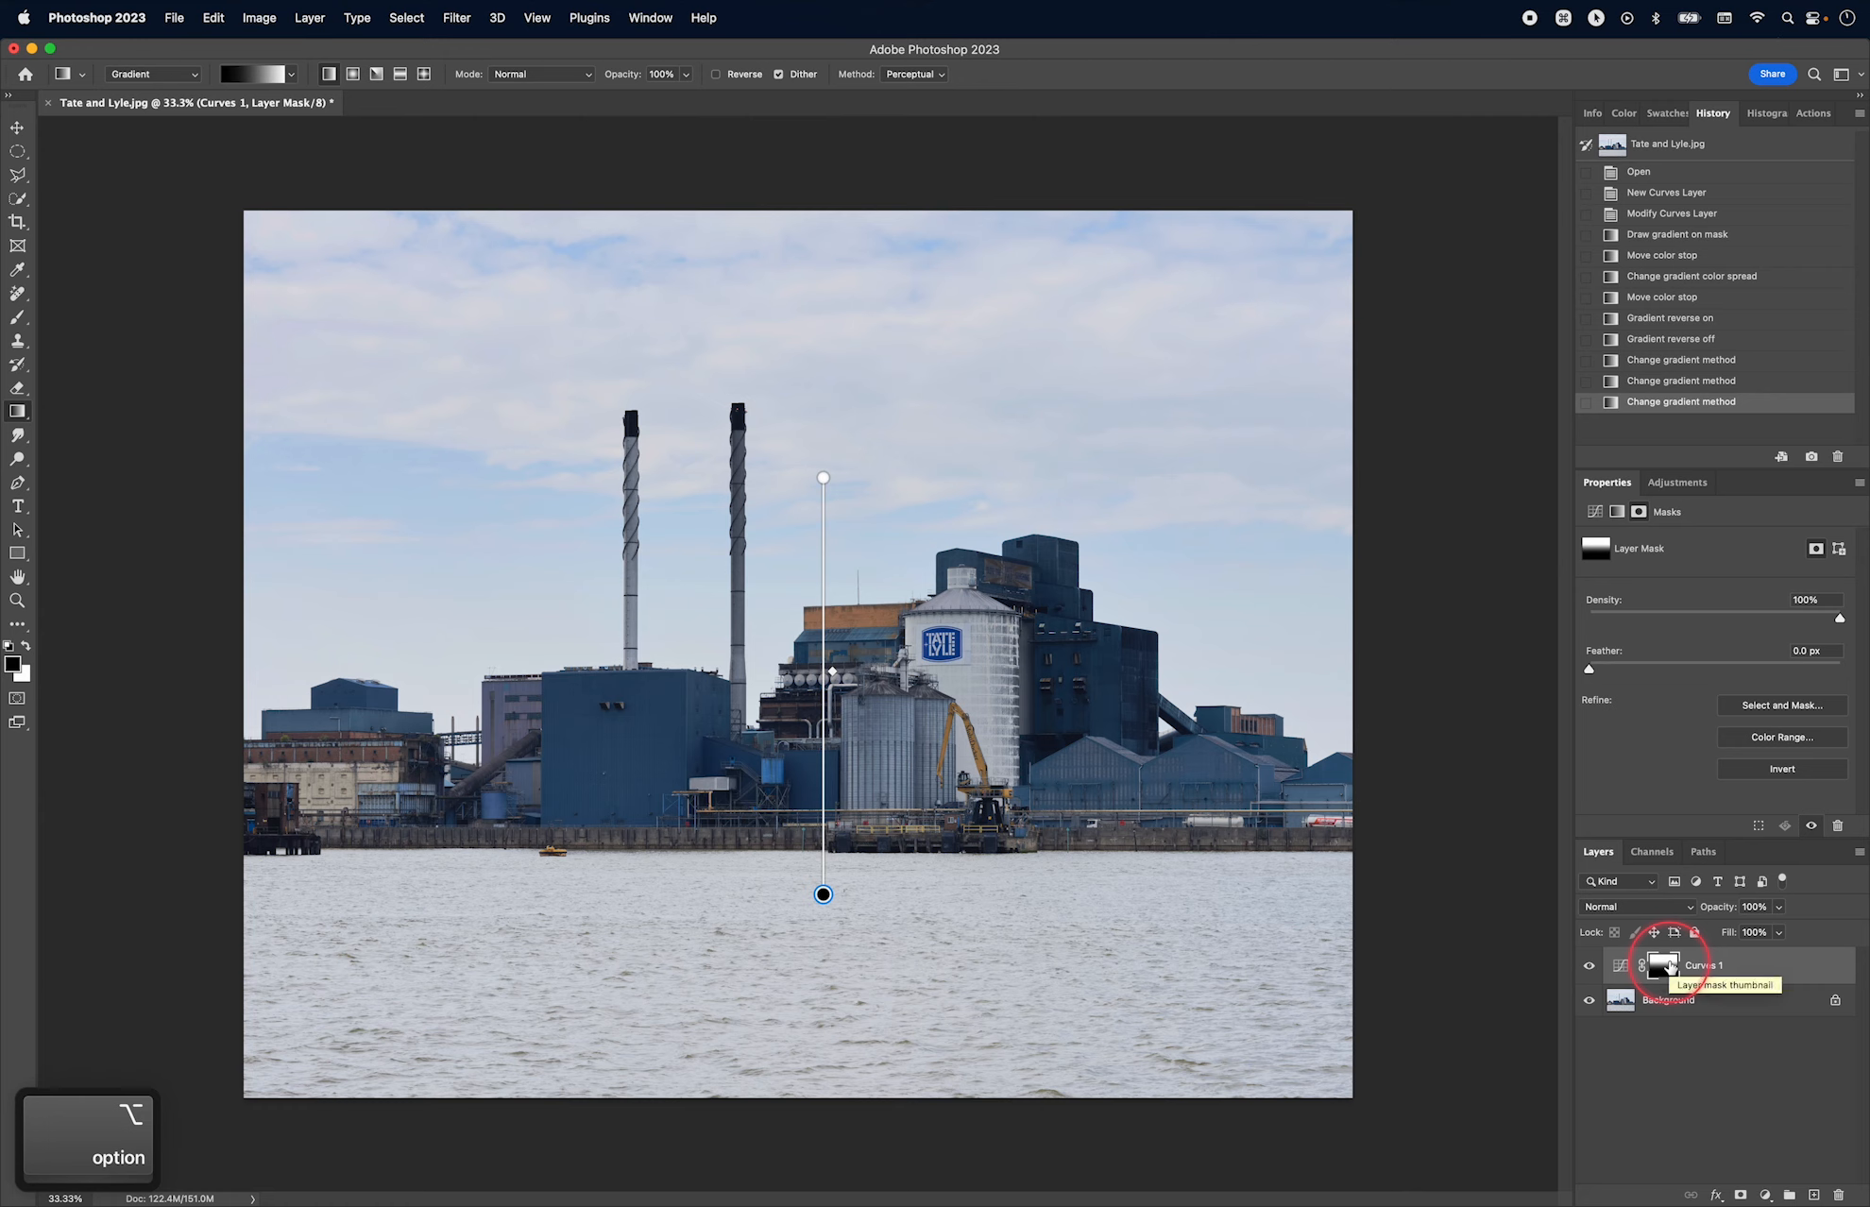
{"action": "left_click", "coordinate": [1590, 970]}
{"action": "left_click", "coordinate": [1591, 970]}
{"action": "left_click", "coordinate": [1590, 970]}
{"action": "left_click", "coordinate": [1590, 970]}
{"action": "left_click", "coordinate": [1590, 970]}
{"action": "left_click", "coordinate": [1590, 970]}
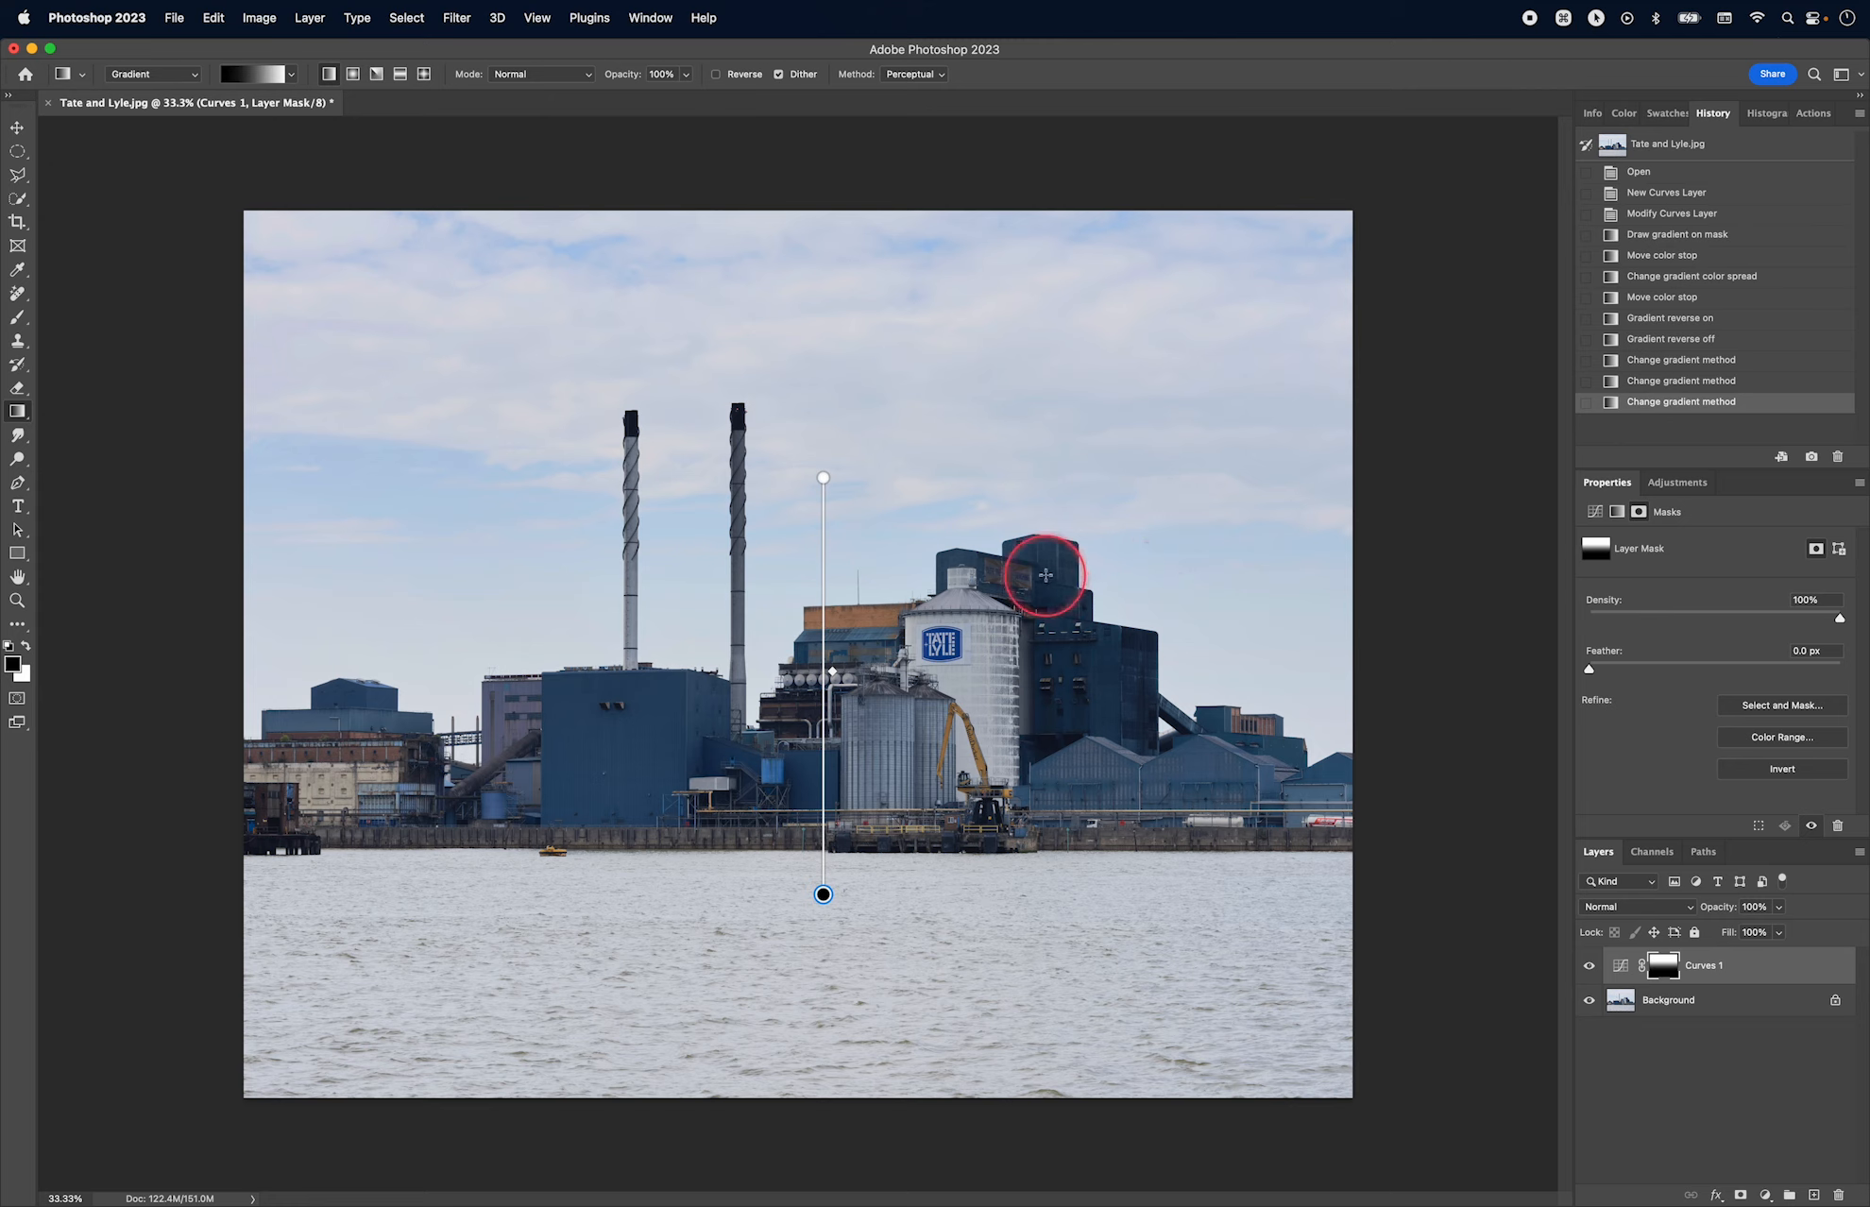
Step: Open the Curves layer's blending options and set the Blend If Current Layer shadow threshold to 75
{"action": "double_click", "coordinate": [1781, 968]}
{"action": "left_click_drag", "start_coordinate": [1432, 914], "coordinate": [1501, 923]}
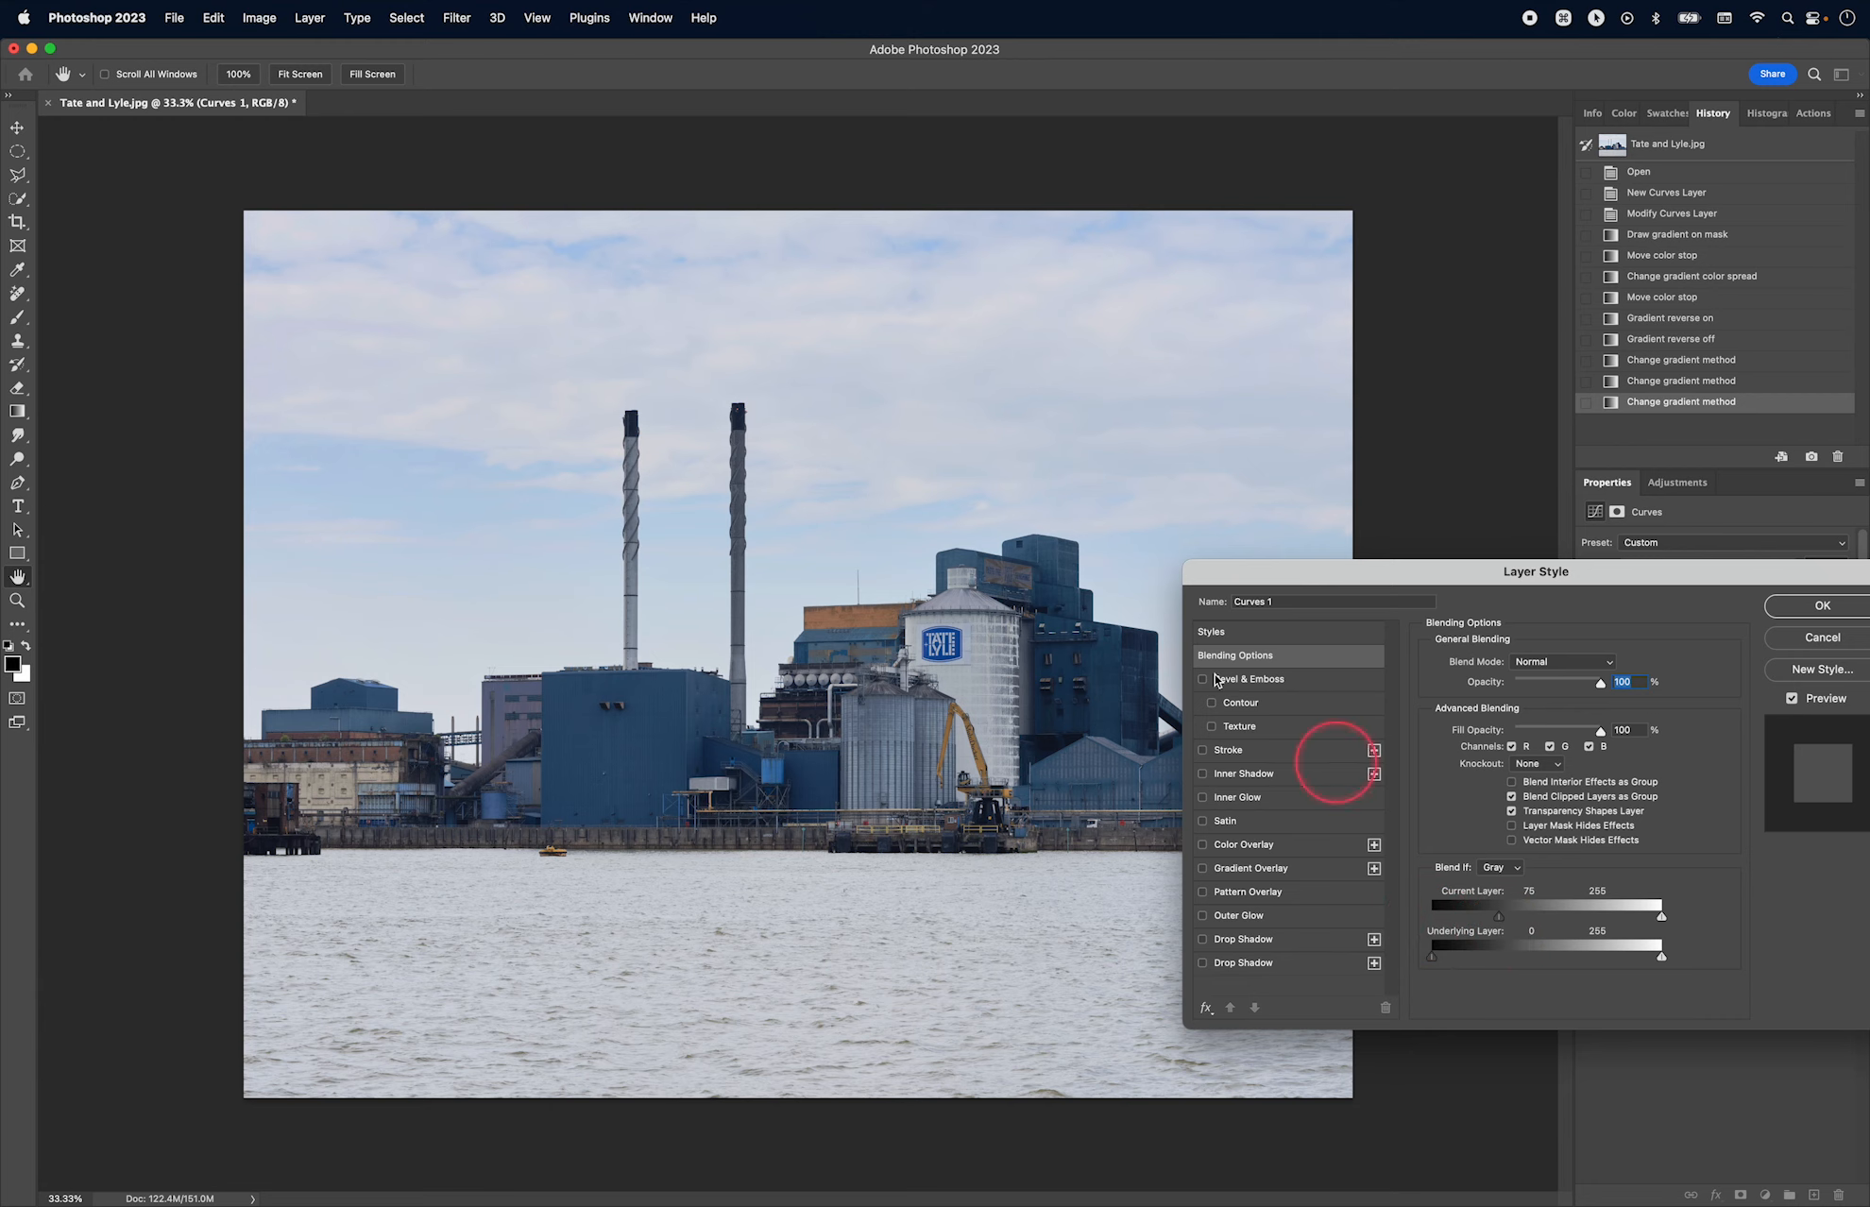
{"action": "left_click_drag", "start_coordinate": [1532, 568], "coordinate": [1001, 792]}
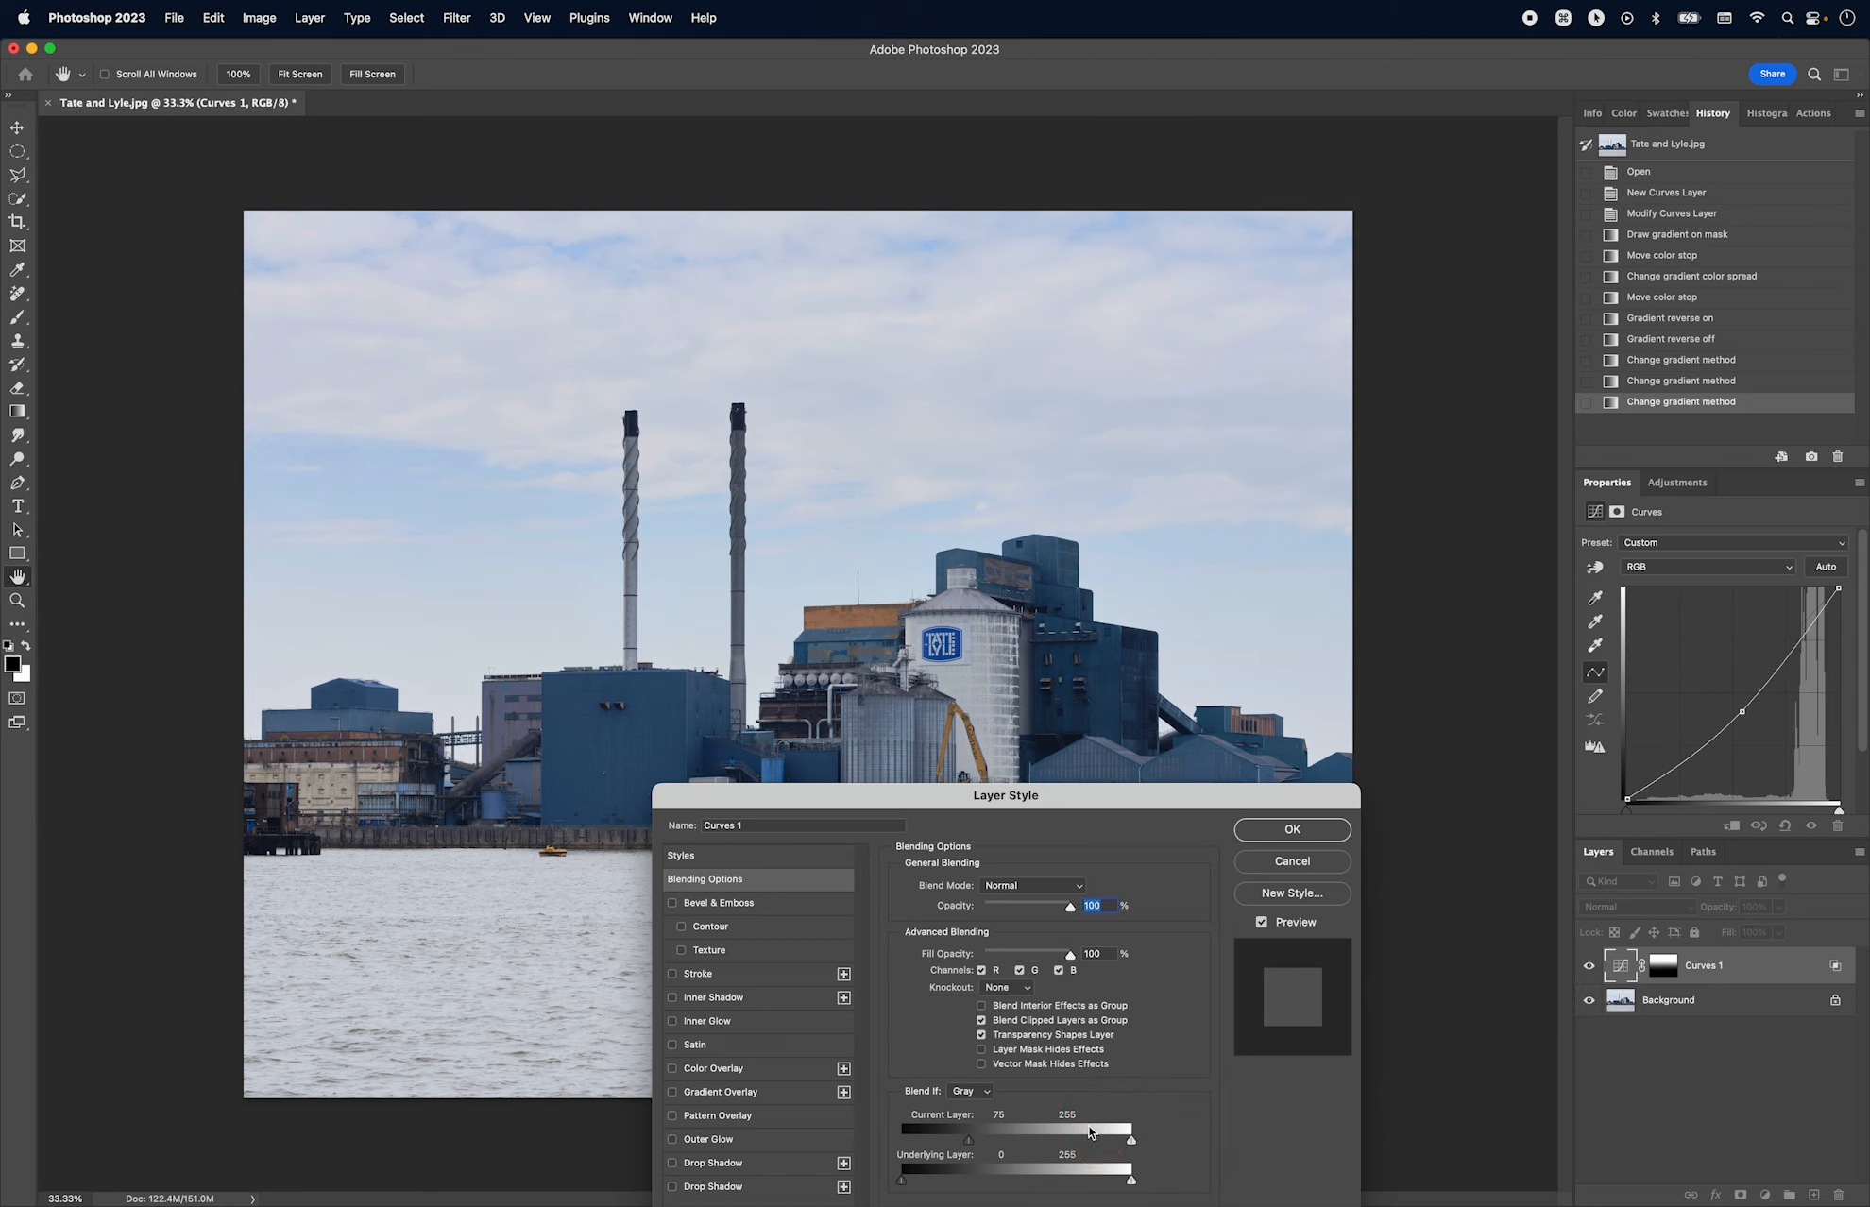
Step: Inspect the buildings up close while trying Current Layer shadow thresholds of 37, 62 and higher
{"action": "key", "text": "super+equal"}
{"action": "key", "text": "super+equal"}
{"action": "key", "text": "super+equal"}
{"action": "key", "text": "super+equal"}
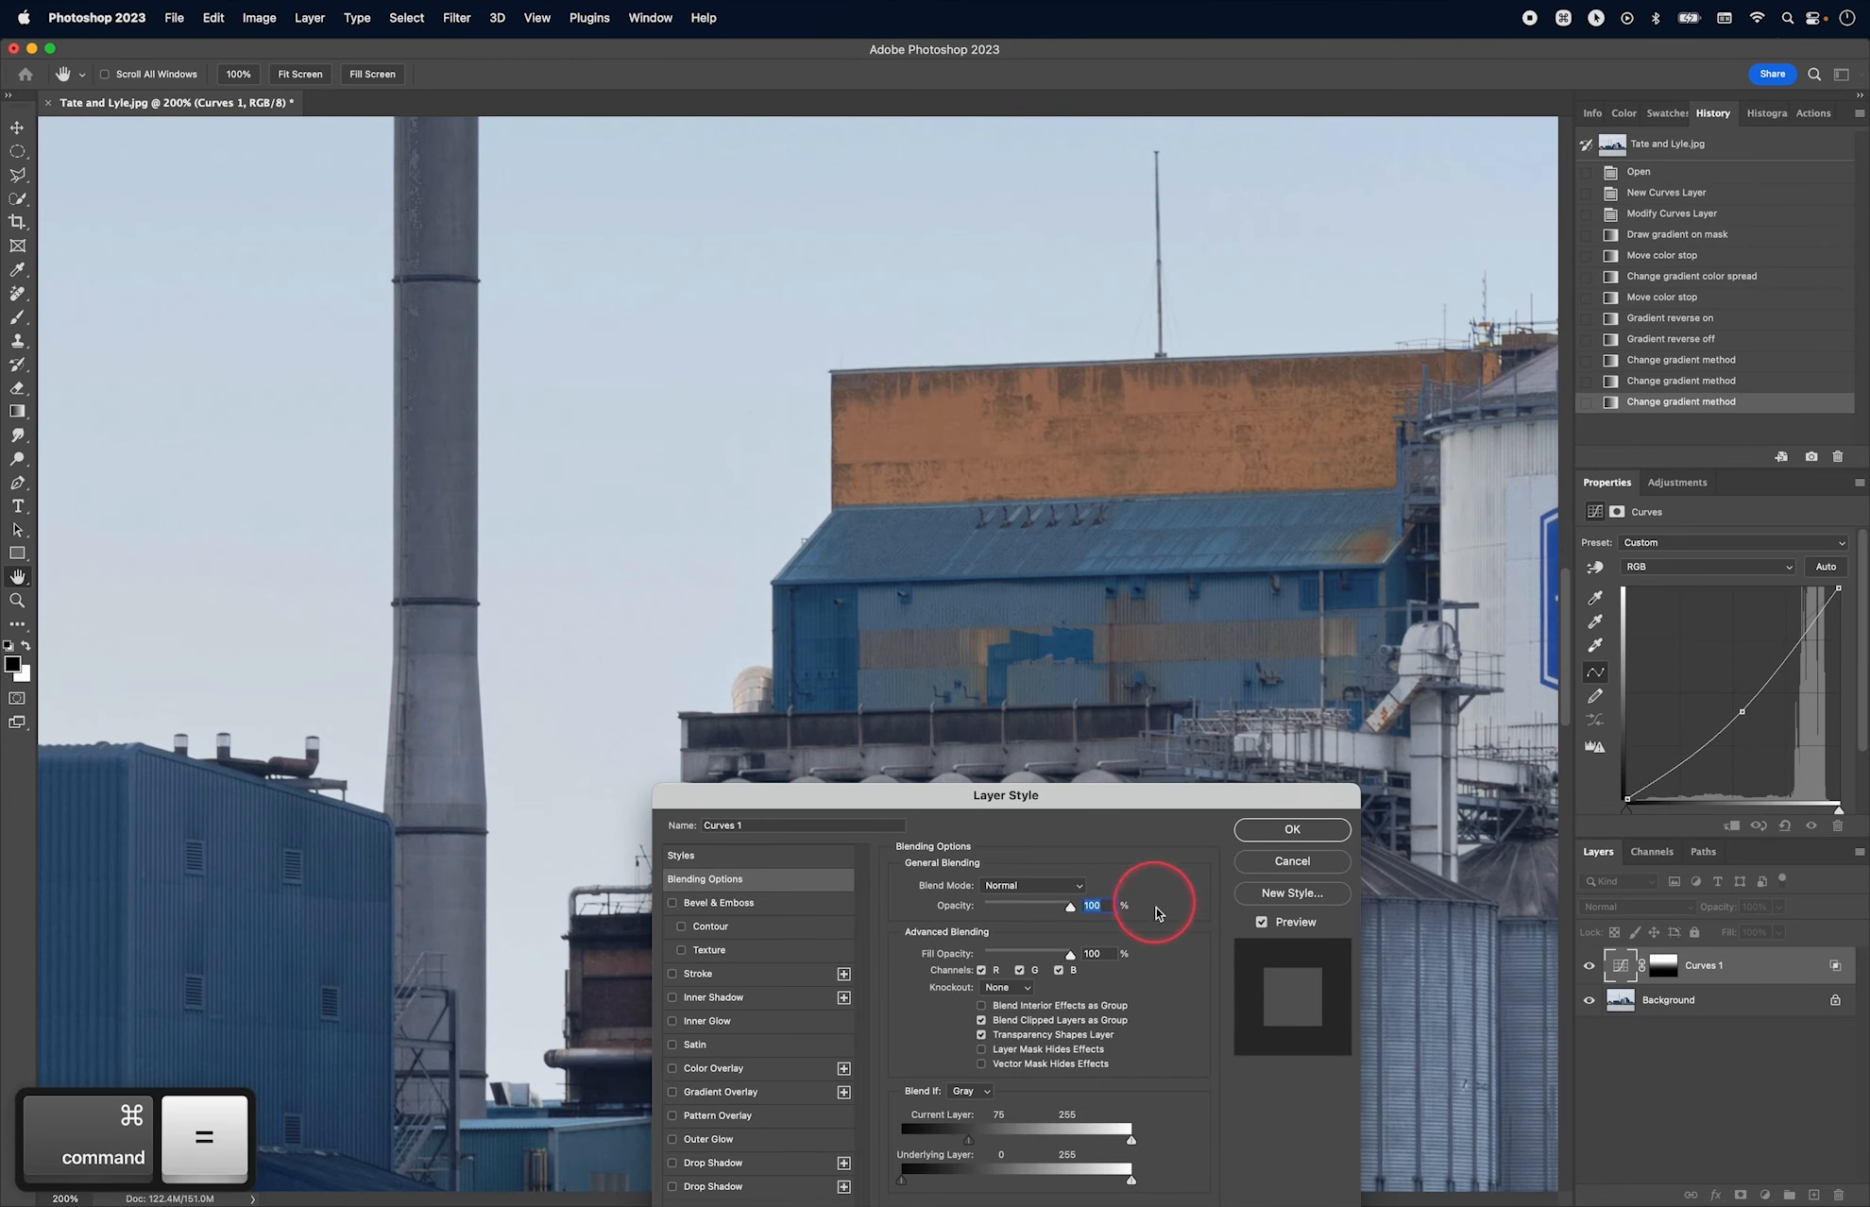
{"action": "left_click_drag", "start_coordinate": [1276, 576], "coordinate": [571, 543]}
{"action": "left_click_drag", "start_coordinate": [925, 543], "coordinate": [736, 573]}
{"action": "left_click_drag", "start_coordinate": [1322, 567], "coordinate": [473, 603]}
{"action": "mouse_move", "coordinate": [968, 1141]}
{"action": "left_mouse_down"}
{"action": "mouse_move", "coordinate": [919, 1143]}
{"action": "mouse_move", "coordinate": [935, 1142]}
{"action": "left_mouse_up"}
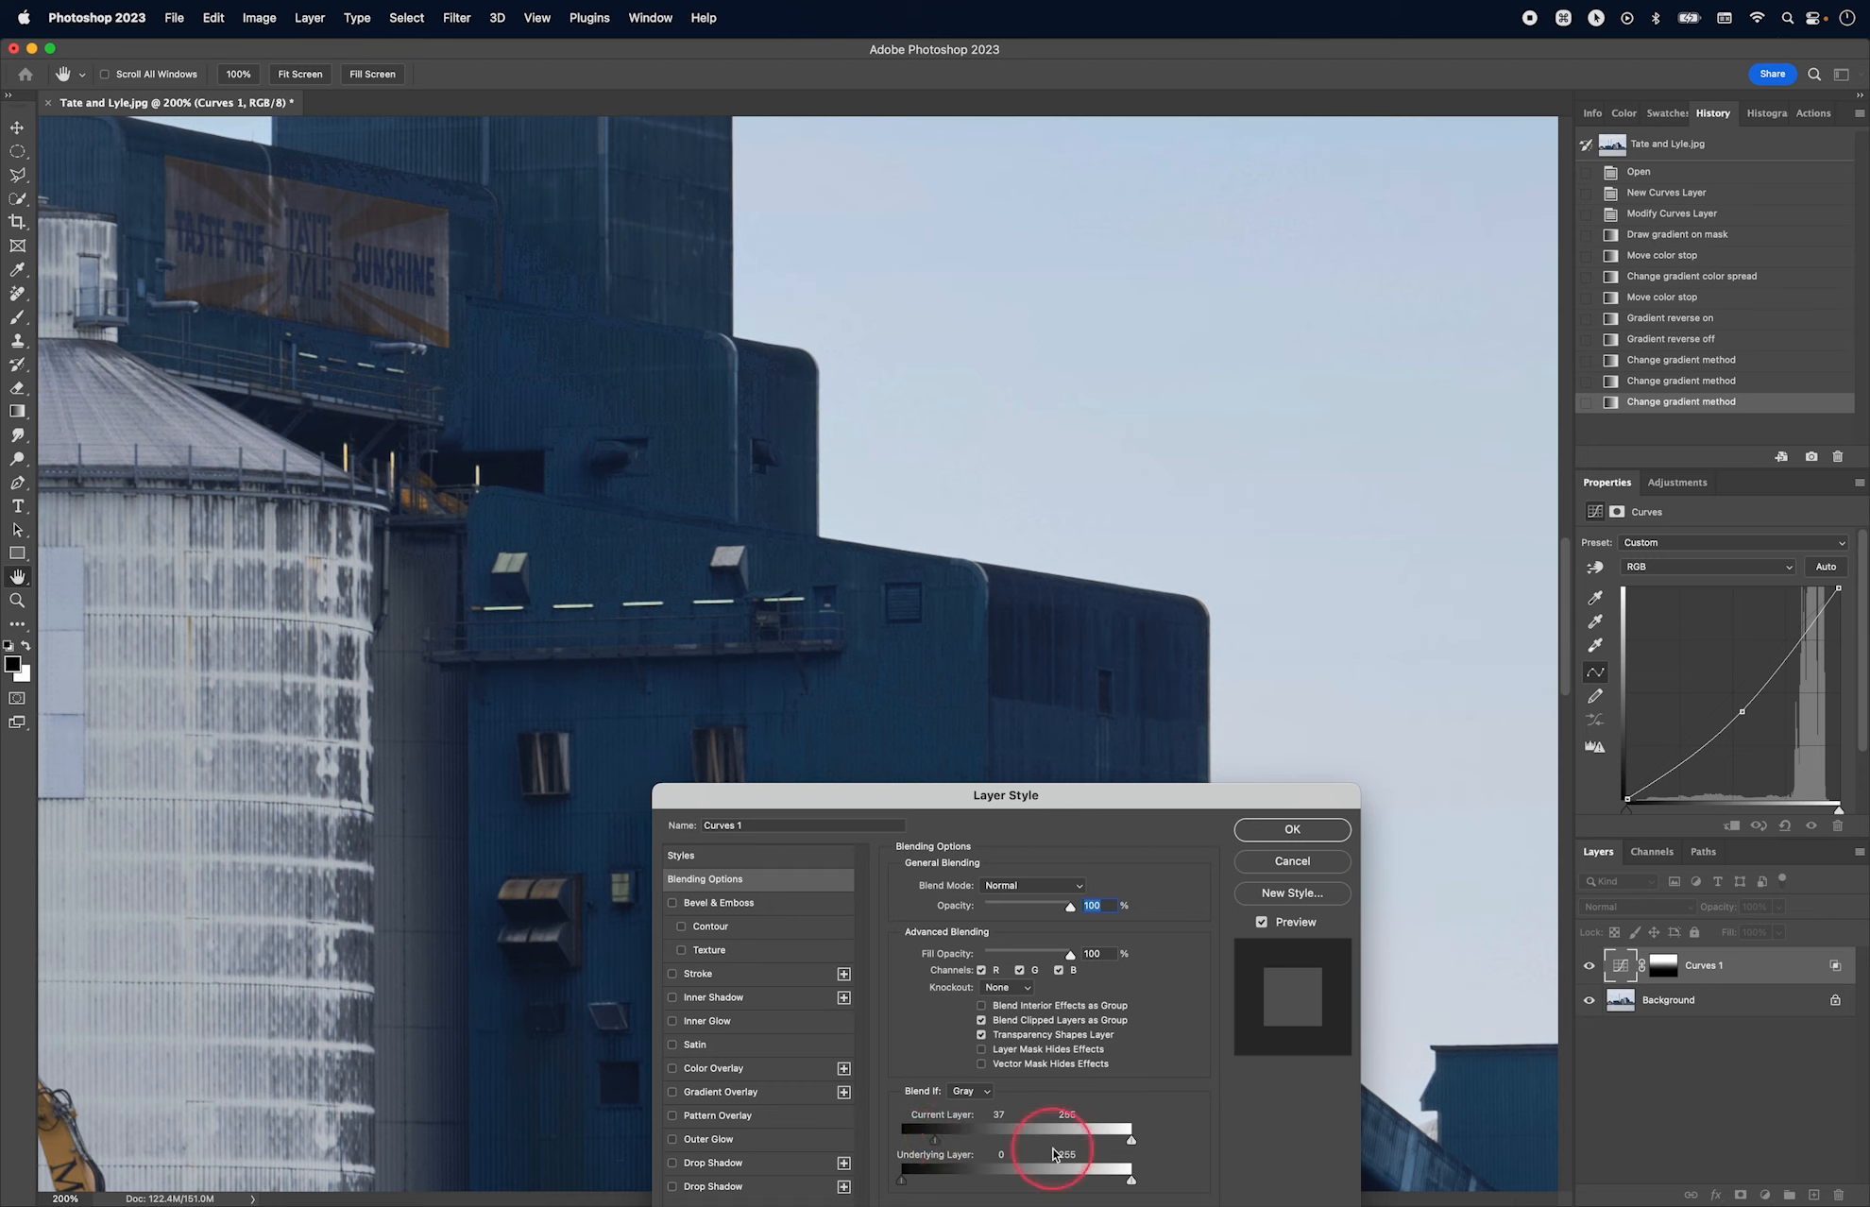
{"action": "left_click_drag", "start_coordinate": [935, 1143], "coordinate": [957, 1150]}
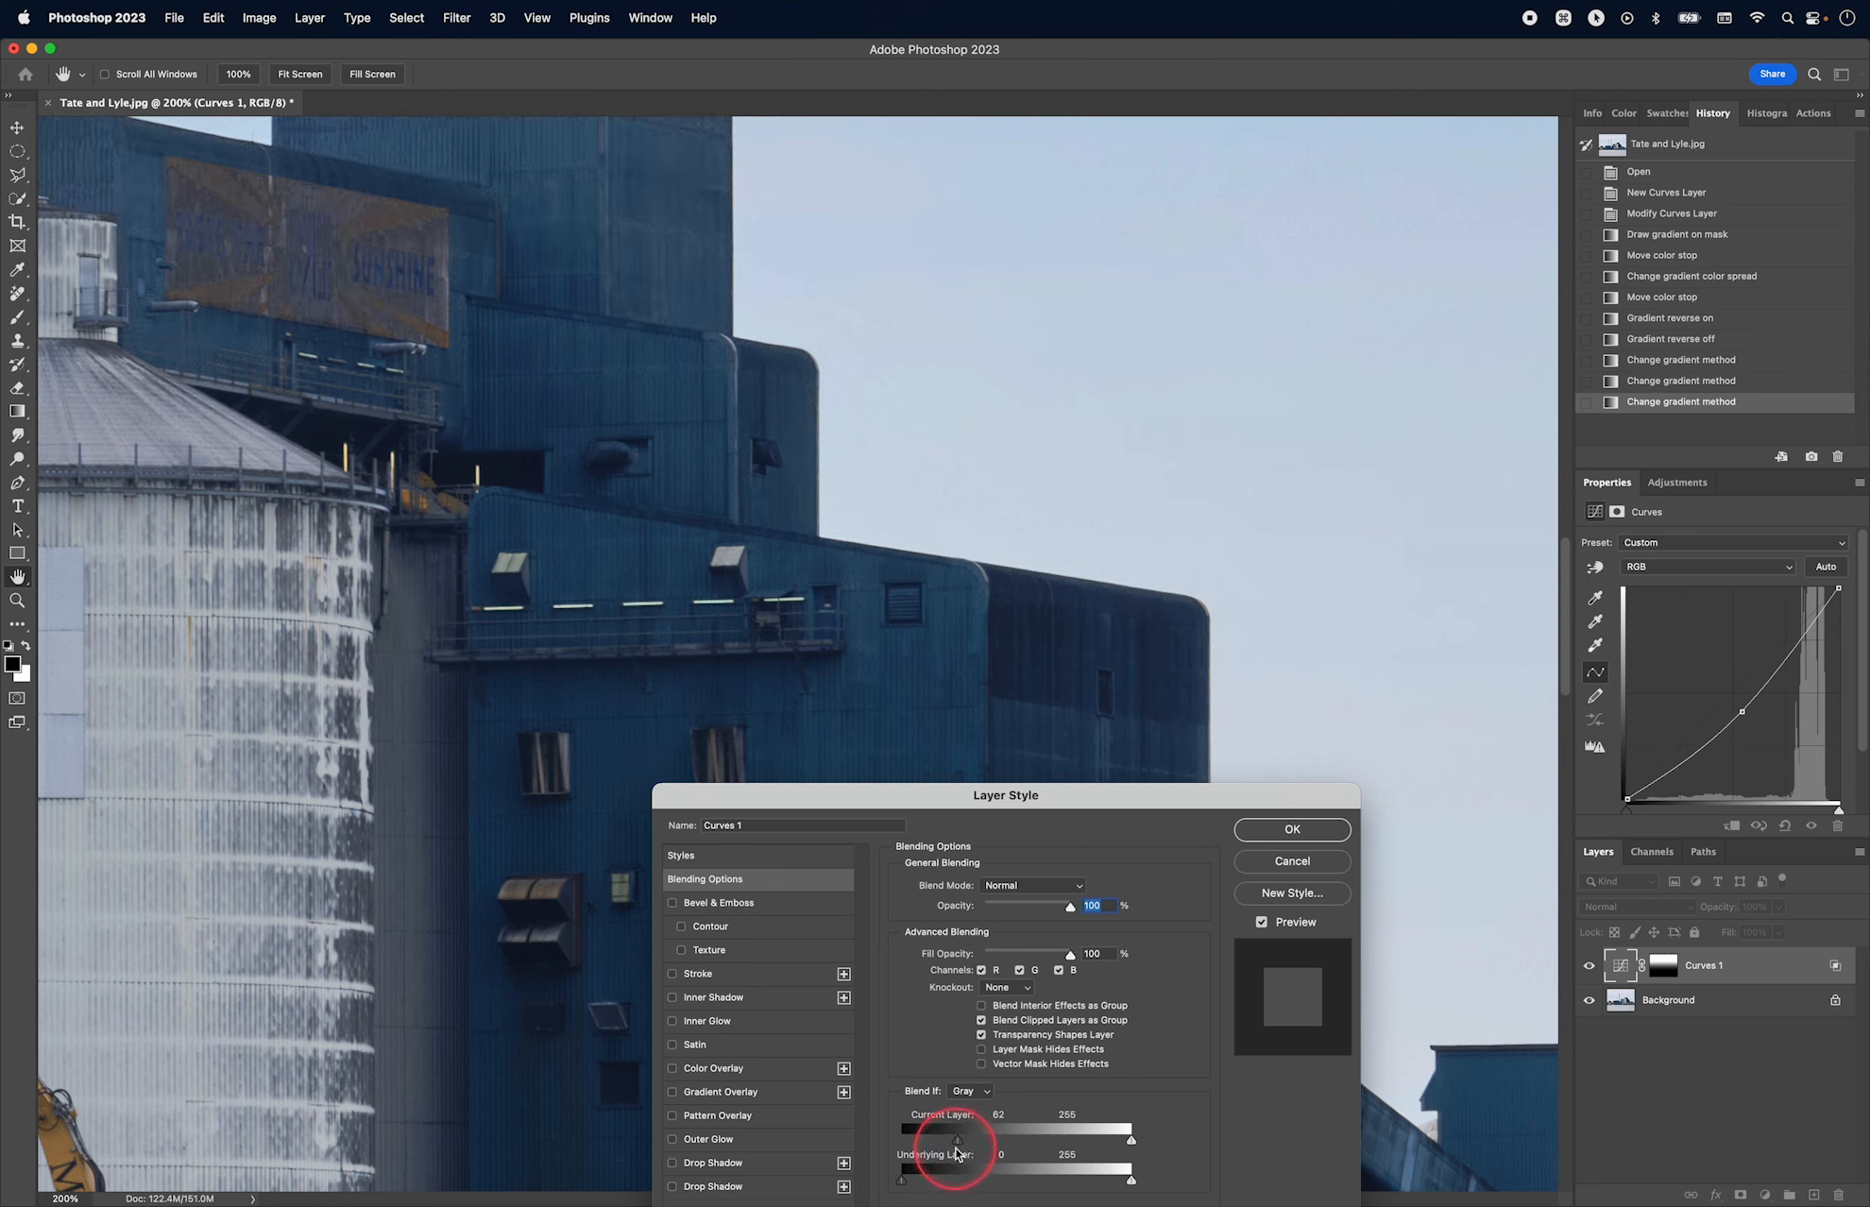
{"action": "mouse_move", "coordinate": [959, 1147]}
{"action": "left_mouse_down"}
{"action": "mouse_move", "coordinate": [868, 1136]}
{"action": "mouse_move", "coordinate": [1095, 1142]}
{"action": "mouse_move", "coordinate": [990, 1143]}
{"action": "left_mouse_up"}
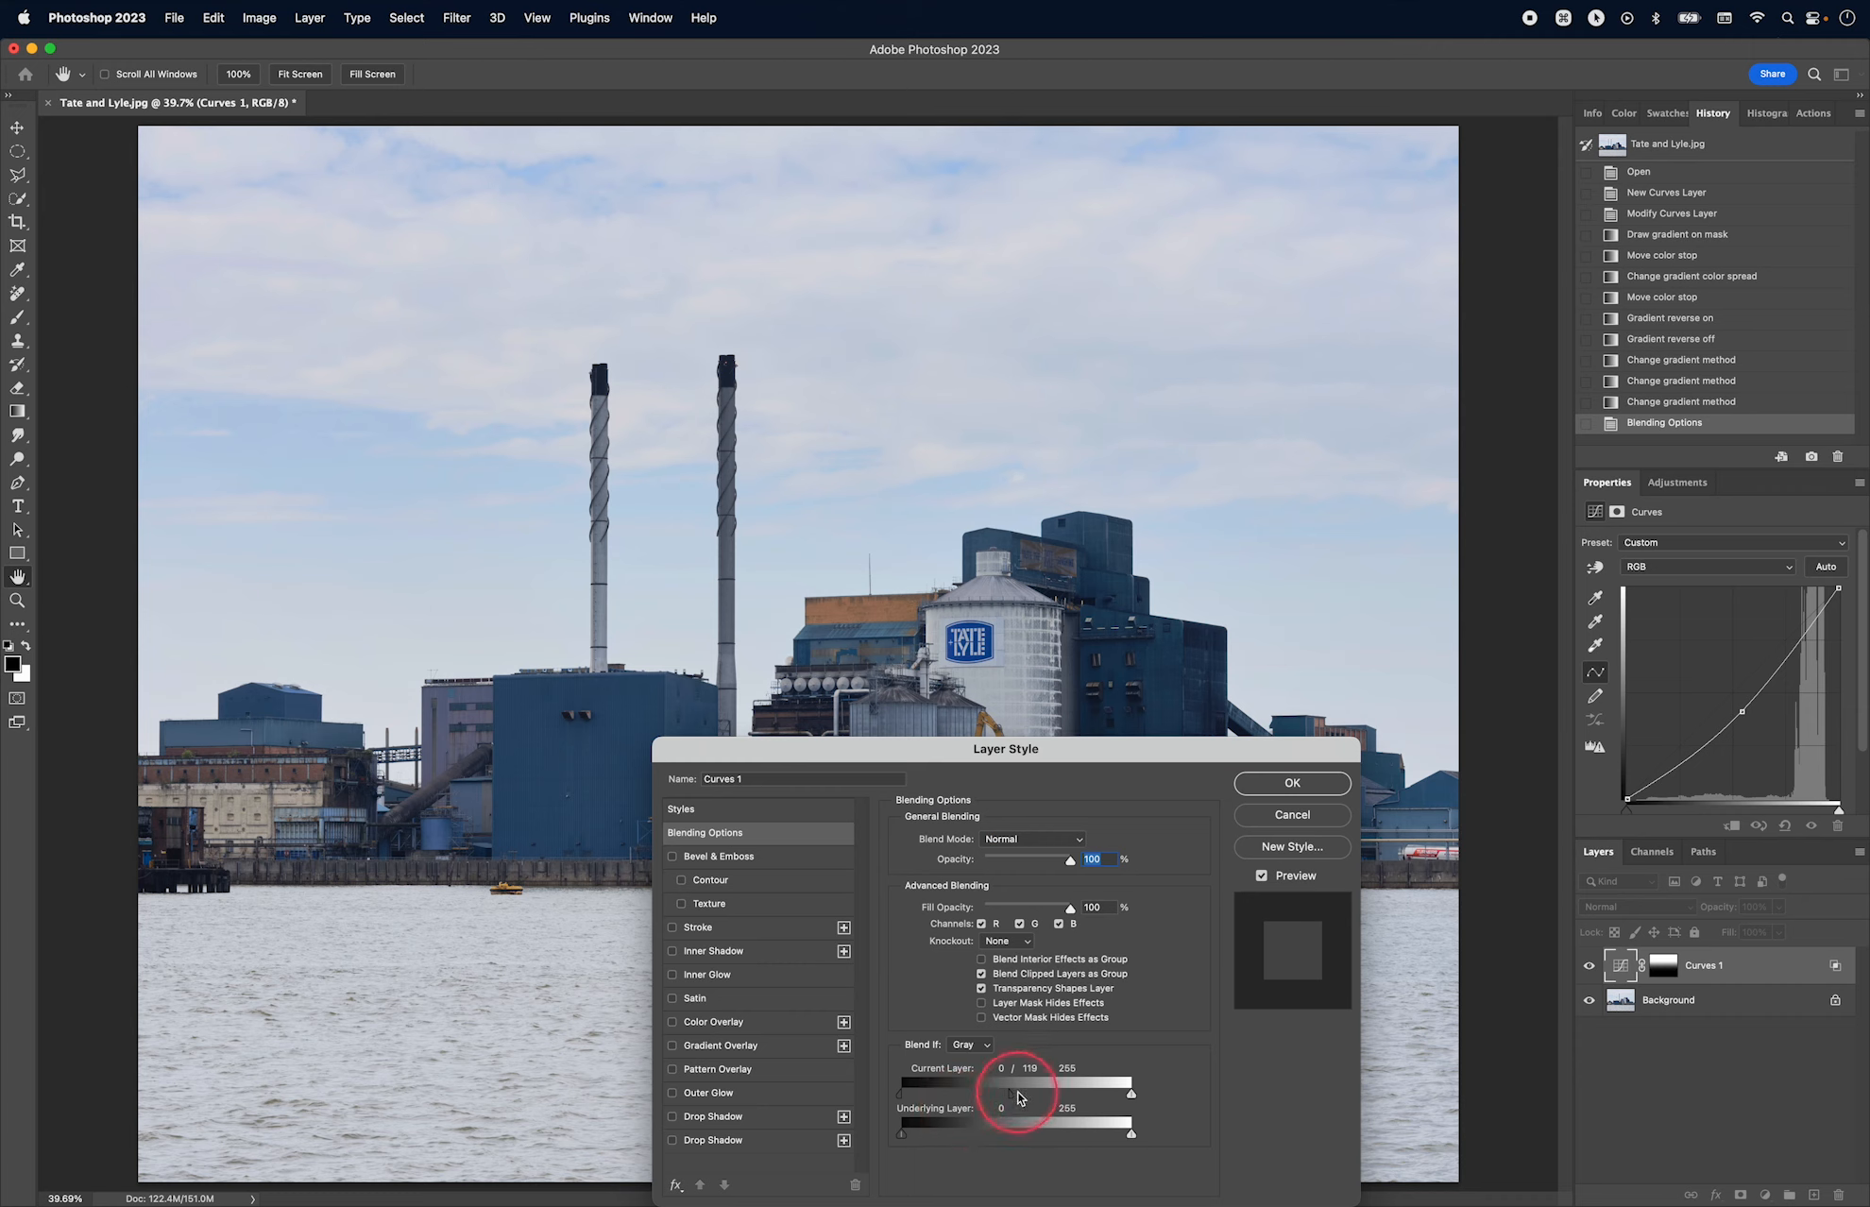
Step: Set the split Current Layer shadow threshold to 43 / 111, apply the blending options, and compare with the state before blending
{"action": "mouse_move", "coordinate": [1015, 1094]}
{"action": "left_mouse_down"}
{"action": "mouse_move", "coordinate": [1035, 1094]}
{"action": "mouse_move", "coordinate": [903, 1098]}
{"action": "mouse_move", "coordinate": [942, 1104]}
{"action": "left_mouse_up"}
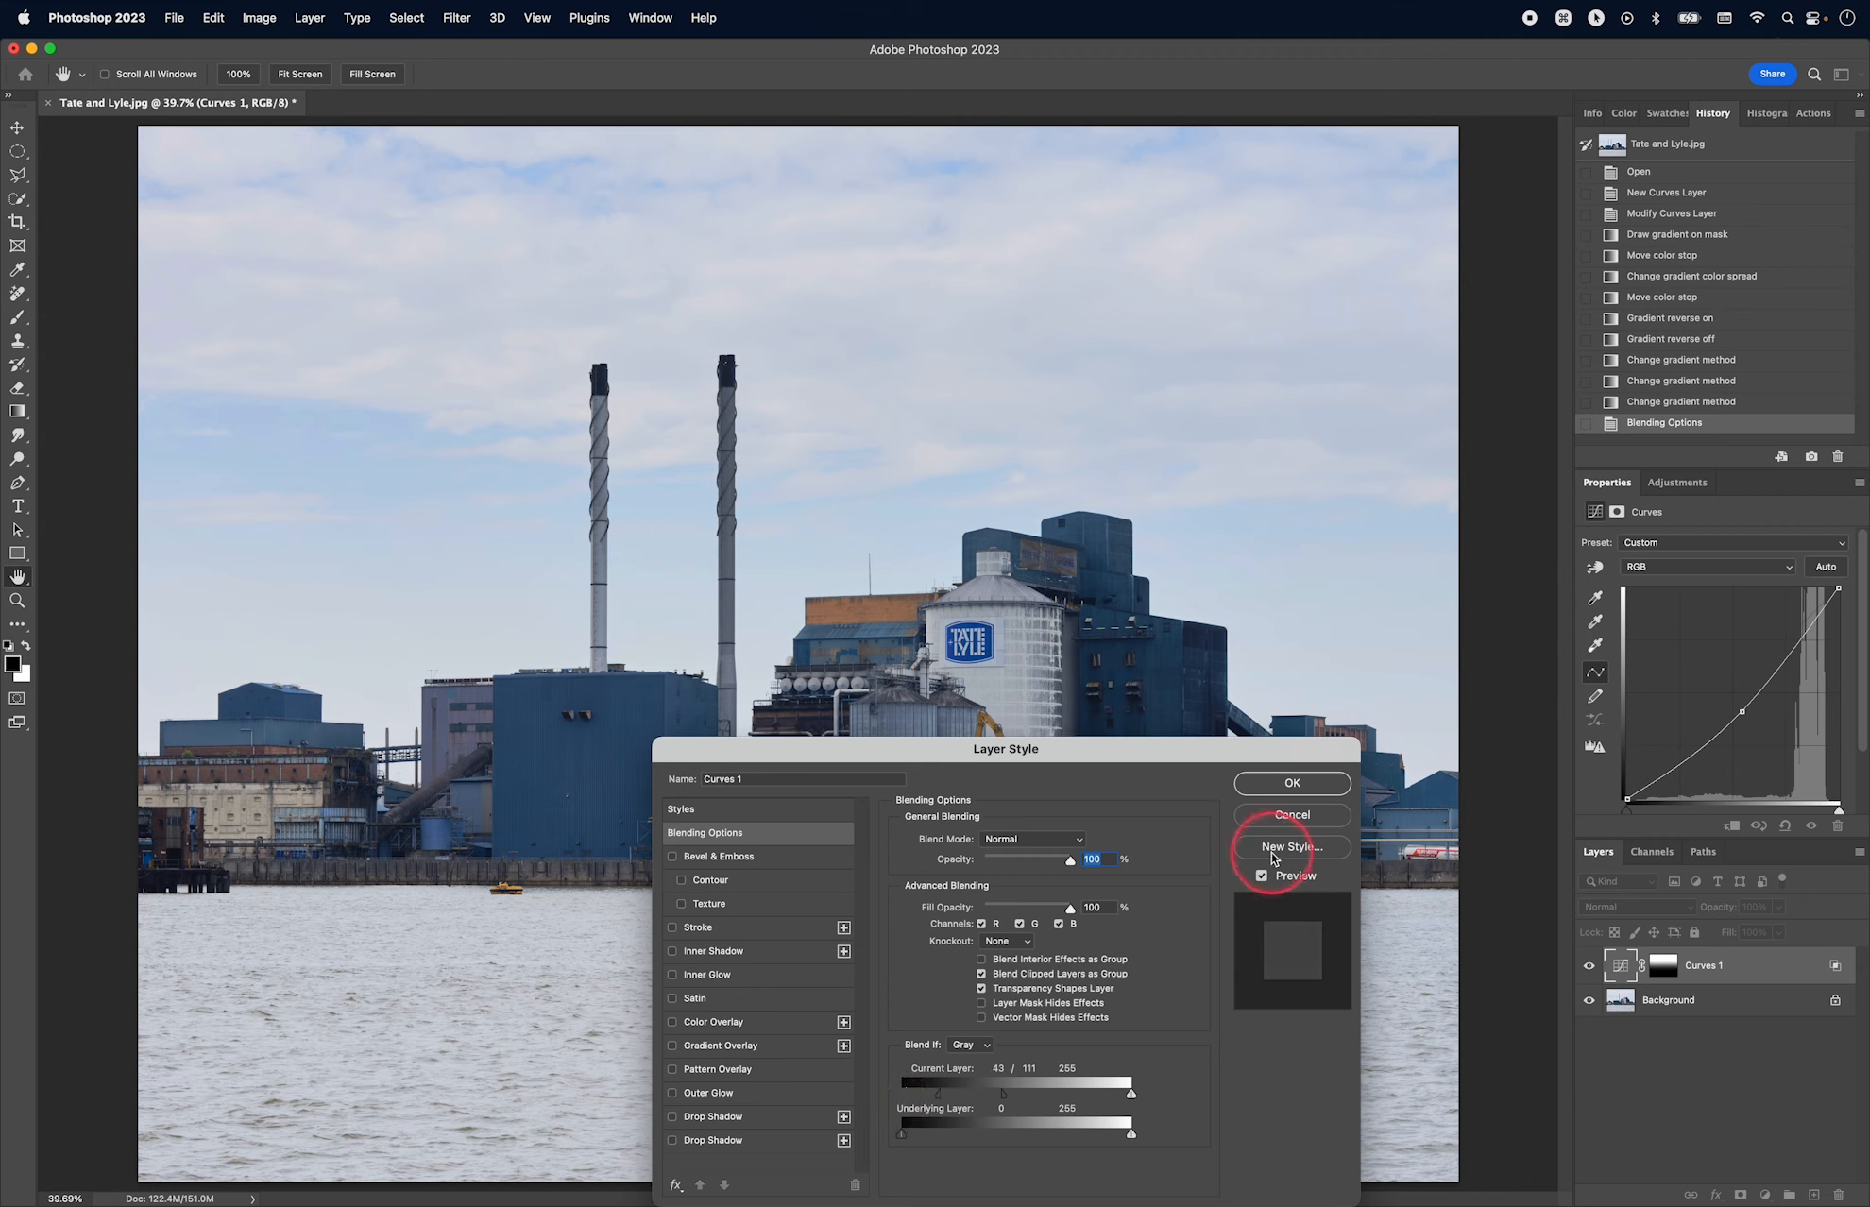
{"action": "left_click", "coordinate": [1292, 783]}
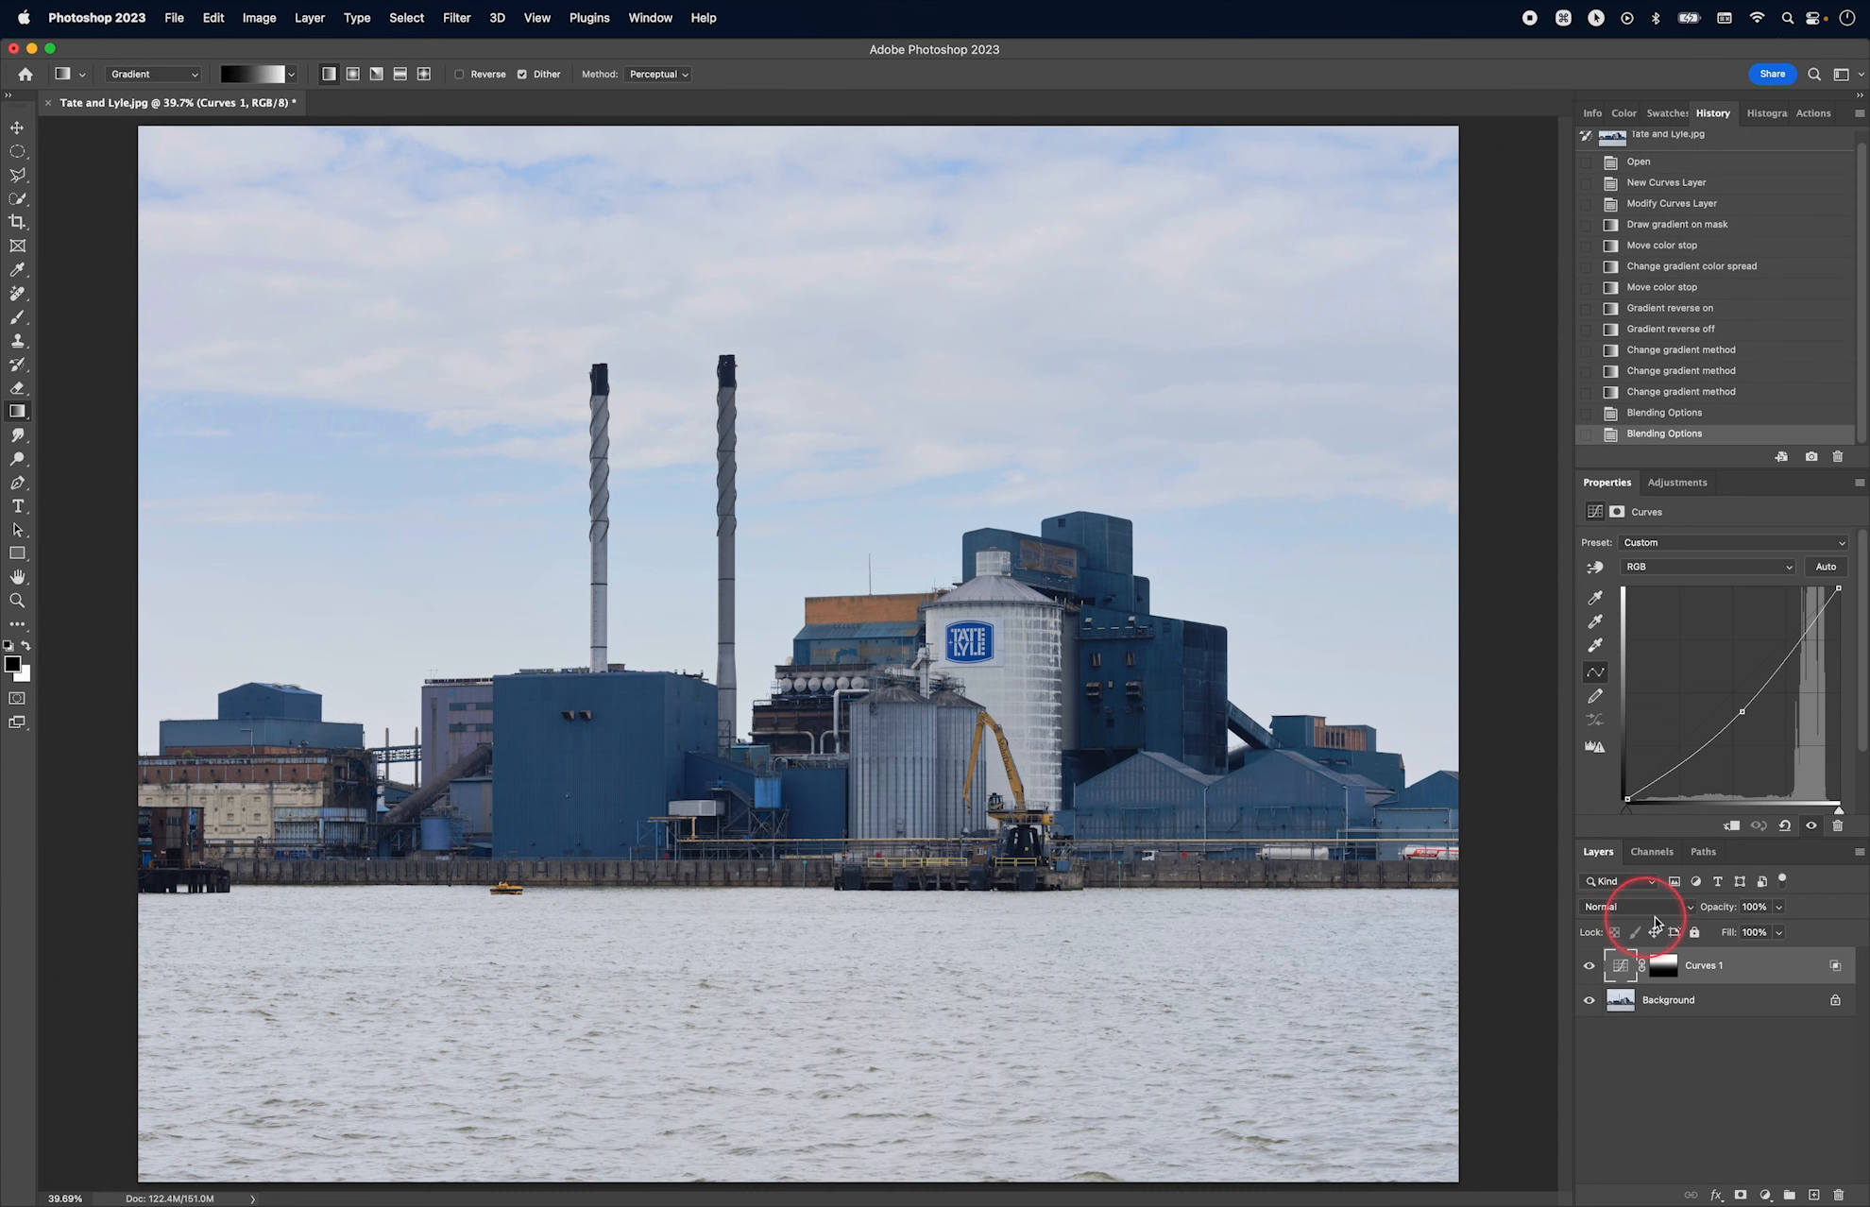
{"action": "left_click", "coordinate": [1646, 393]}
{"action": "left_click", "coordinate": [1653, 435]}
Step: Paint black on the Curves layer mask over the white Tate & Lyle silo to remove the darkening there
{"action": "left_click", "coordinate": [1664, 964]}
{"action": "key", "text": "b"}
{"action": "key", "text": "super+equal"}
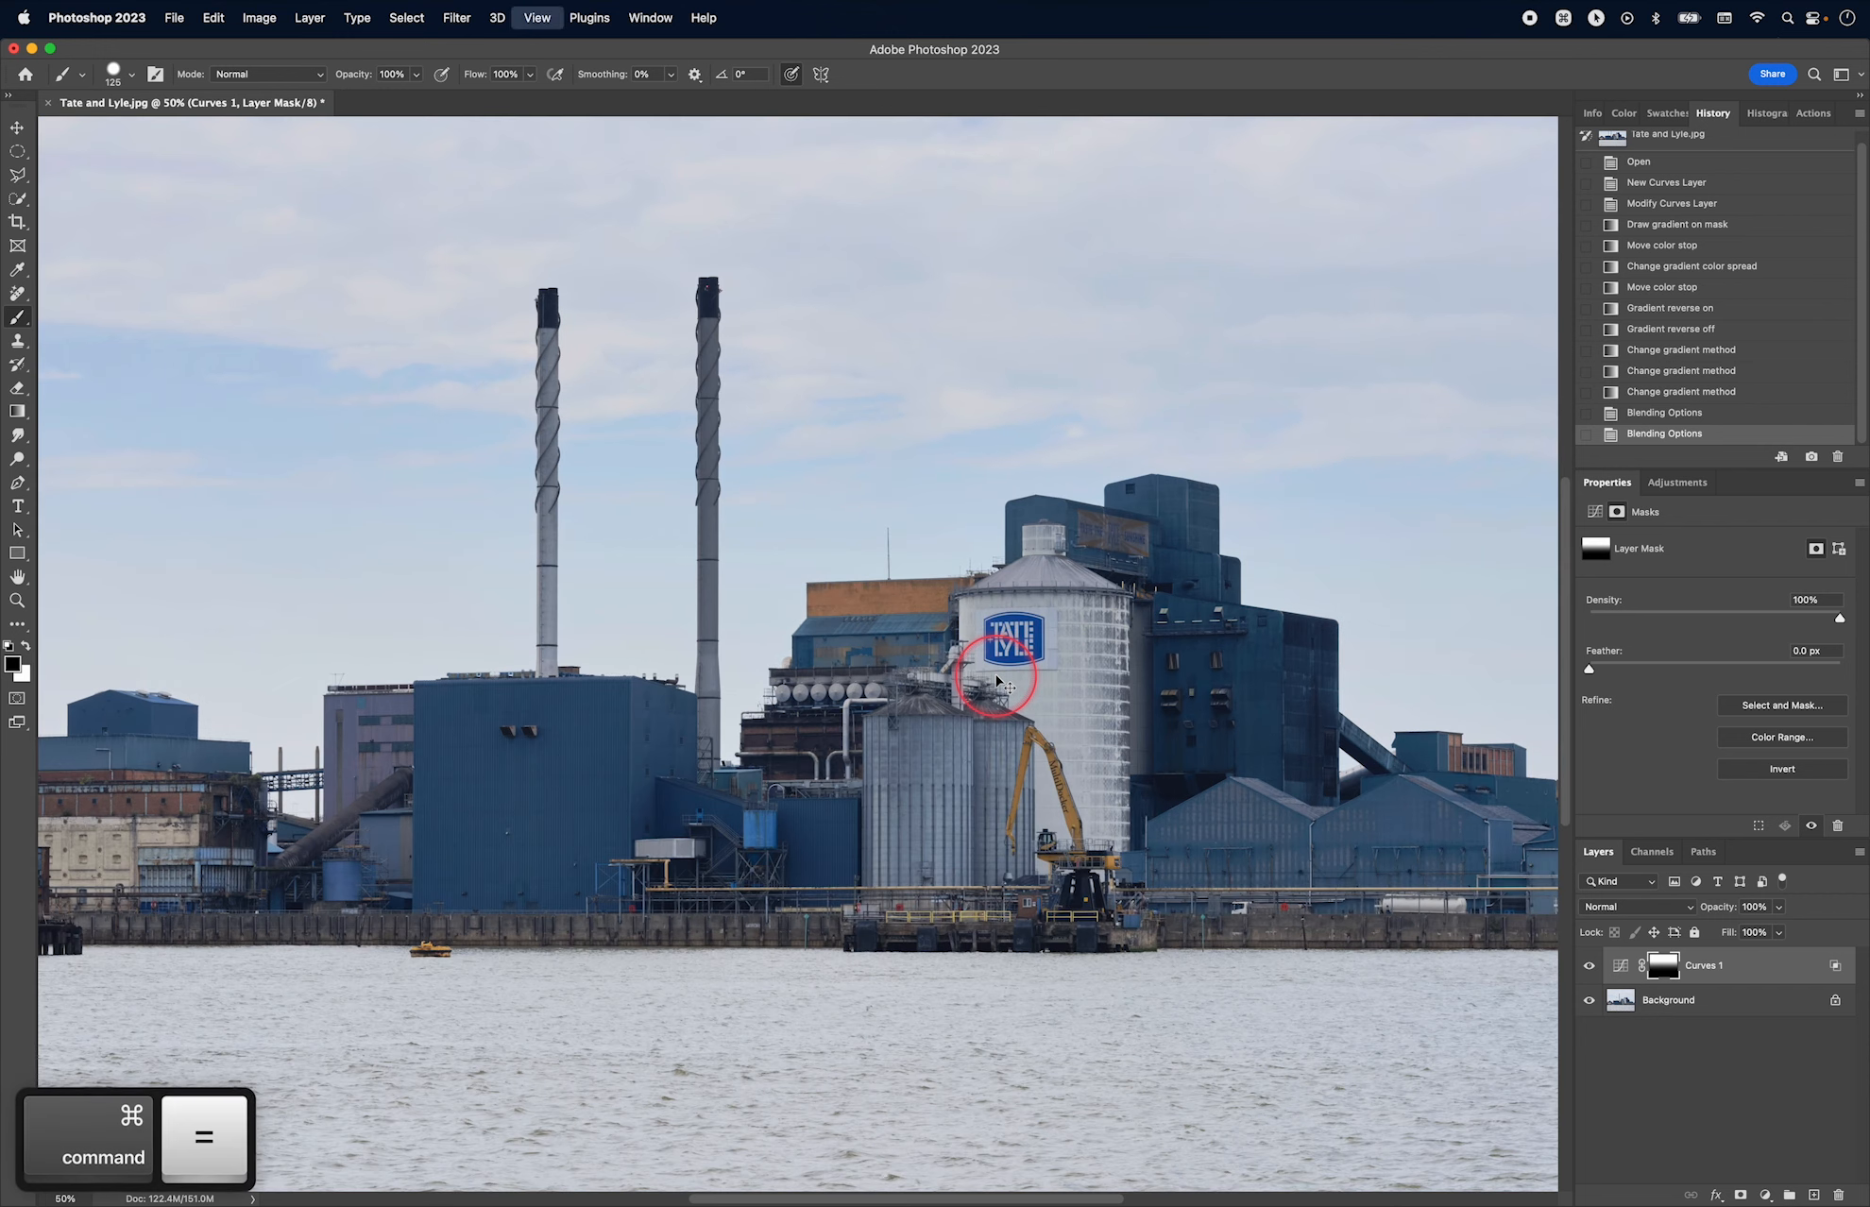
{"action": "mouse_move", "coordinate": [1034, 569]}
{"action": "left_mouse_down"}
{"action": "mouse_move", "coordinate": [1002, 556]}
{"action": "mouse_move", "coordinate": [968, 626]}
{"action": "mouse_move", "coordinate": [961, 585]}
{"action": "mouse_move", "coordinate": [982, 600]}
{"action": "mouse_move", "coordinate": [999, 567]}
{"action": "mouse_move", "coordinate": [1030, 571]}
{"action": "mouse_move", "coordinate": [979, 674]}
{"action": "mouse_move", "coordinate": [1039, 548]}
{"action": "mouse_move", "coordinate": [1051, 570]}
{"action": "mouse_move", "coordinate": [977, 604]}
{"action": "mouse_move", "coordinate": [973, 658]}
{"action": "mouse_move", "coordinate": [1062, 725]}
{"action": "left_mouse_up"}
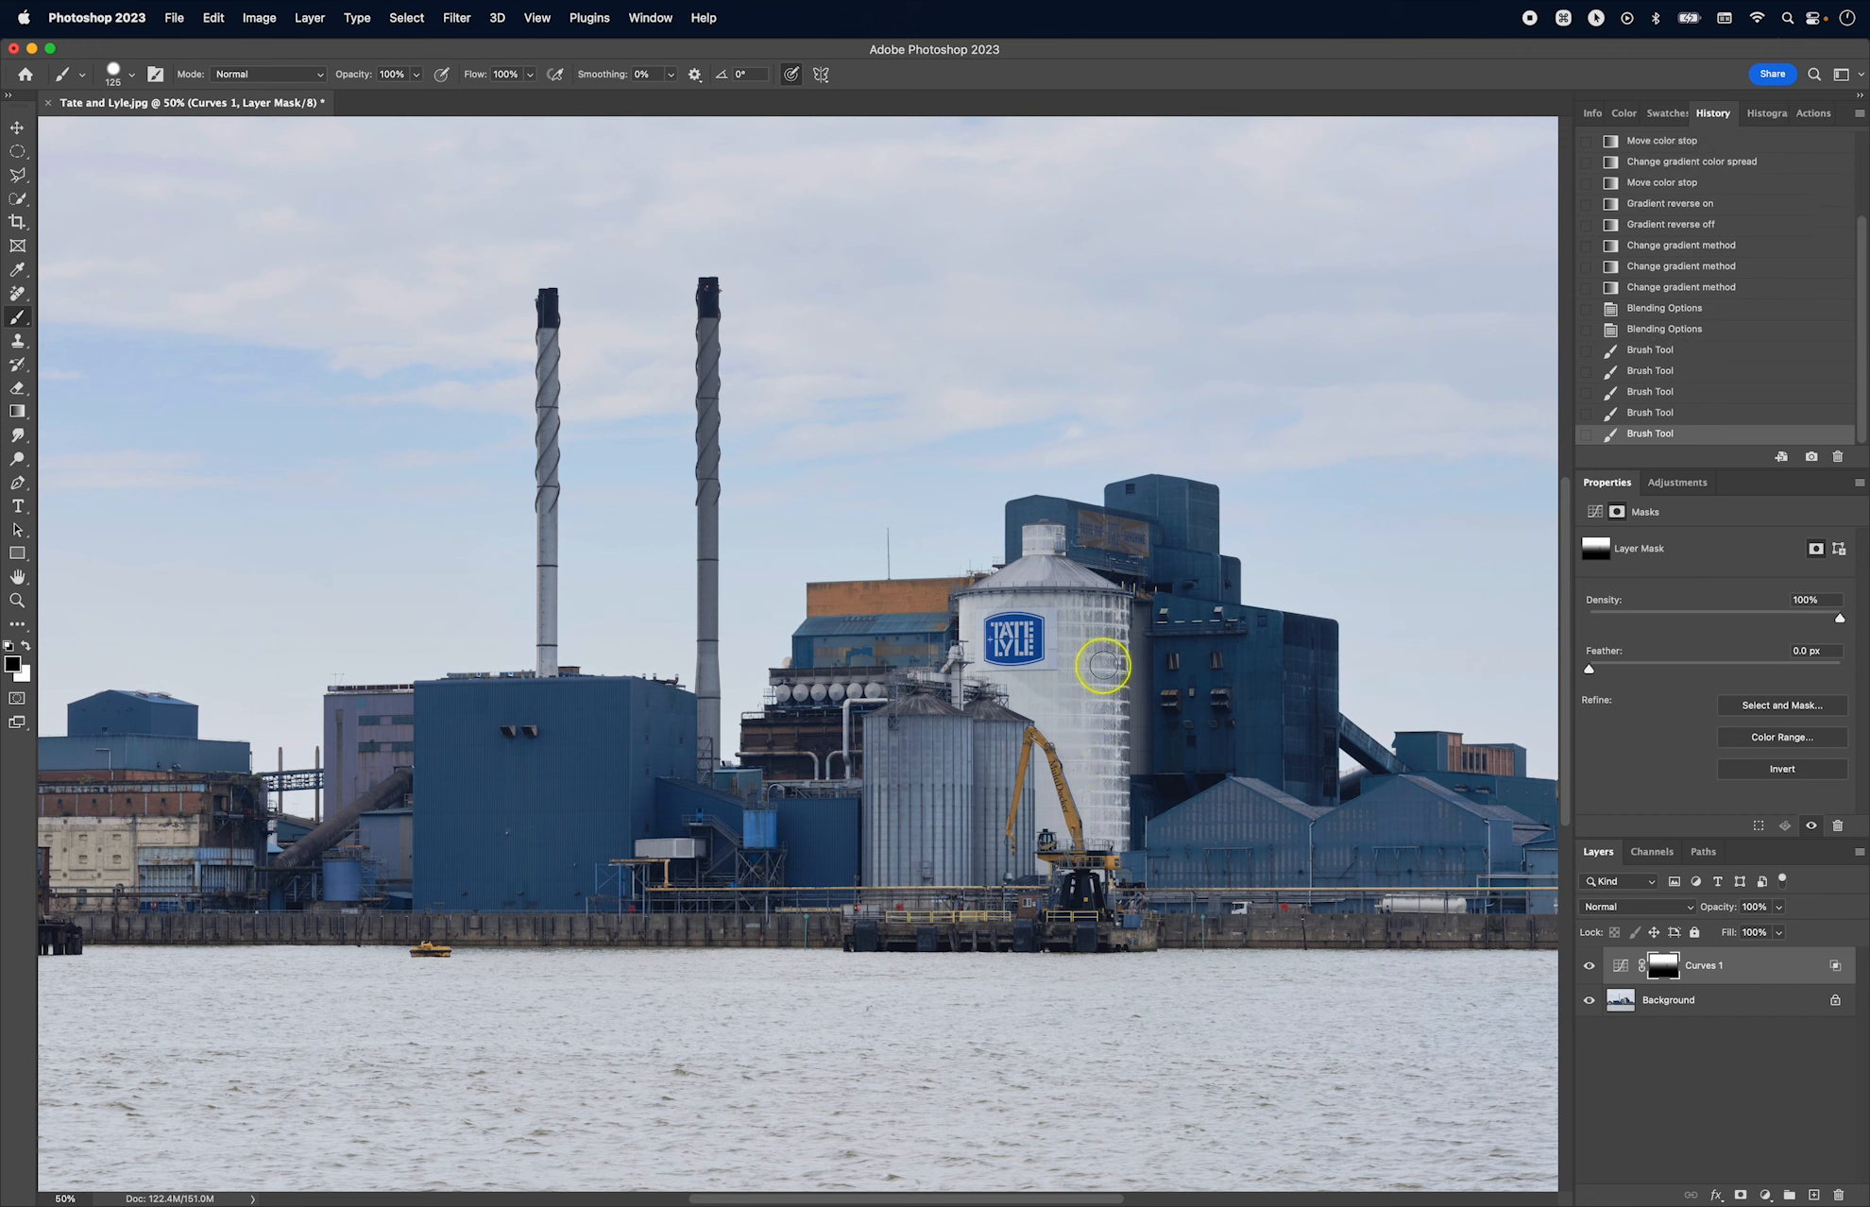
{"action": "mouse_move", "coordinate": [1095, 629]}
{"action": "left_mouse_down"}
{"action": "mouse_move", "coordinate": [1099, 666]}
{"action": "mouse_move", "coordinate": [1101, 618]}
{"action": "left_mouse_up"}
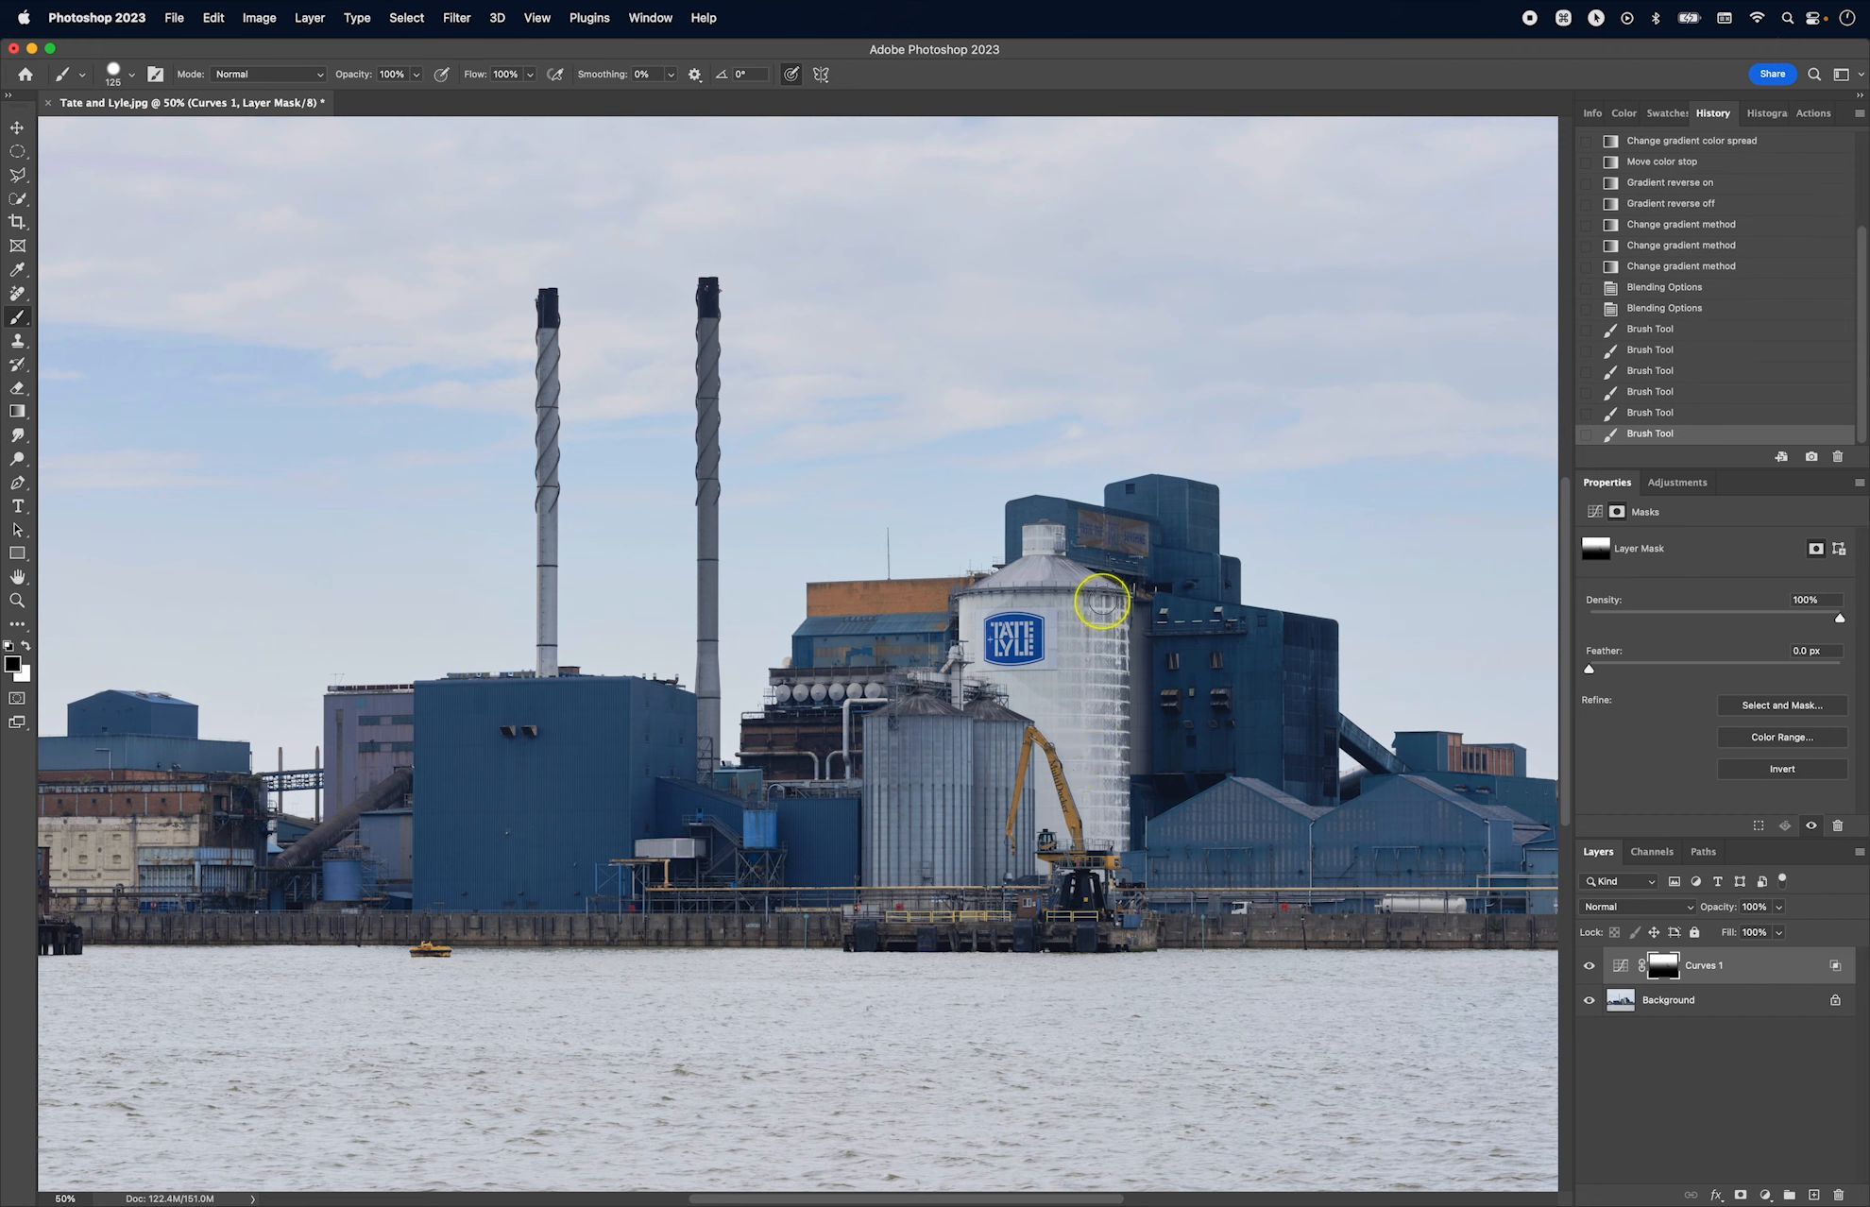
{"action": "left_click_drag", "start_coordinate": [1051, 540], "coordinate": [1046, 540]}
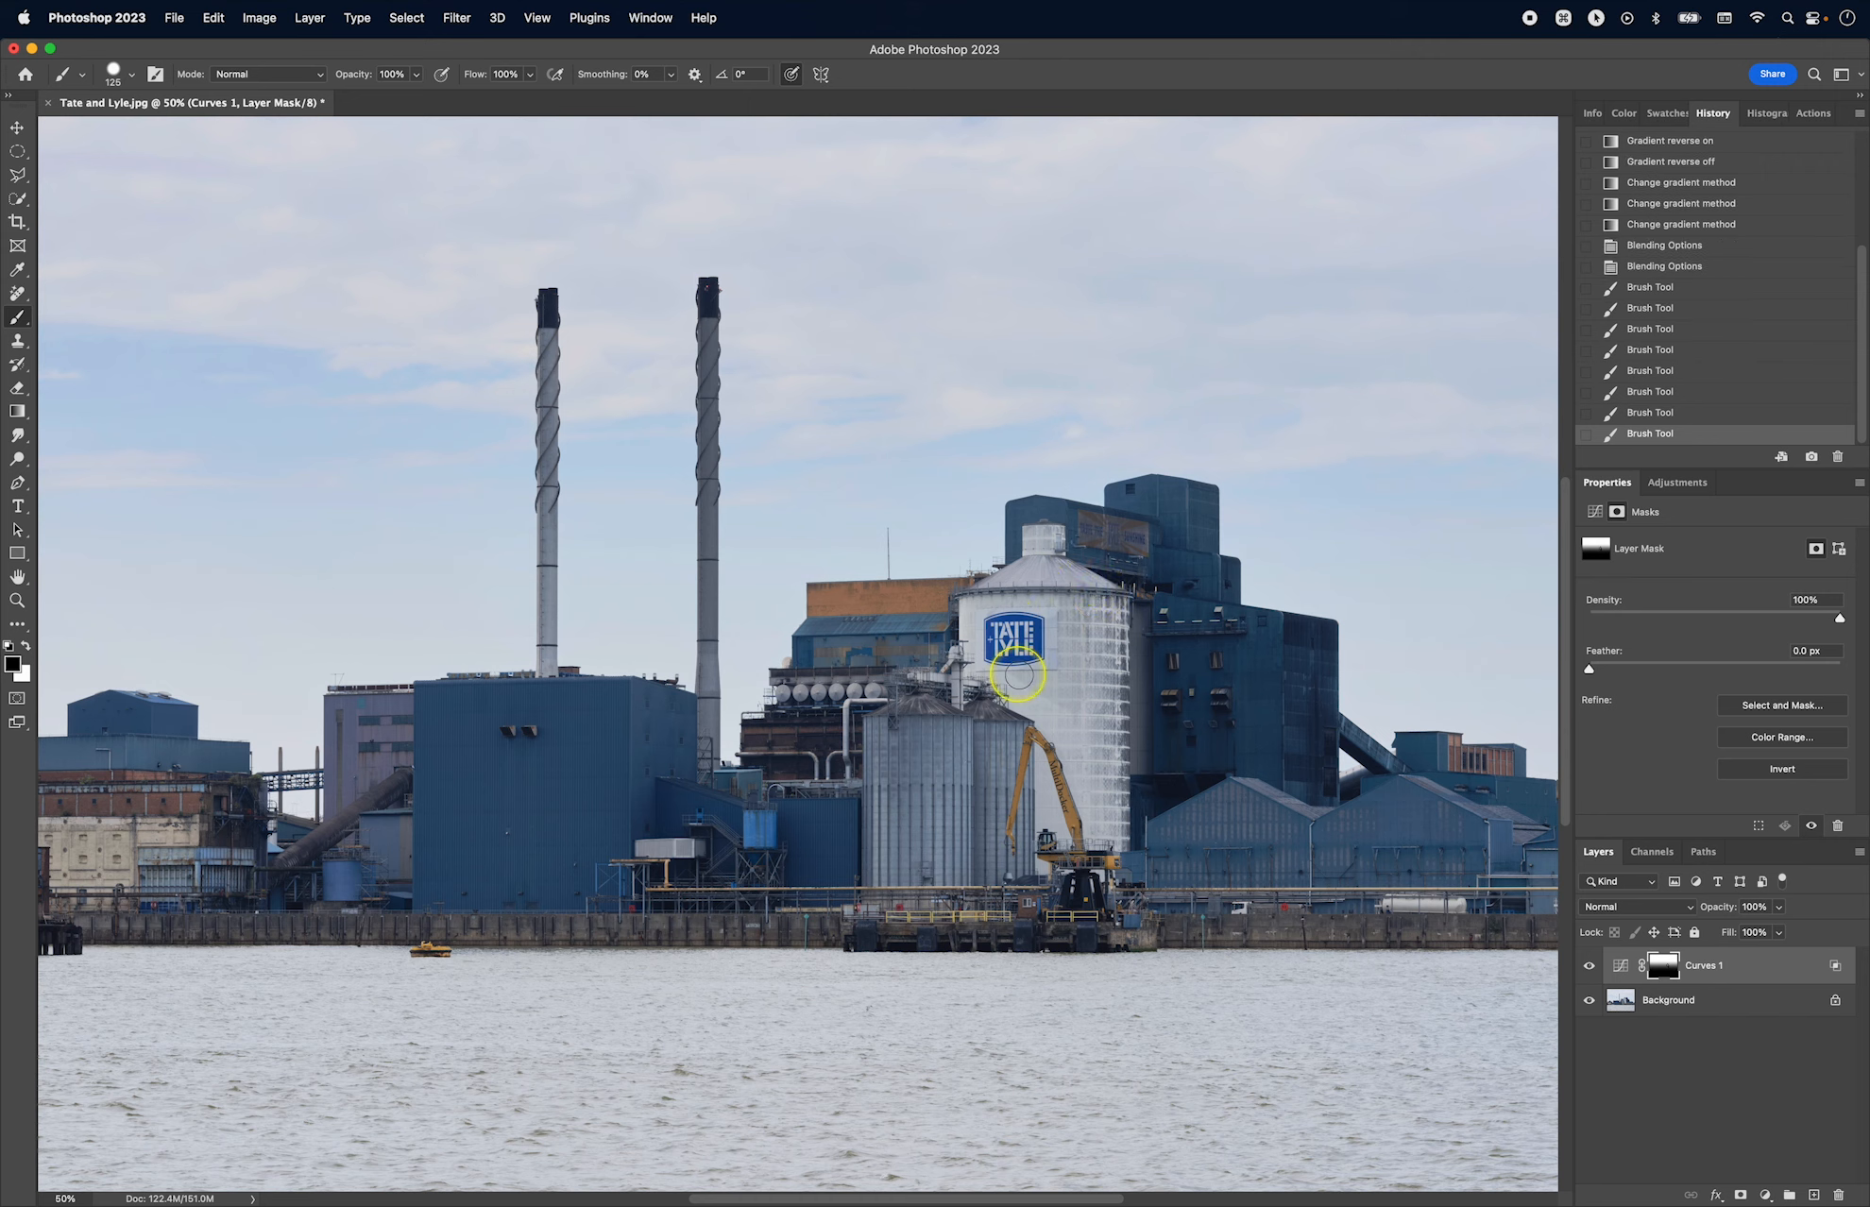
{"action": "mouse_move", "coordinate": [1018, 674]}
{"action": "left_mouse_down"}
{"action": "mouse_move", "coordinate": [1076, 715]}
{"action": "mouse_move", "coordinate": [1049, 578]}
{"action": "left_mouse_up"}
{"action": "mouse_move", "coordinate": [1052, 658]}
{"action": "left_mouse_down"}
{"action": "mouse_move", "coordinate": [998, 628]}
{"action": "mouse_move", "coordinate": [1095, 619]}
{"action": "mouse_move", "coordinate": [1107, 634]}
{"action": "mouse_move", "coordinate": [1103, 888]}
{"action": "left_mouse_up"}
Step: Display the mask alone and paint out the remaining gaps over the silos in black
{"action": "left_click", "coordinate": [1664, 965], "text": "alt"}
{"action": "mouse_move", "coordinate": [888, 726]}
{"action": "left_mouse_down"}
{"action": "mouse_move", "coordinate": [906, 956]}
{"action": "mouse_move", "coordinate": [1014, 898]}
{"action": "mouse_move", "coordinate": [1089, 924]}
{"action": "left_mouse_up"}
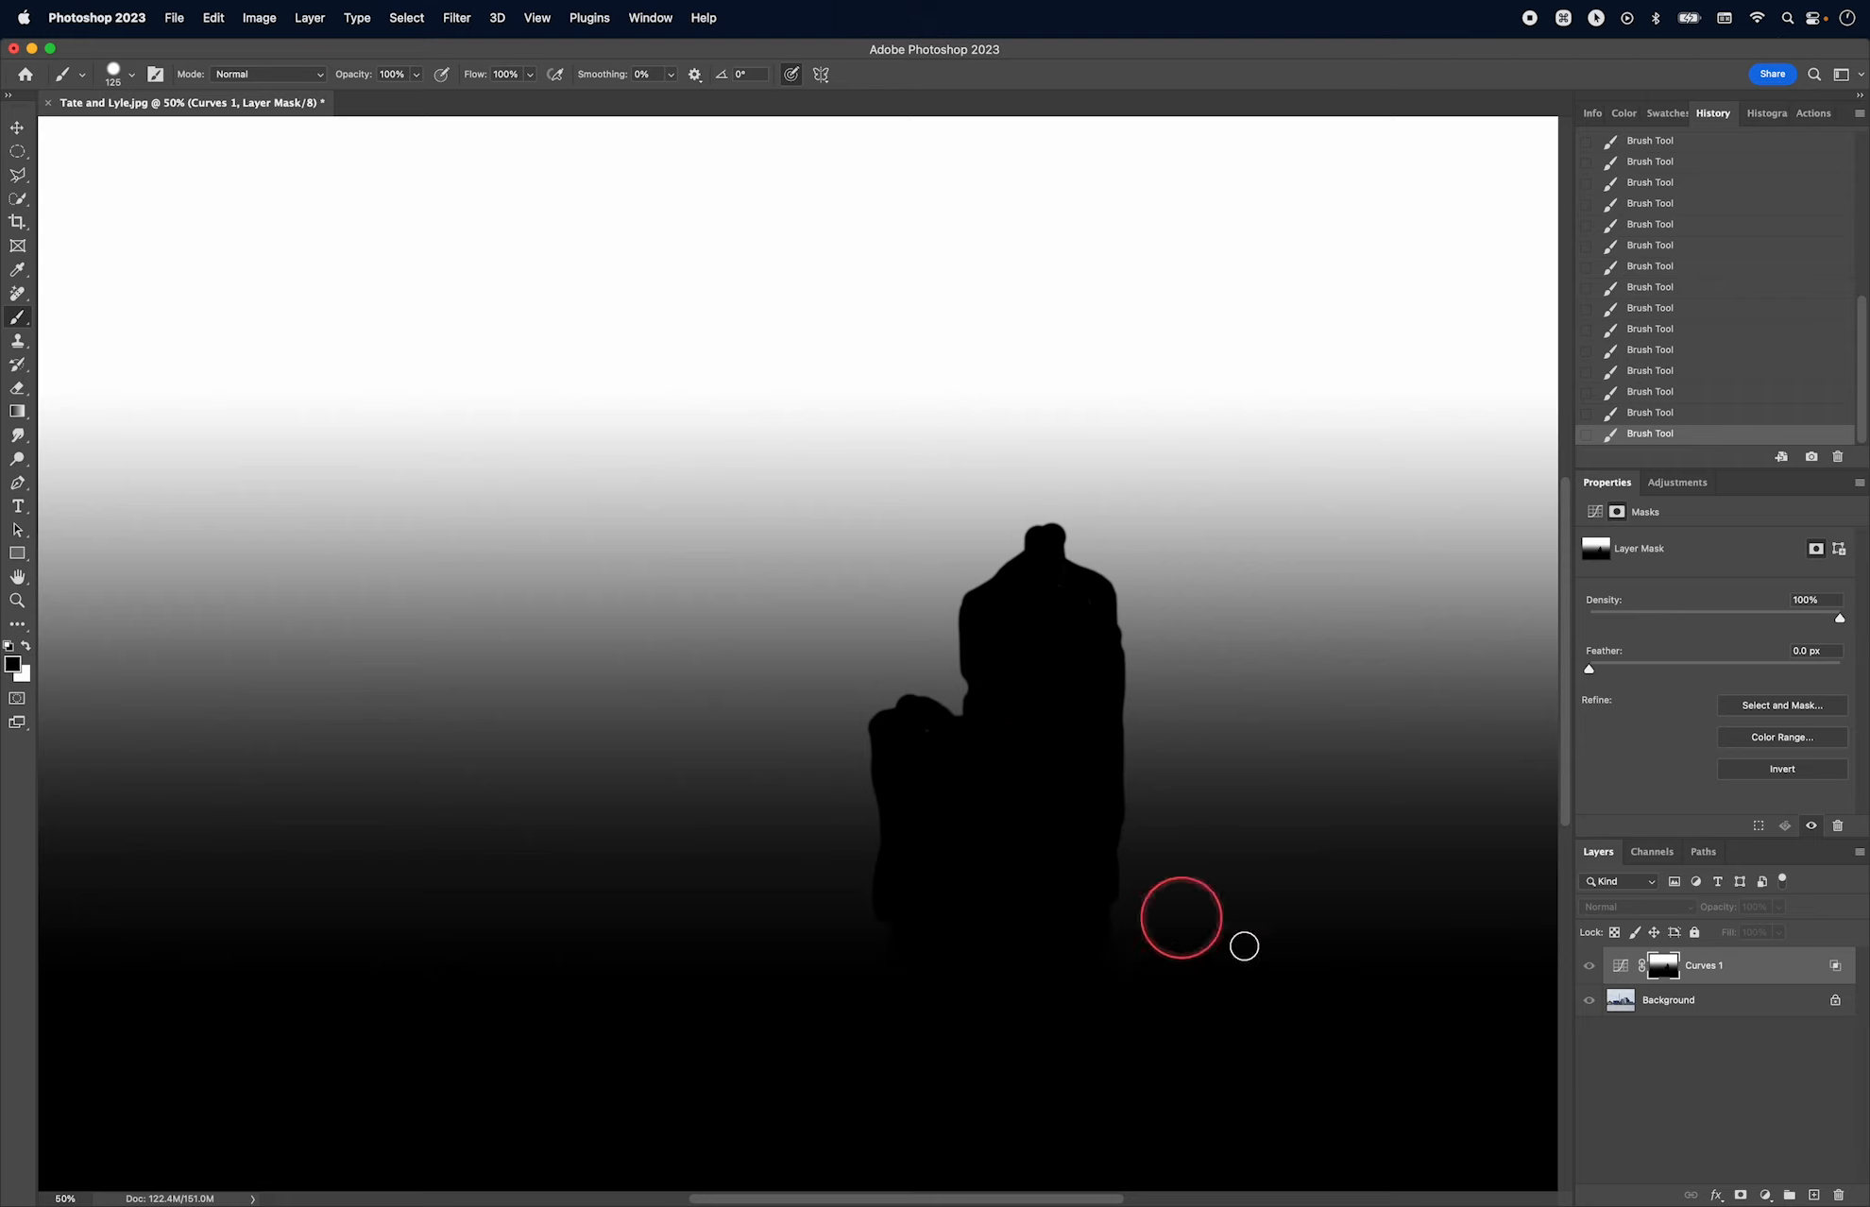
{"action": "left_click", "coordinate": [1669, 963], "text": "alt"}
Step: Raise the midpoint of the Curves adjustment to soften the darkening, and compare the photo with and without the layer
{"action": "key", "text": "super+minus"}
{"action": "left_click", "coordinate": [1621, 965]}
{"action": "left_click_drag", "start_coordinate": [1745, 726], "coordinate": [1735, 705]}
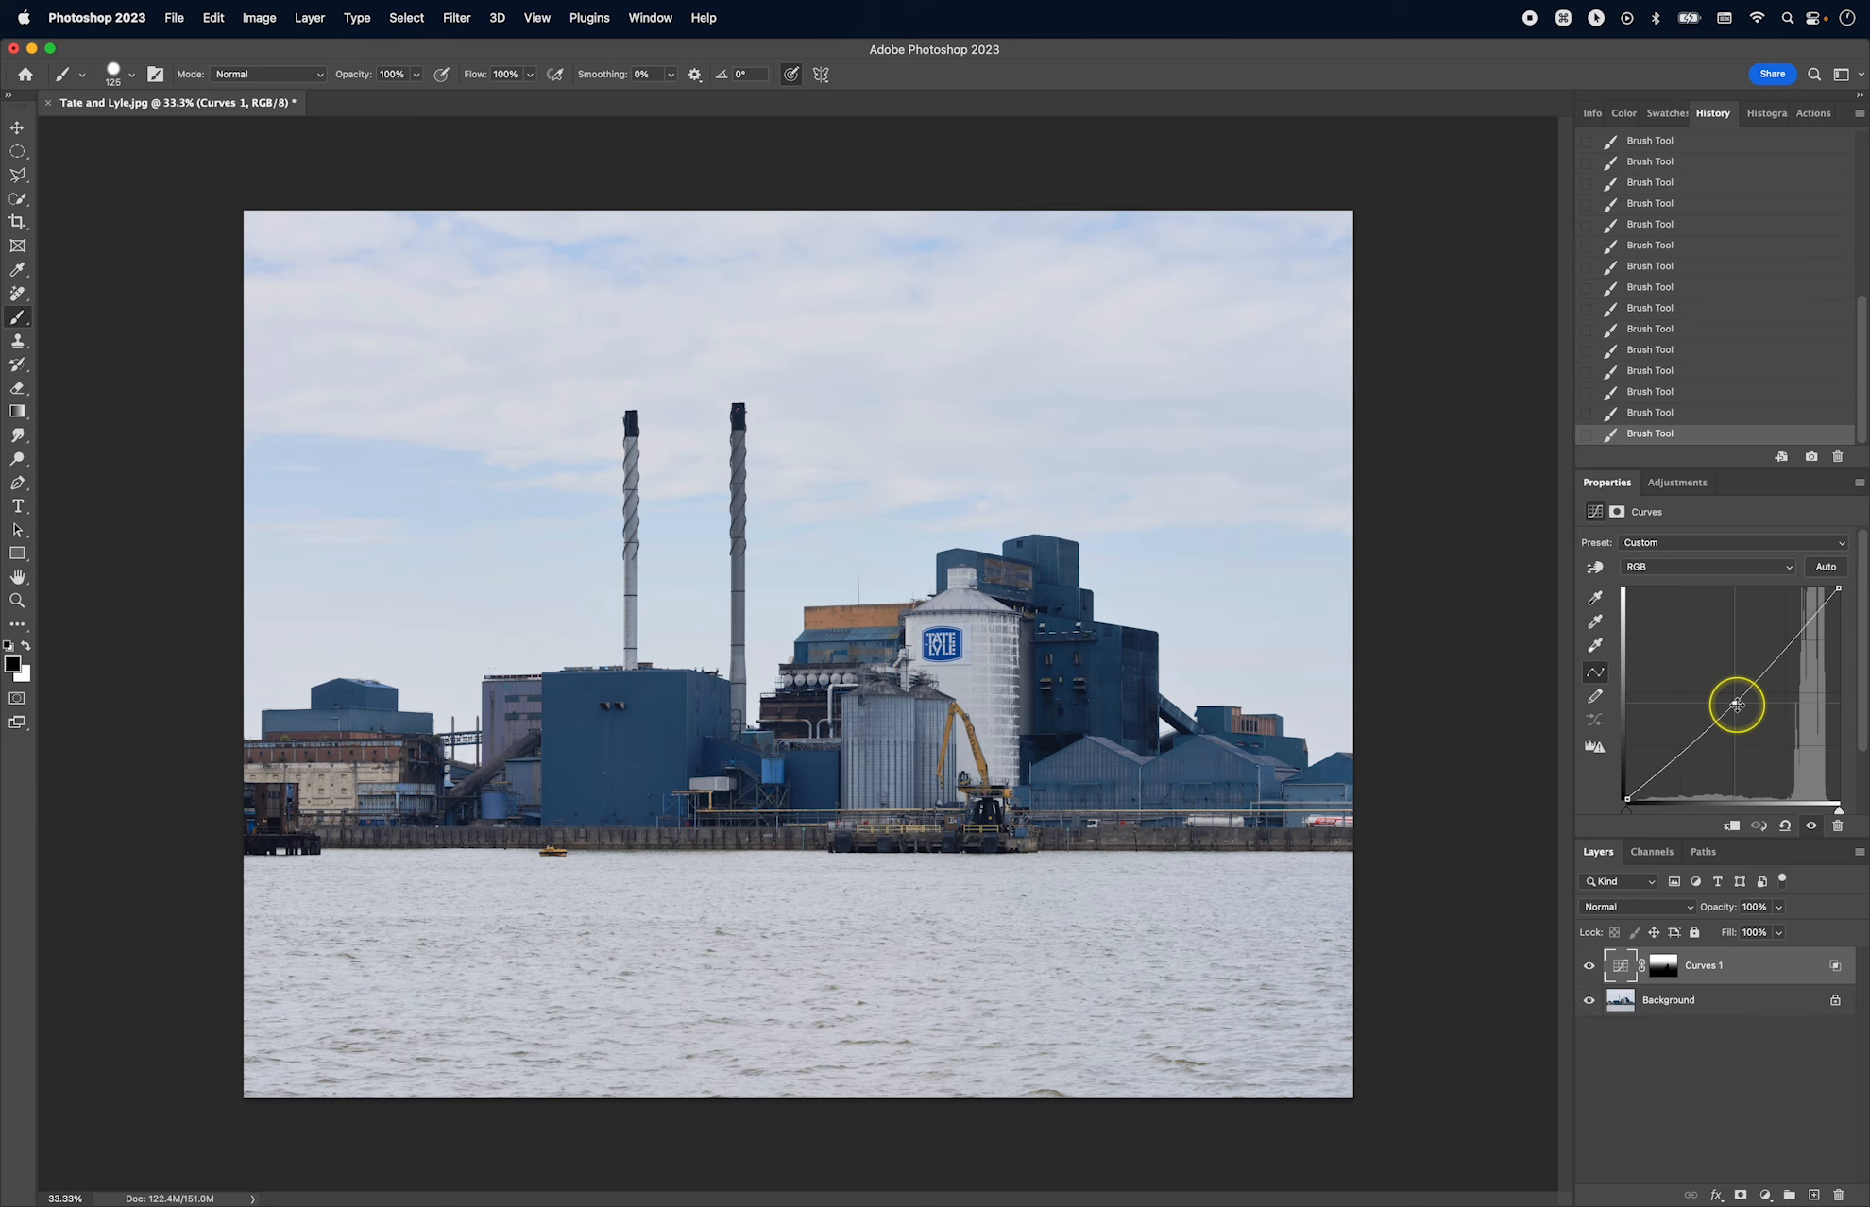
{"action": "left_click", "coordinate": [1595, 968]}
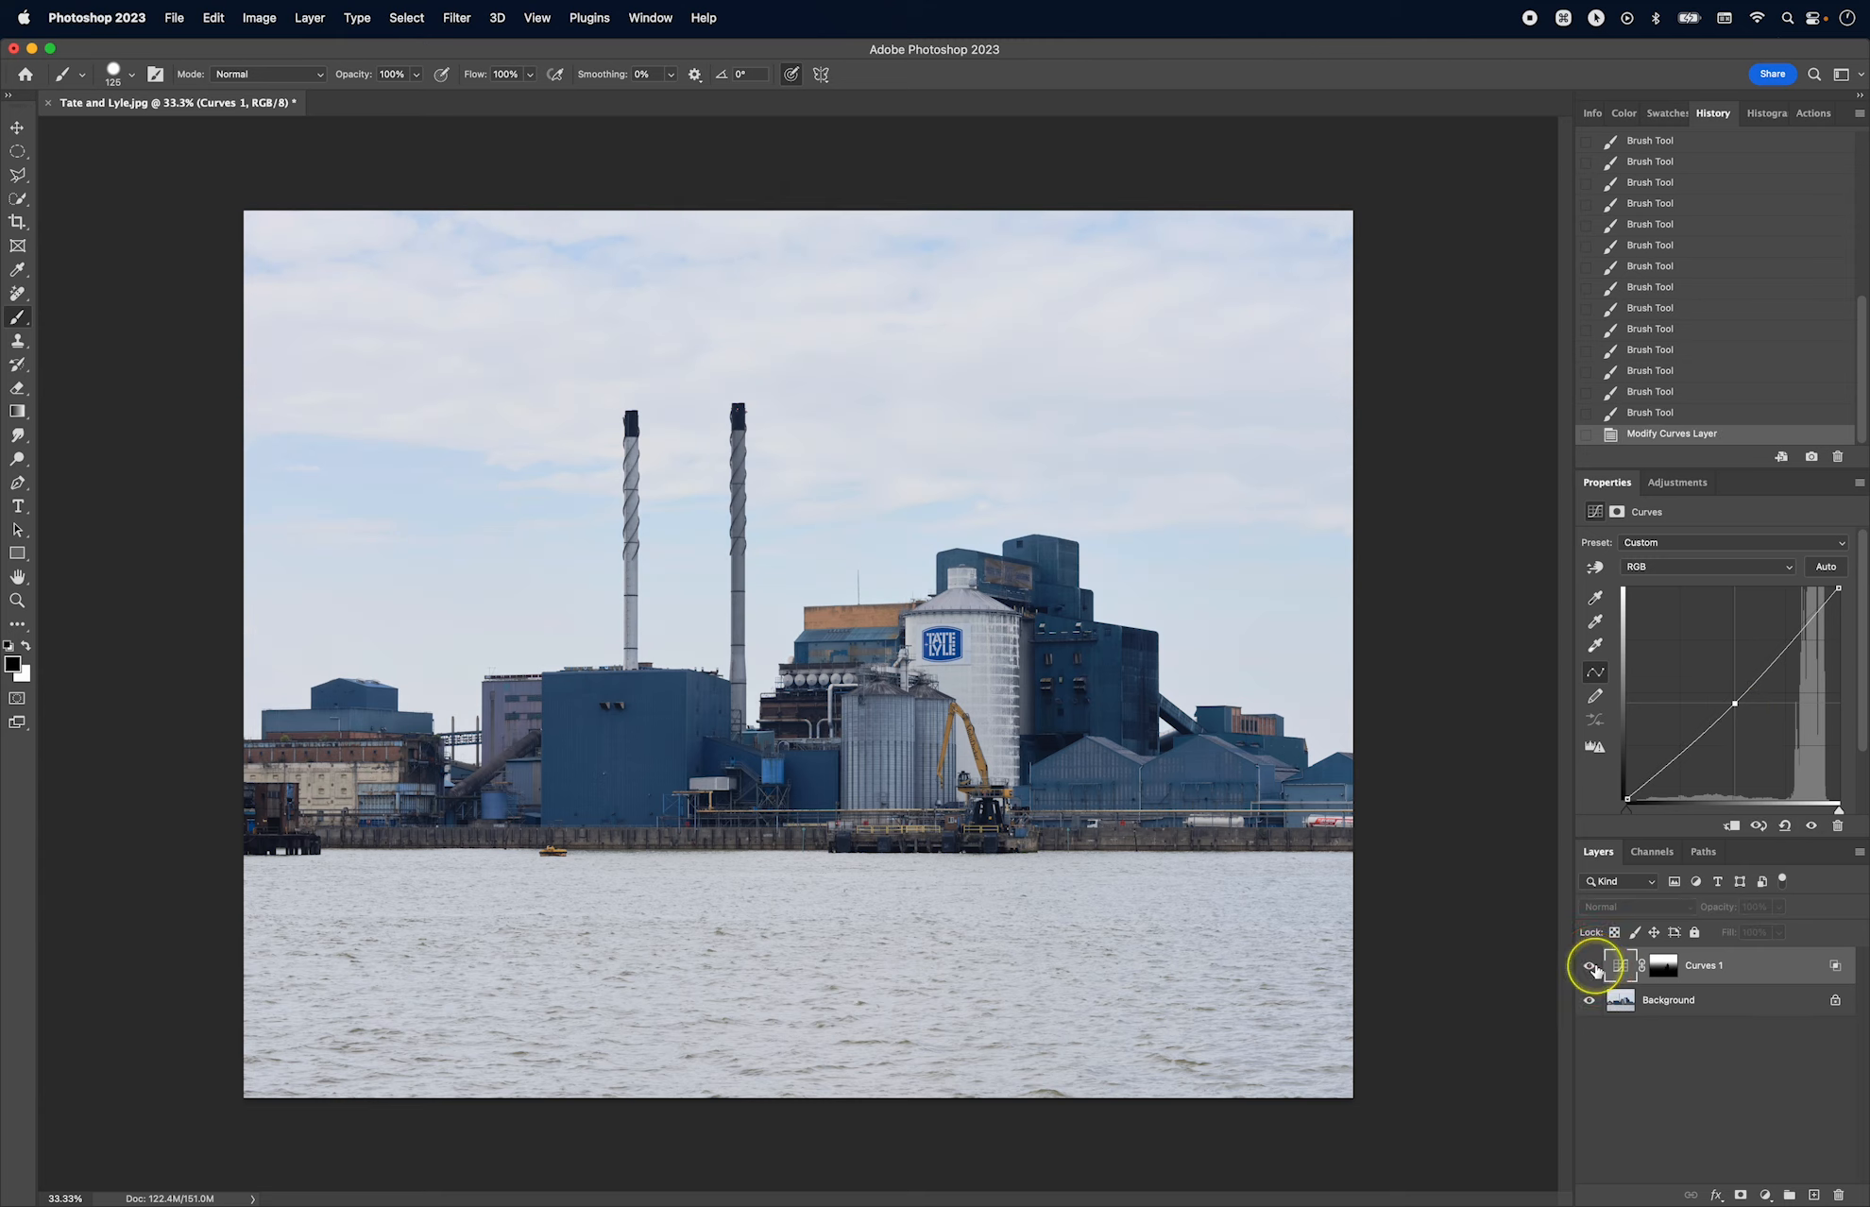
{"action": "left_click", "coordinate": [1593, 967]}
{"action": "left_click", "coordinate": [1592, 967]}
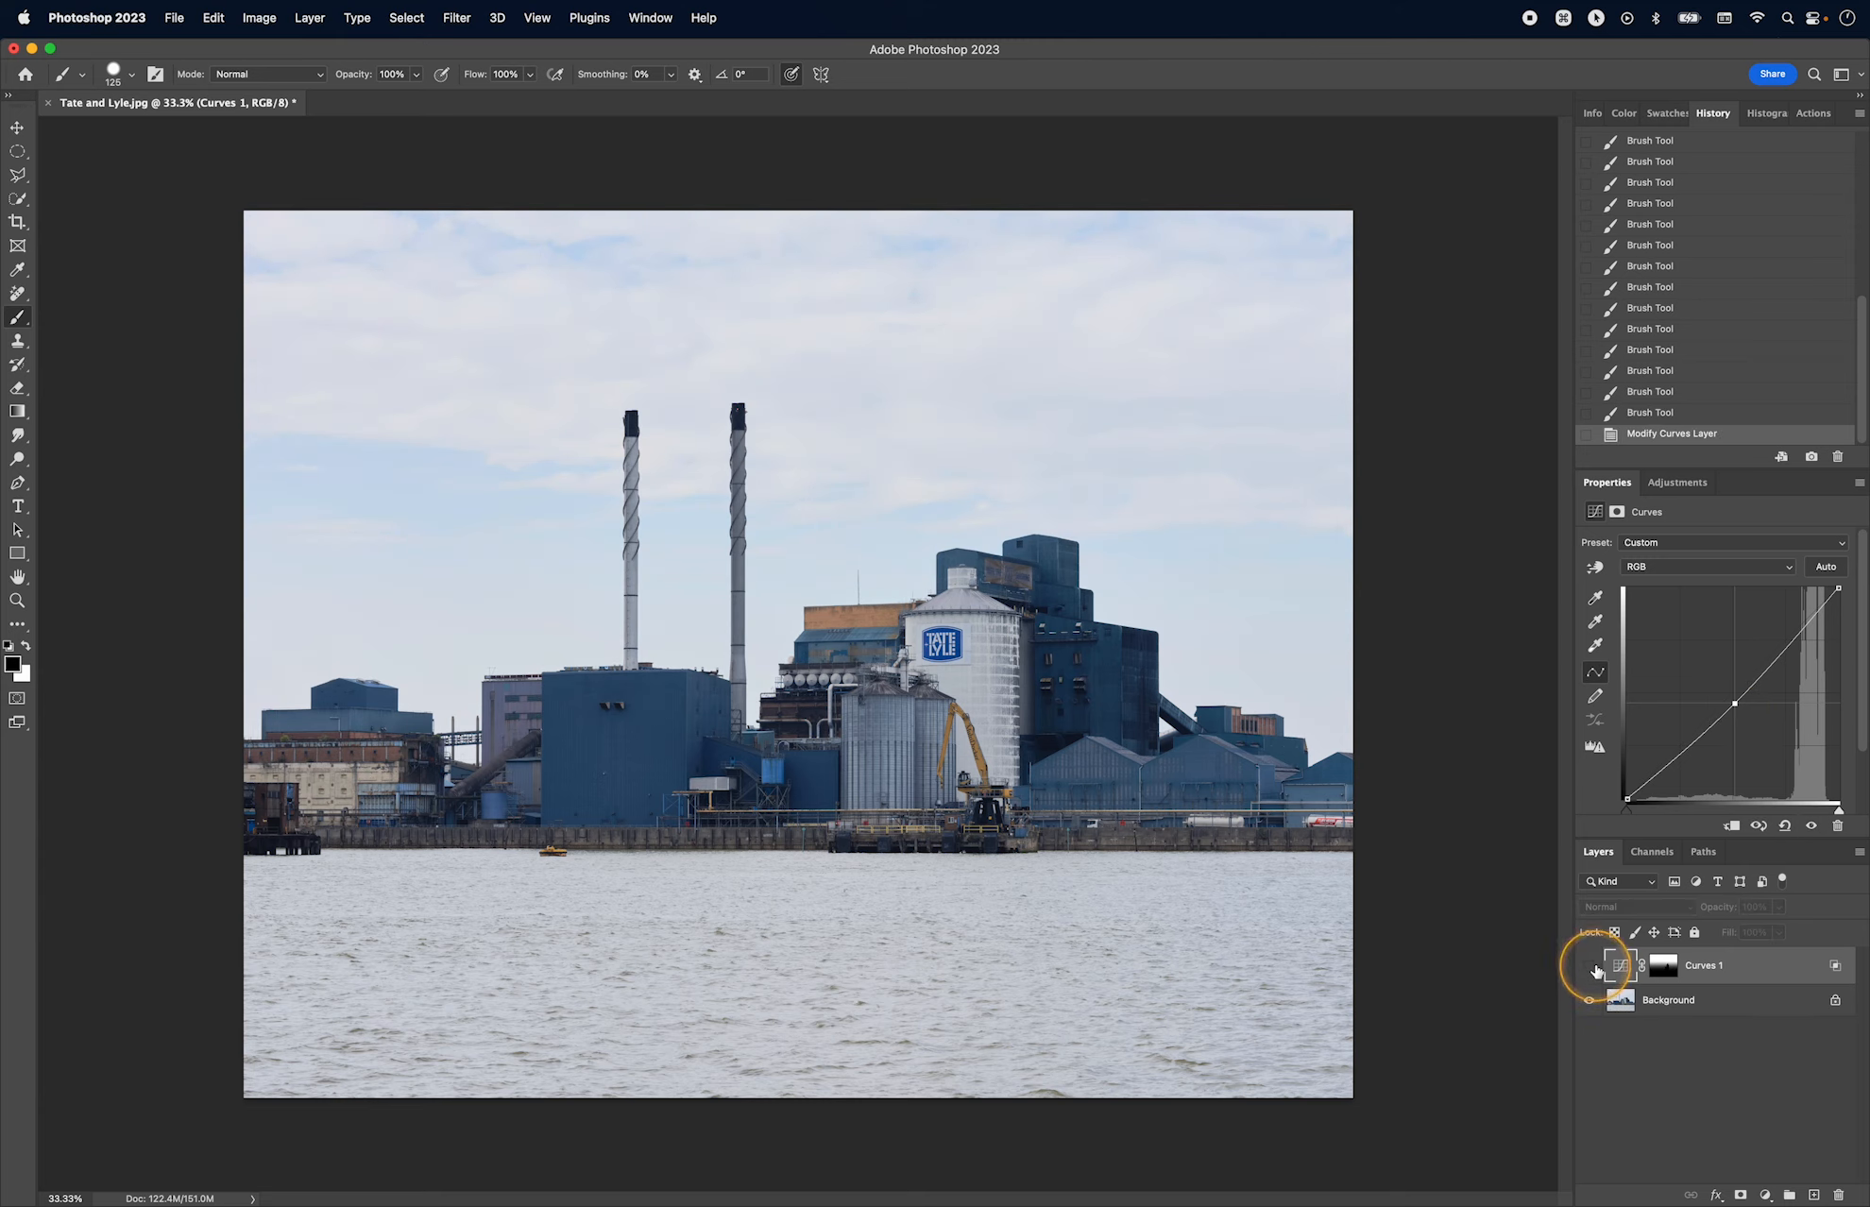
{"action": "left_click", "coordinate": [1592, 968]}
Step: Make a circular selection in the sky above the buildings and shift it slightly up and to the left
{"action": "key", "text": "m"}
{"action": "left_click_drag", "start_coordinate": [1065, 300], "coordinate": [1378, 577]}
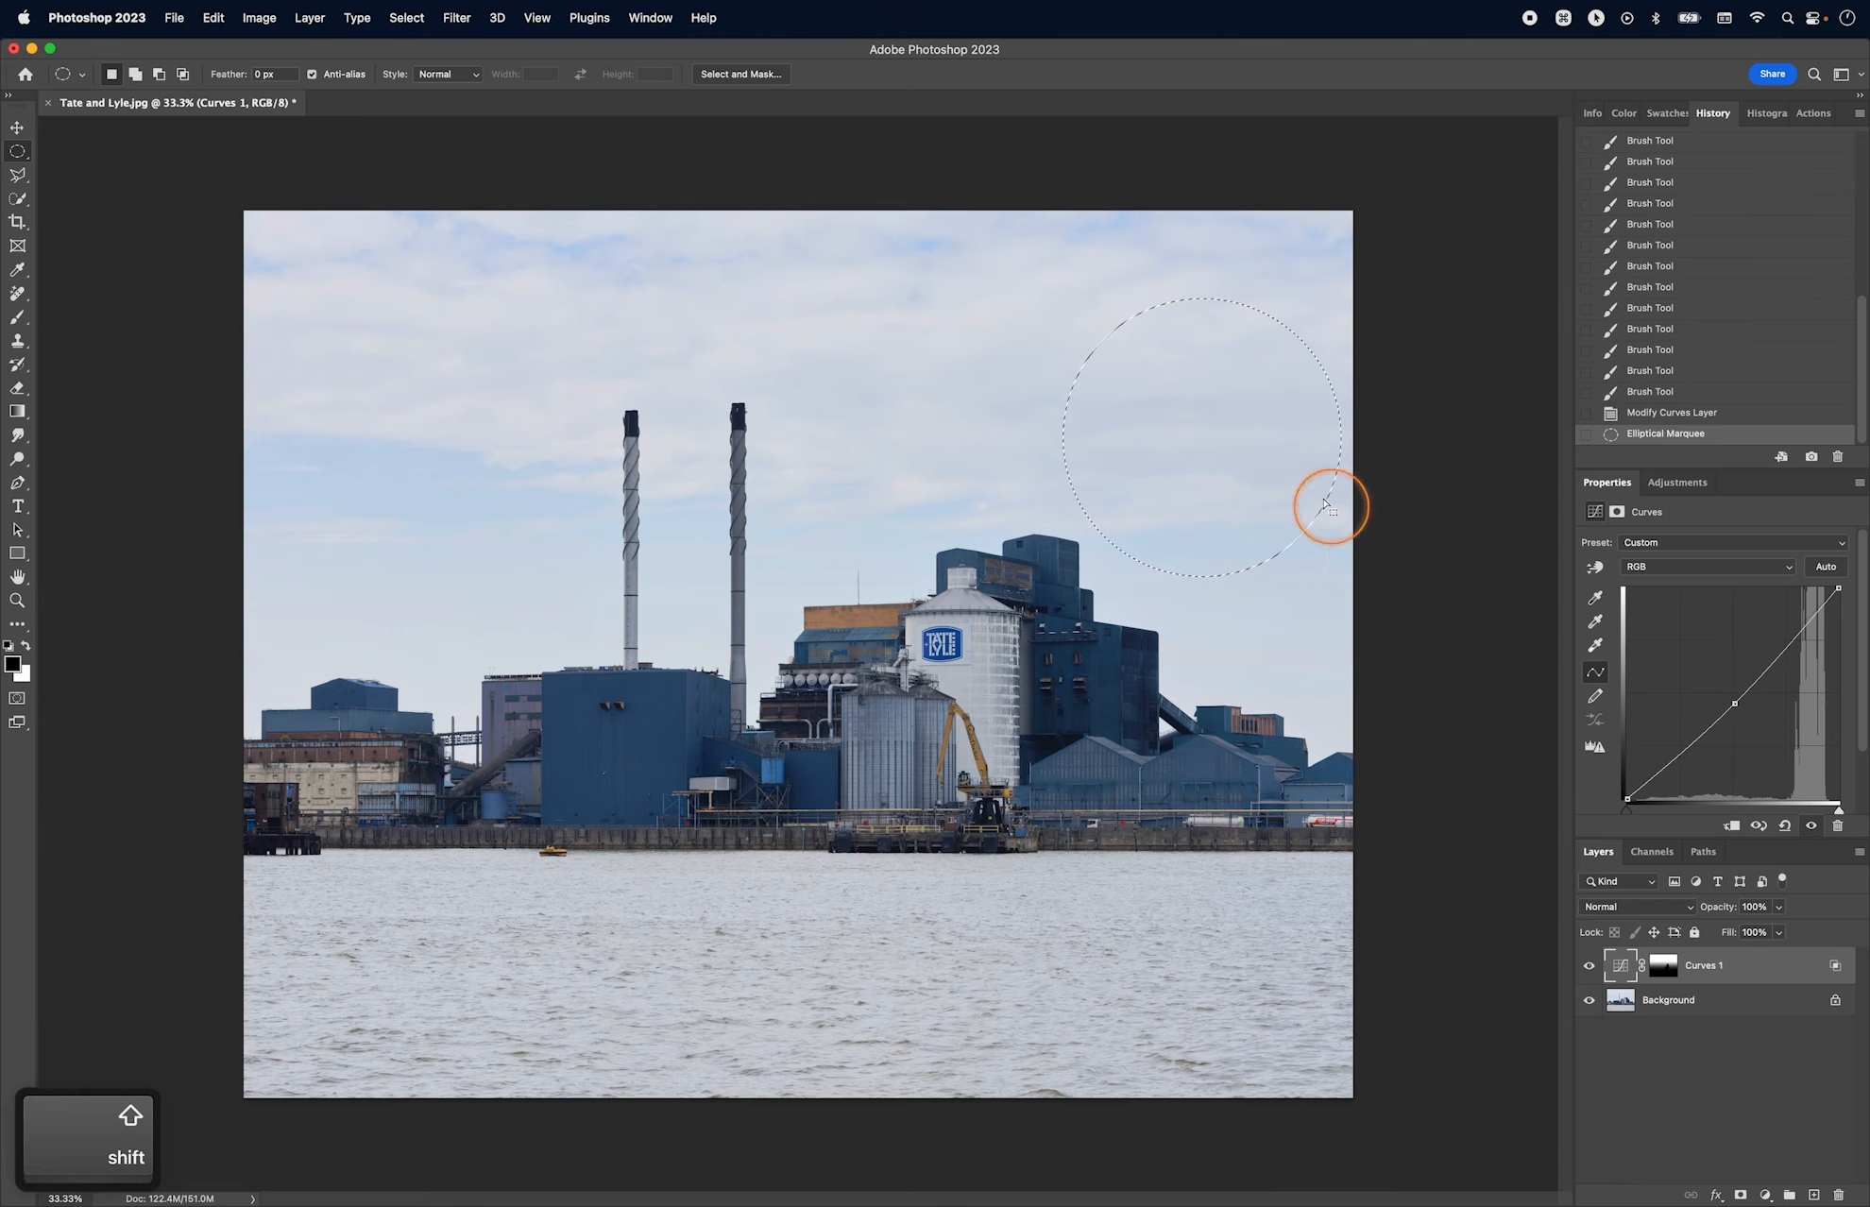
{"action": "left_click_drag", "start_coordinate": [1200, 437], "coordinate": [1157, 388]}
Step: Sample the light sky (#d6dbe6) as the foreground colour and the dark blue building as the background colour
{"action": "left_click", "coordinate": [12, 664]}
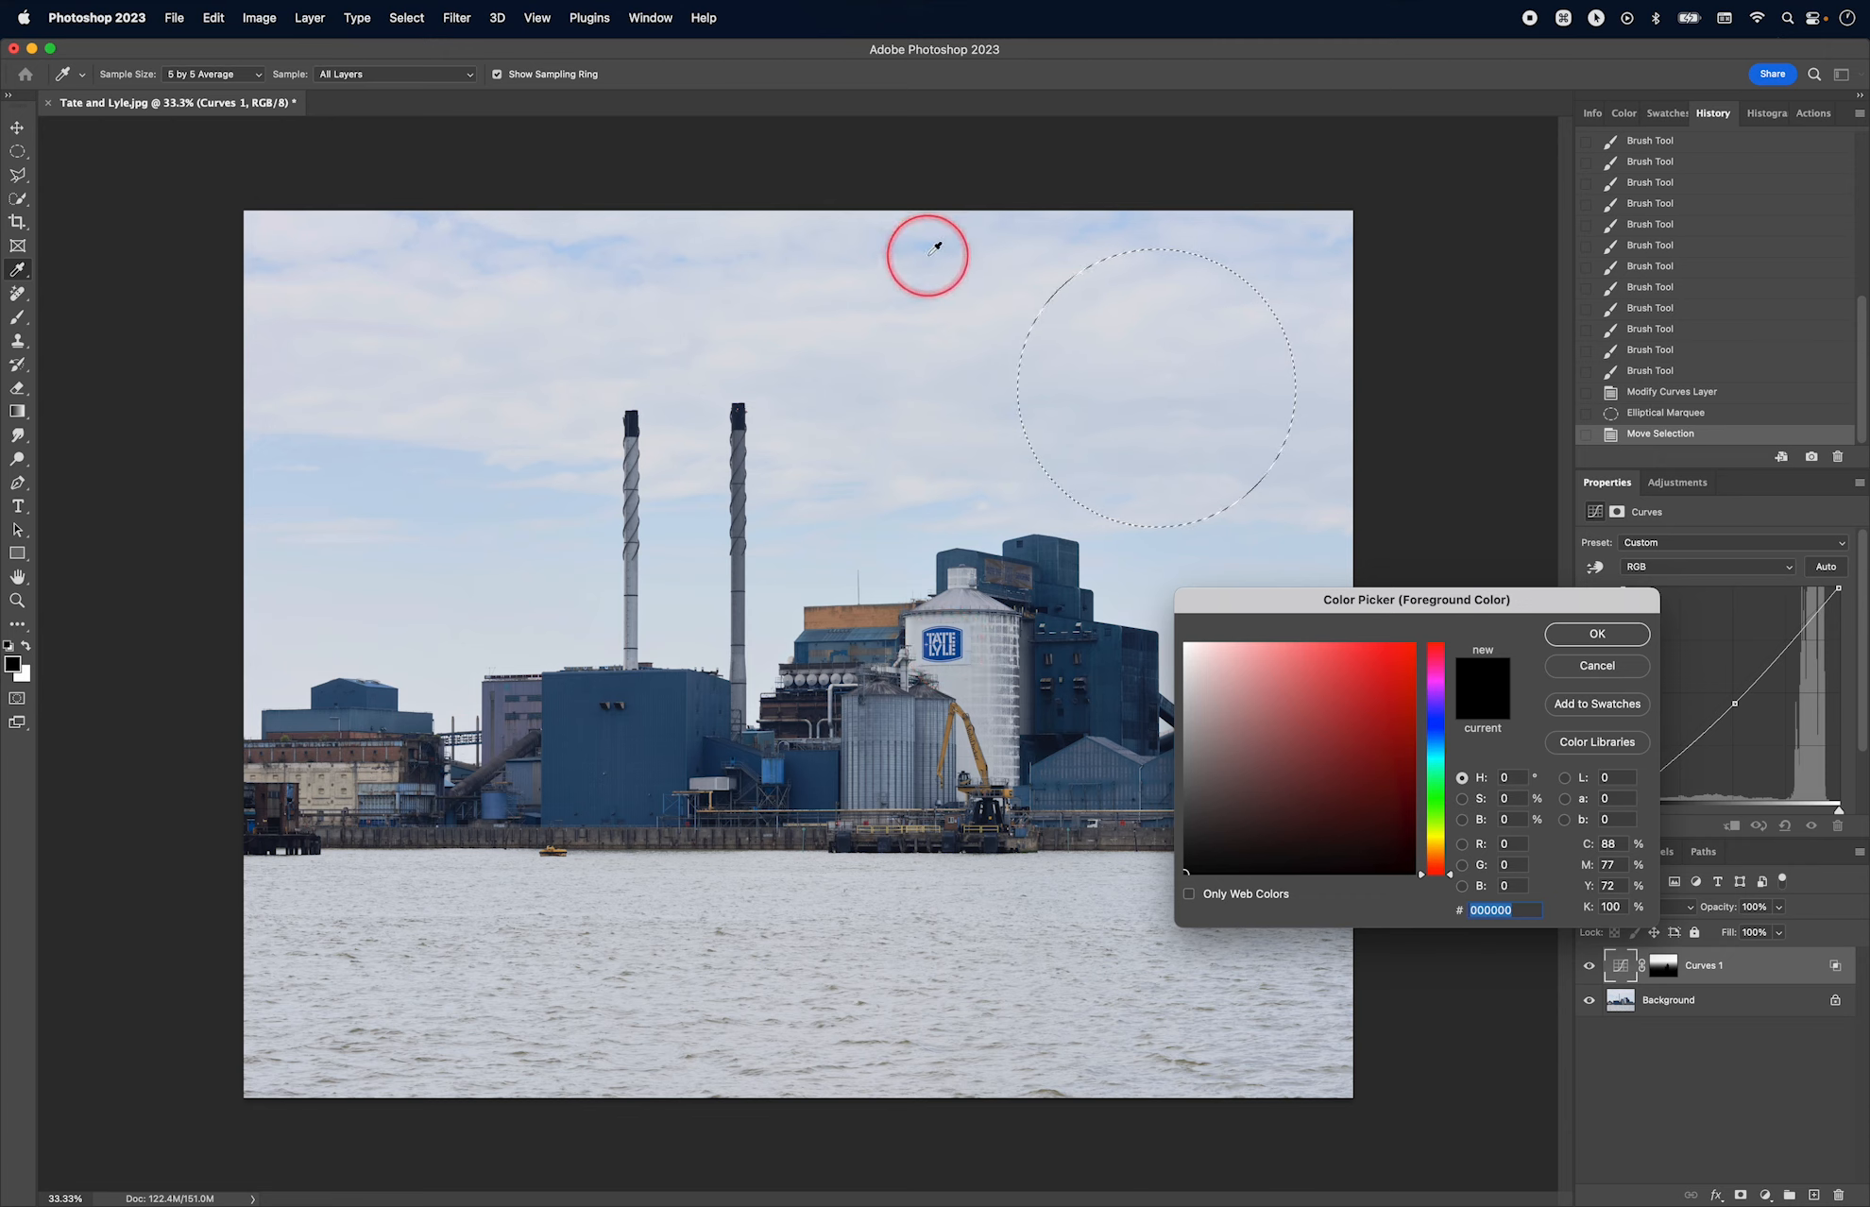
{"action": "left_click", "coordinate": [895, 276]}
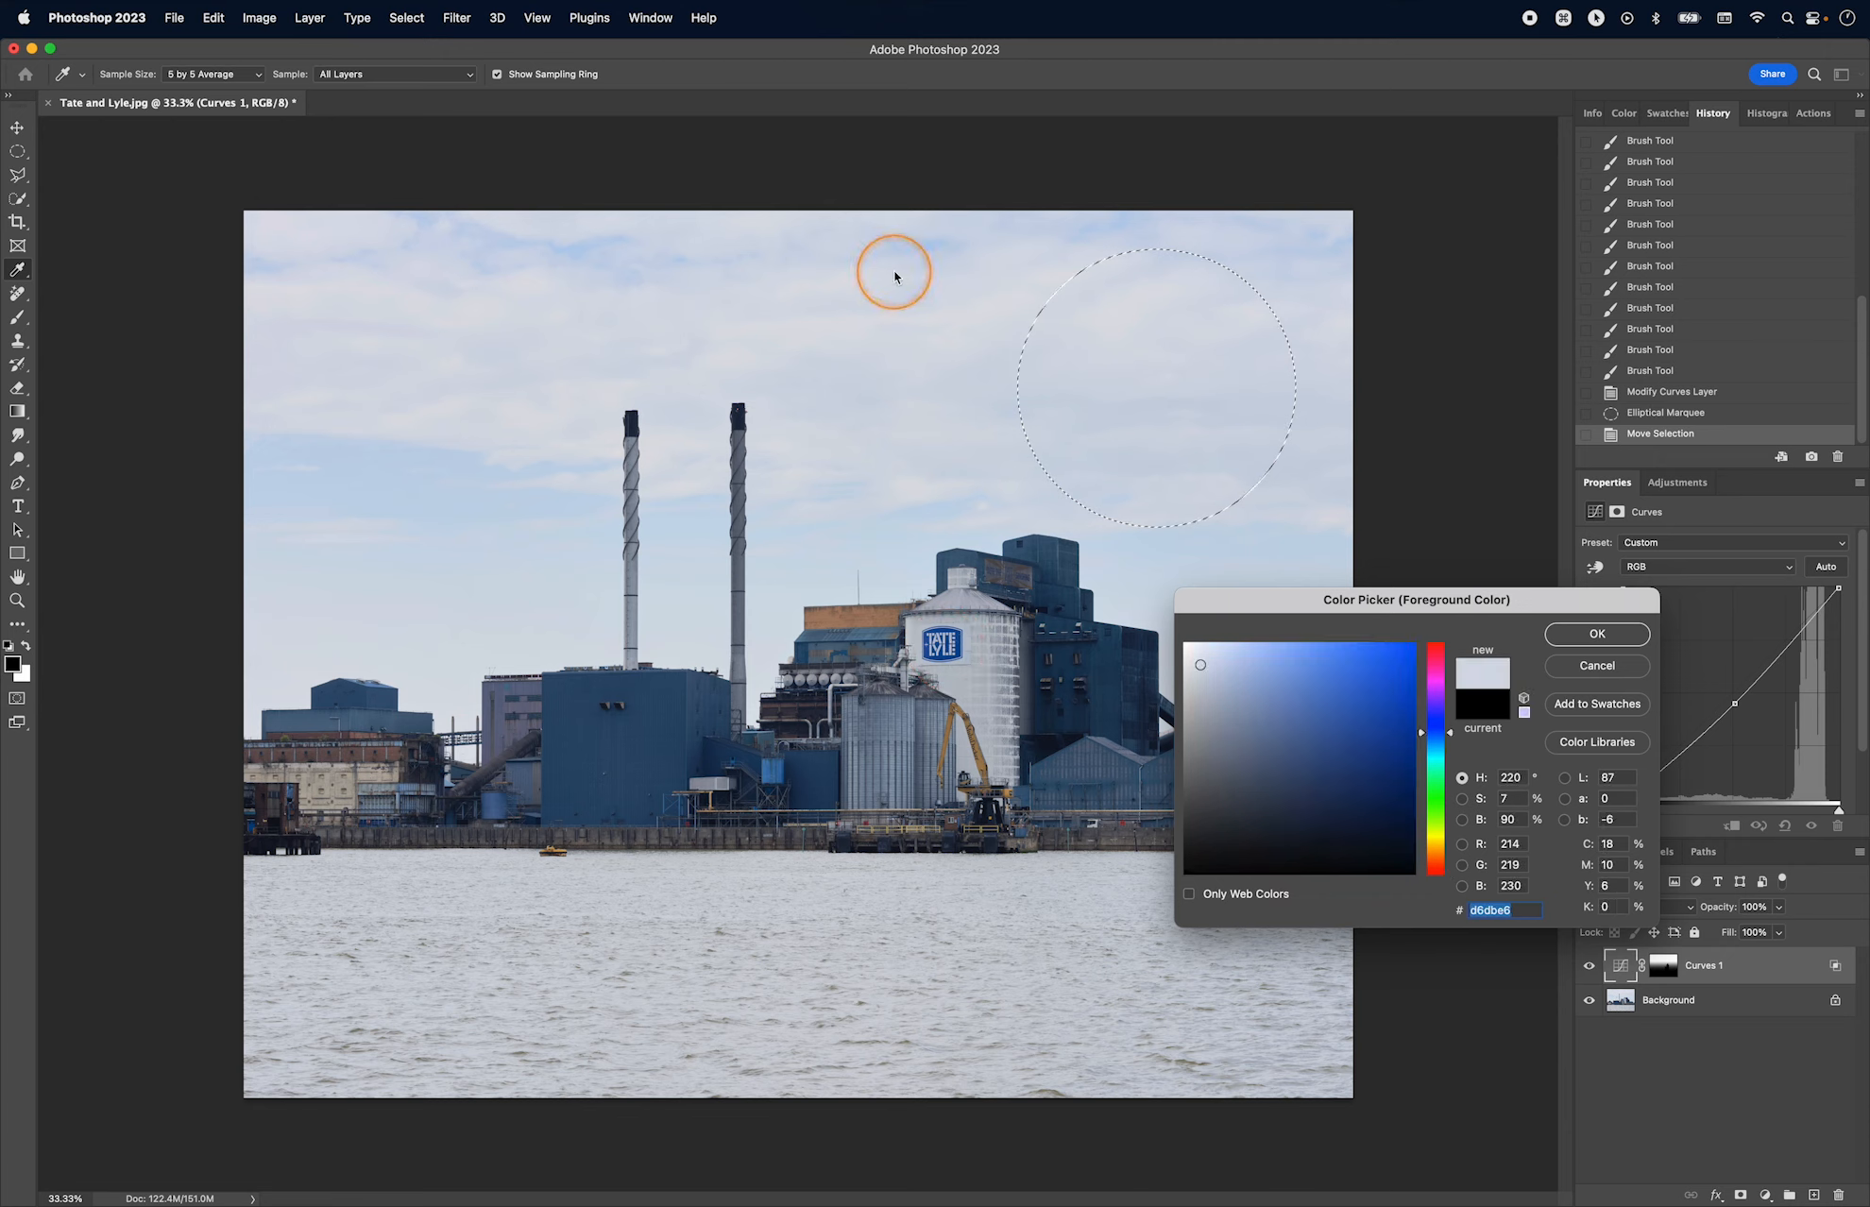
{"action": "left_click", "coordinate": [1597, 635]}
{"action": "left_click", "coordinate": [25, 676]}
{"action": "left_click", "coordinate": [633, 746]}
{"action": "left_click", "coordinate": [1612, 637]}
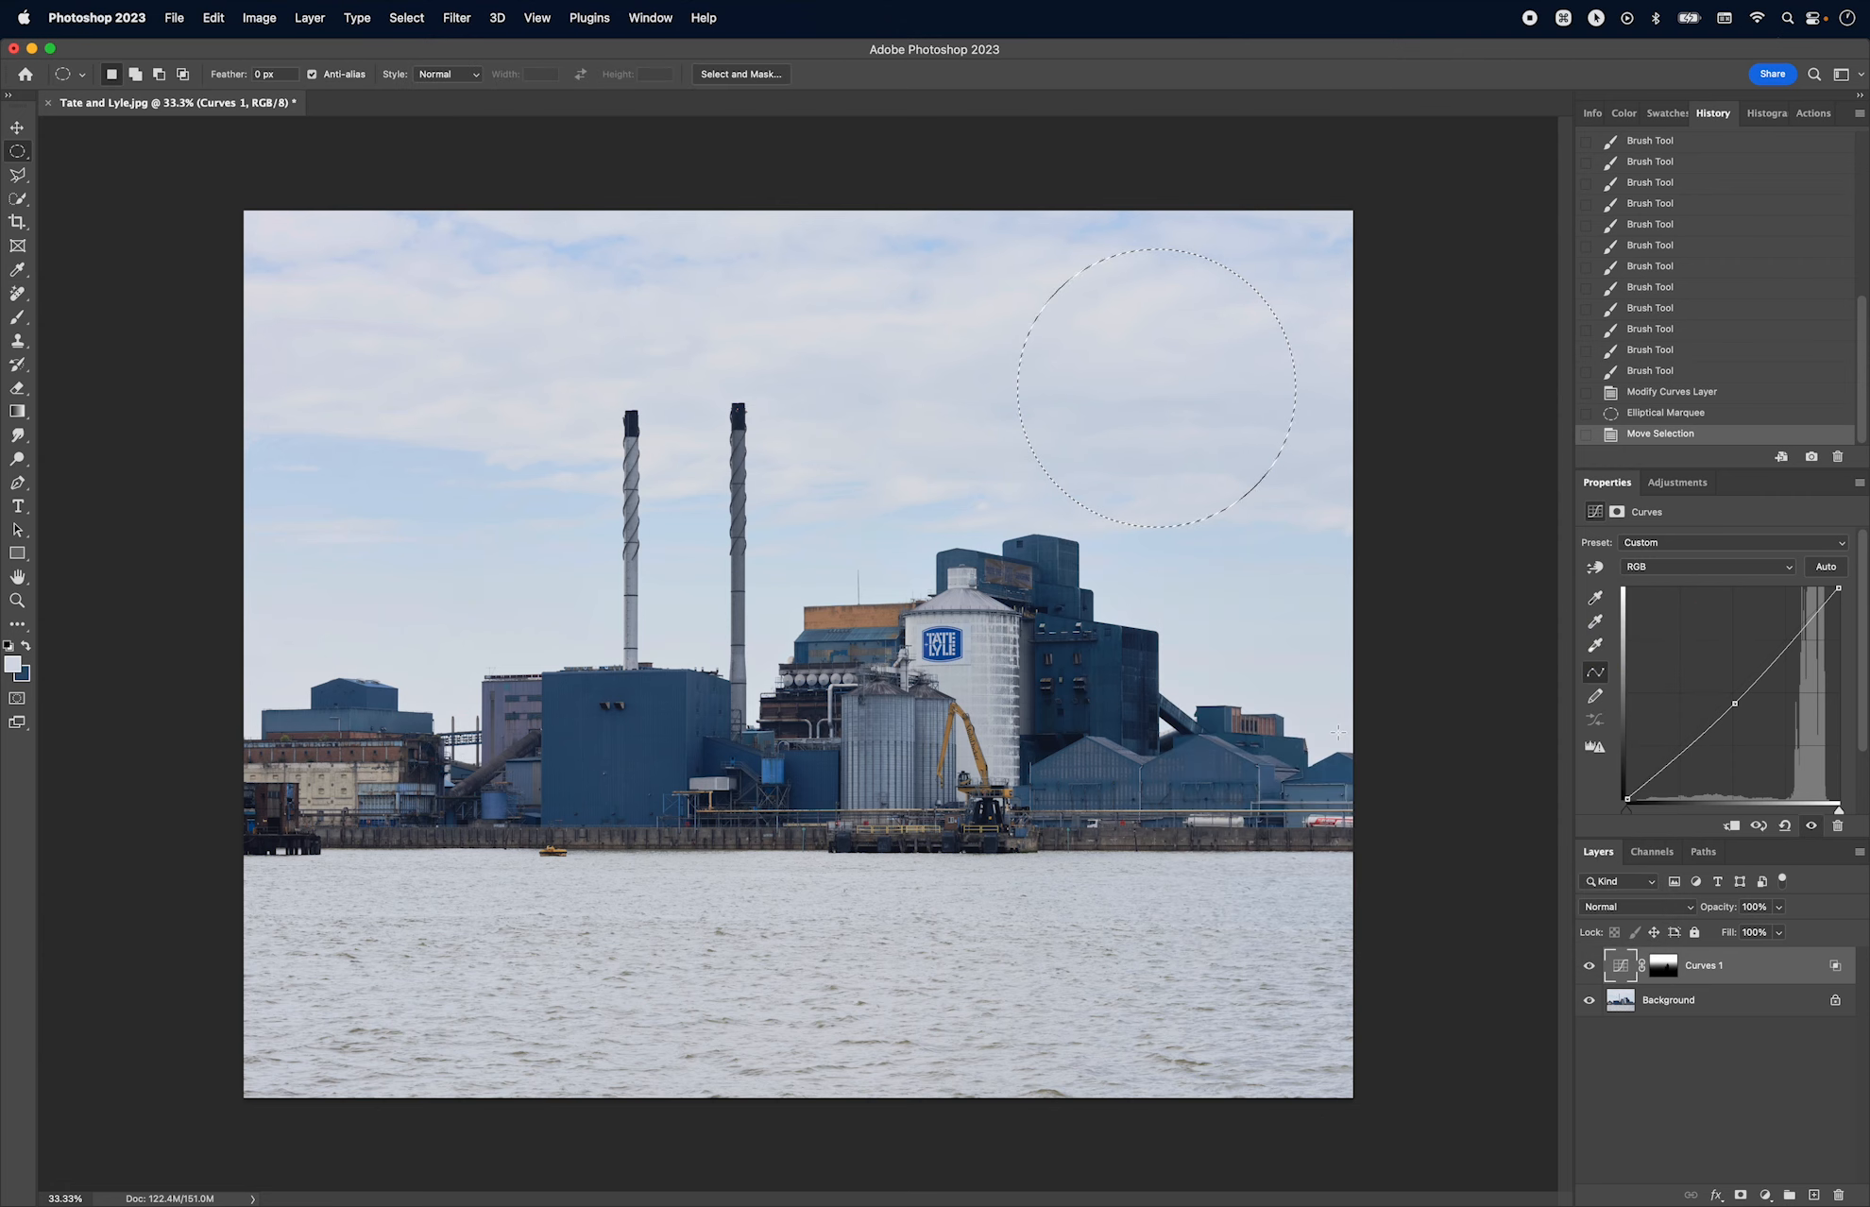
Step: Add a new layer for the circle and set the Gradient tool to the foreground-to-background preset
{"action": "left_click", "coordinate": [1814, 1196]}
{"action": "left_click", "coordinate": [17, 412]}
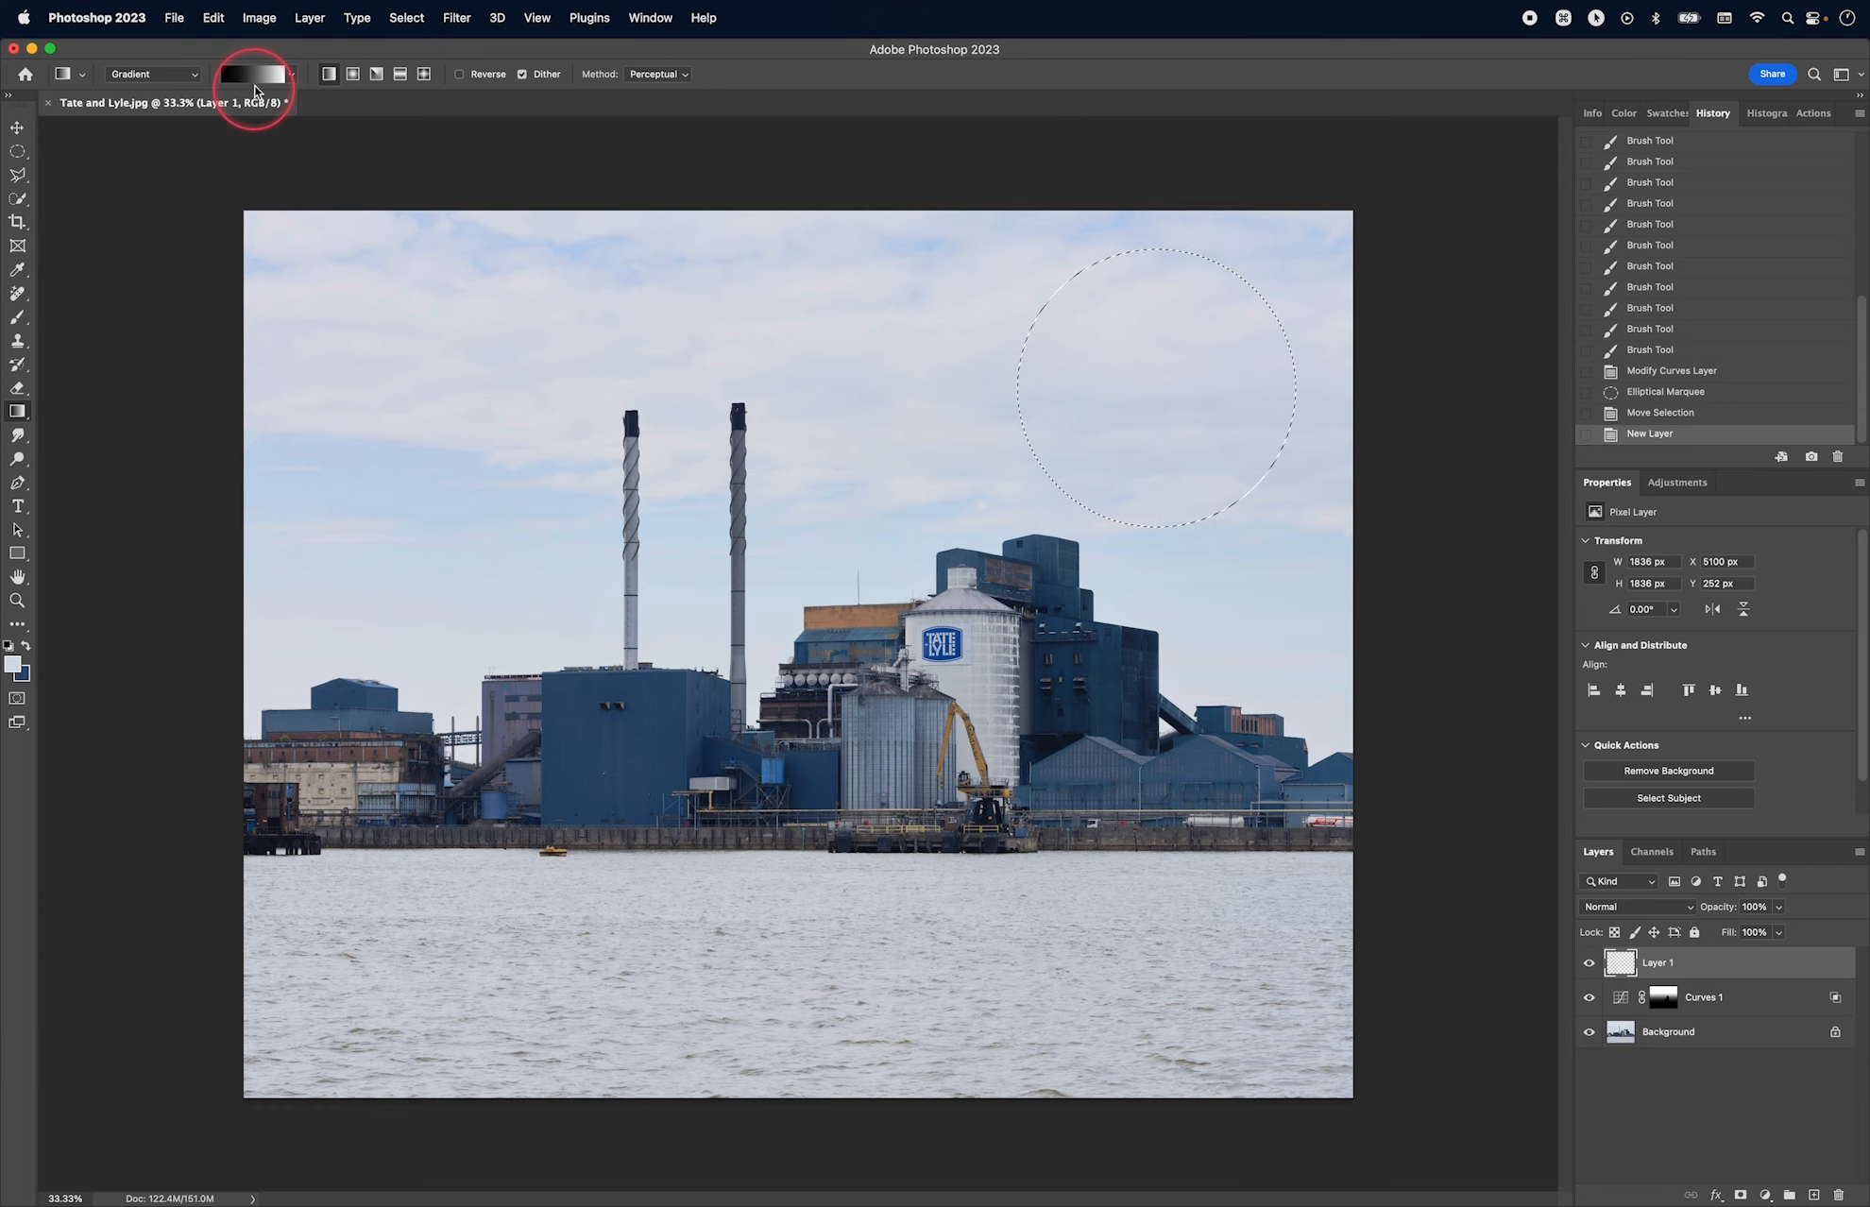
{"action": "left_click", "coordinate": [290, 74]}
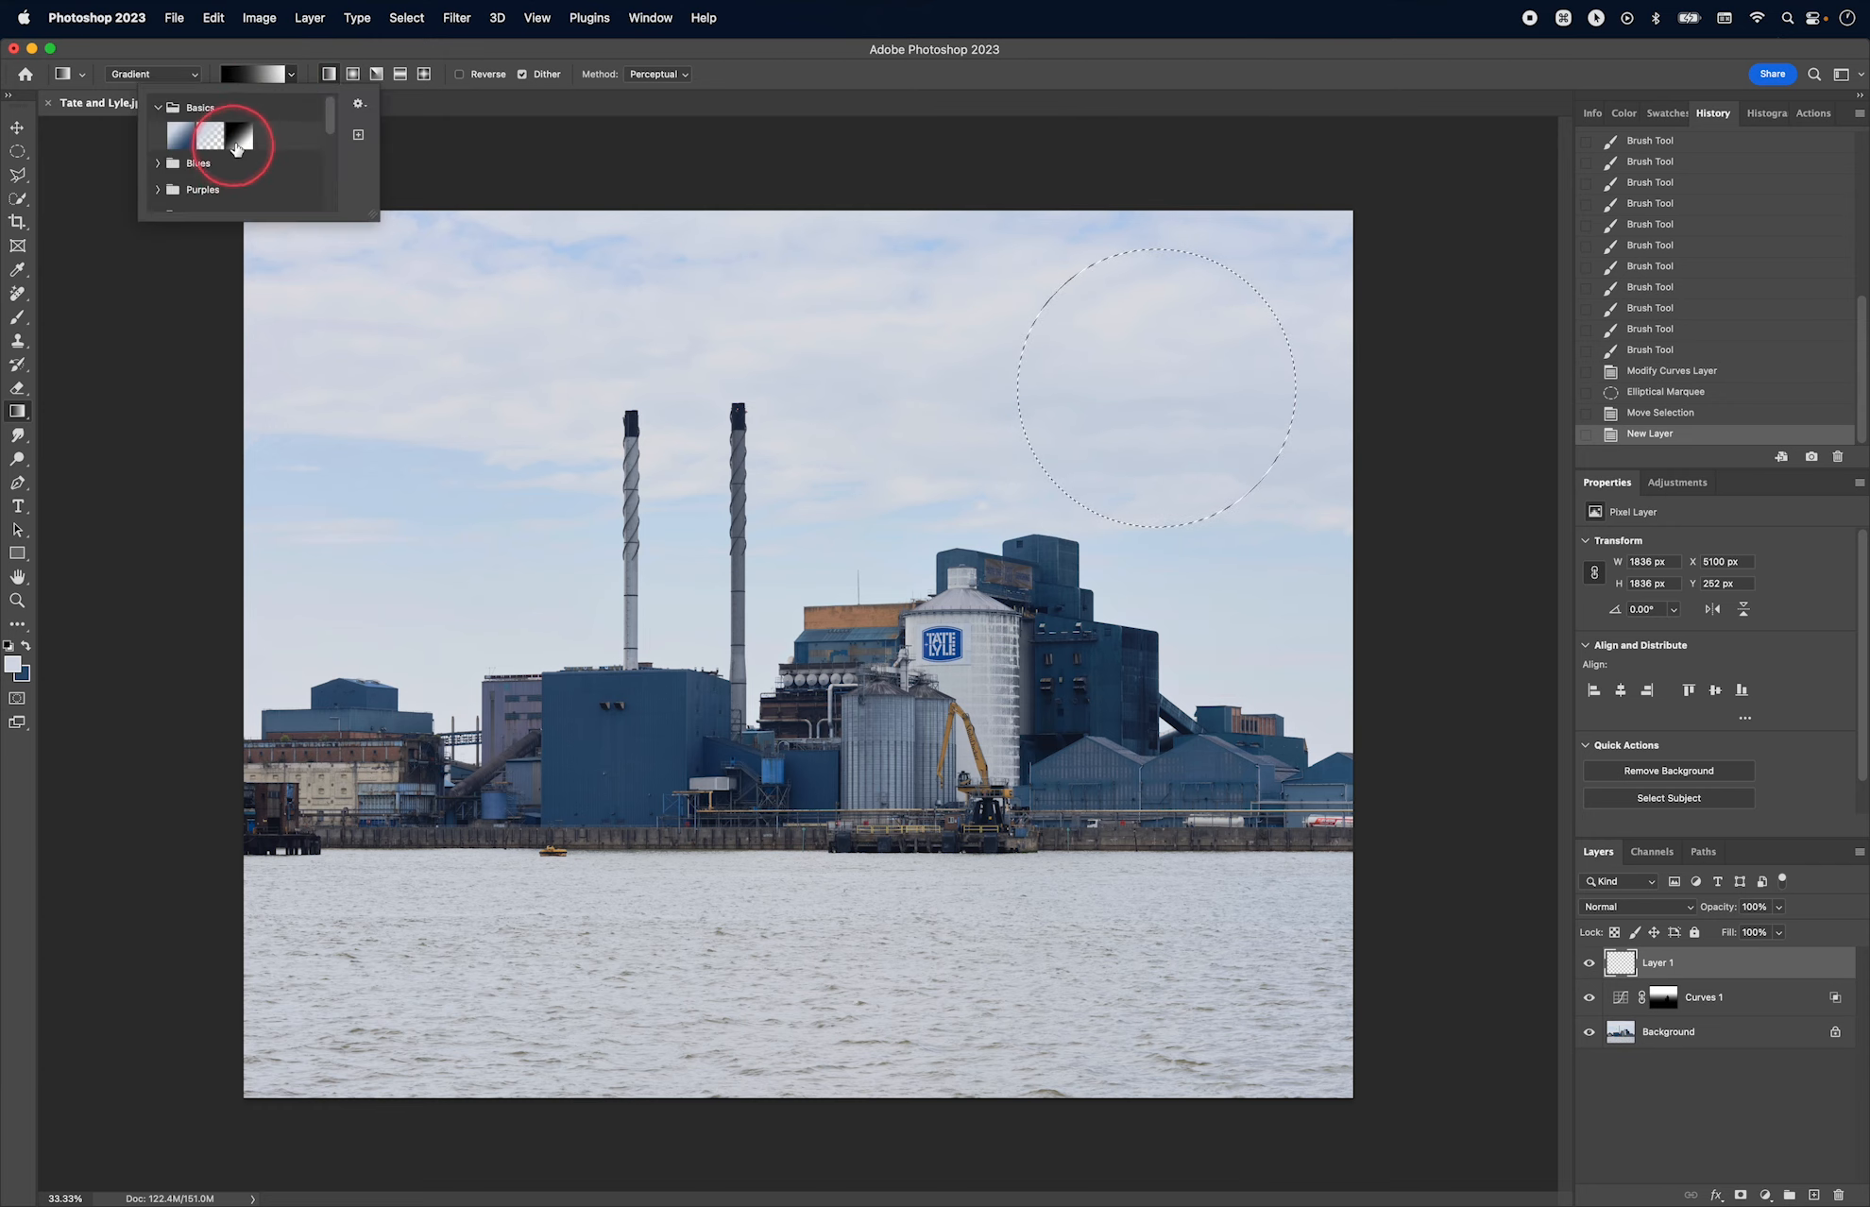
{"action": "left_click", "coordinate": [240, 138]}
{"action": "double_click", "coordinate": [181, 137]}
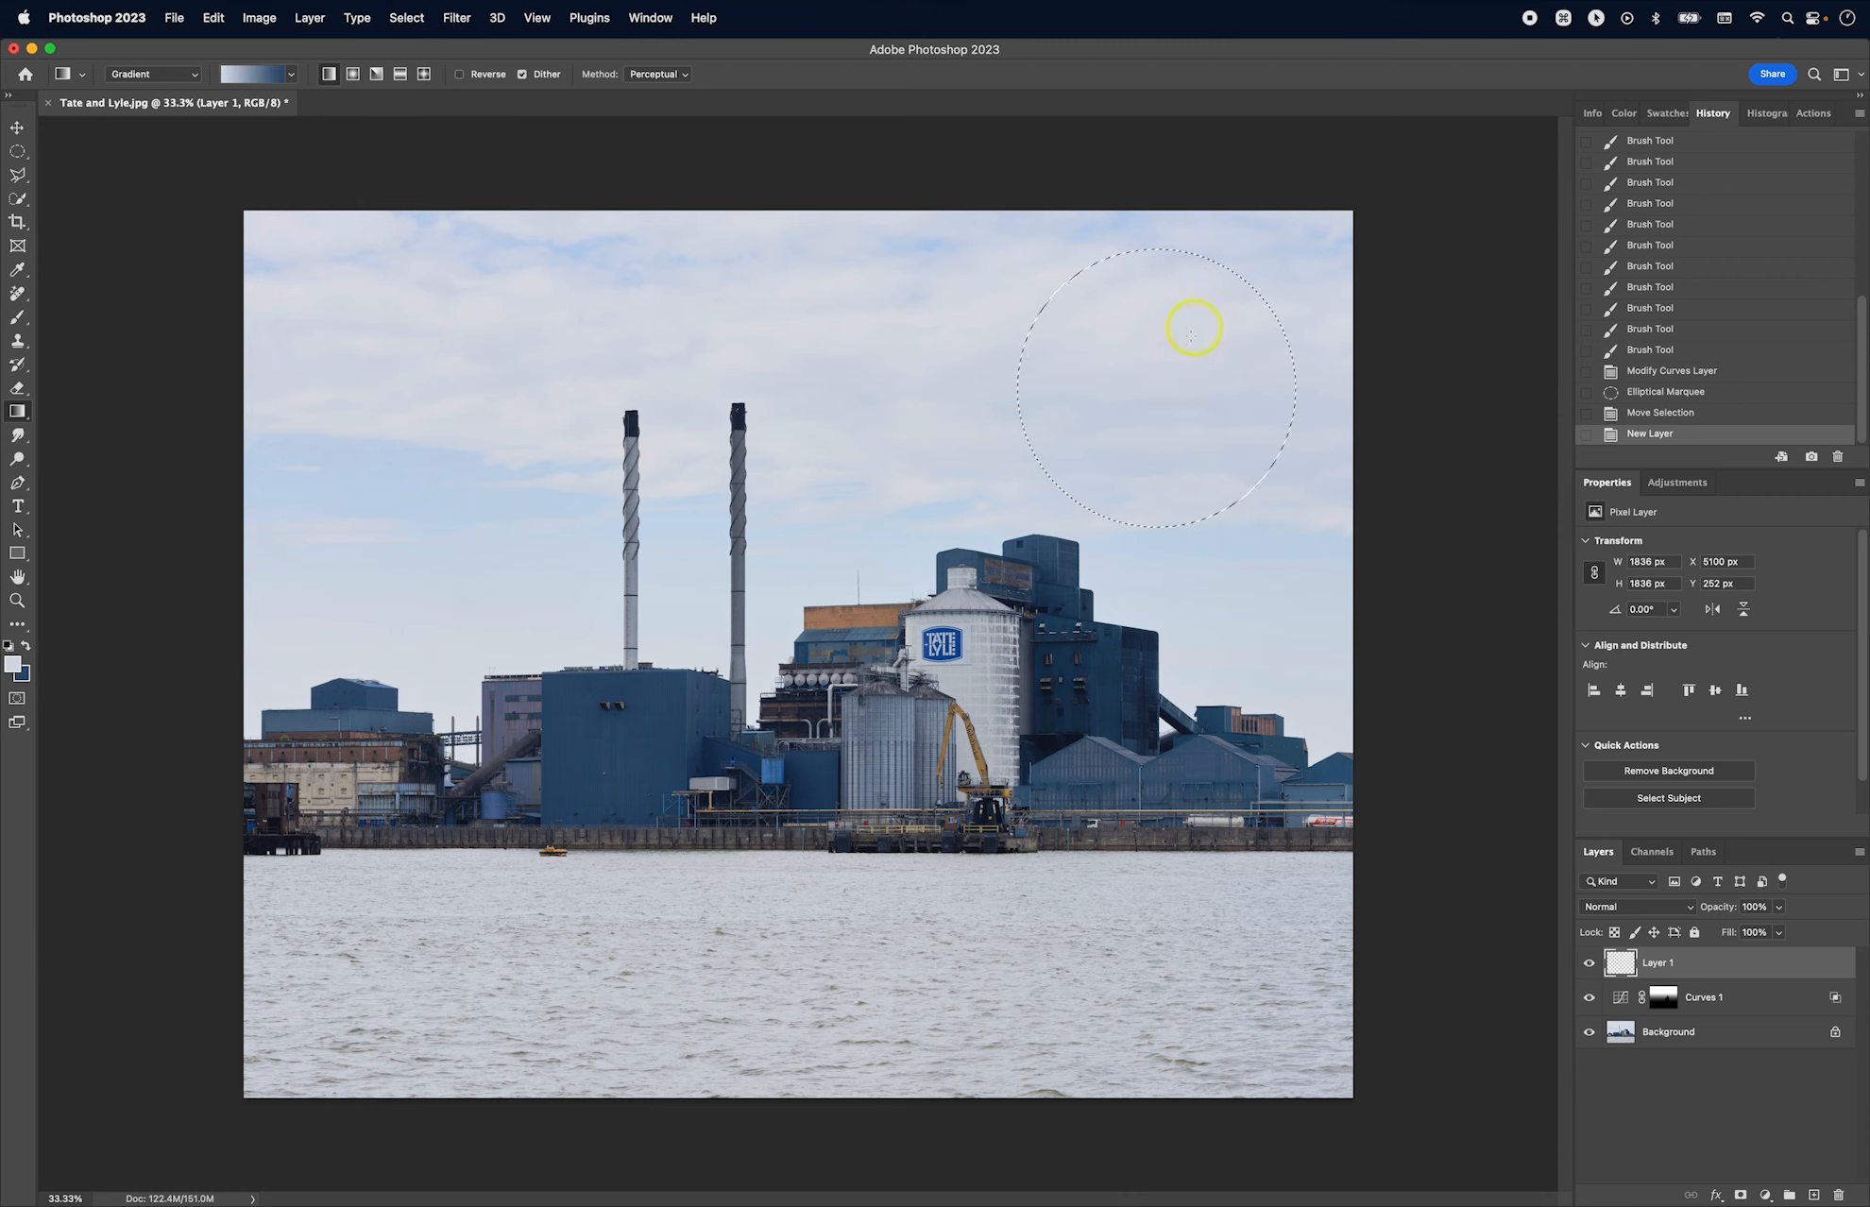
Step: Fill the circular selection with a linear gradient at about -118°, extending its light end past the circle's upper-right edge and nudging its midpoint
{"action": "left_click_drag", "start_coordinate": [1197, 320], "coordinate": [1099, 518]}
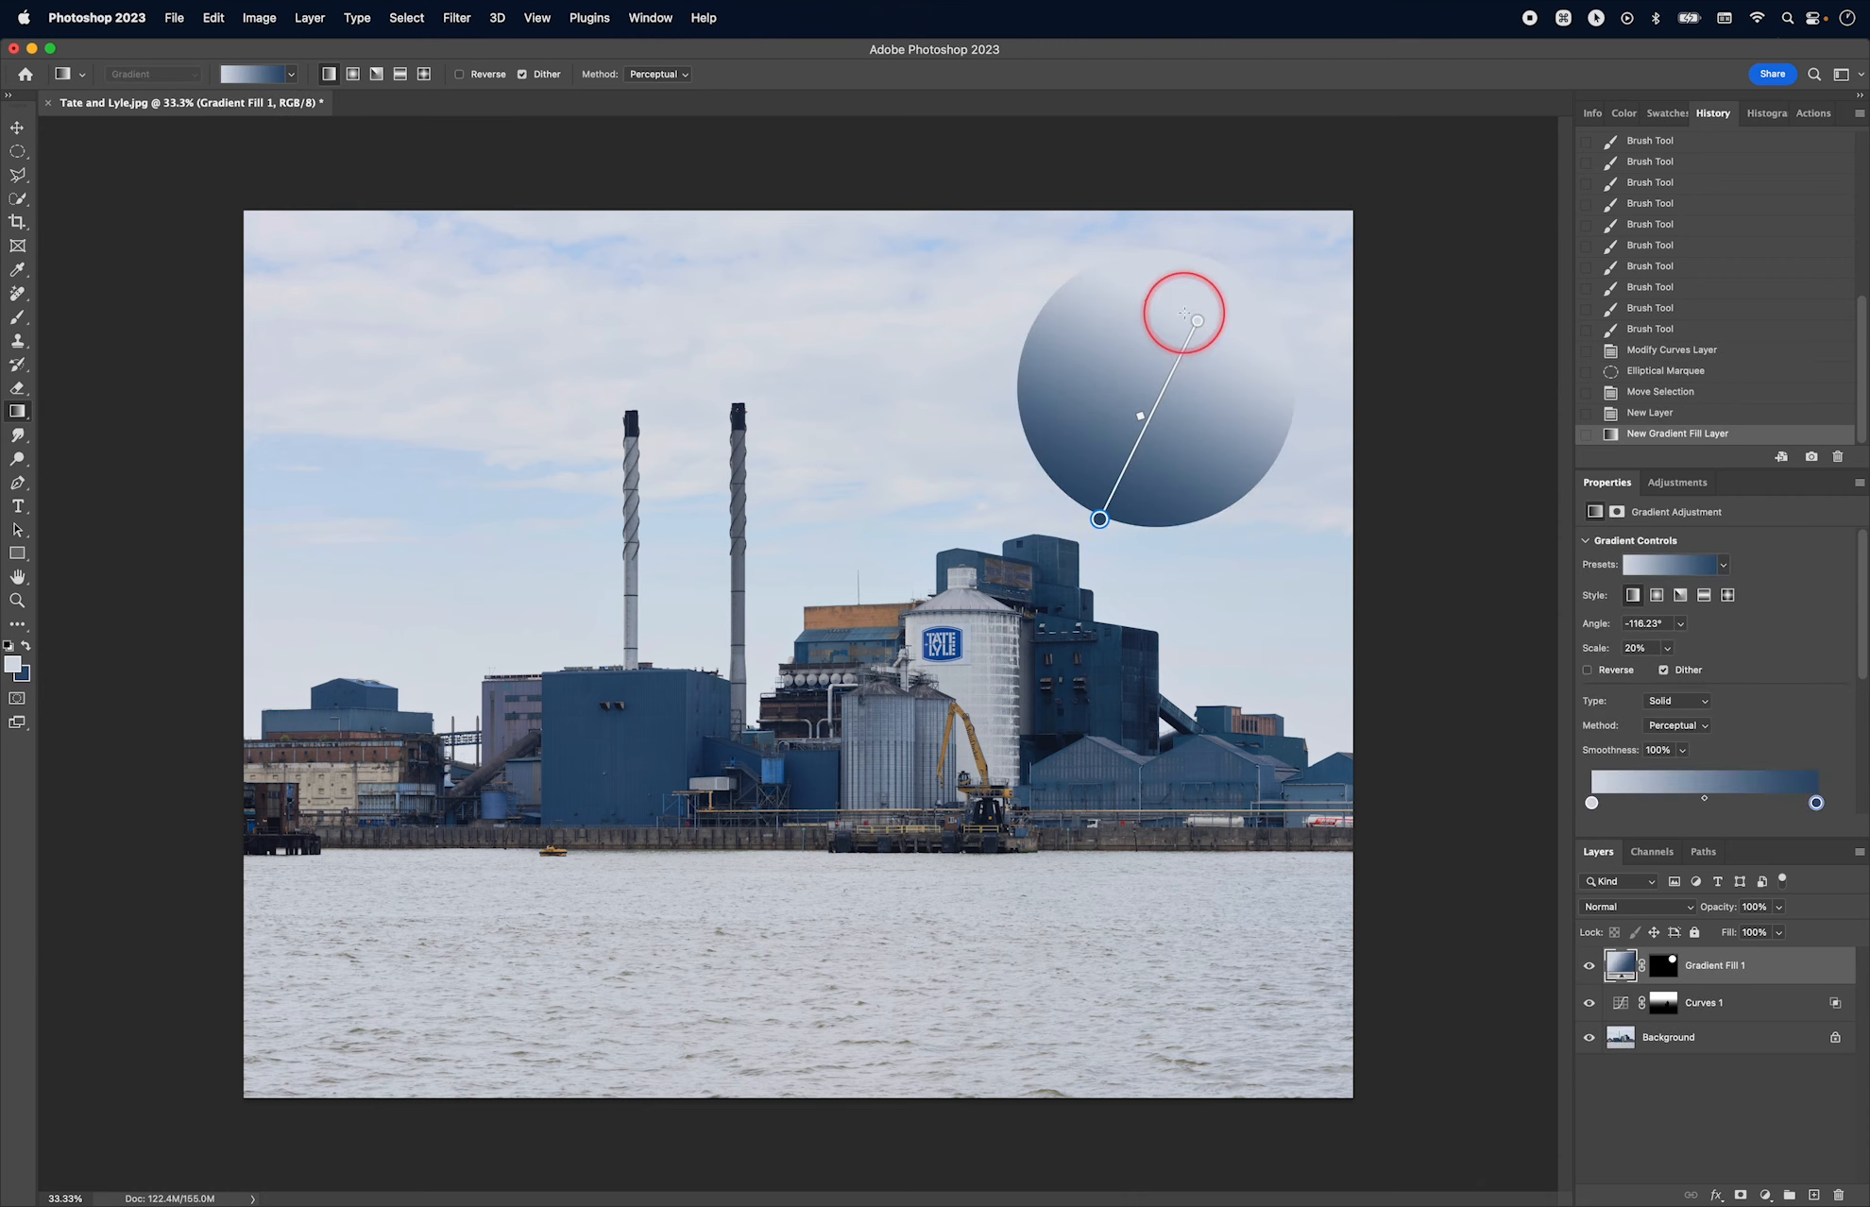
{"action": "left_click_drag", "start_coordinate": [1198, 321], "coordinate": [1250, 224]}
{"action": "mouse_move", "coordinate": [1167, 367]}
{"action": "left_mouse_down"}
{"action": "mouse_move", "coordinate": [1189, 328]}
{"action": "mouse_move", "coordinate": [1167, 371]}
{"action": "left_mouse_up"}
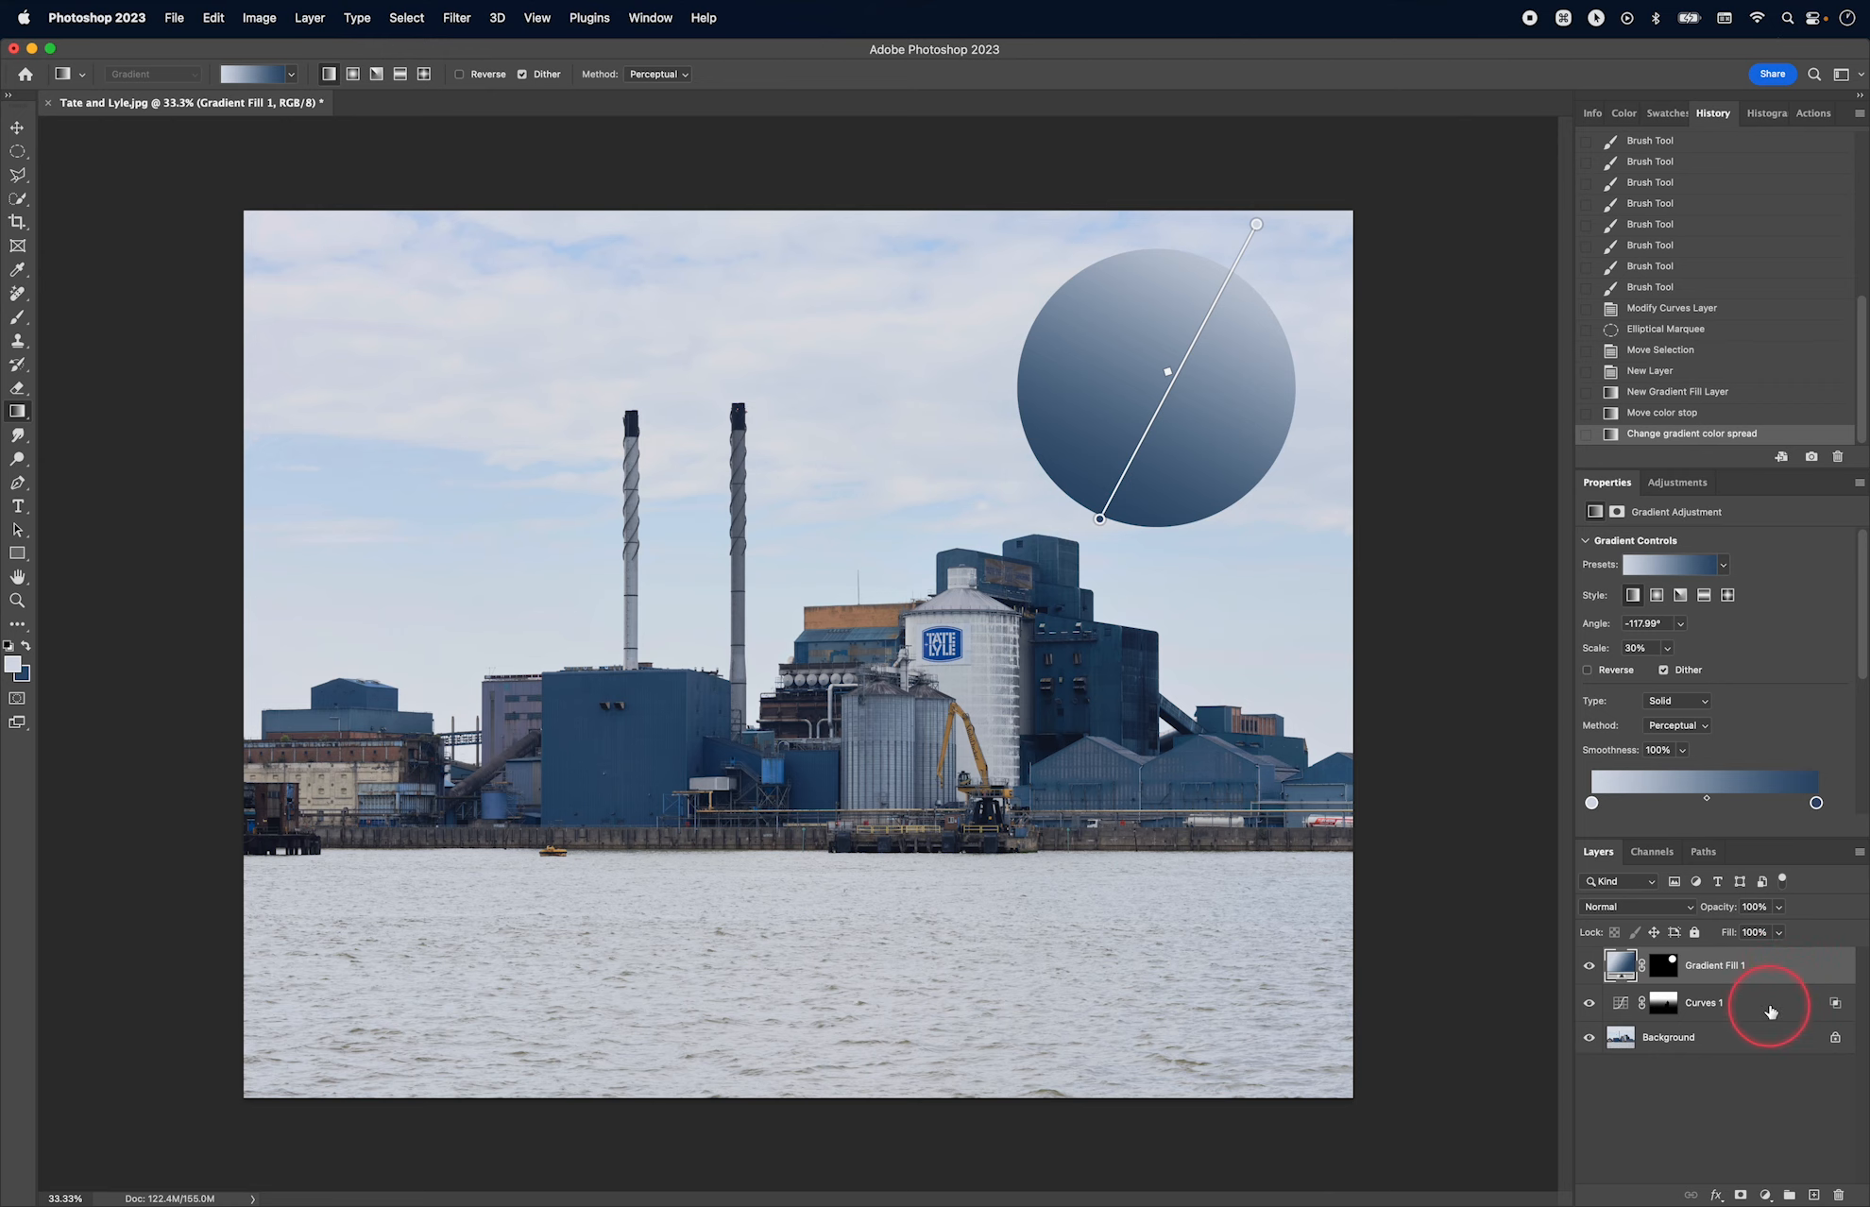
Step: Reselect the gradient fill layer after viewing the other layers and apply the foreground-to-background preset to it
{"action": "left_click", "coordinate": [1769, 1005]}
{"action": "left_click", "coordinate": [1772, 1044]}
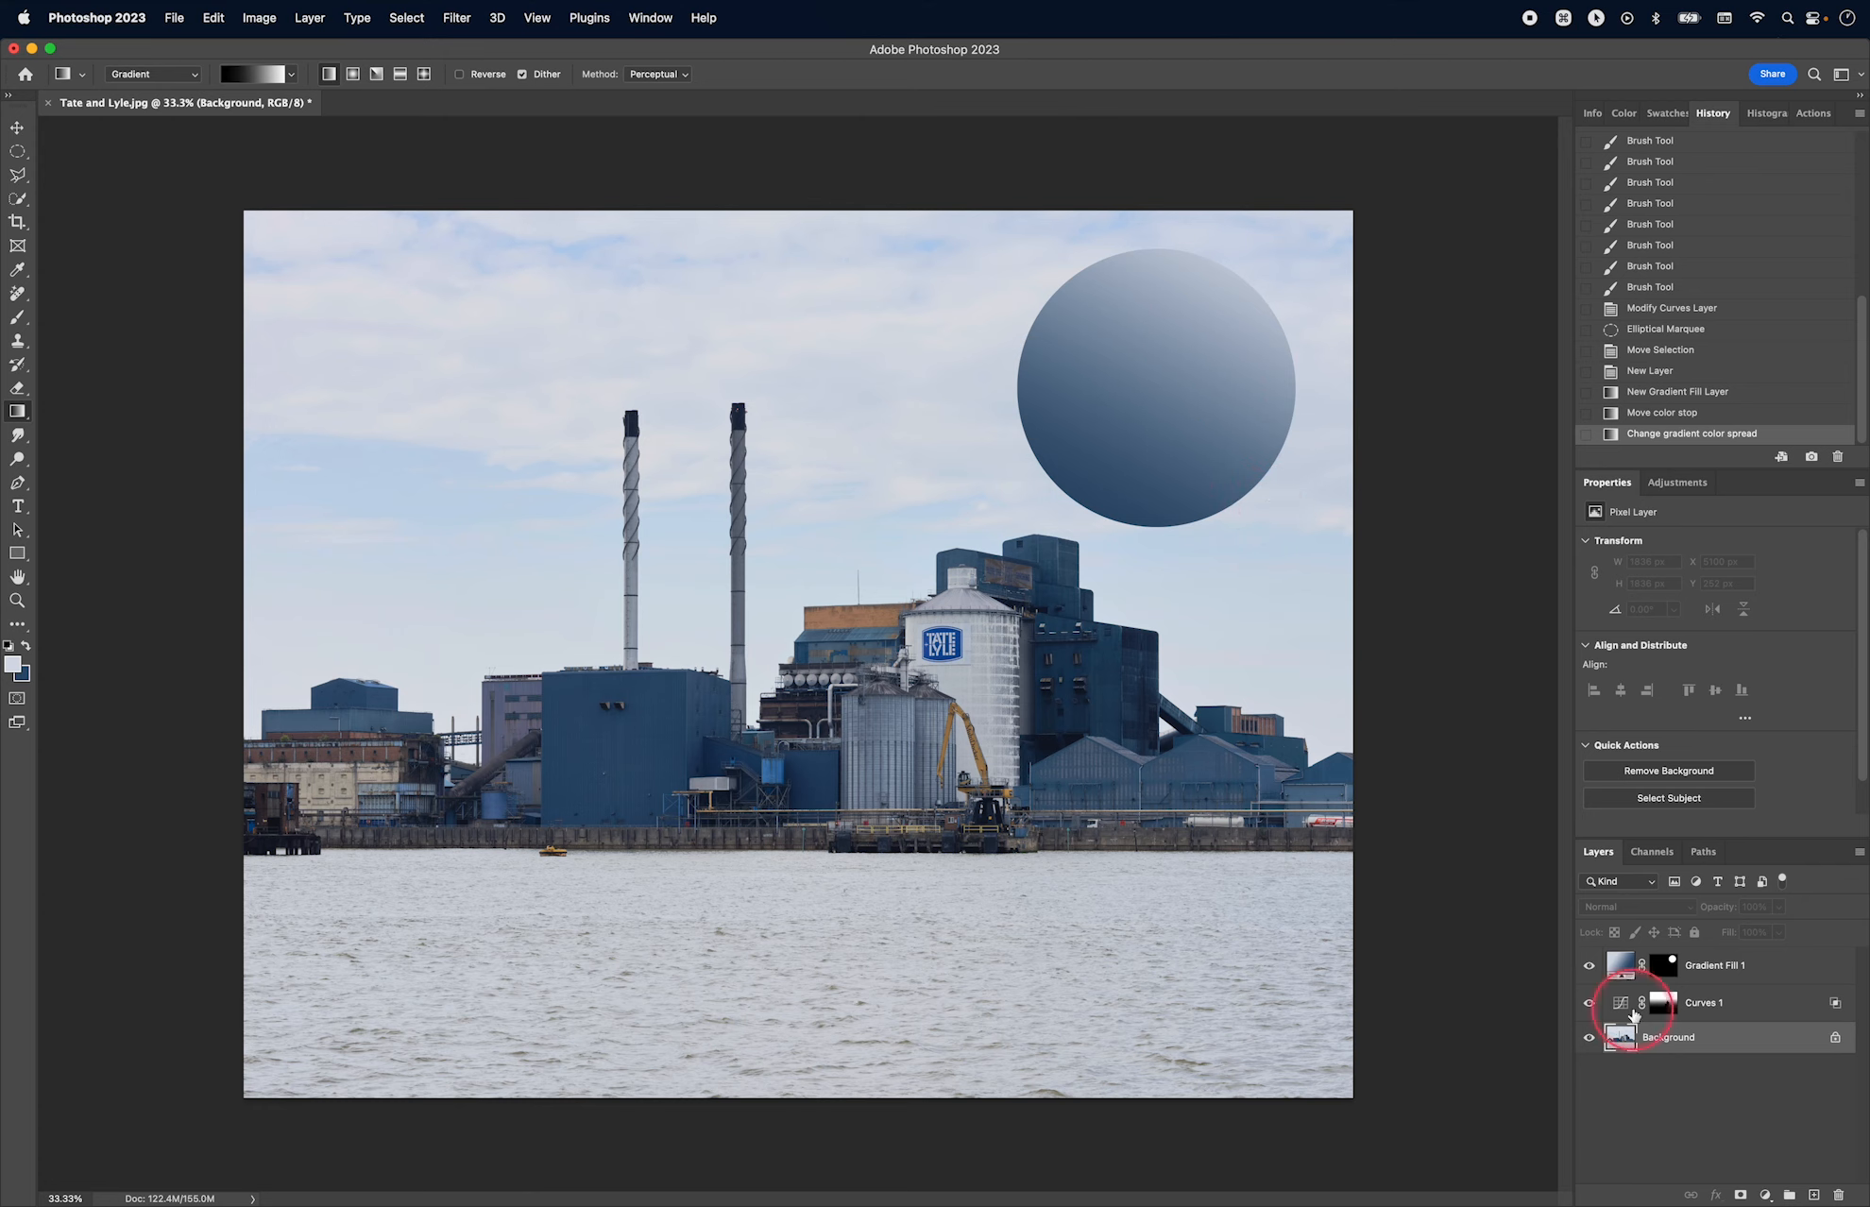
{"action": "left_click", "coordinate": [1619, 964]}
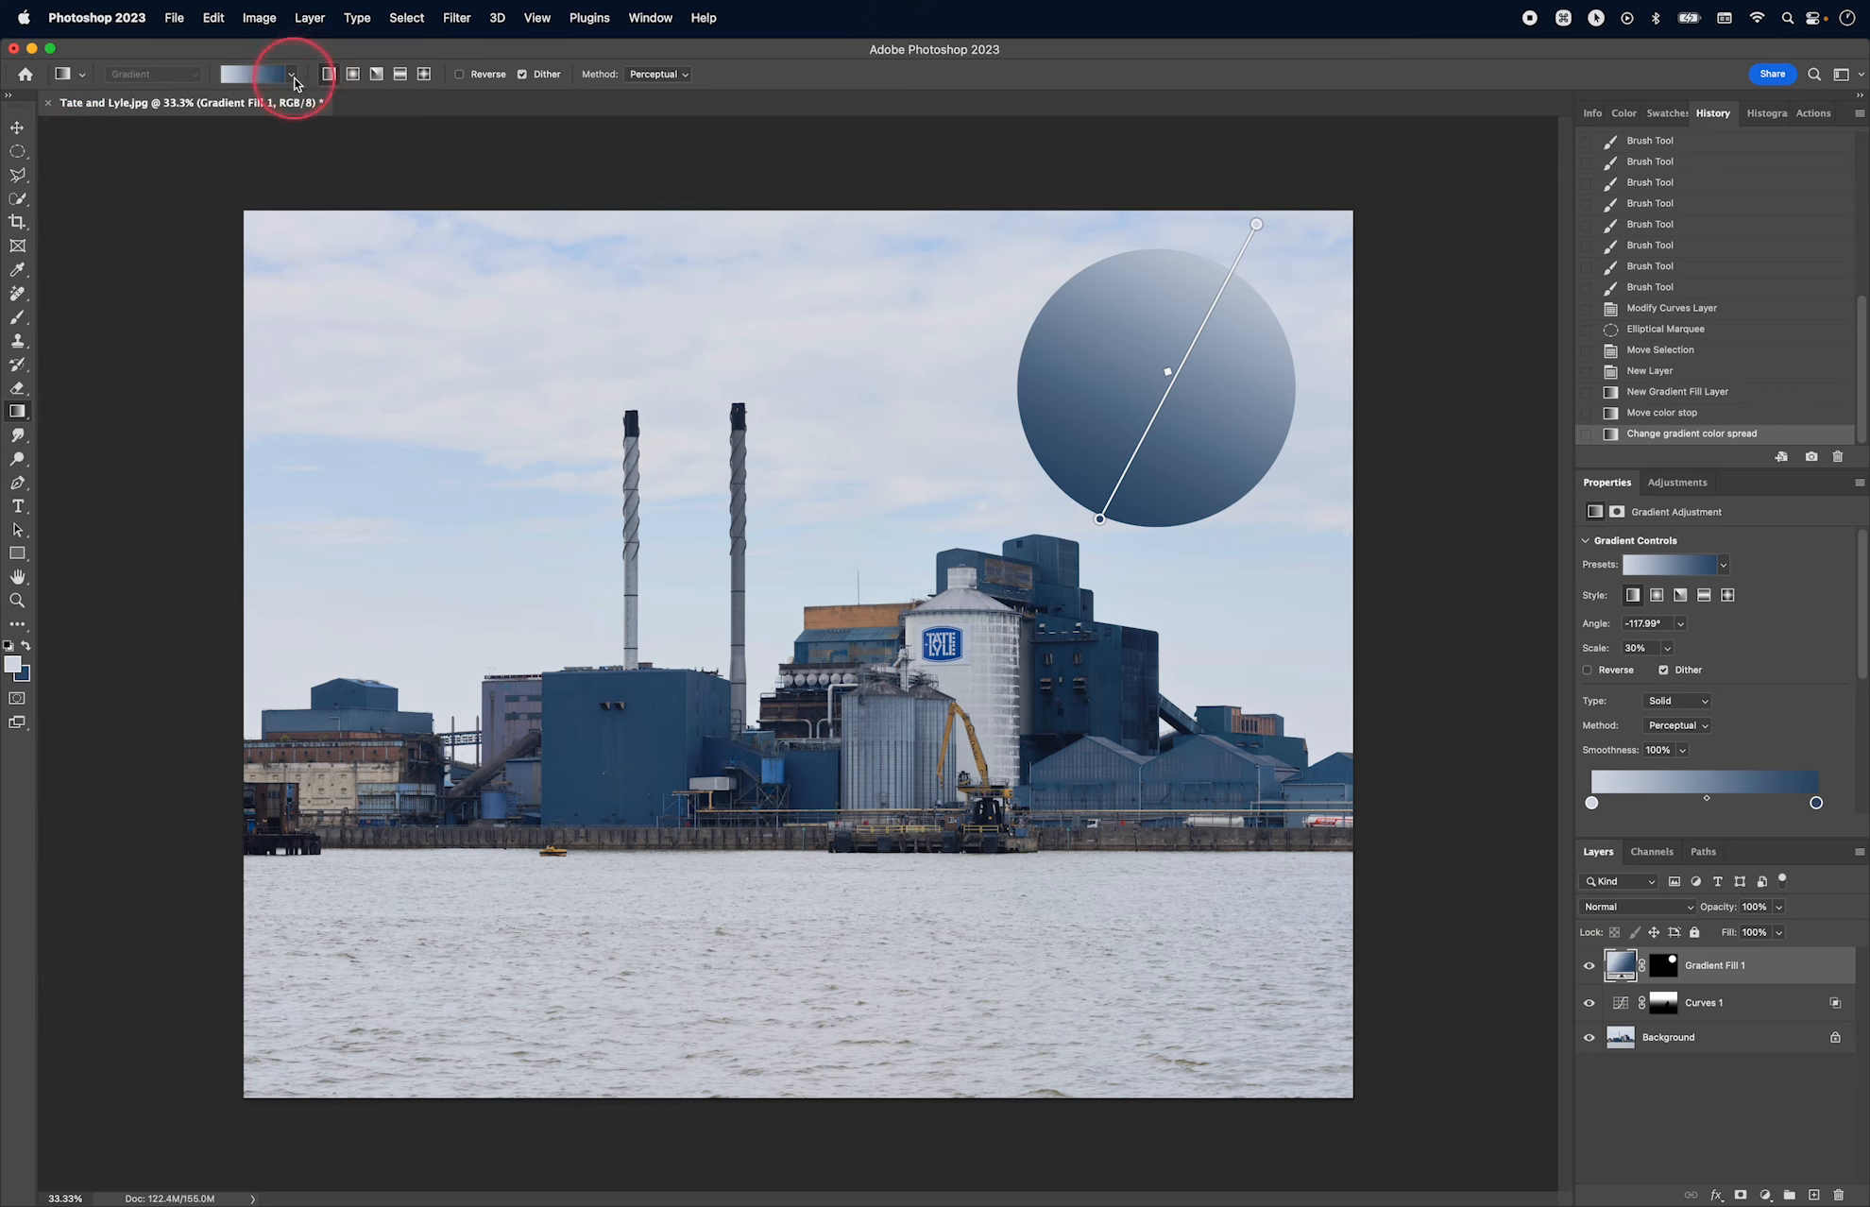
{"action": "left_click", "coordinate": [292, 77]}
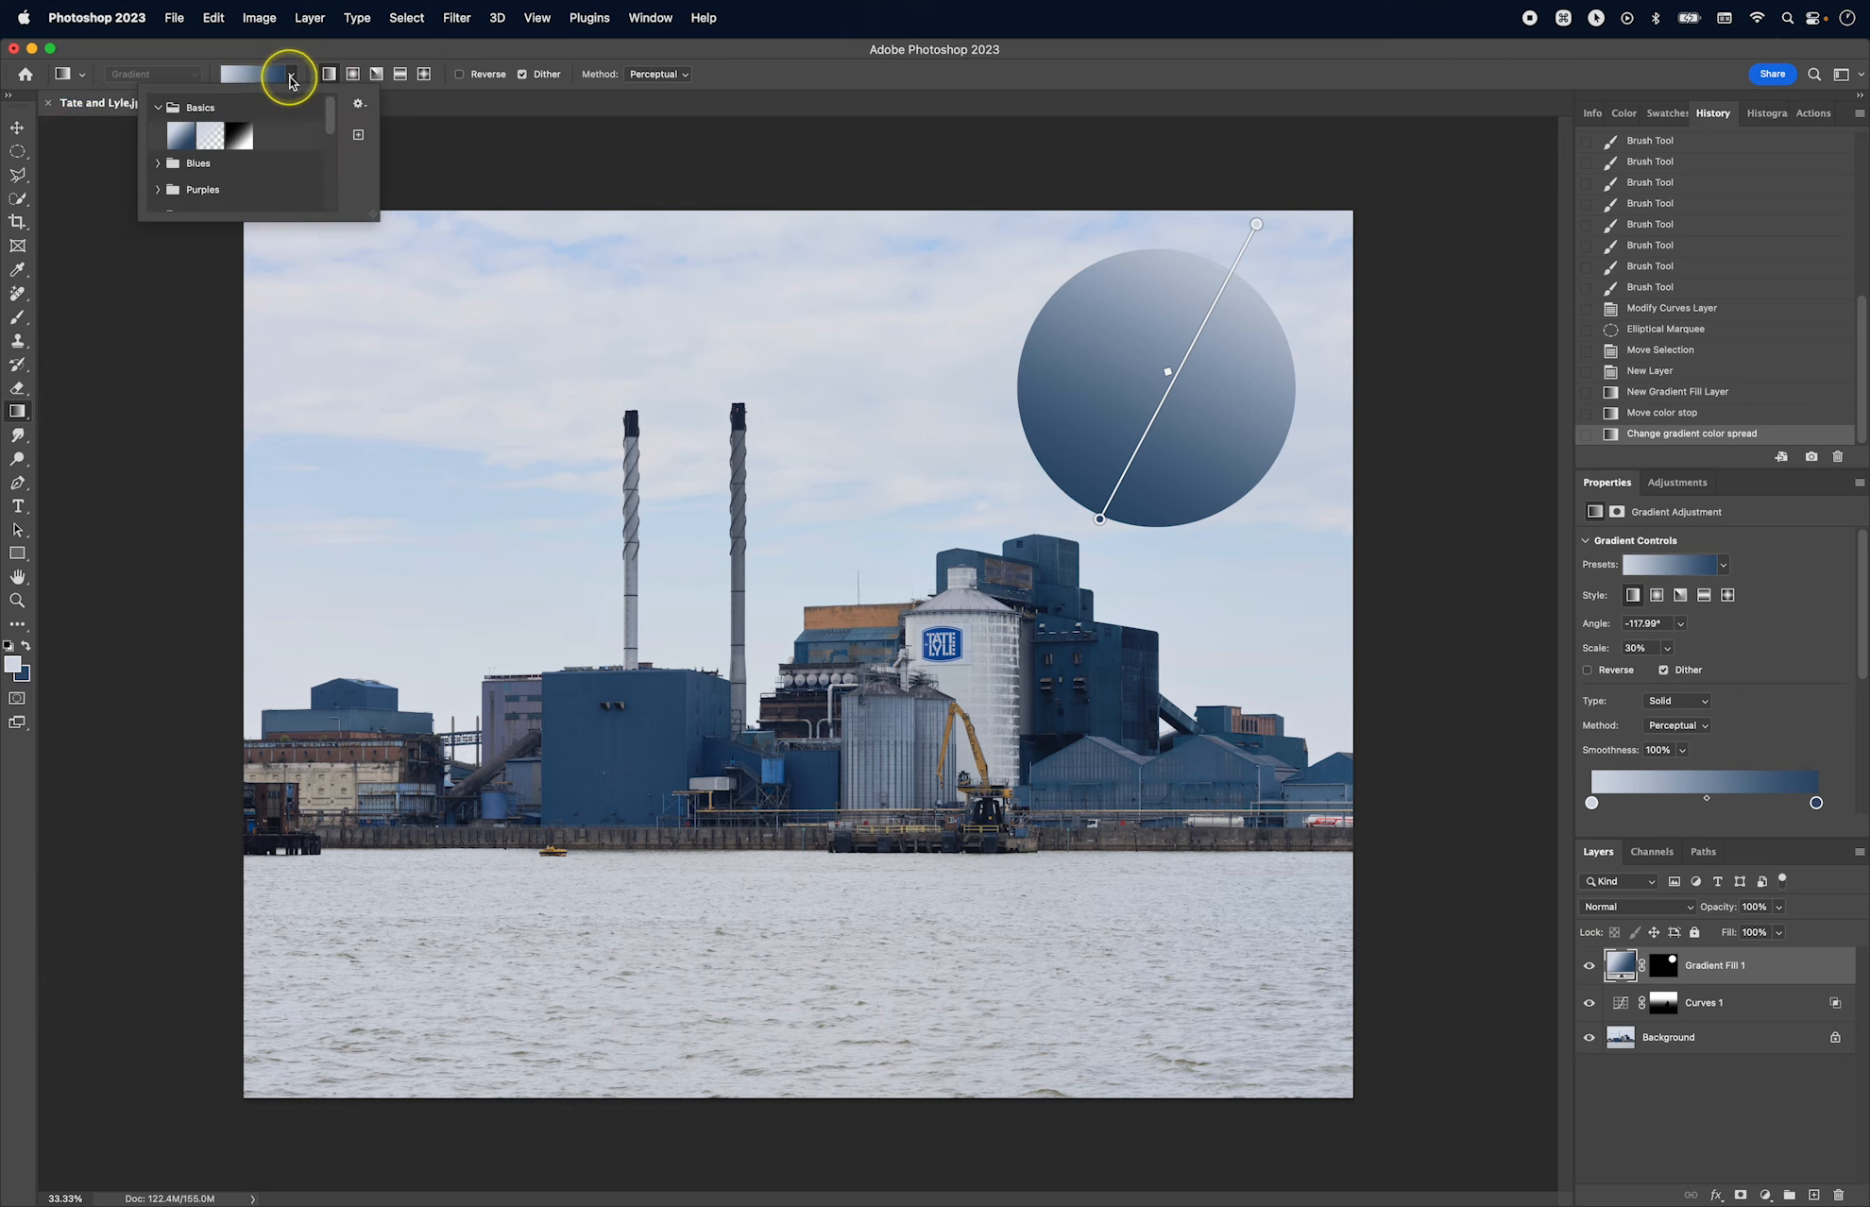
{"action": "left_click", "coordinate": [175, 132]}
{"action": "left_click", "coordinate": [1467, 245]}
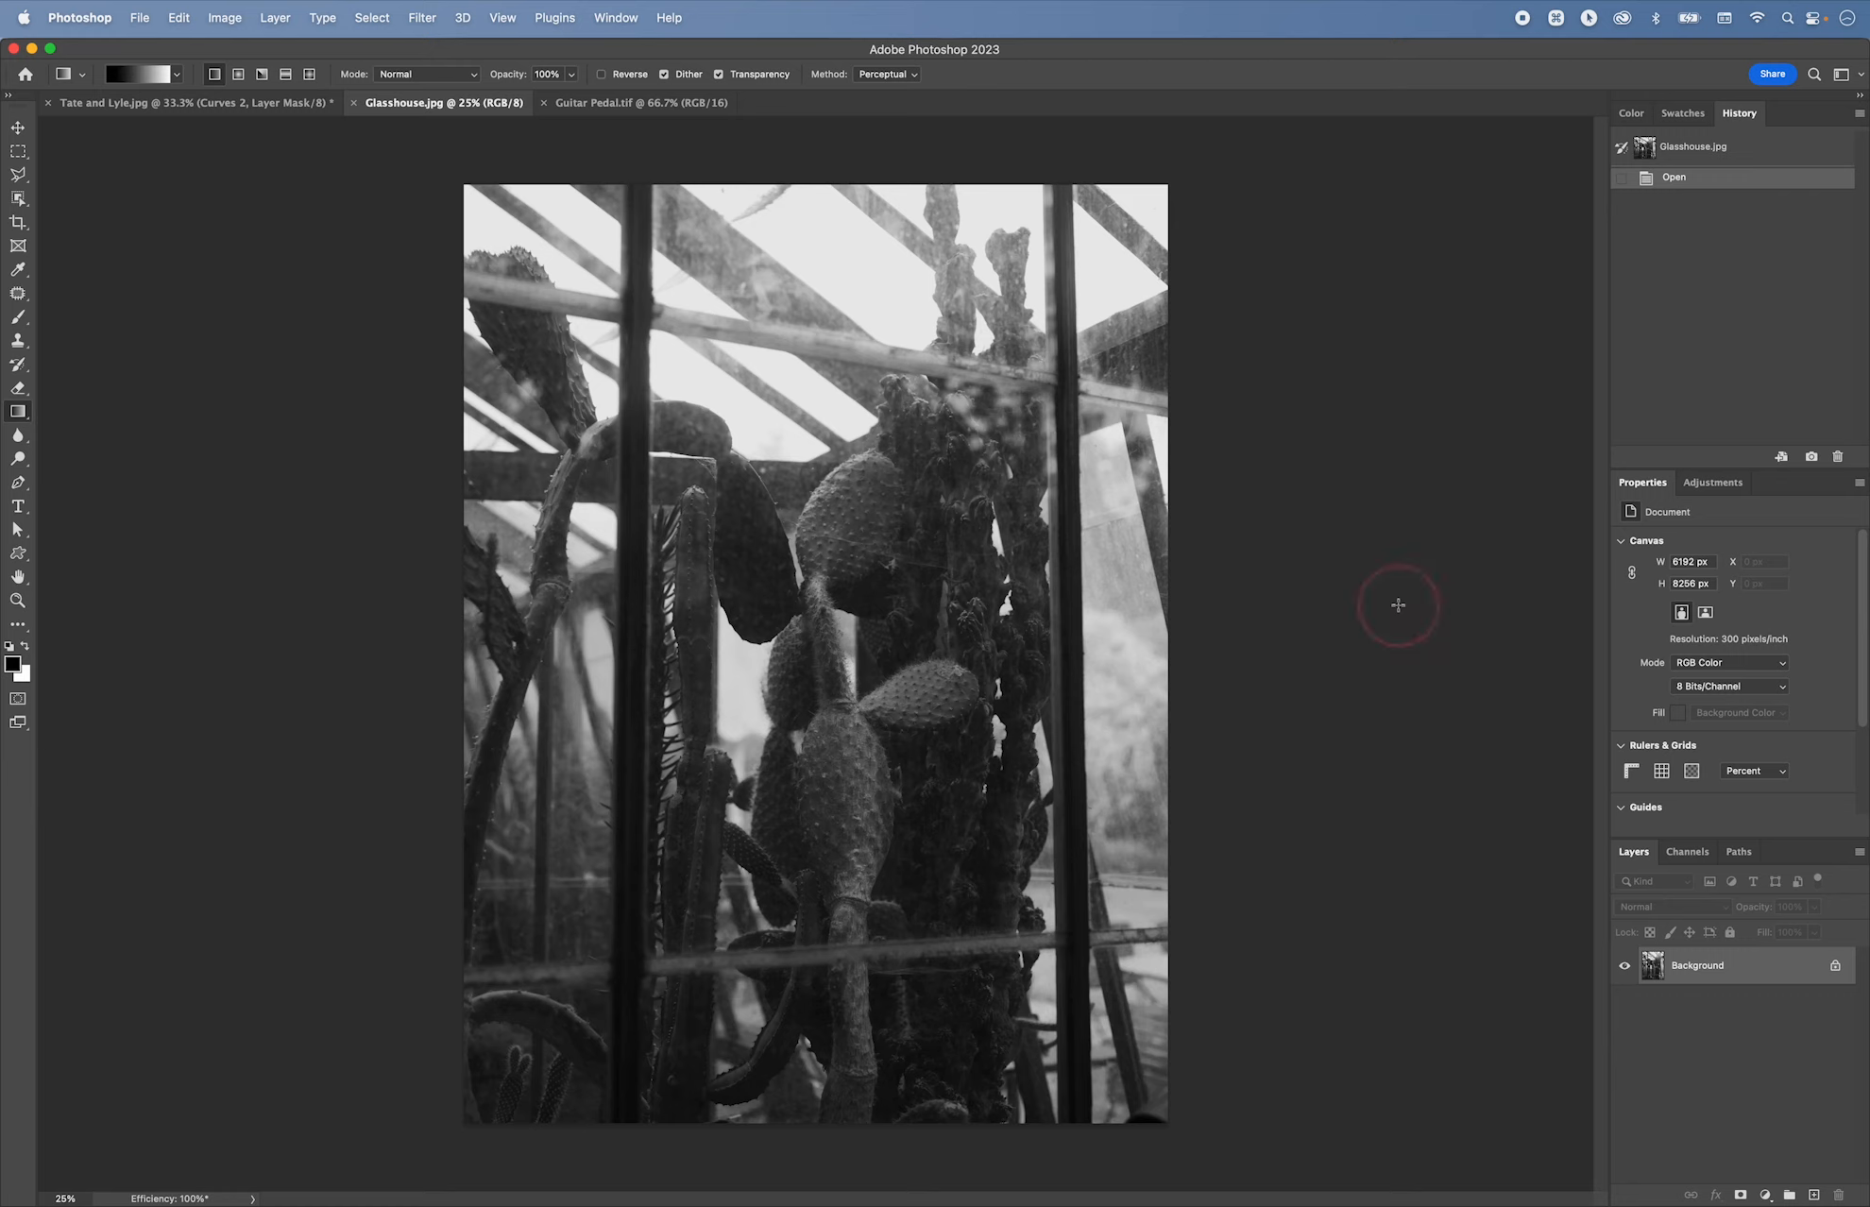
Step: Add a Curves adjustment layer to the Glasshouse photo and darken the midtones with a curve point at input 142, output 124
{"action": "left_click", "coordinate": [1398, 604]}
{"action": "left_click", "coordinate": [1399, 605]}
{"action": "left_click", "coordinate": [1400, 604]}
{"action": "left_click", "coordinate": [1713, 485]}
{"action": "left_click", "coordinate": [1712, 525]}
{"action": "left_click_drag", "start_coordinate": [1760, 665], "coordinate": [1762, 677]}
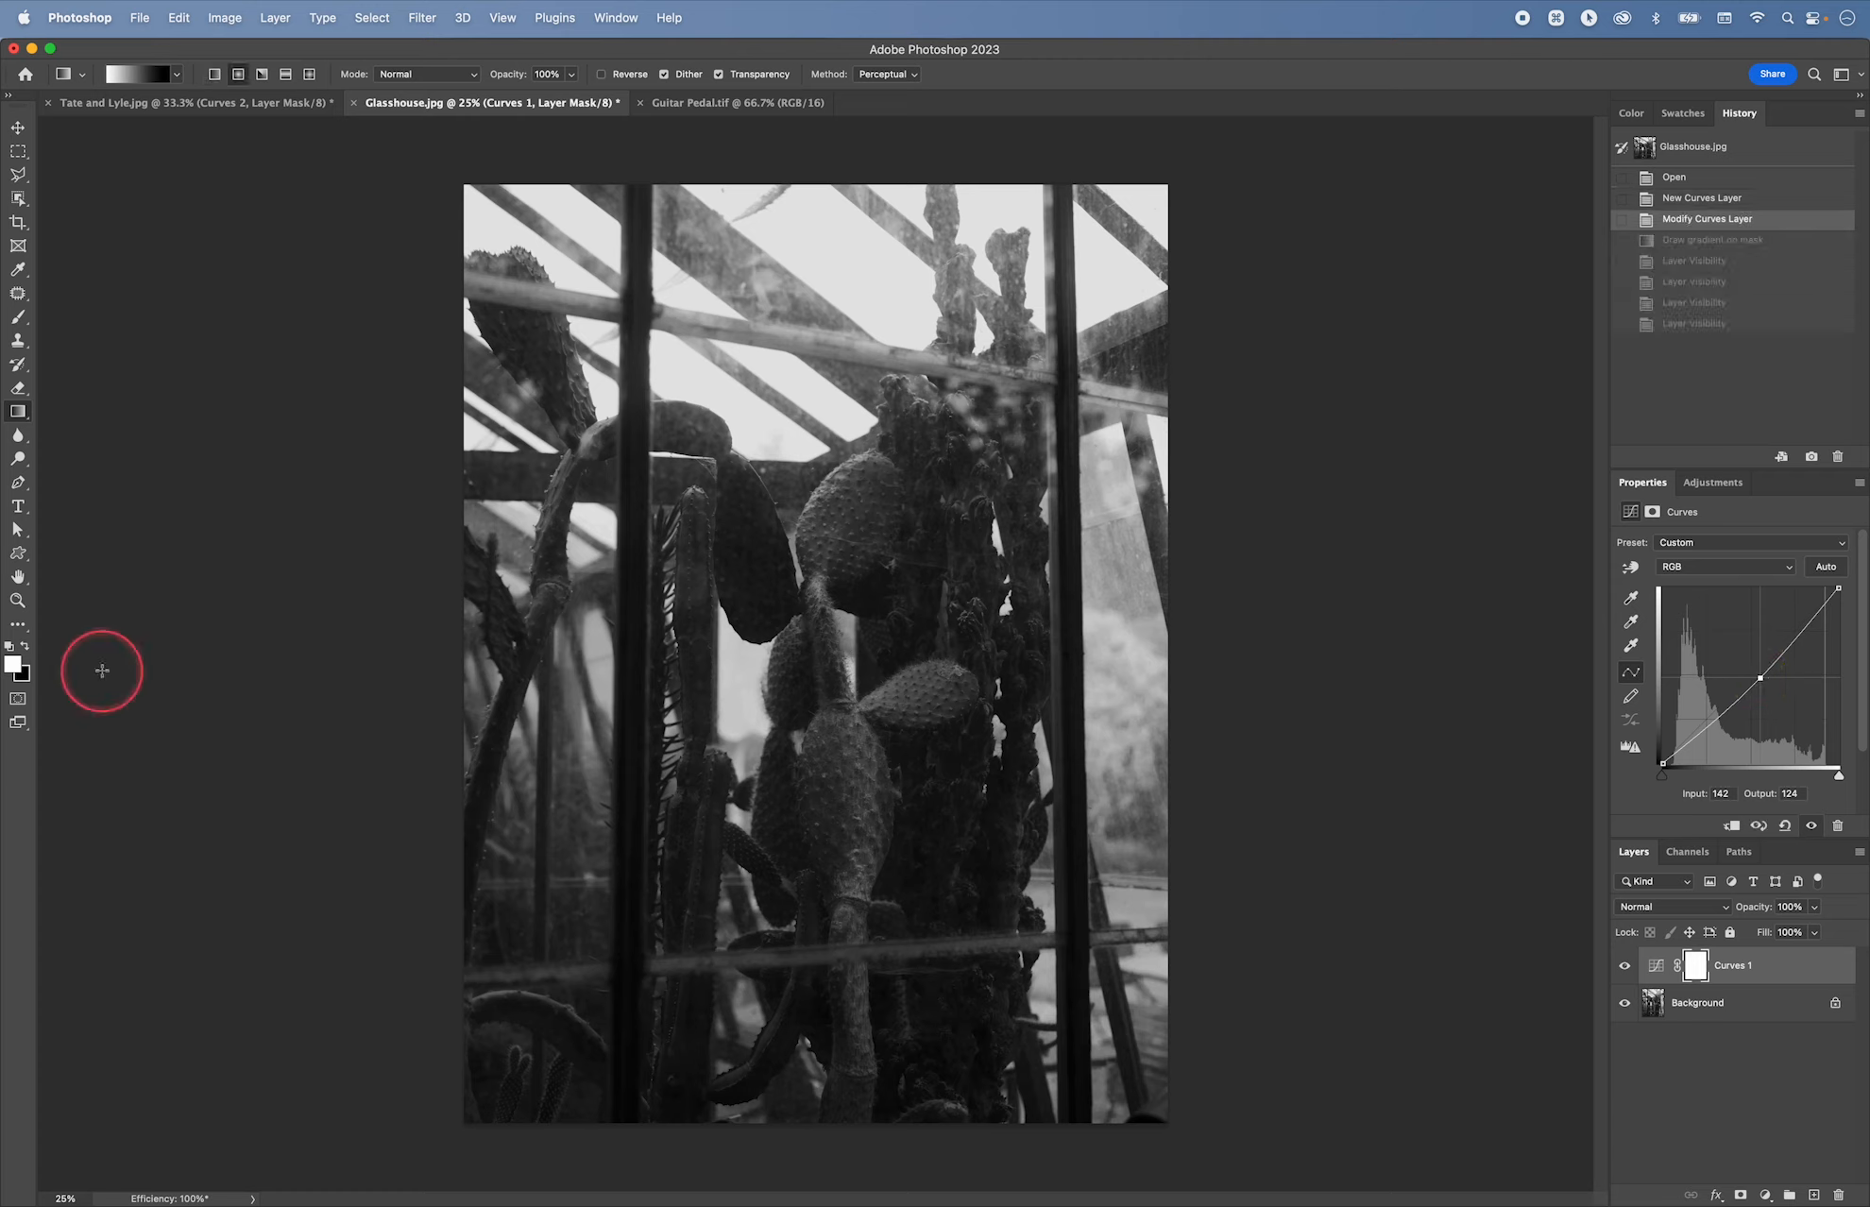
Step: Draw a black-to-white radial gradient on the Curves mask outward from the central cactus, and check the mask and the layer's effect
{"action": "key", "text": "x"}
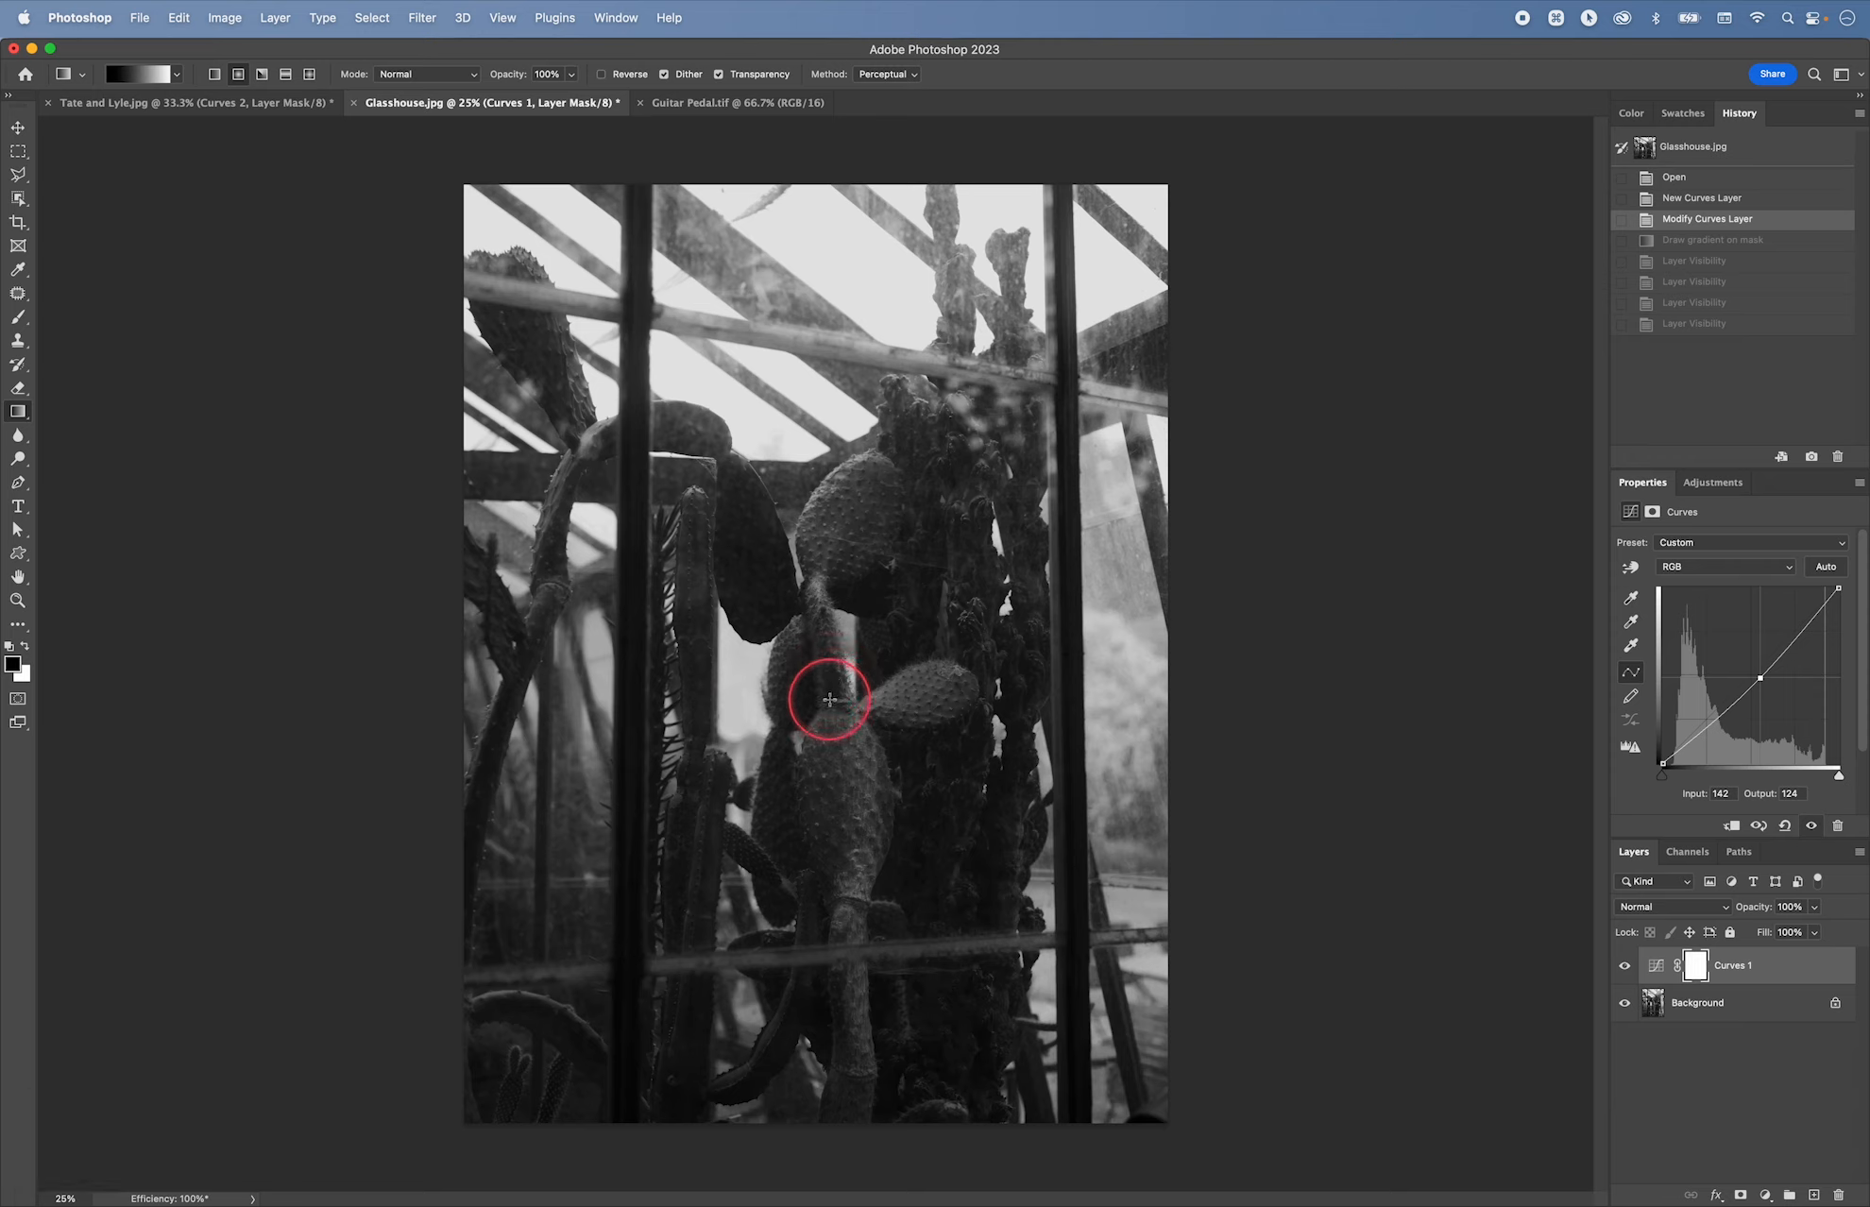
{"action": "mouse_move", "coordinate": [831, 699]}
{"action": "left_mouse_down"}
{"action": "mouse_move", "coordinate": [985, 434]}
{"action": "mouse_move", "coordinate": [1104, 283]}
{"action": "left_mouse_up"}
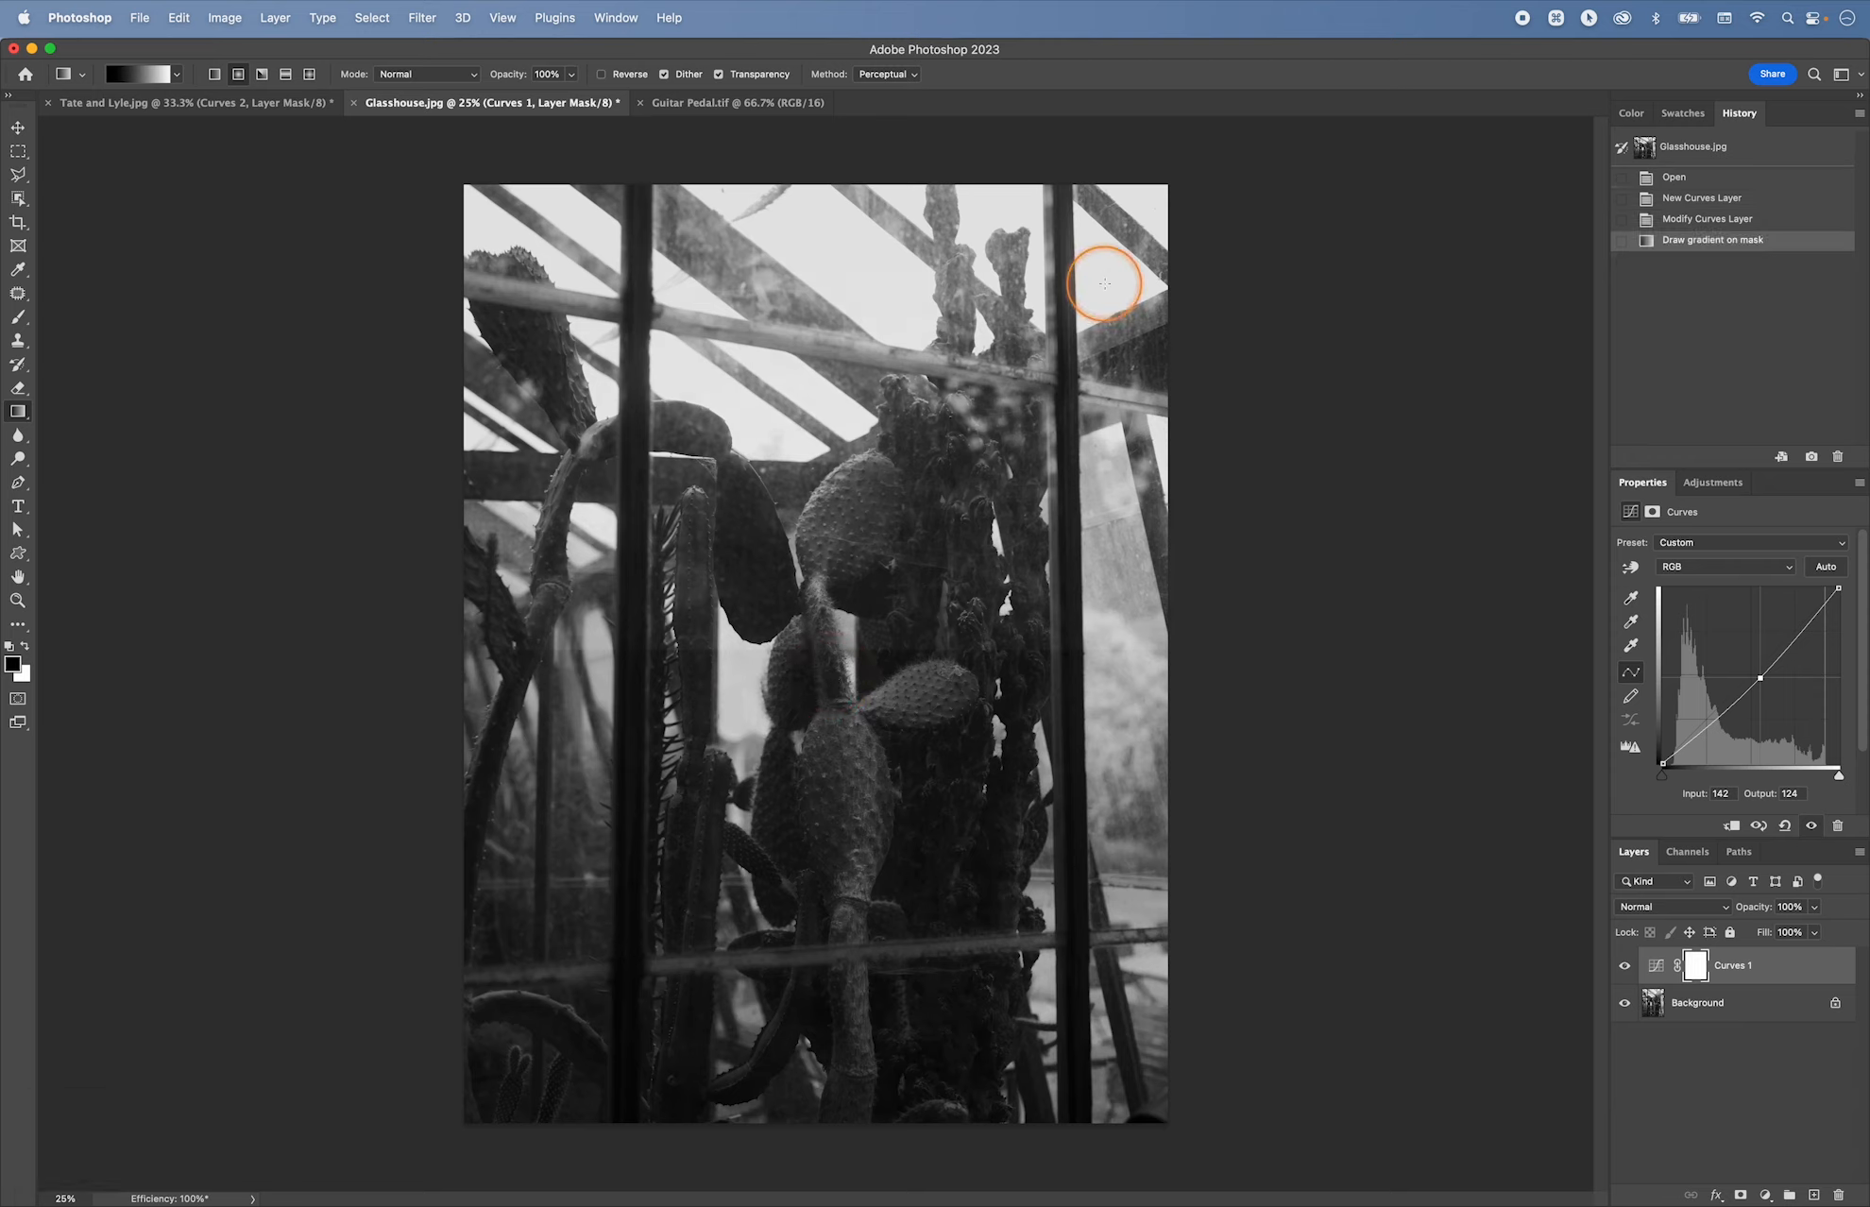
{"action": "left_click", "coordinate": [1695, 966], "text": "alt"}
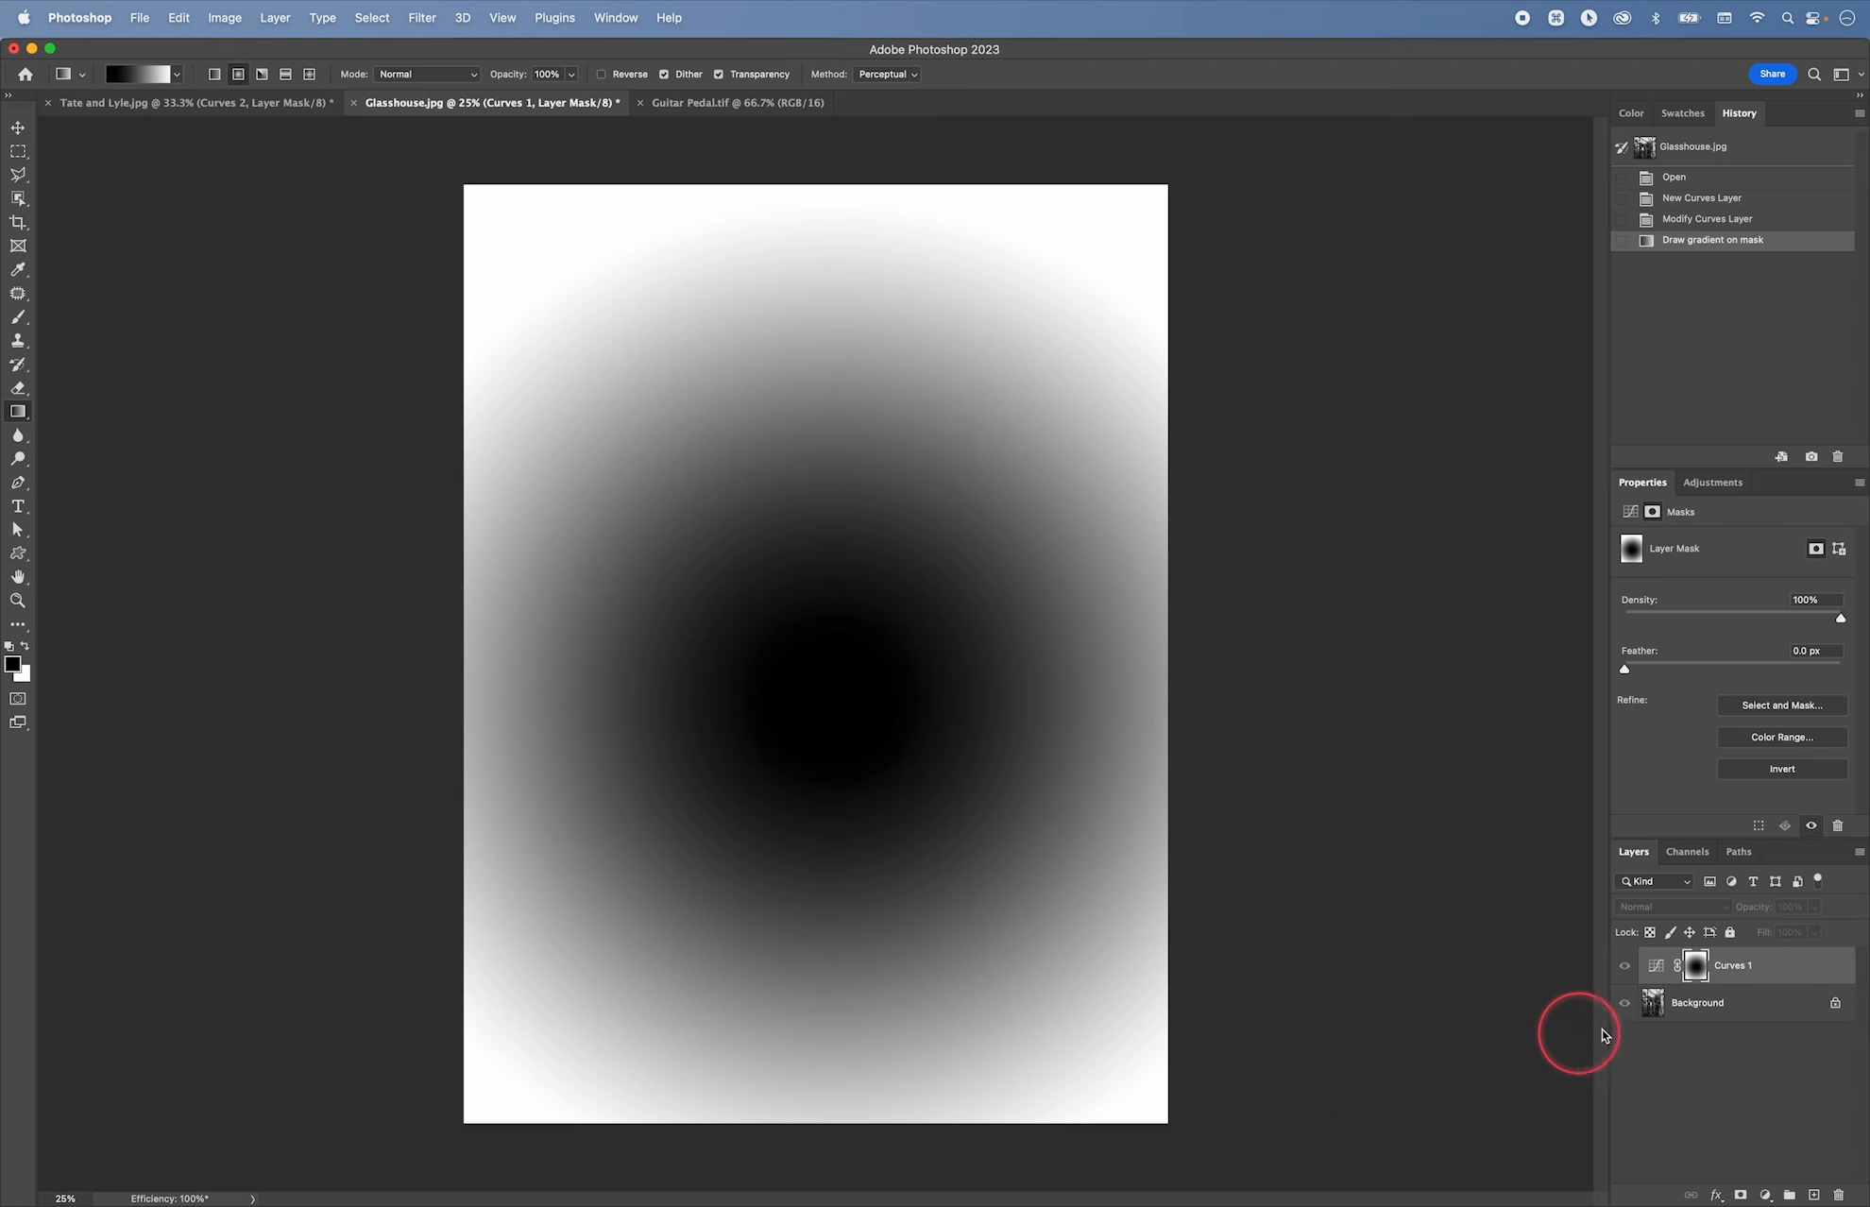
{"action": "left_click", "coordinate": [1695, 966], "text": "alt"}
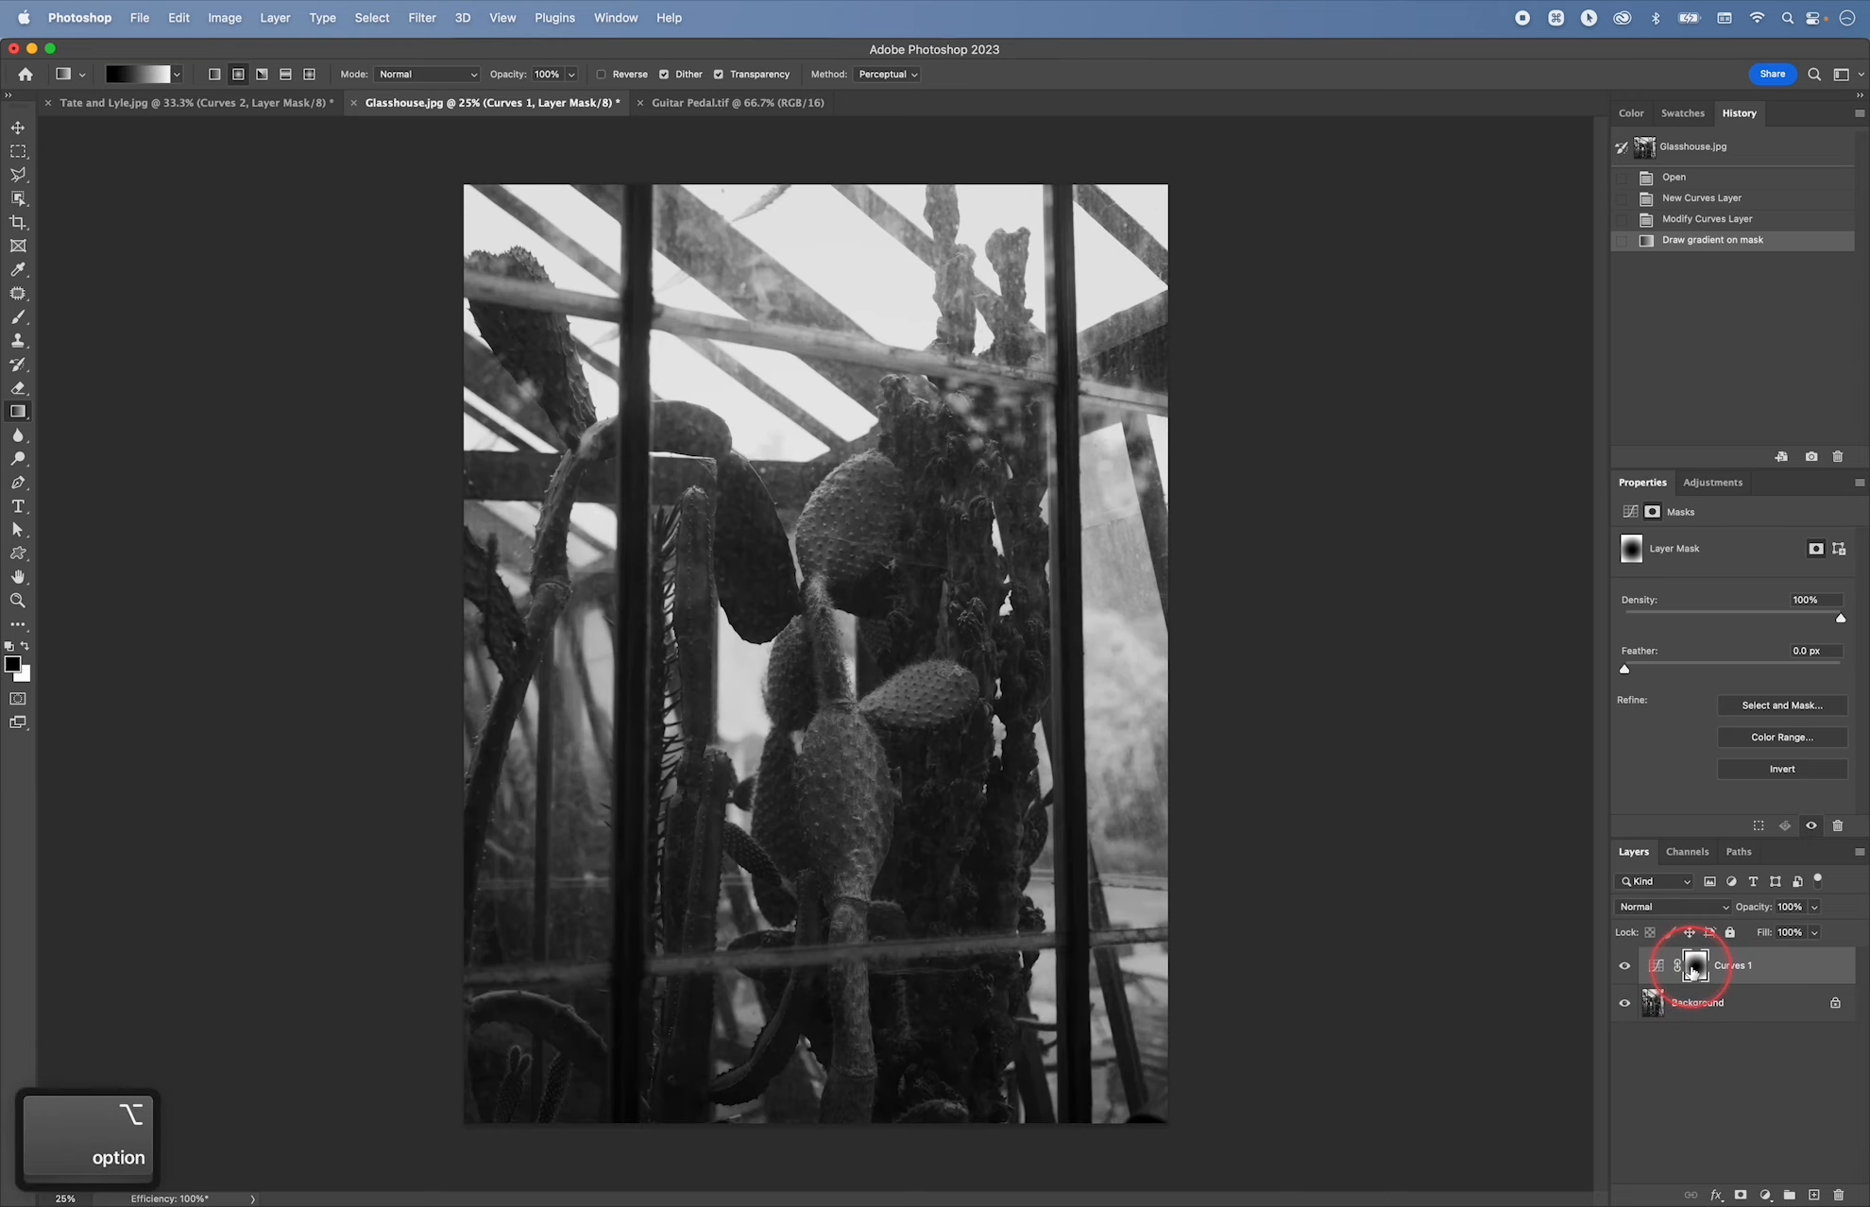
{"action": "left_click", "coordinate": [1626, 966]}
{"action": "left_click", "coordinate": [1632, 973]}
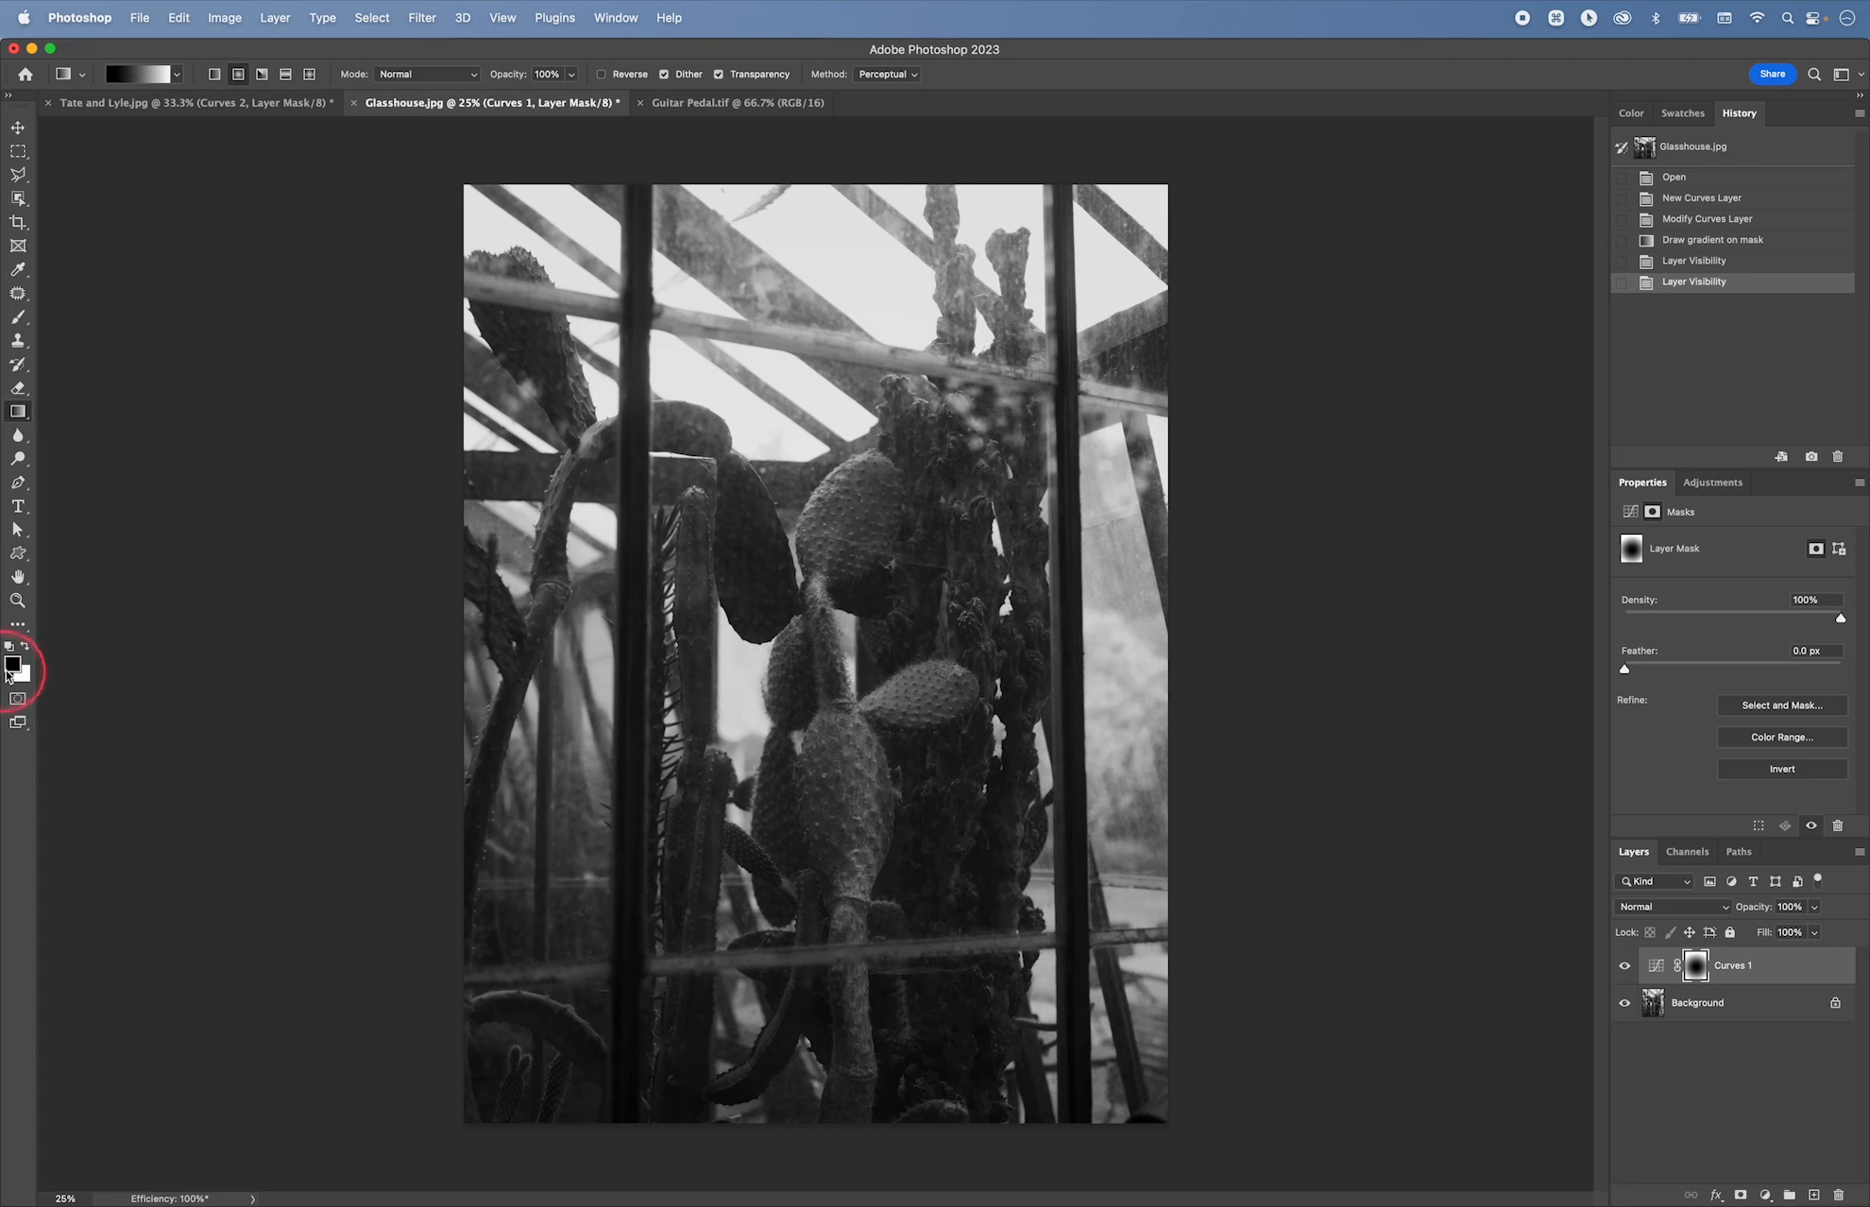
Step: Try redrawing the radial gradient on the mask from the cactus towards the photo's upper-right corner, and undo the new gradients
{"action": "mouse_move", "coordinate": [855, 729]}
{"action": "left_mouse_down"}
{"action": "mouse_move", "coordinate": [1056, 191]}
{"action": "mouse_move", "coordinate": [1197, 146]}
{"action": "left_mouse_up"}
{"action": "key", "text": "super+z"}
{"action": "key", "text": "super+z"}
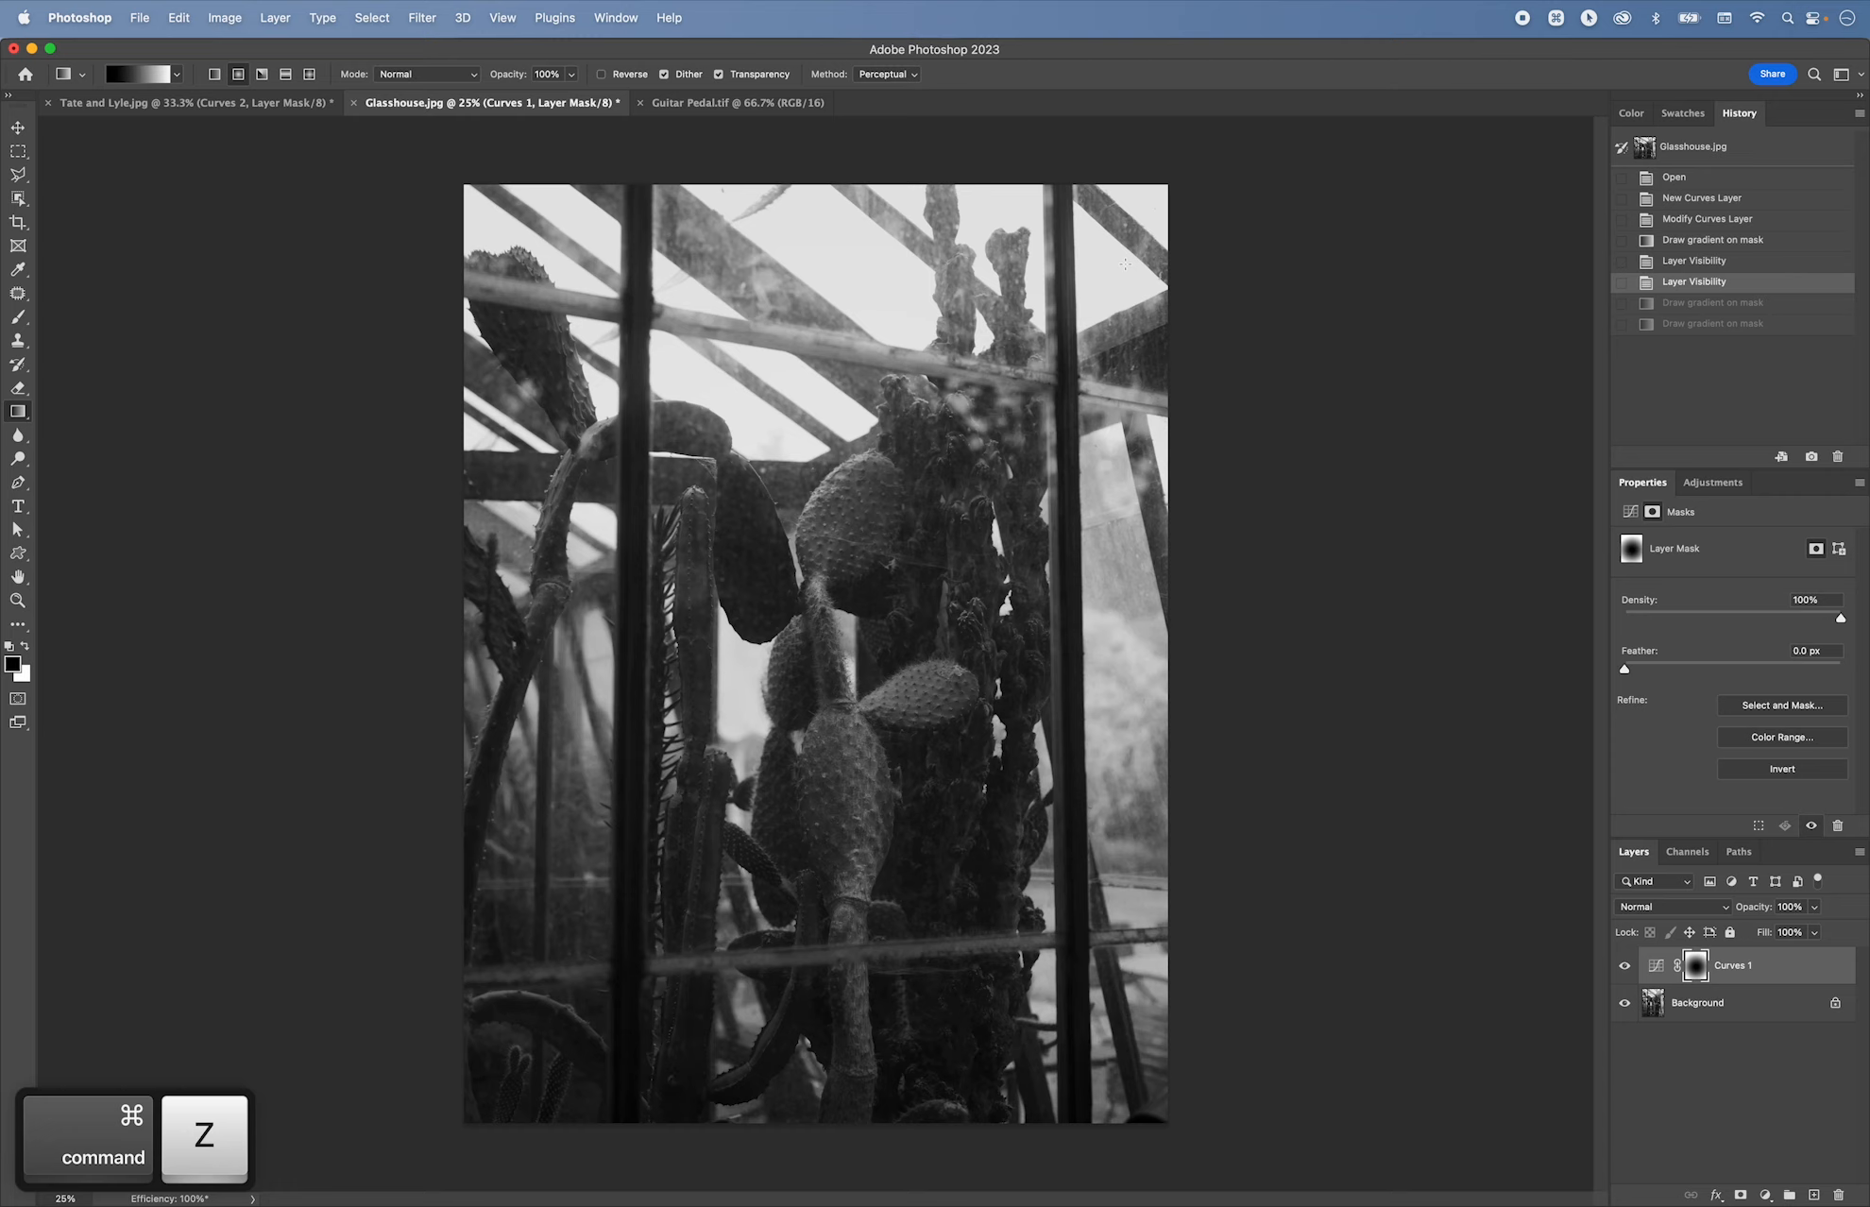
{"action": "left_click_drag", "start_coordinate": [1112, 280], "coordinate": [1009, 324]}
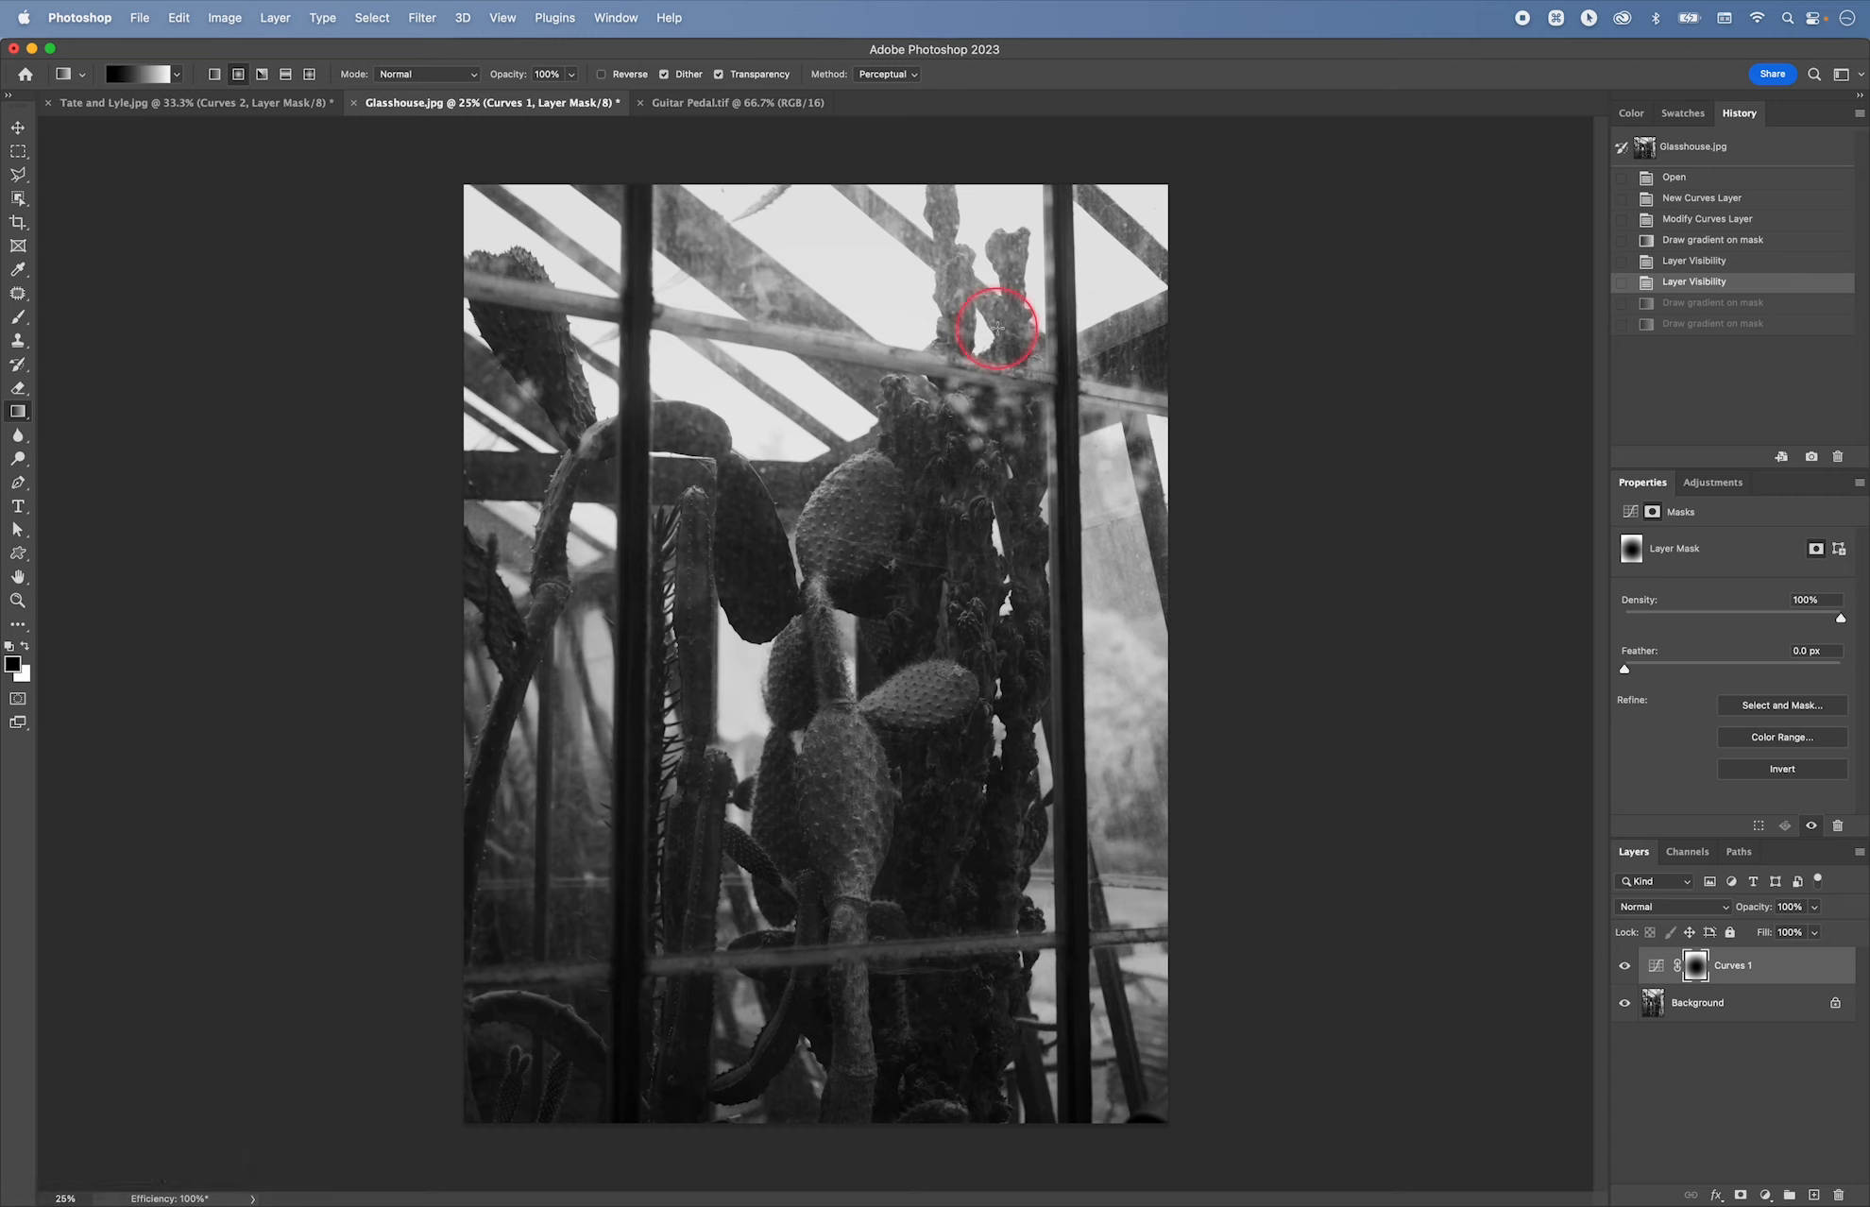
Step: Switch the foreground colour to white and set the Gradient tool to a linear gradient in Lighten mode
{"action": "left_click", "coordinate": [24, 648]}
{"action": "left_click", "coordinate": [408, 76]}
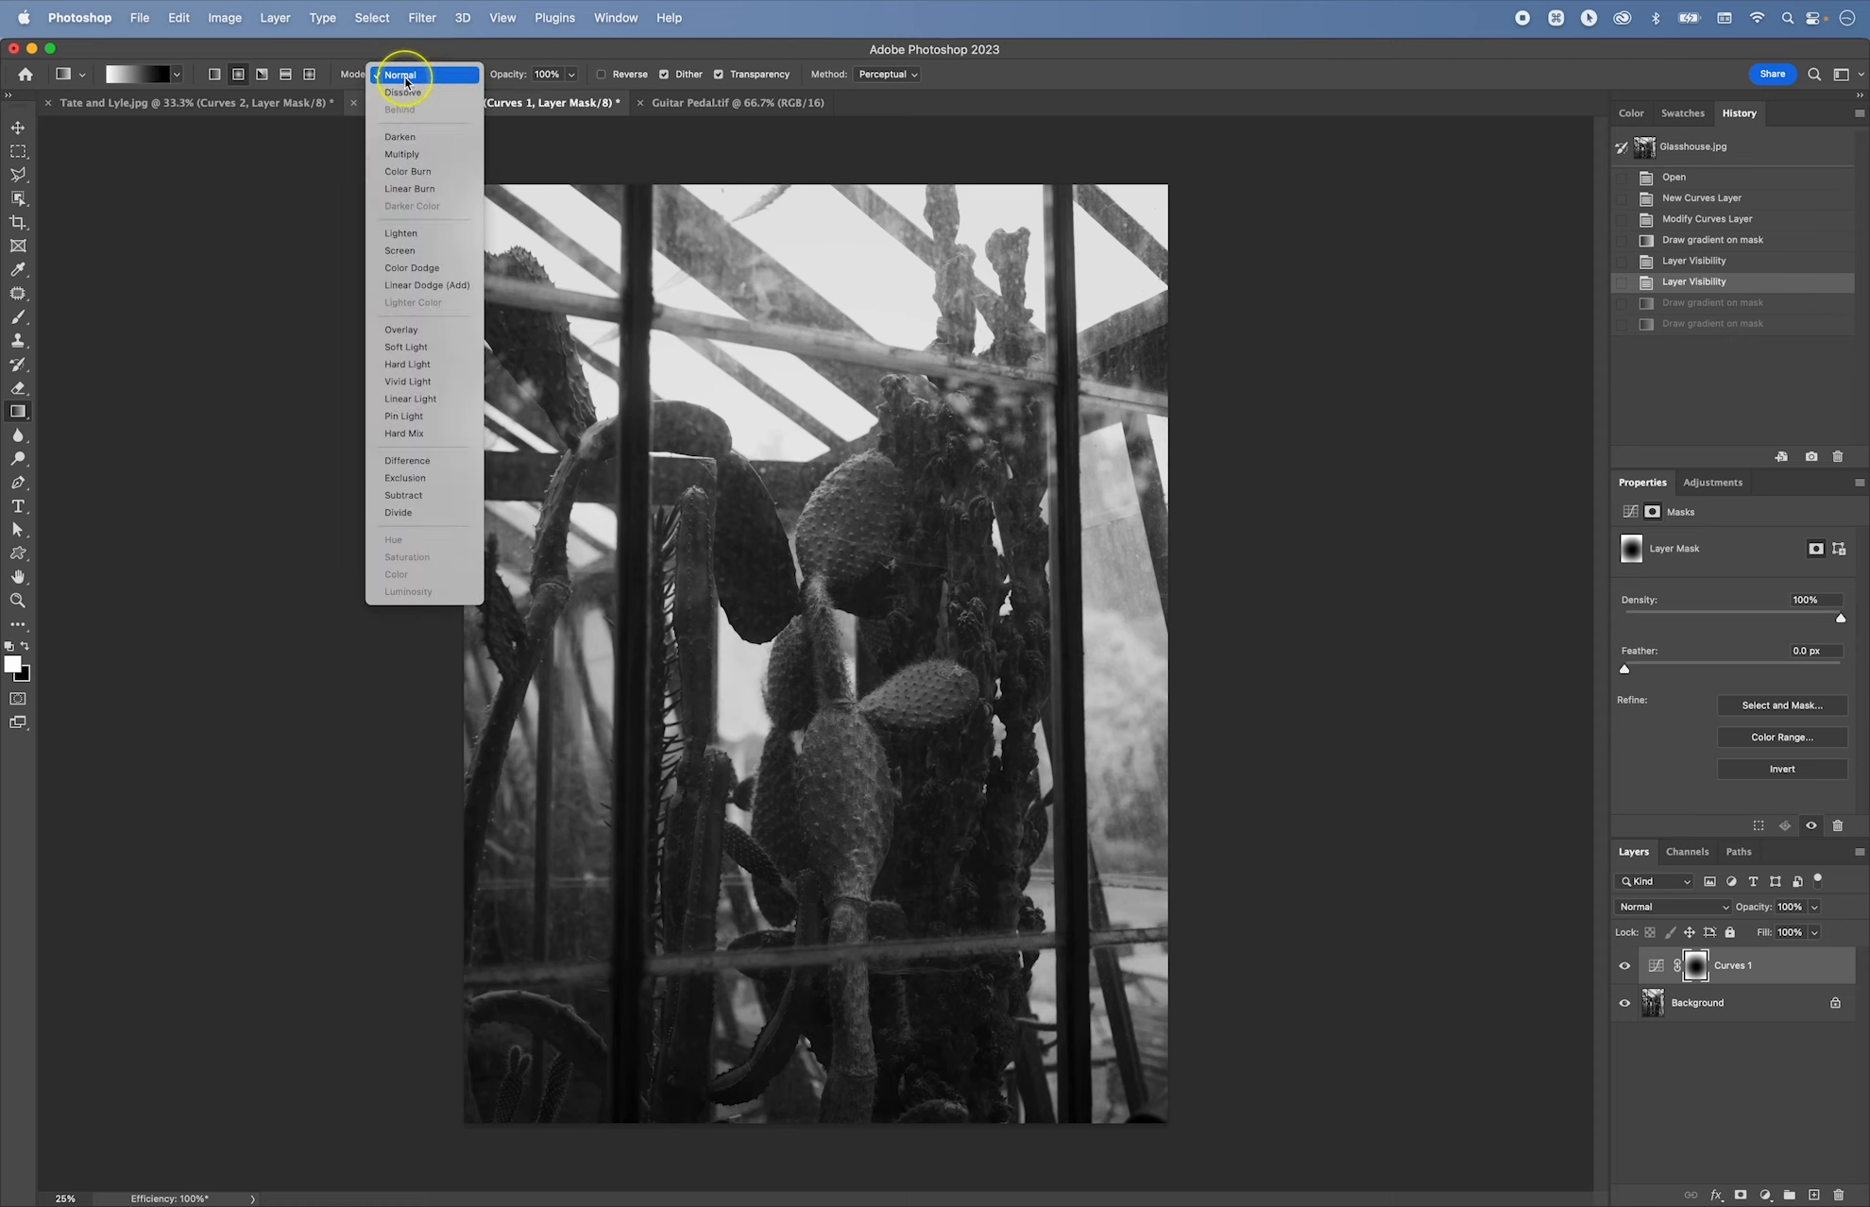
{"action": "left_click", "coordinate": [419, 233]}
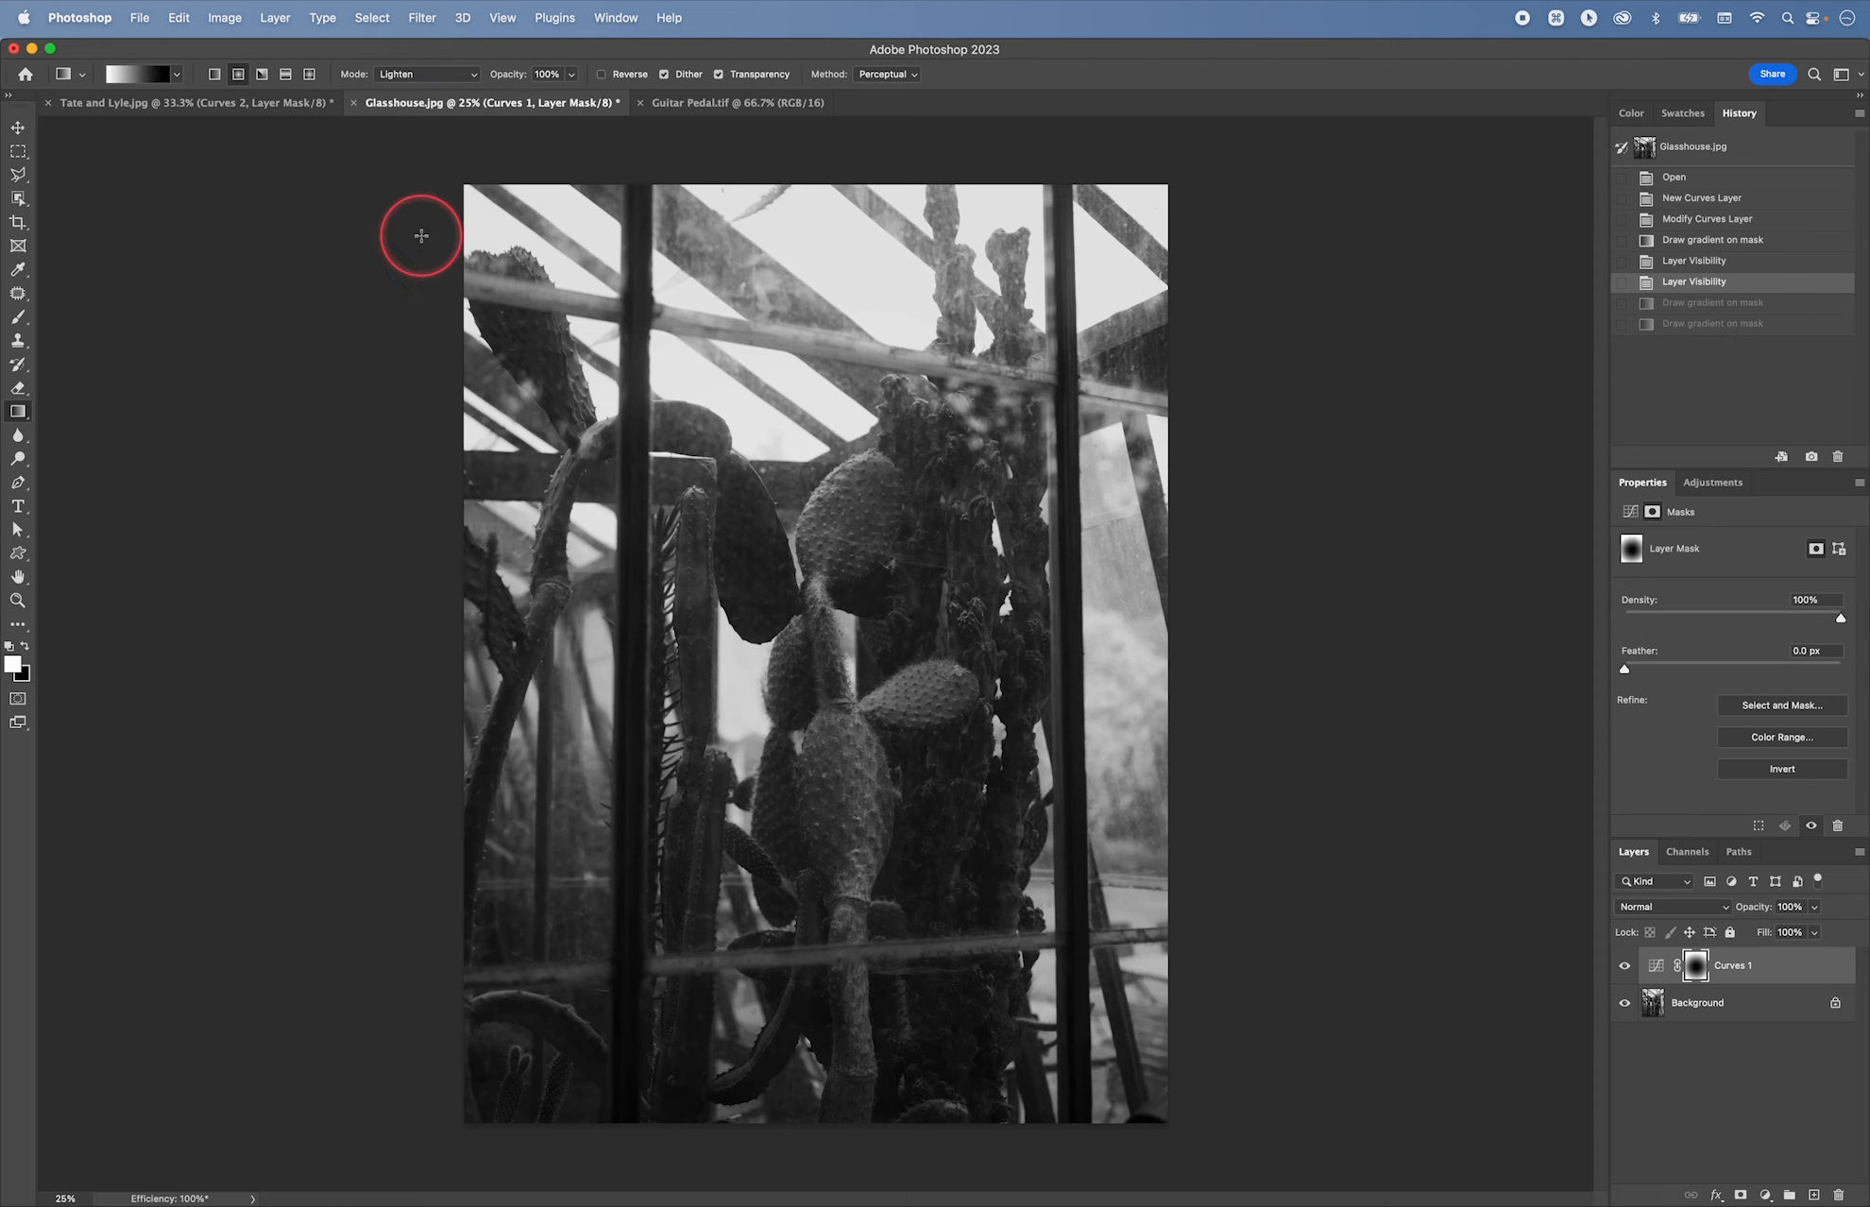
{"action": "left_click", "coordinate": [216, 75]}
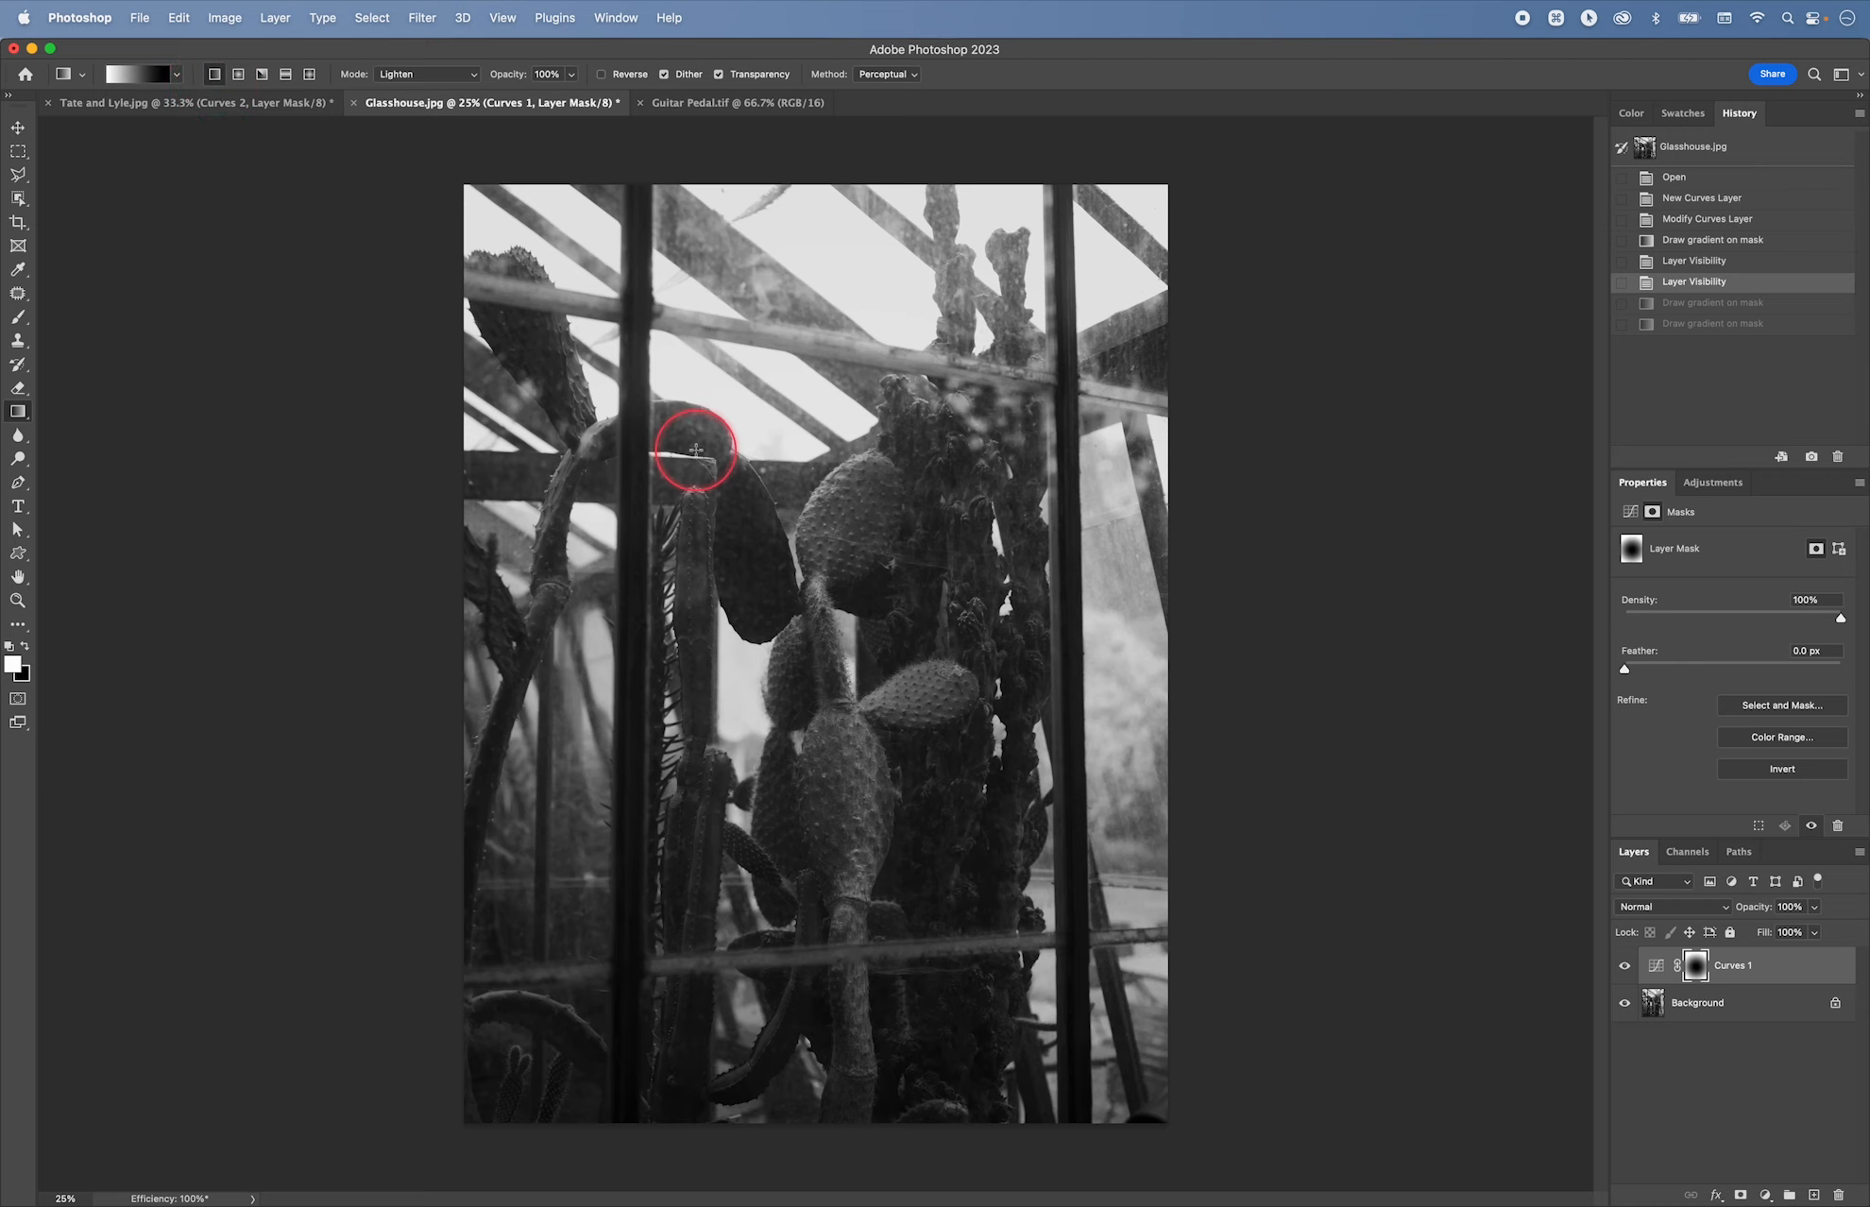
Step: Draw six short white linear gradients on the Curves mask, from the photo's edges and corners inward towards the cactus
{"action": "left_click_drag", "start_coordinate": [585, 283], "coordinate": [694, 472]}
{"action": "left_click_drag", "start_coordinate": [812, 226], "coordinate": [836, 425]}
{"action": "left_click_drag", "start_coordinate": [501, 652], "coordinate": [680, 651]}
{"action": "left_click_drag", "start_coordinate": [1152, 652], "coordinate": [1001, 651]}
{"action": "left_click_drag", "start_coordinate": [812, 1086], "coordinate": [822, 878]}
{"action": "left_click_drag", "start_coordinate": [1133, 1020], "coordinate": [982, 859]}
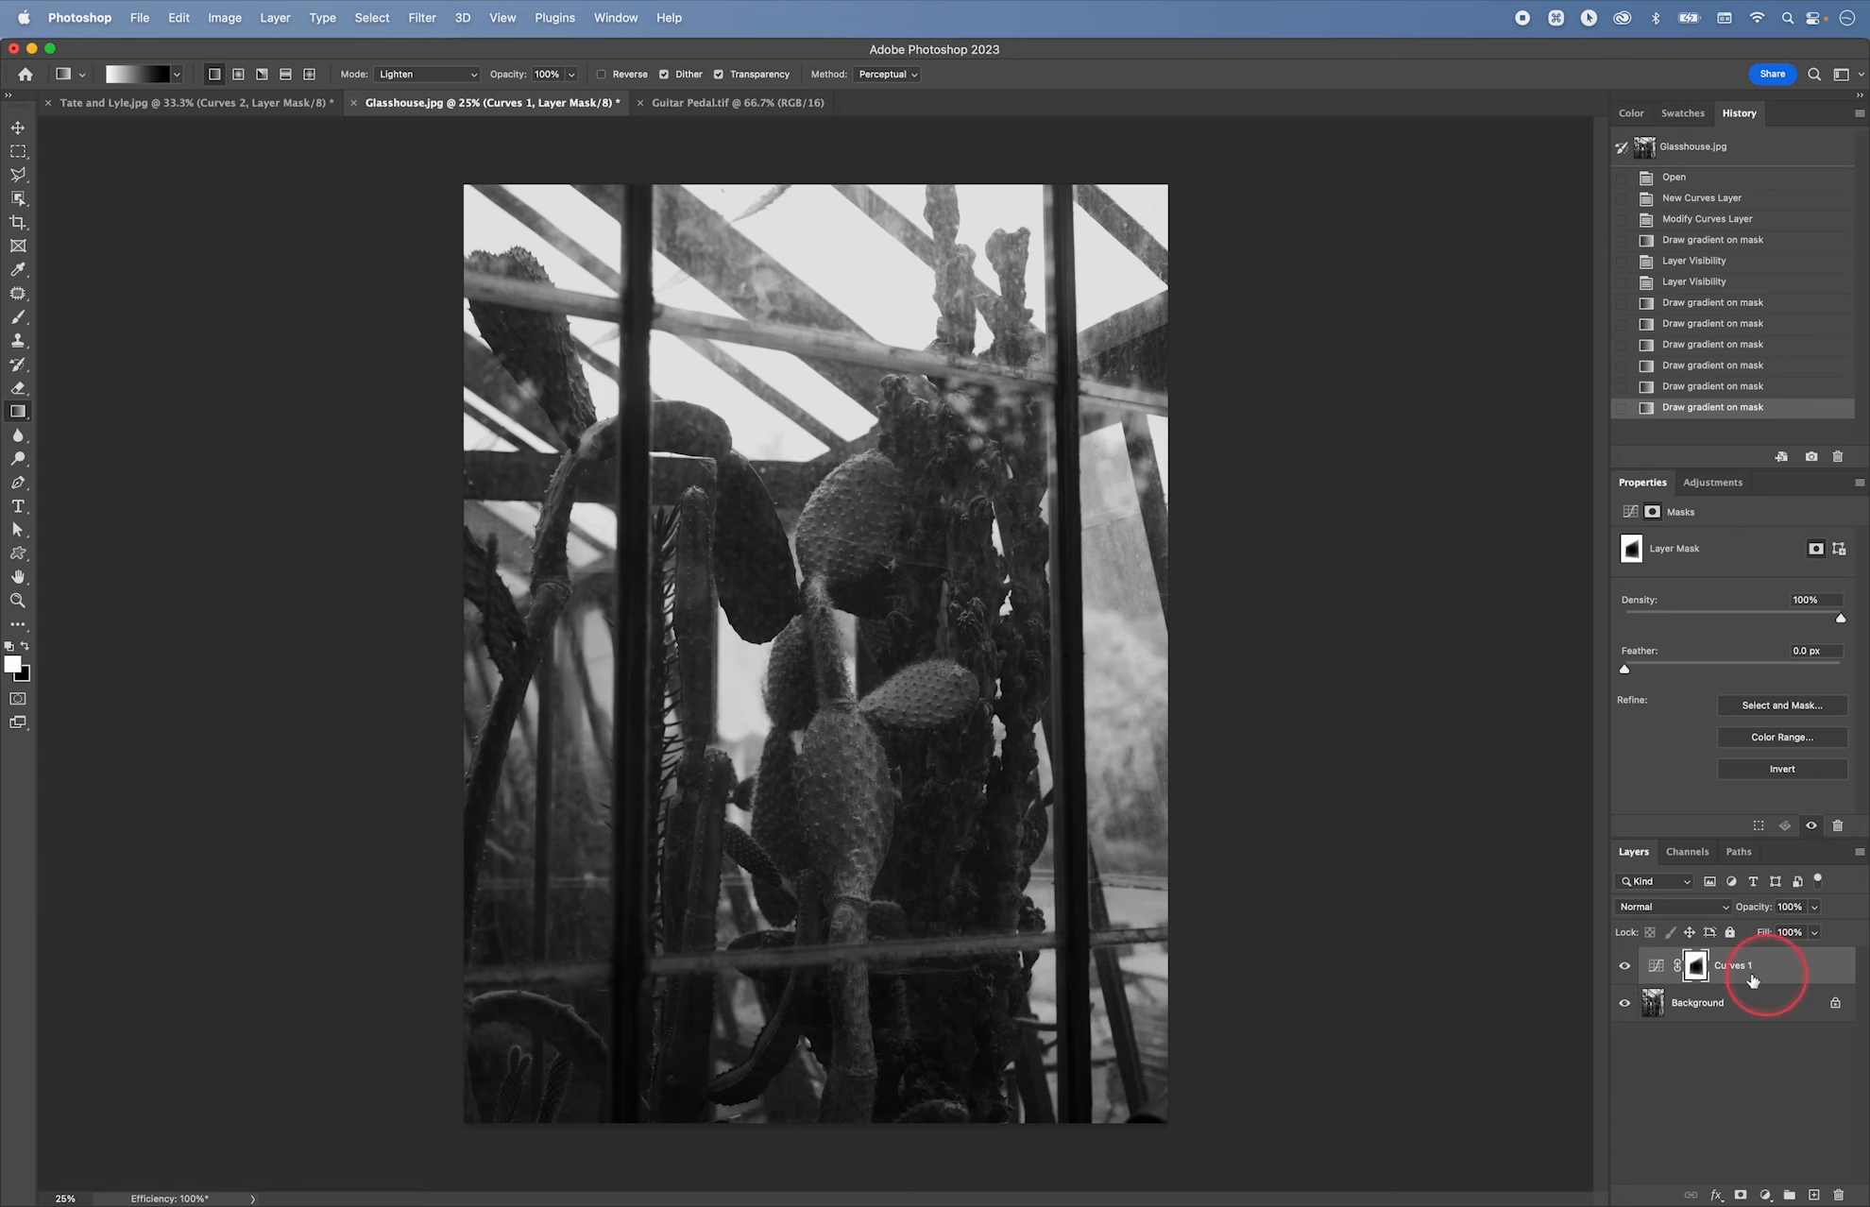
Step: View the Curves mask alone, compare the photo with and without the layer, and show the layer's curve settings
{"action": "left_click", "coordinate": [1695, 967], "text": "alt"}
{"action": "left_click", "coordinate": [1696, 966], "text": "alt"}
{"action": "left_click", "coordinate": [1625, 965]}
{"action": "left_click", "coordinate": [1624, 965]}
{"action": "left_click", "coordinate": [1656, 966]}
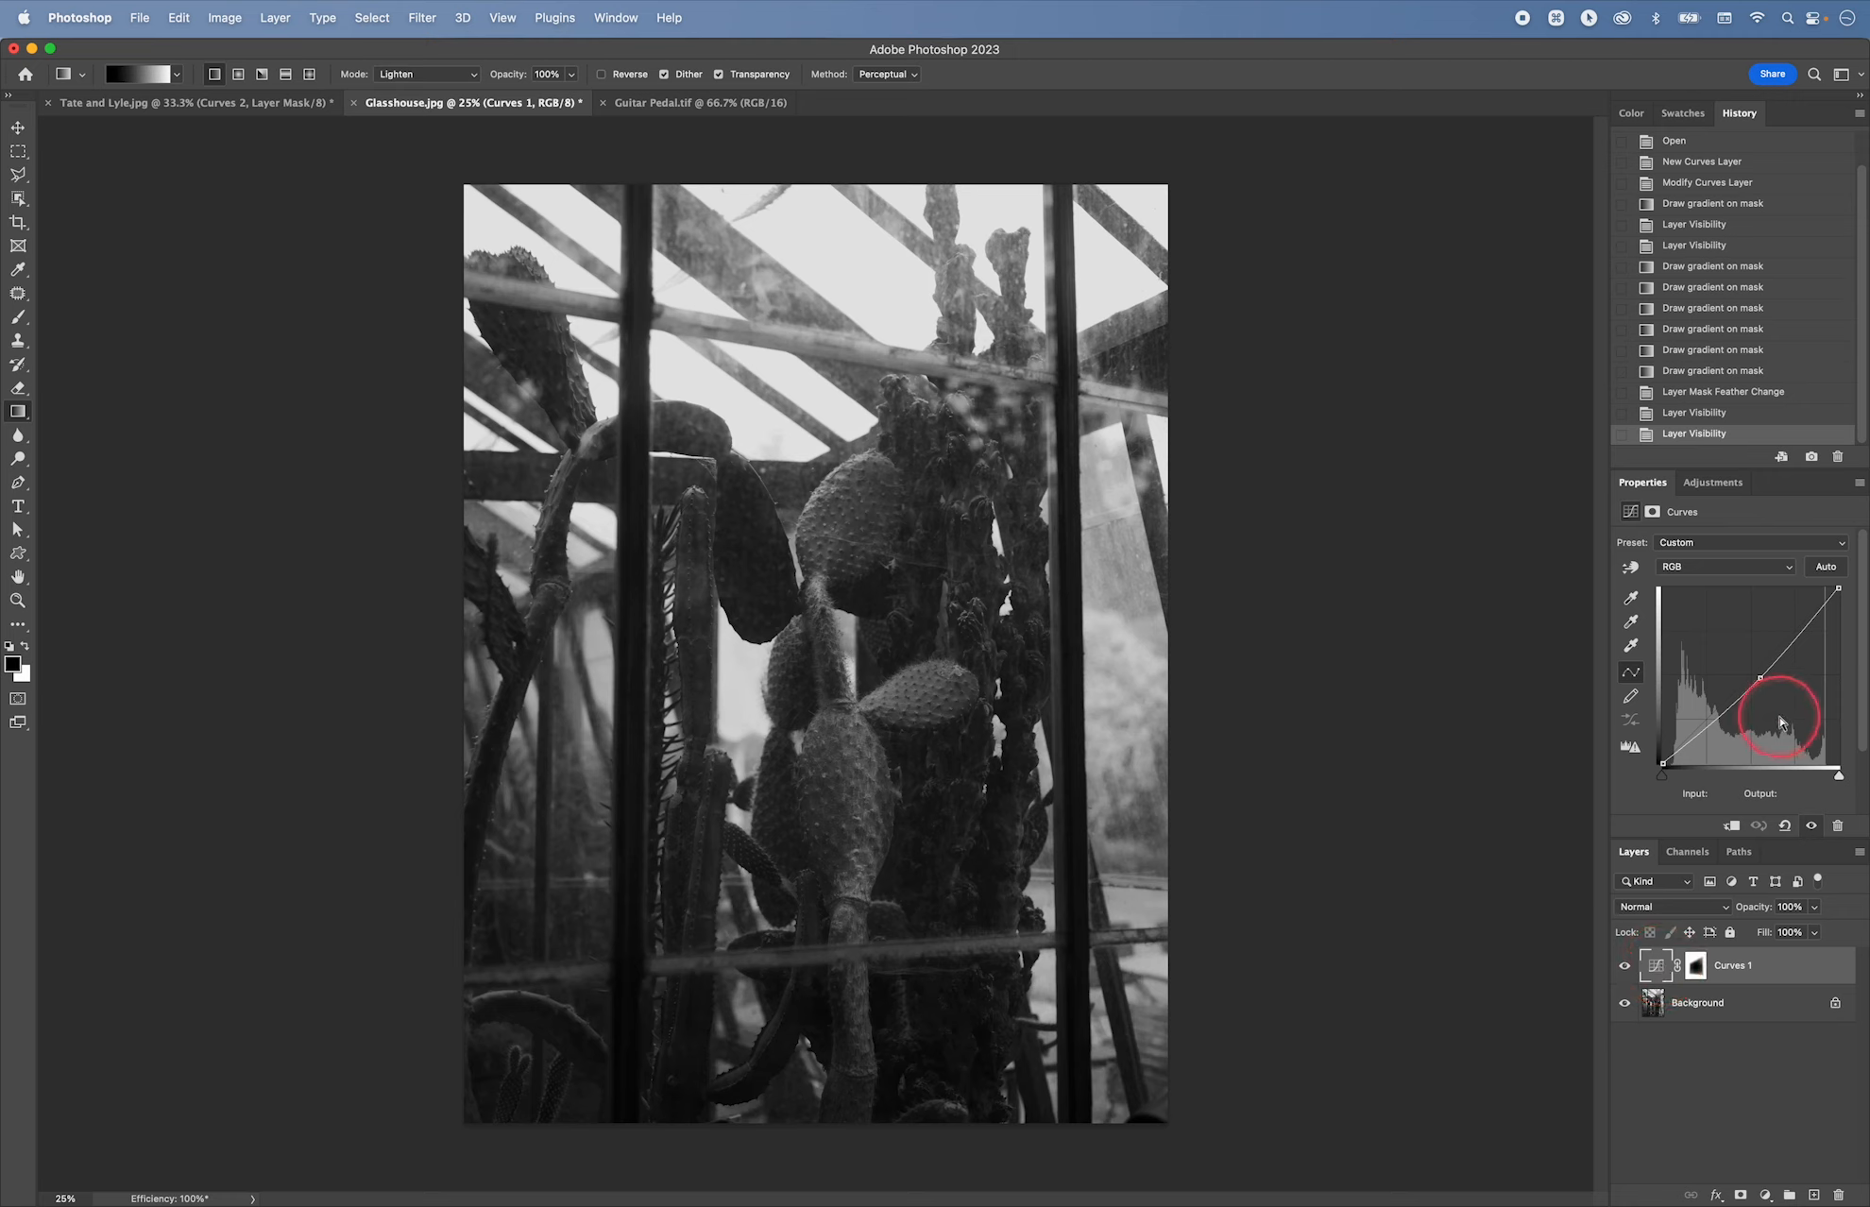
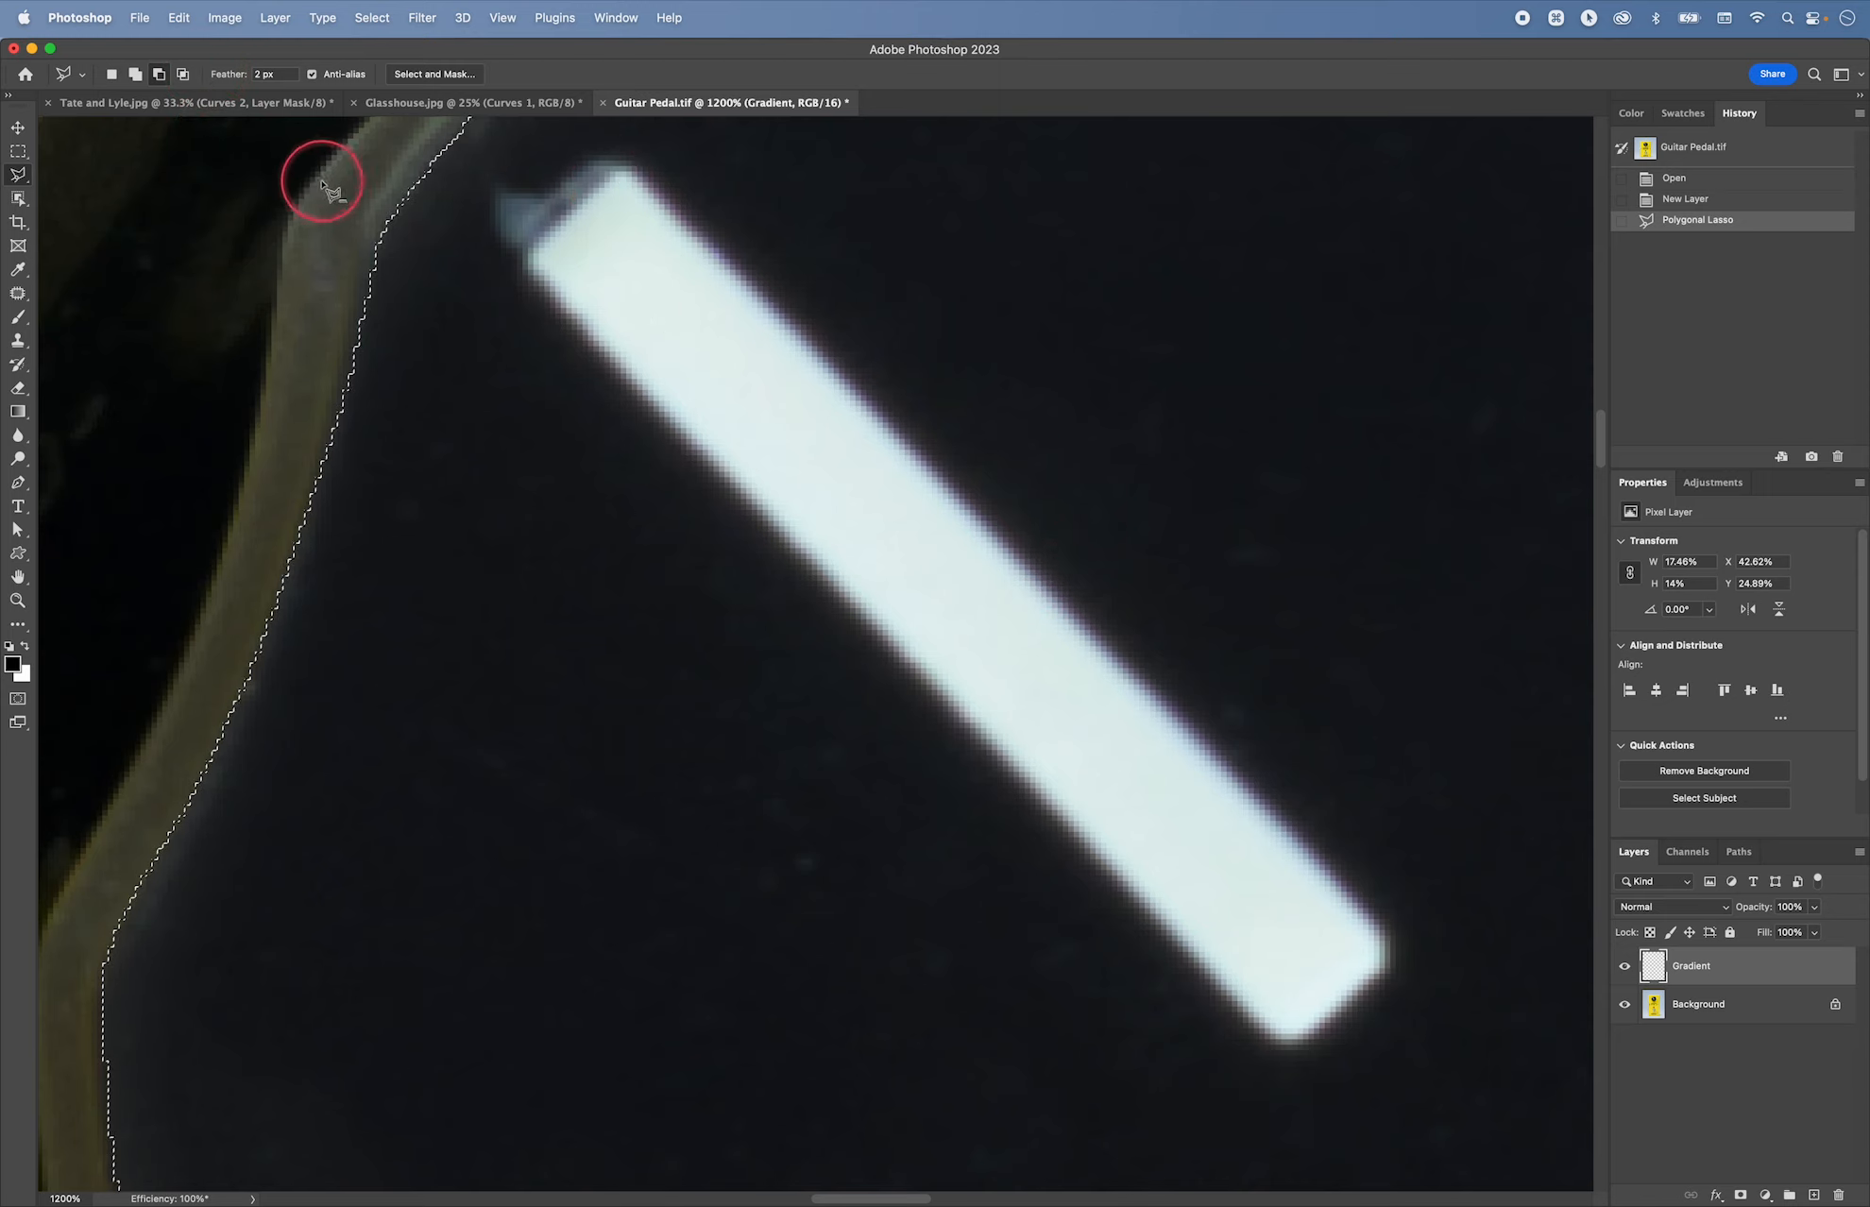
Step: Set the Polygonal Lasso to subtract from the selection and trace the white bar's upper edge on the guitar pedal photo down to its lower corner
{"action": "left_click", "coordinate": [112, 75]}
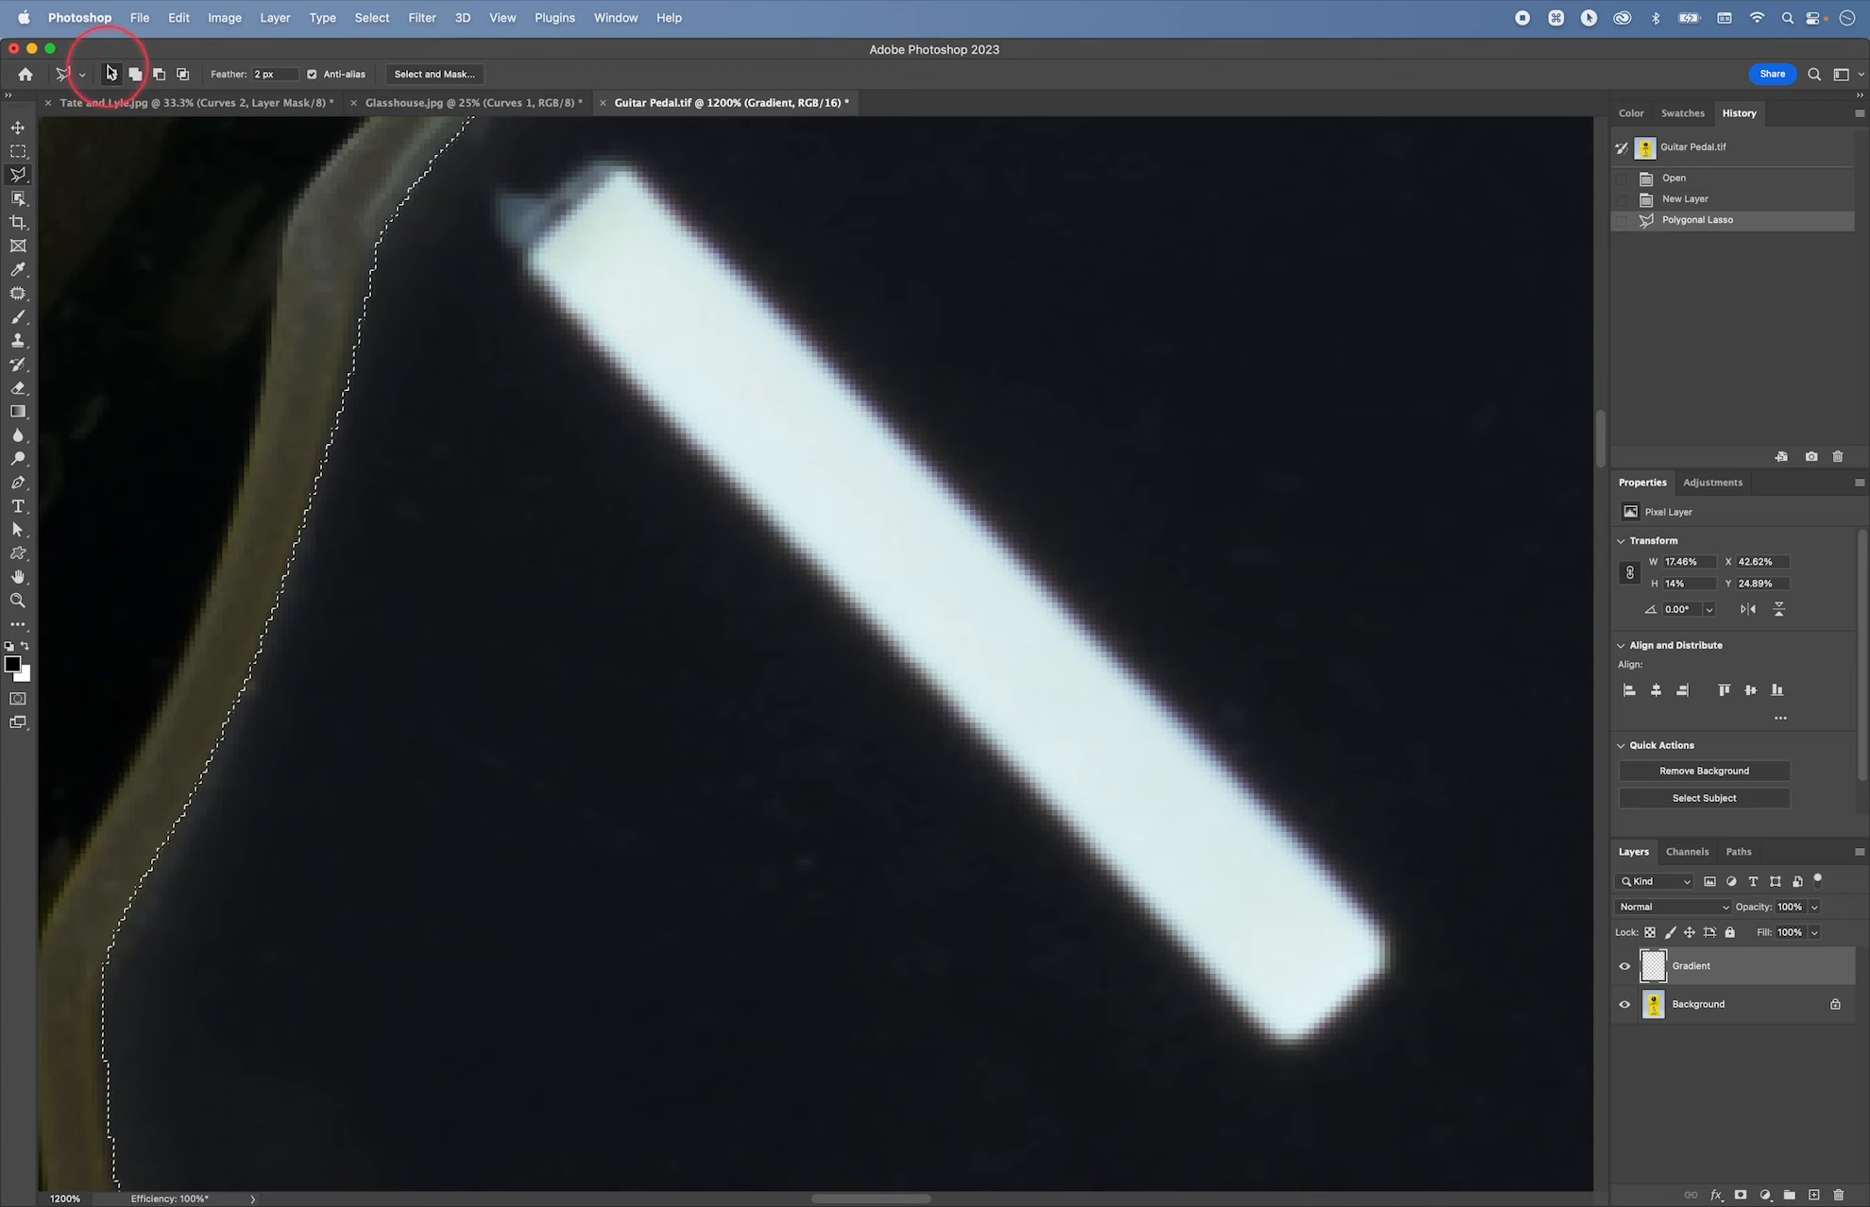
{"action": "left_click", "coordinate": [158, 76]}
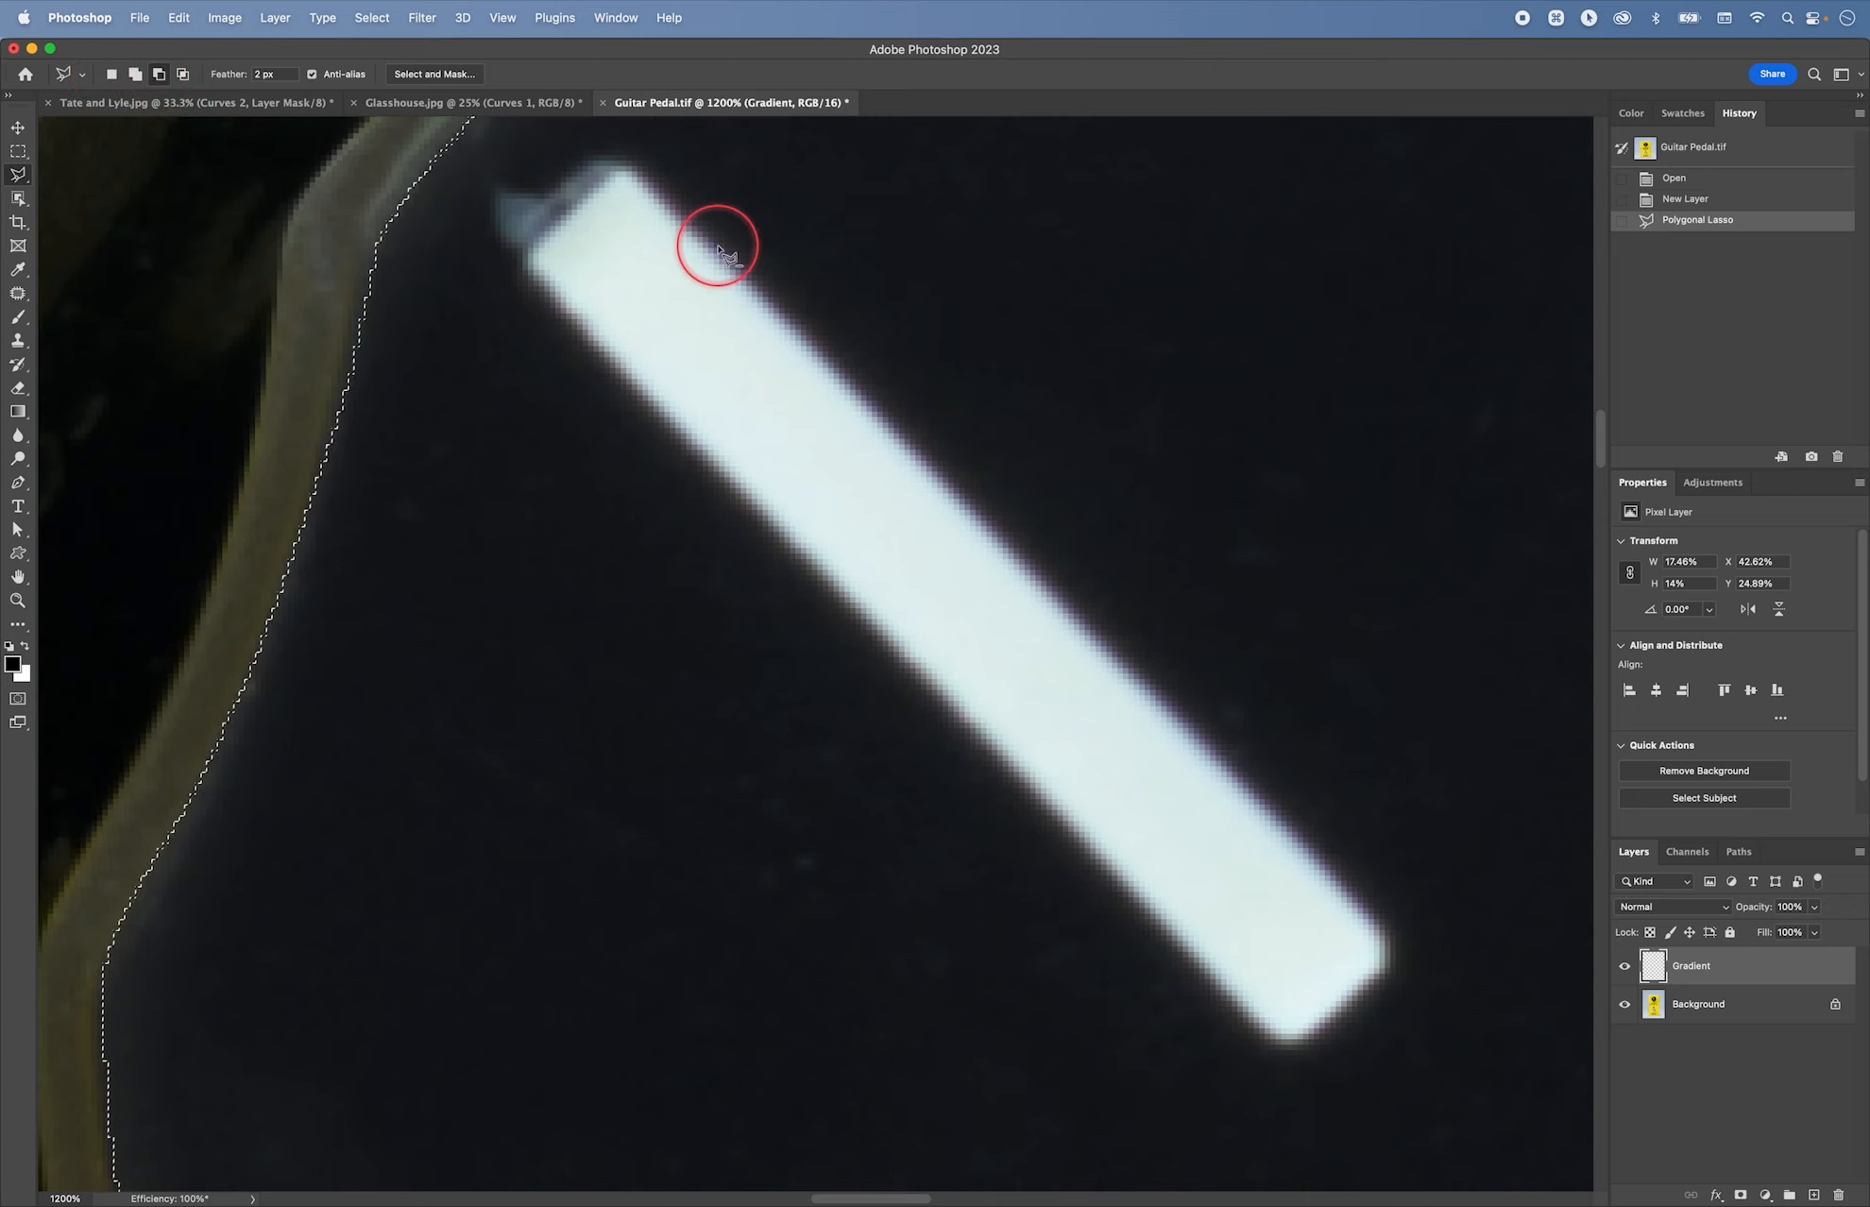
{"action": "left_click", "coordinate": [555, 230]}
{"action": "left_click", "coordinate": [622, 165]}
{"action": "left_click", "coordinate": [642, 173]}
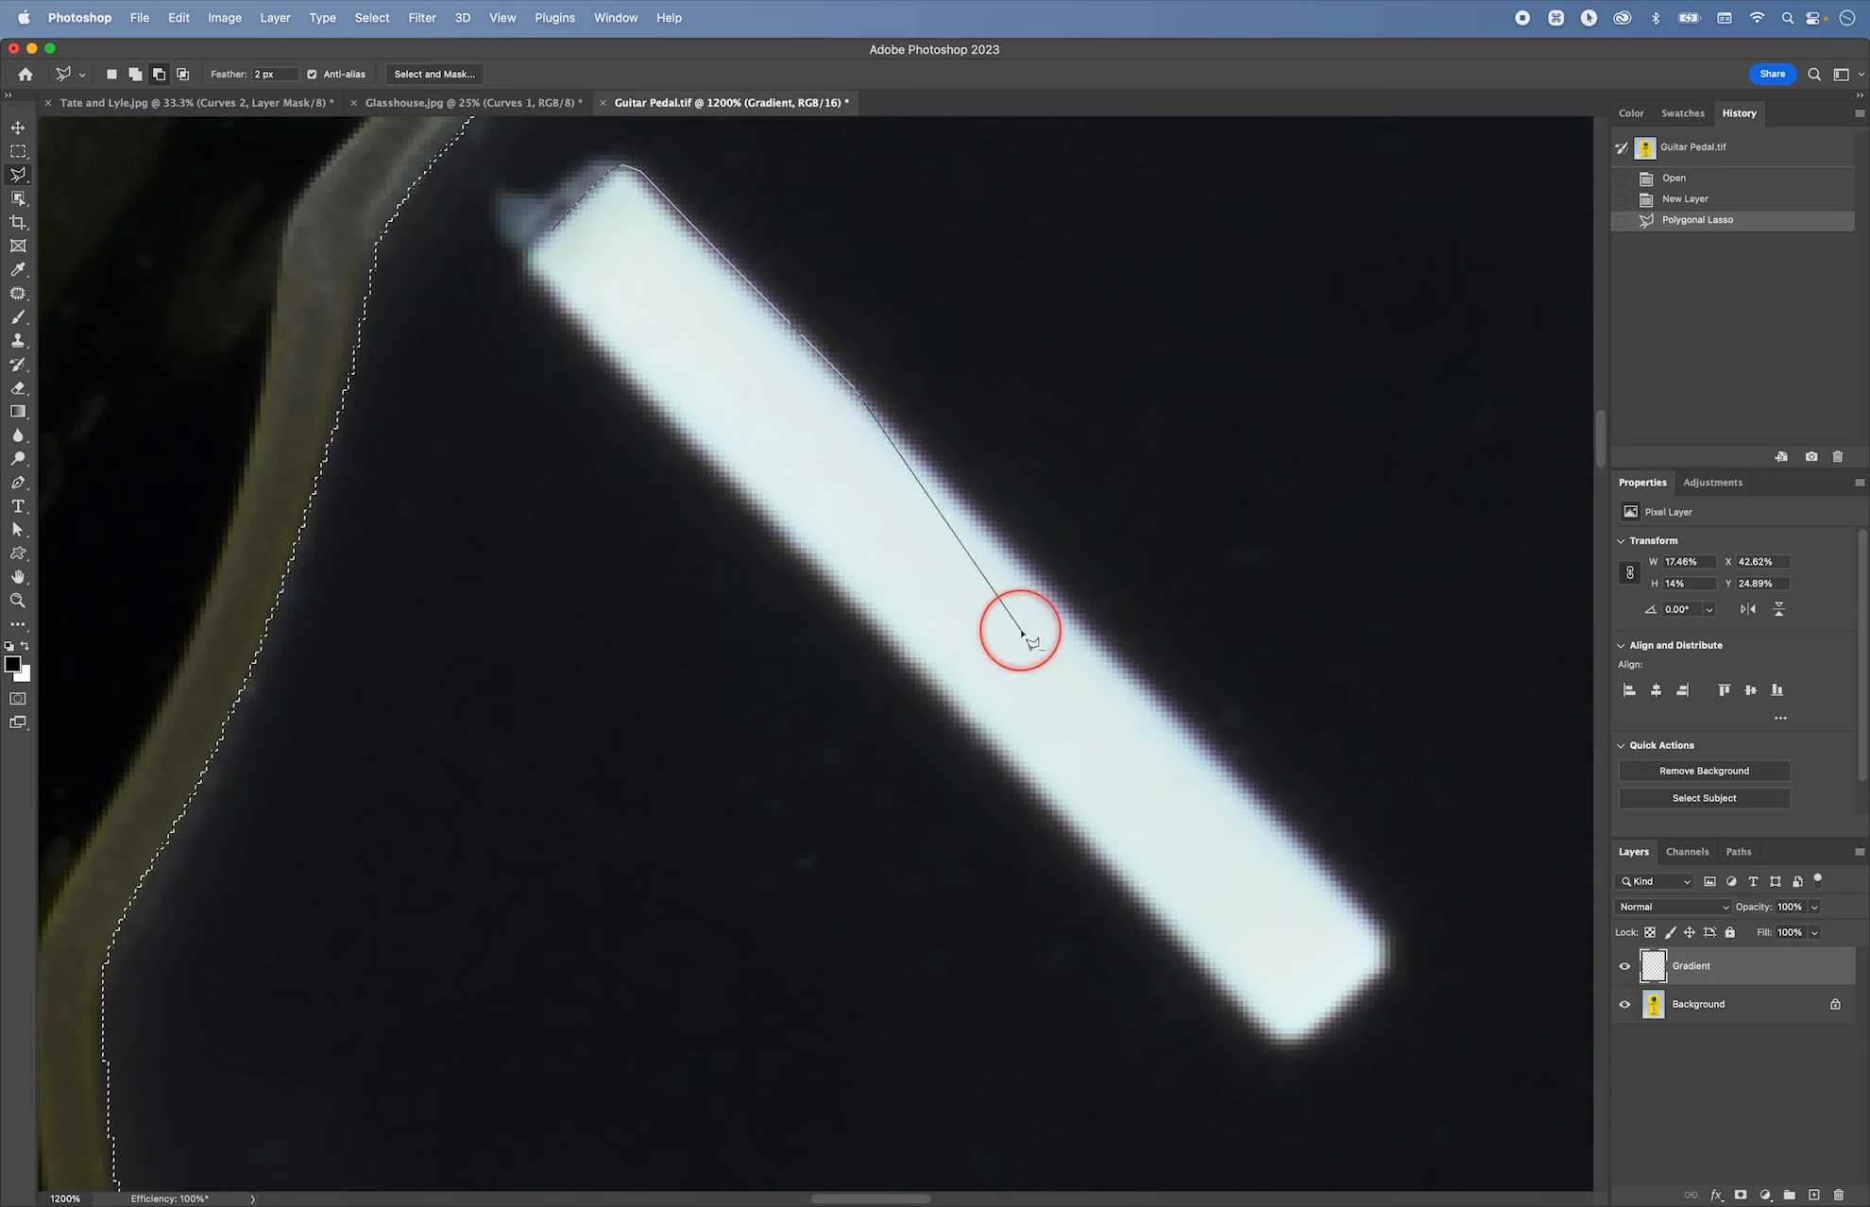
{"action": "left_click", "coordinate": [1017, 564]}
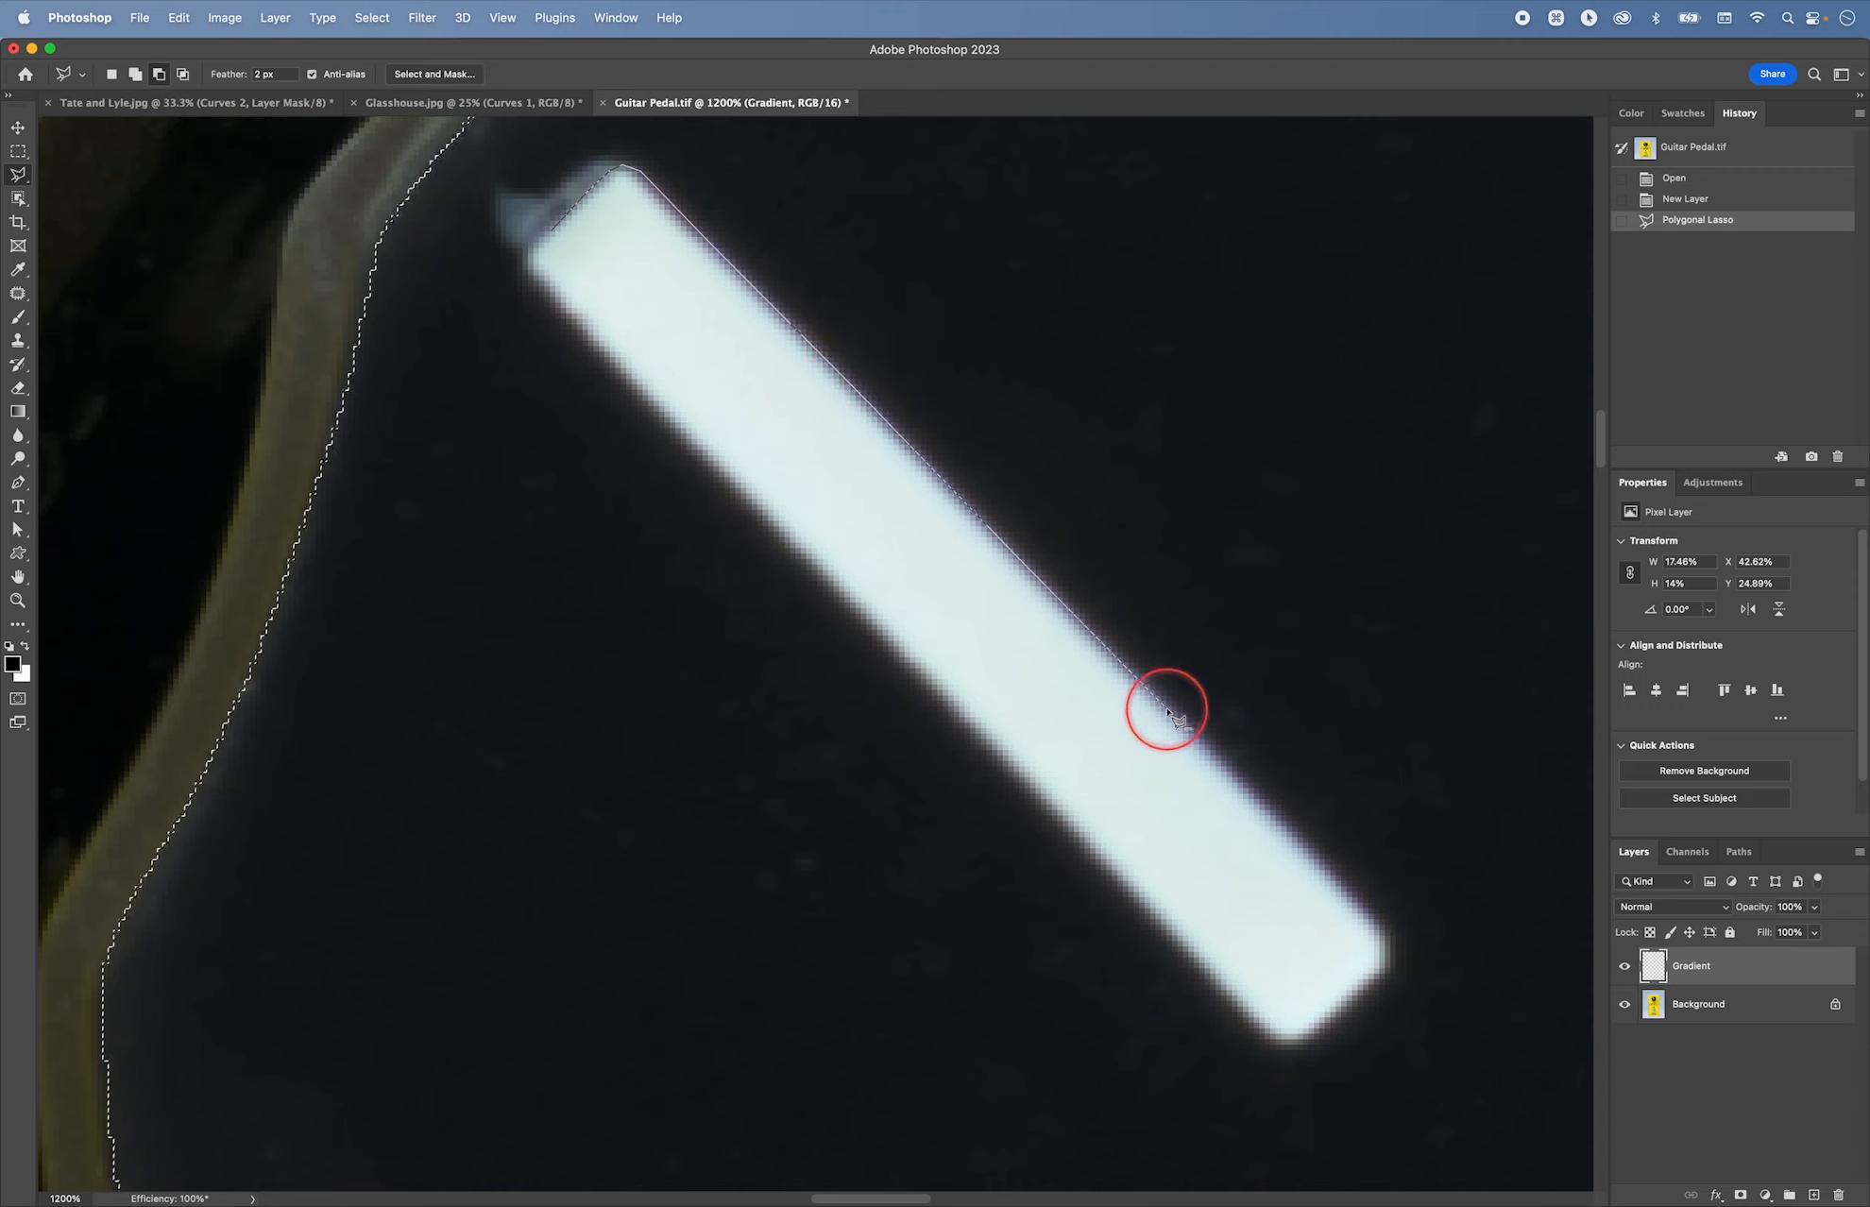
{"action": "left_click", "coordinate": [1286, 839]}
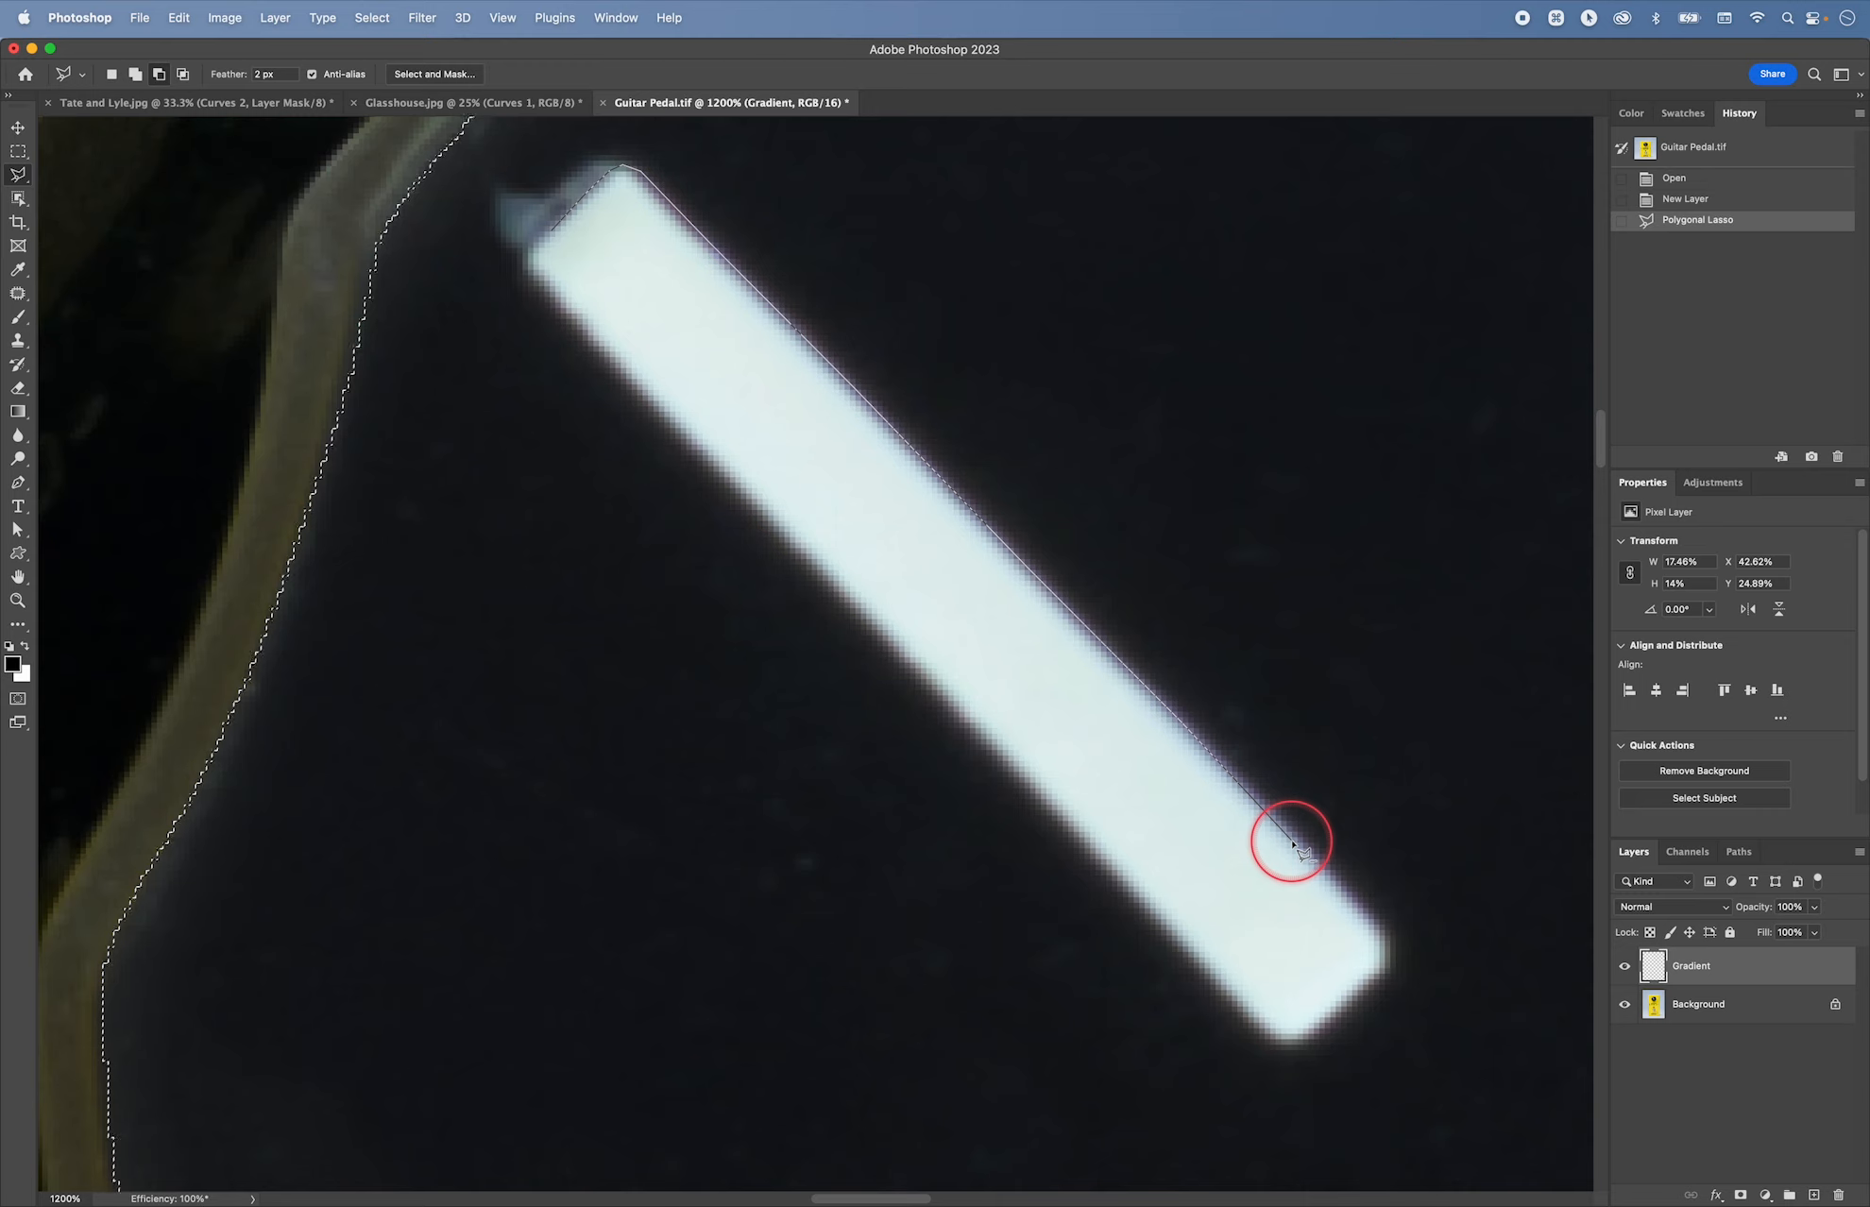
{"action": "left_click", "coordinate": [1340, 890]}
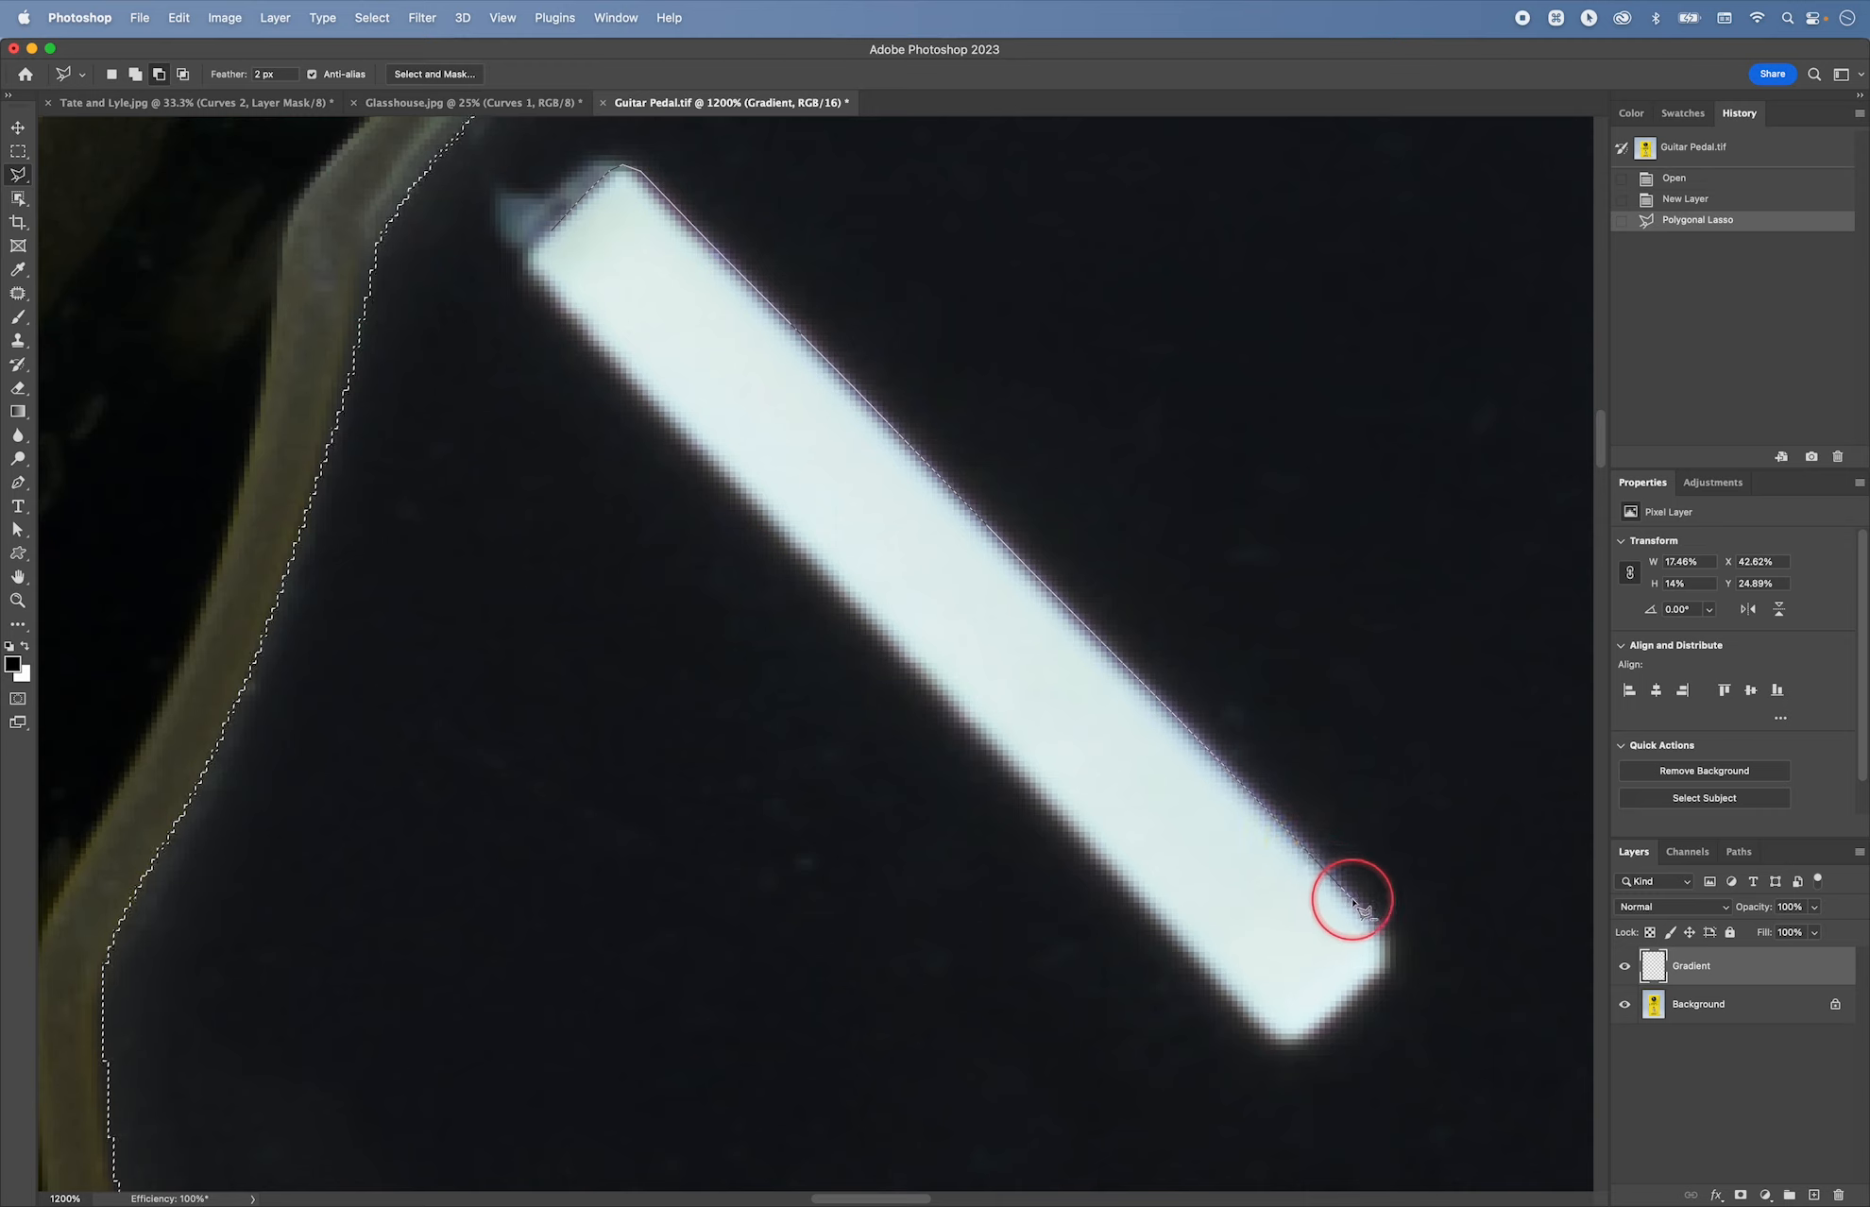
{"action": "left_click", "coordinate": [1382, 926]}
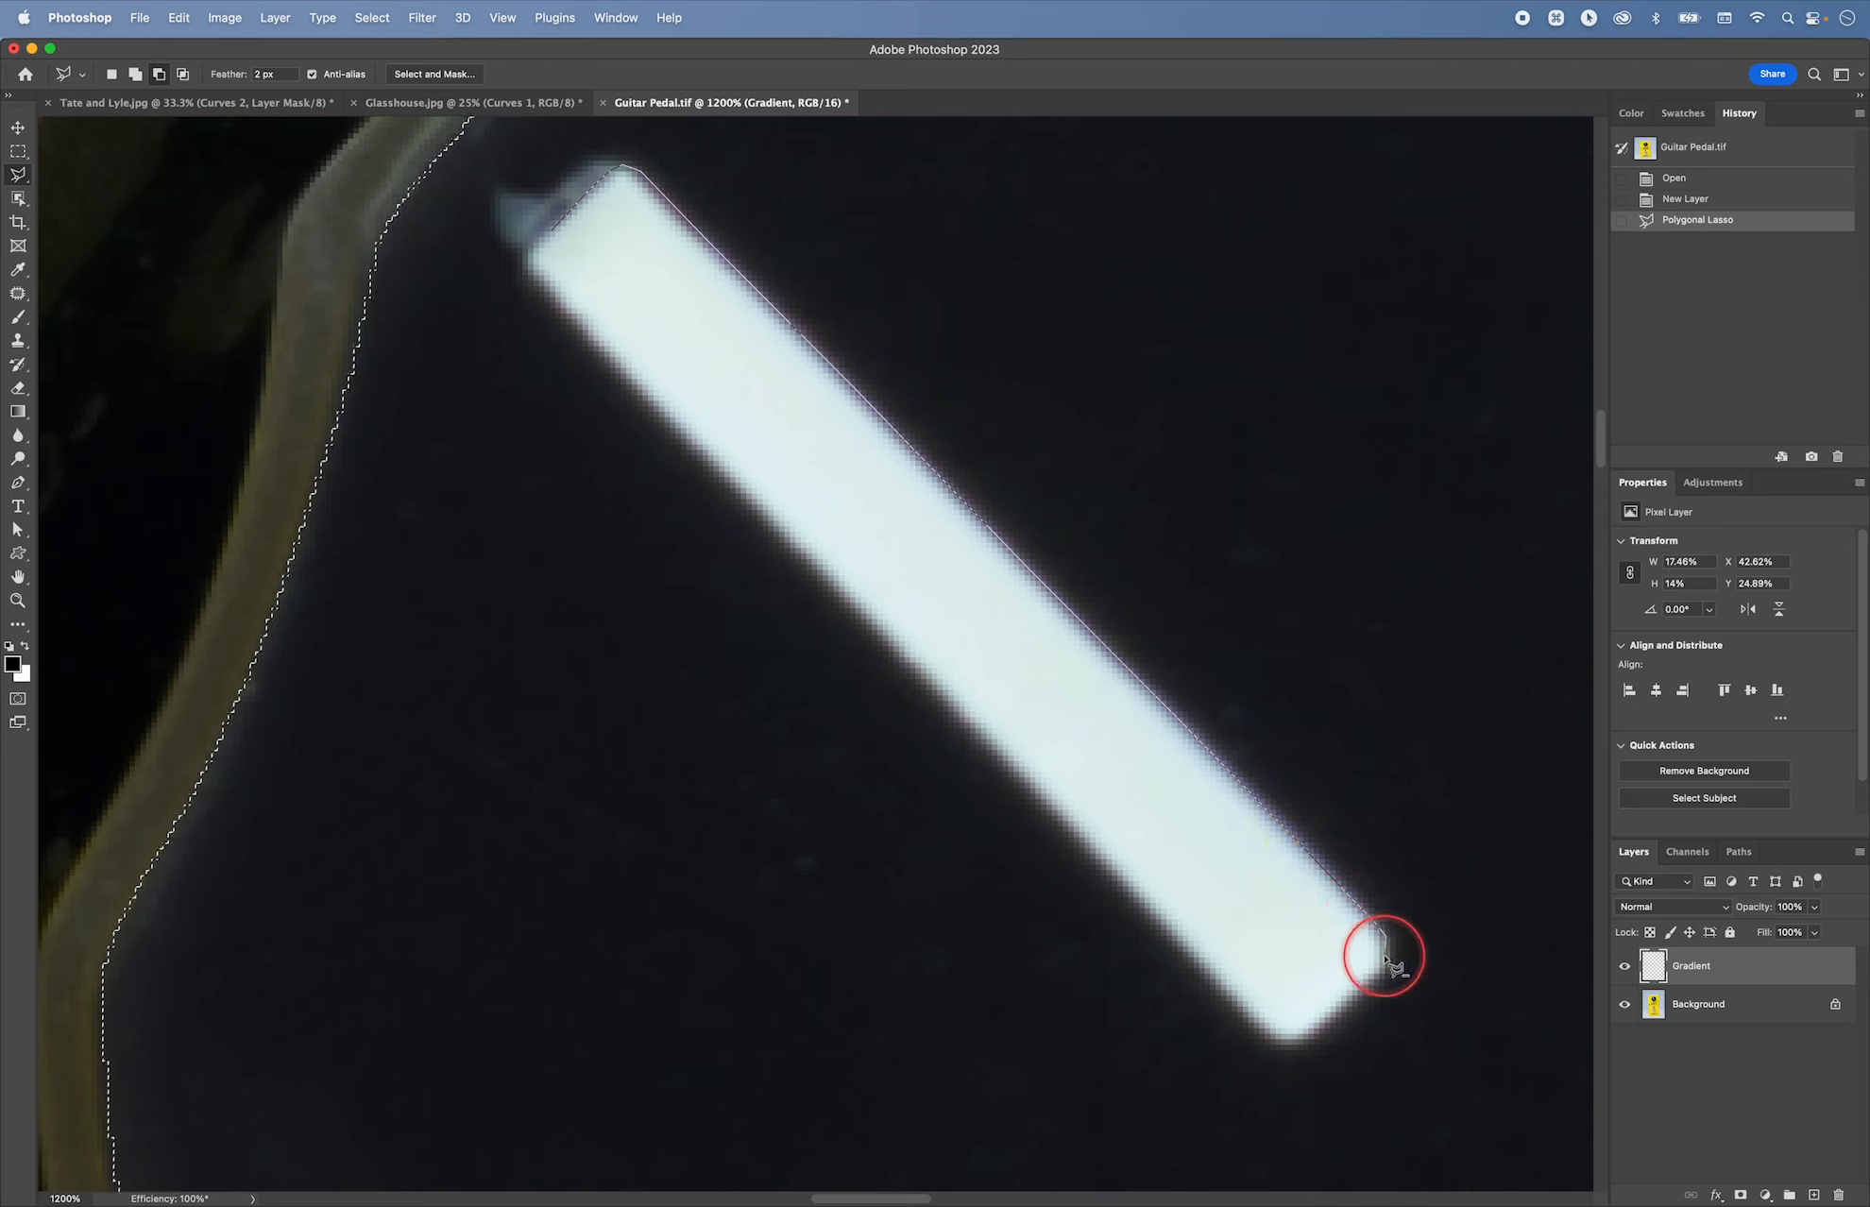
Step: Trace the white bar's lower end, long lower edge and upper end to subtract the bar from the knob selection
{"action": "left_click", "coordinate": [1297, 1037]}
{"action": "left_click", "coordinate": [1260, 1032]}
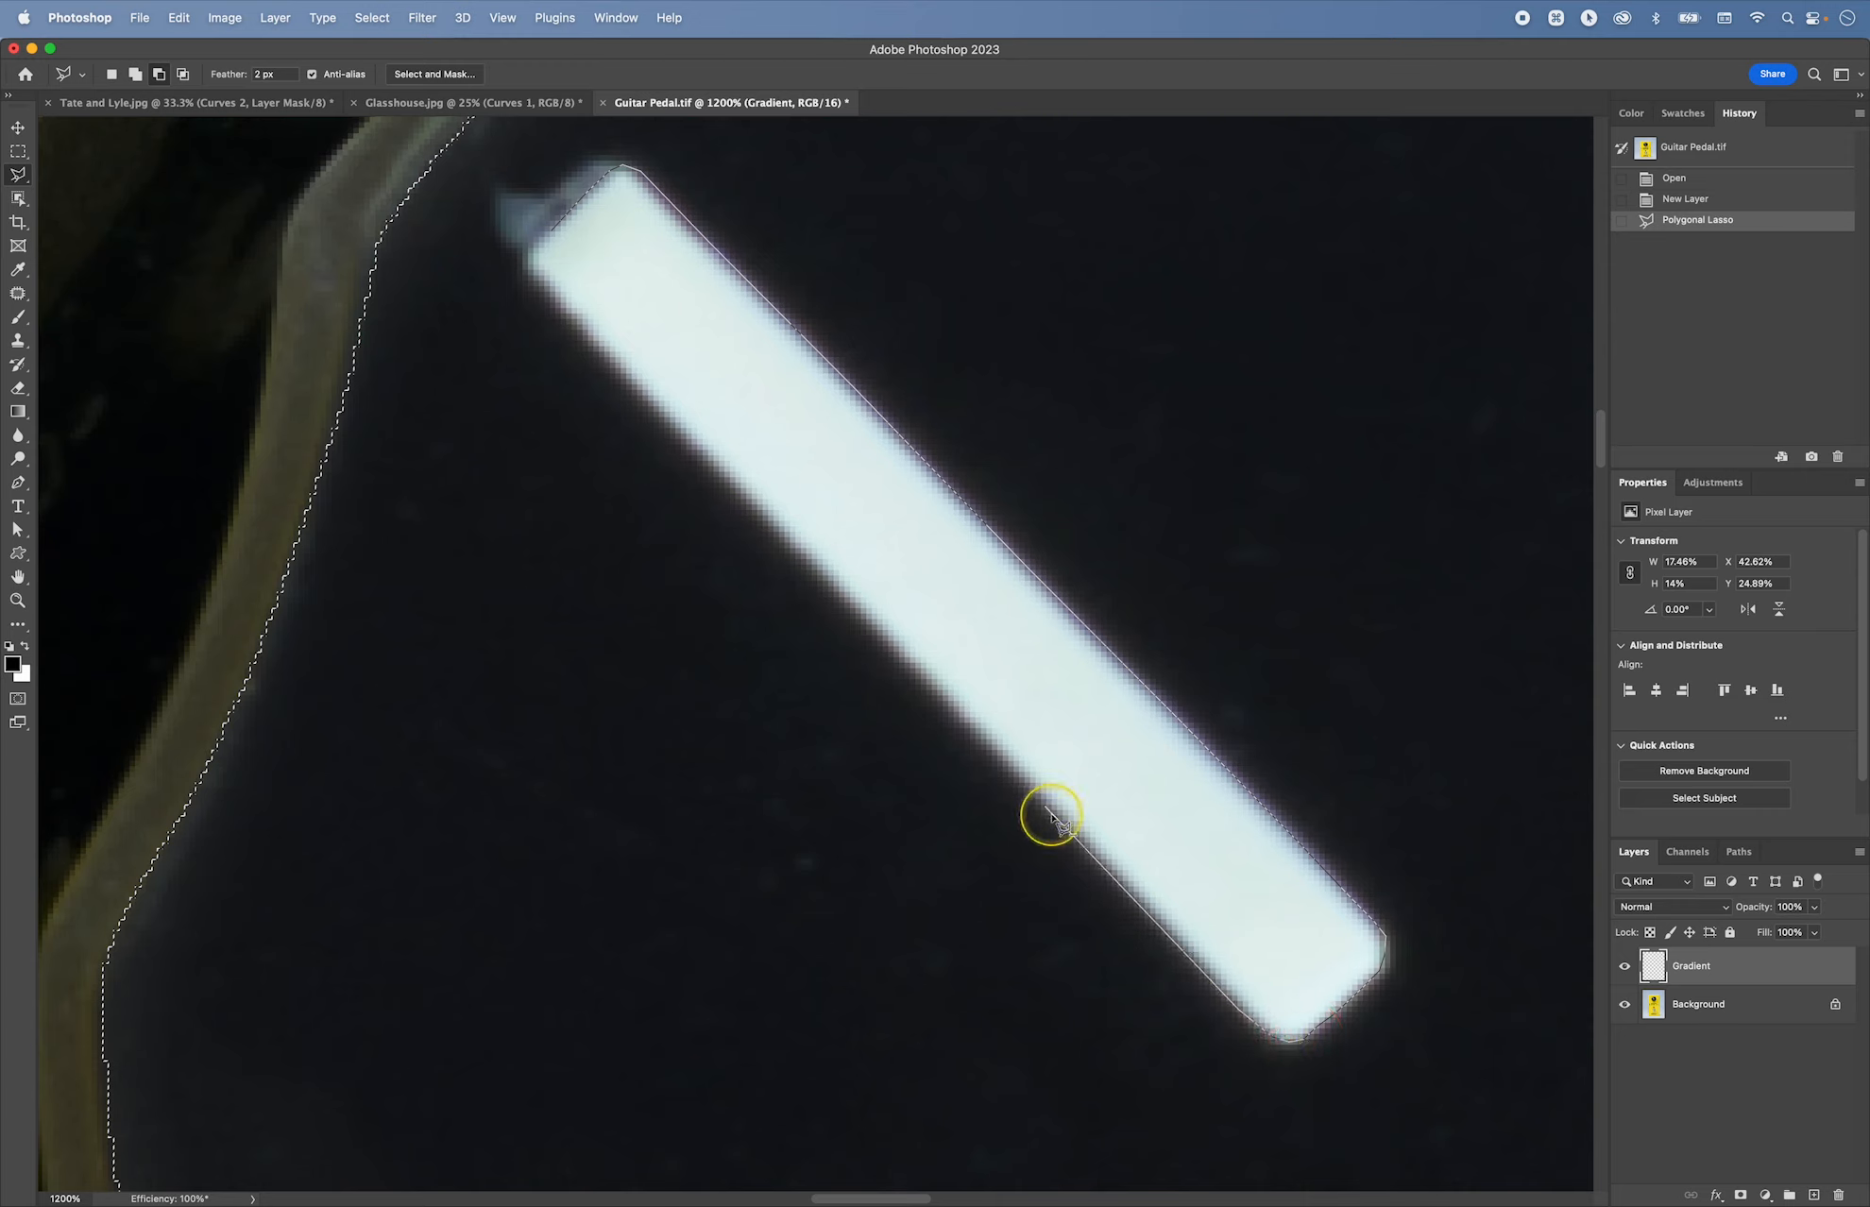
{"action": "left_click", "coordinate": [818, 576]}
{"action": "left_click", "coordinate": [656, 407]}
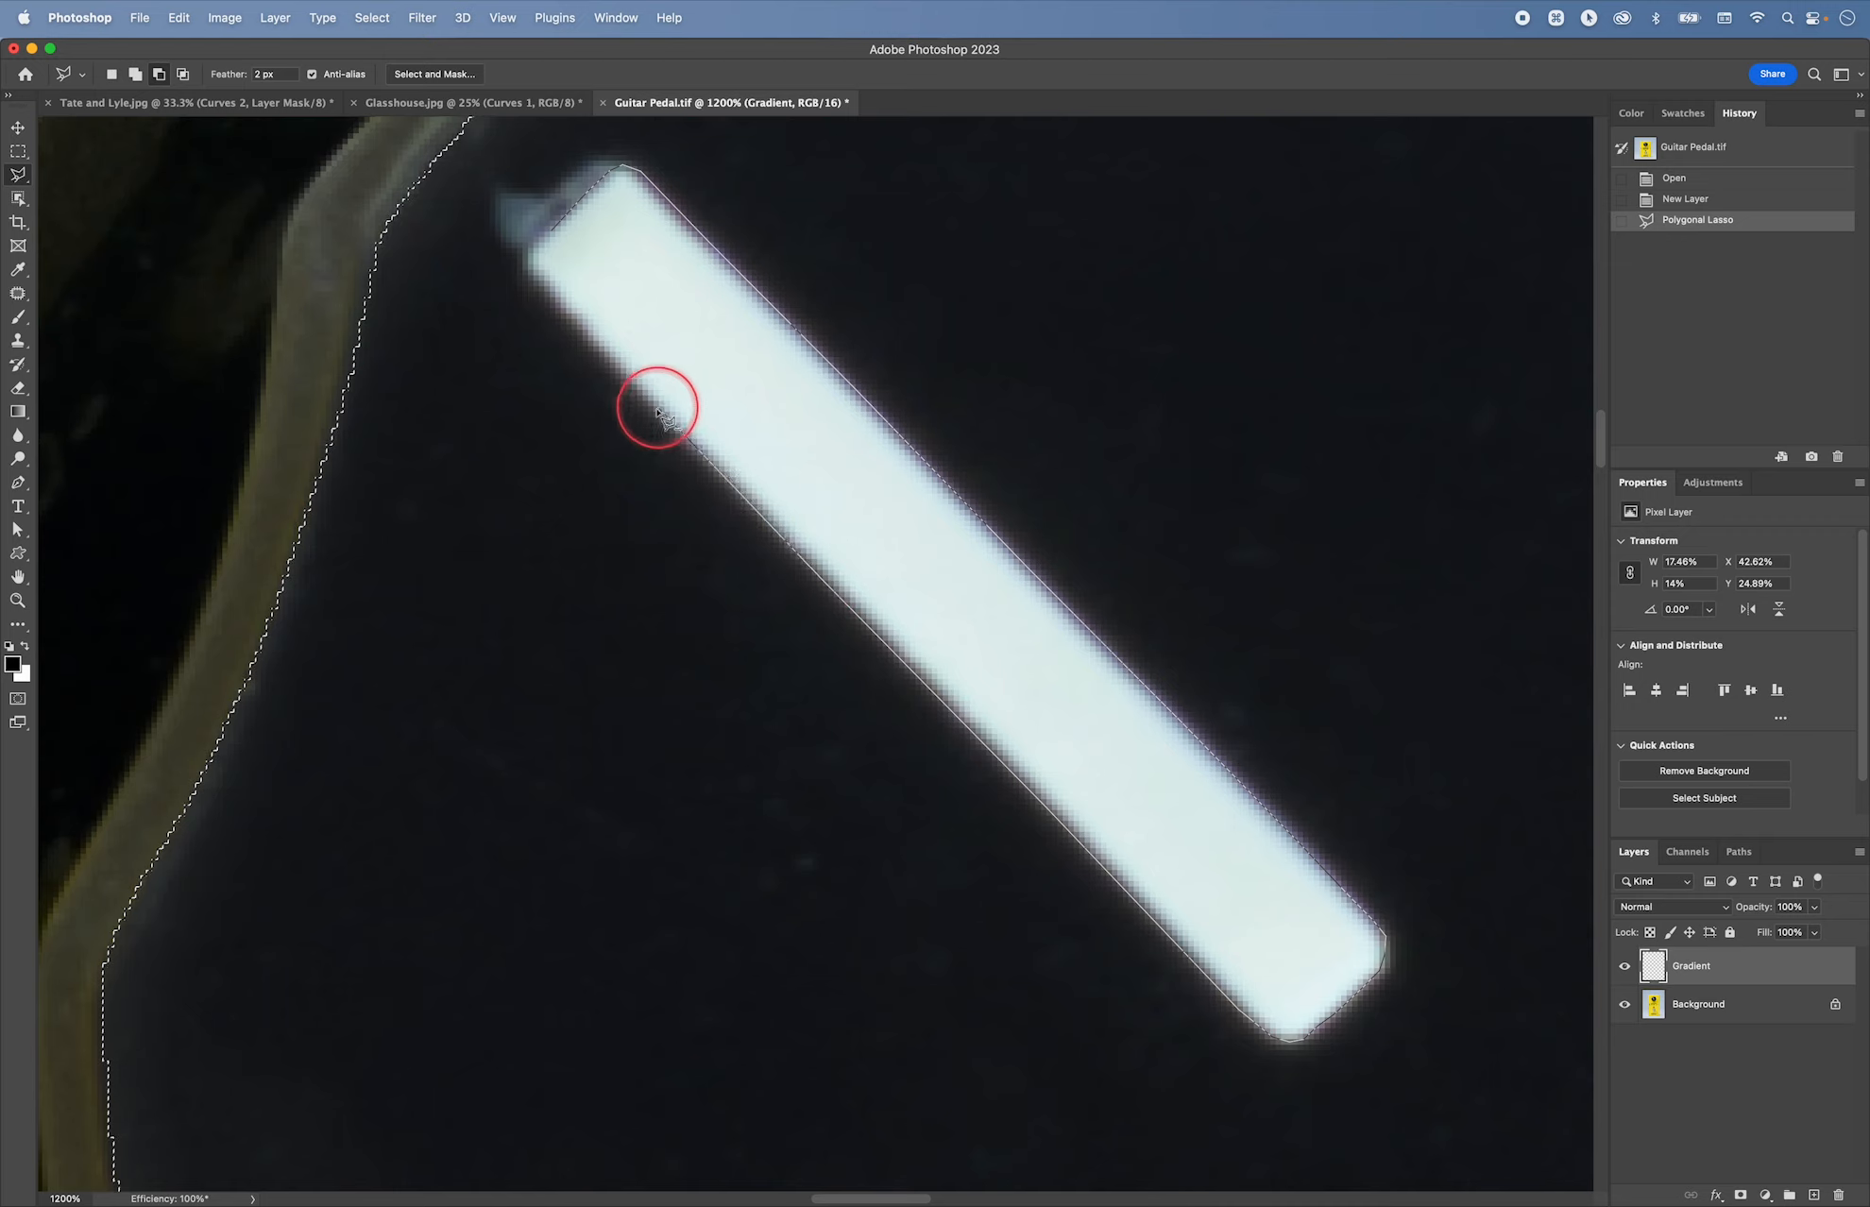
{"action": "left_click", "coordinate": [593, 349]}
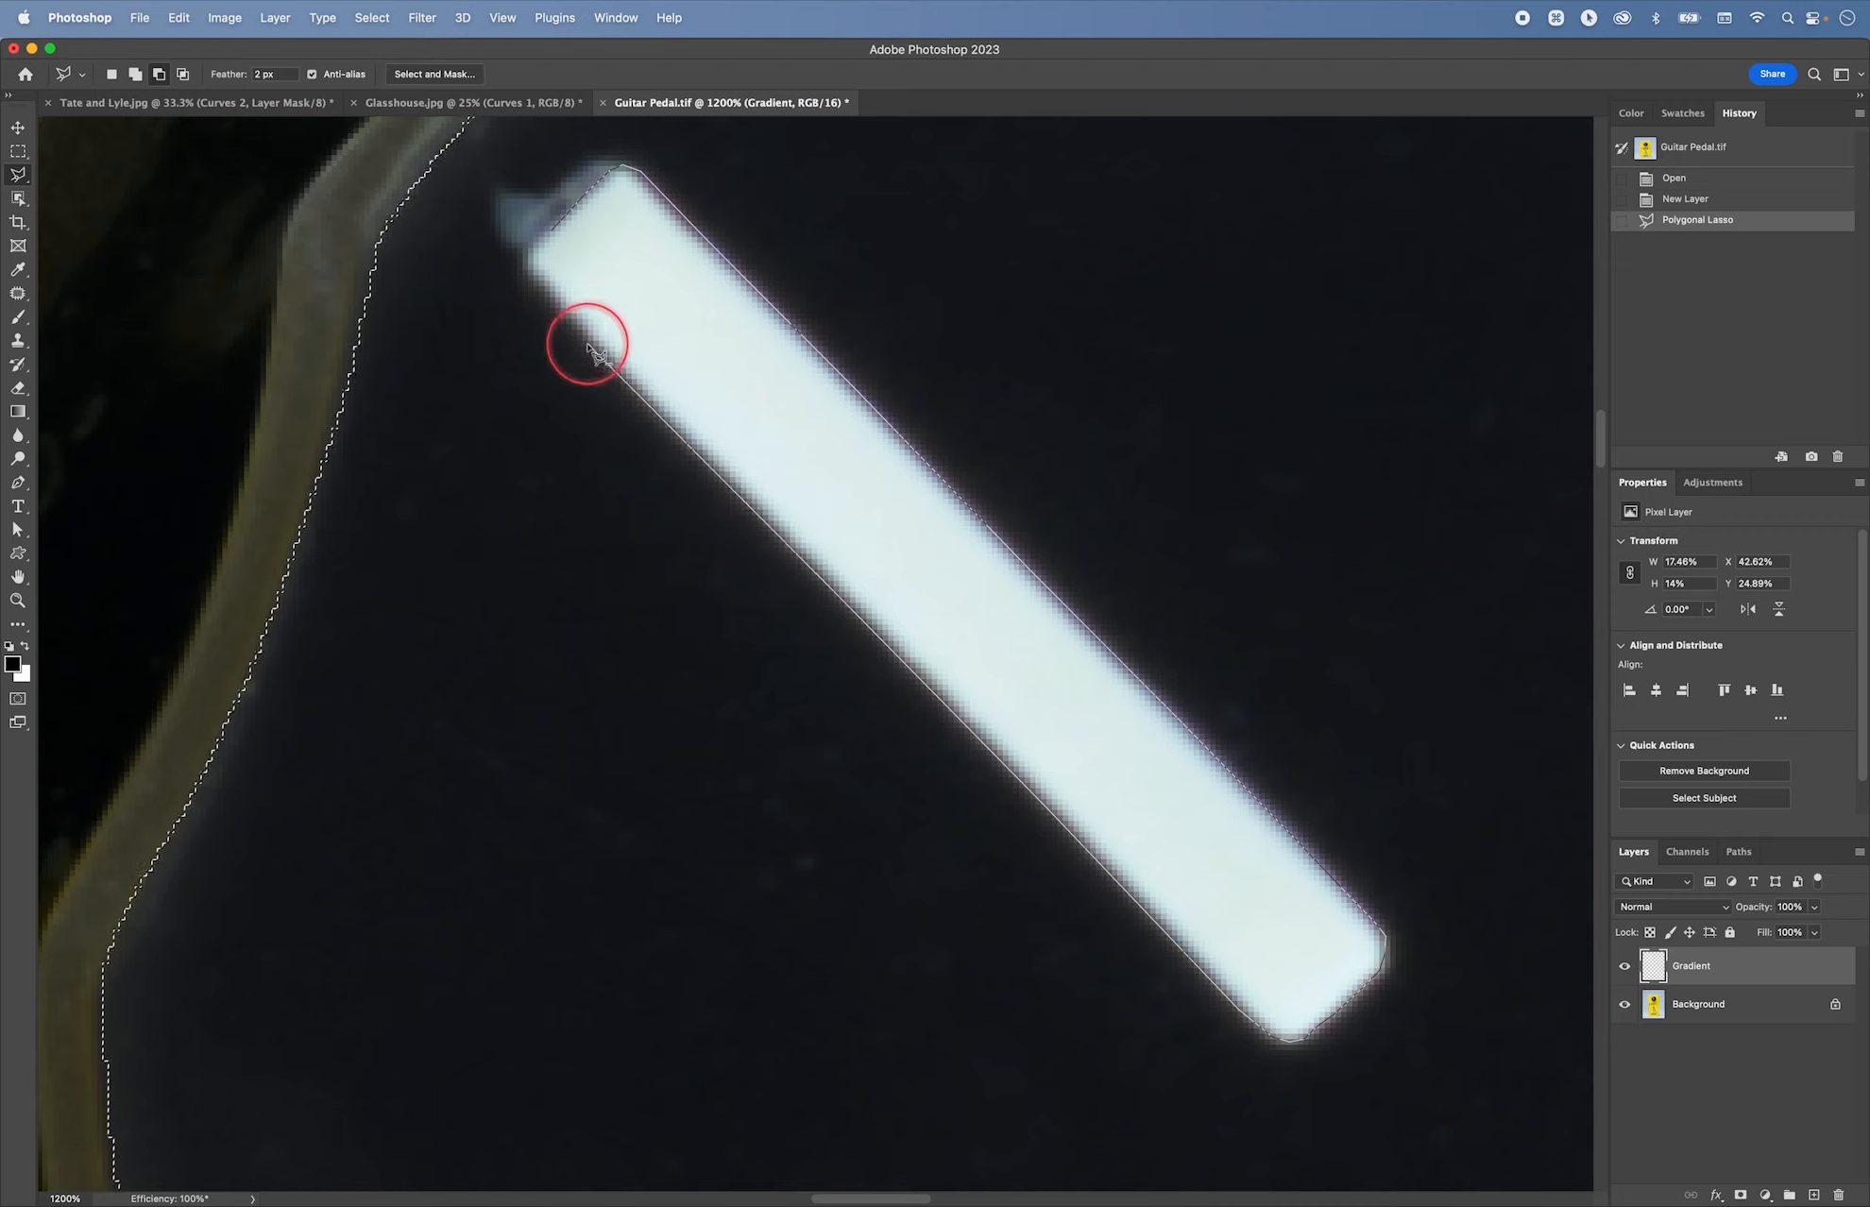
{"action": "left_click", "coordinate": [549, 295]}
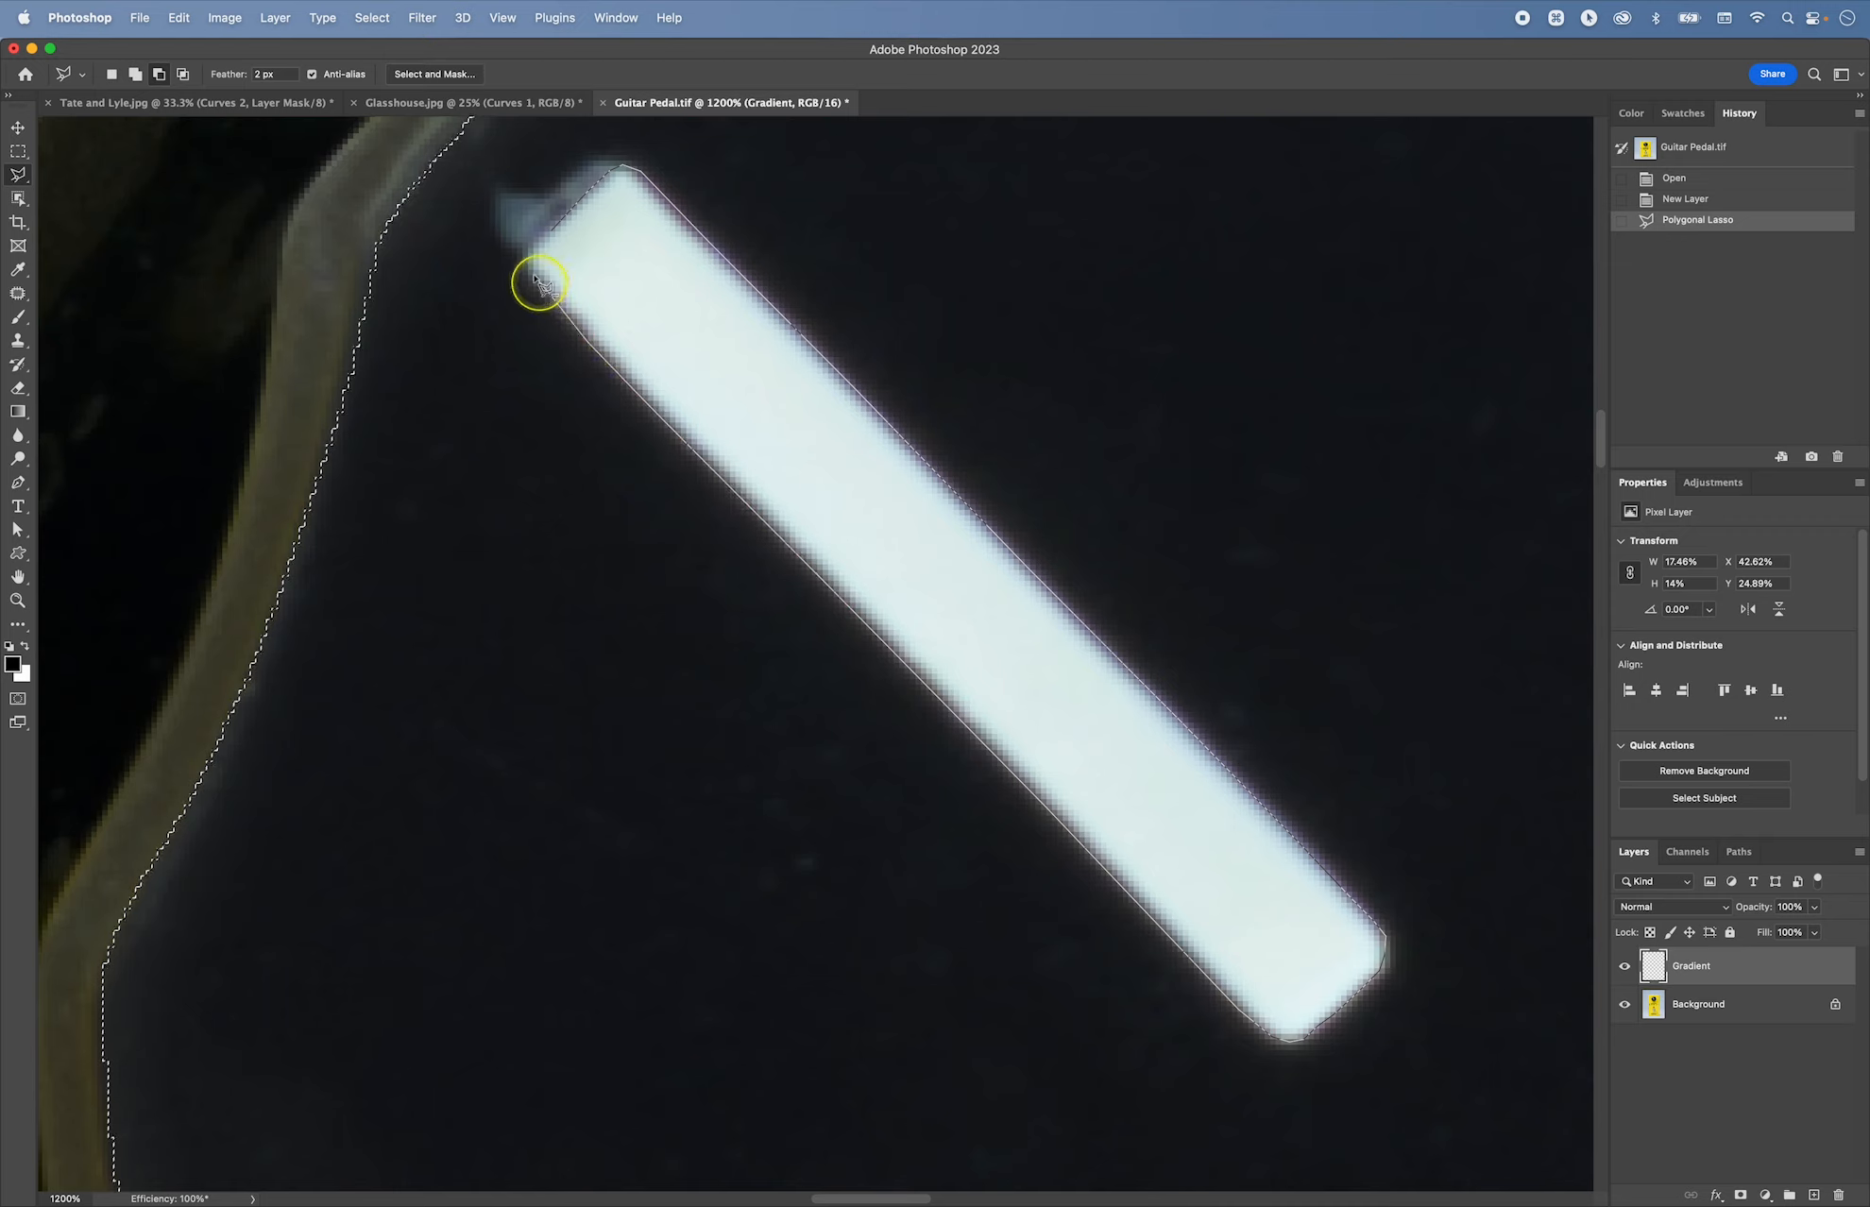
{"action": "left_click", "coordinate": [526, 257]}
{"action": "left_click", "coordinate": [546, 238]}
{"action": "left_click", "coordinate": [562, 227]}
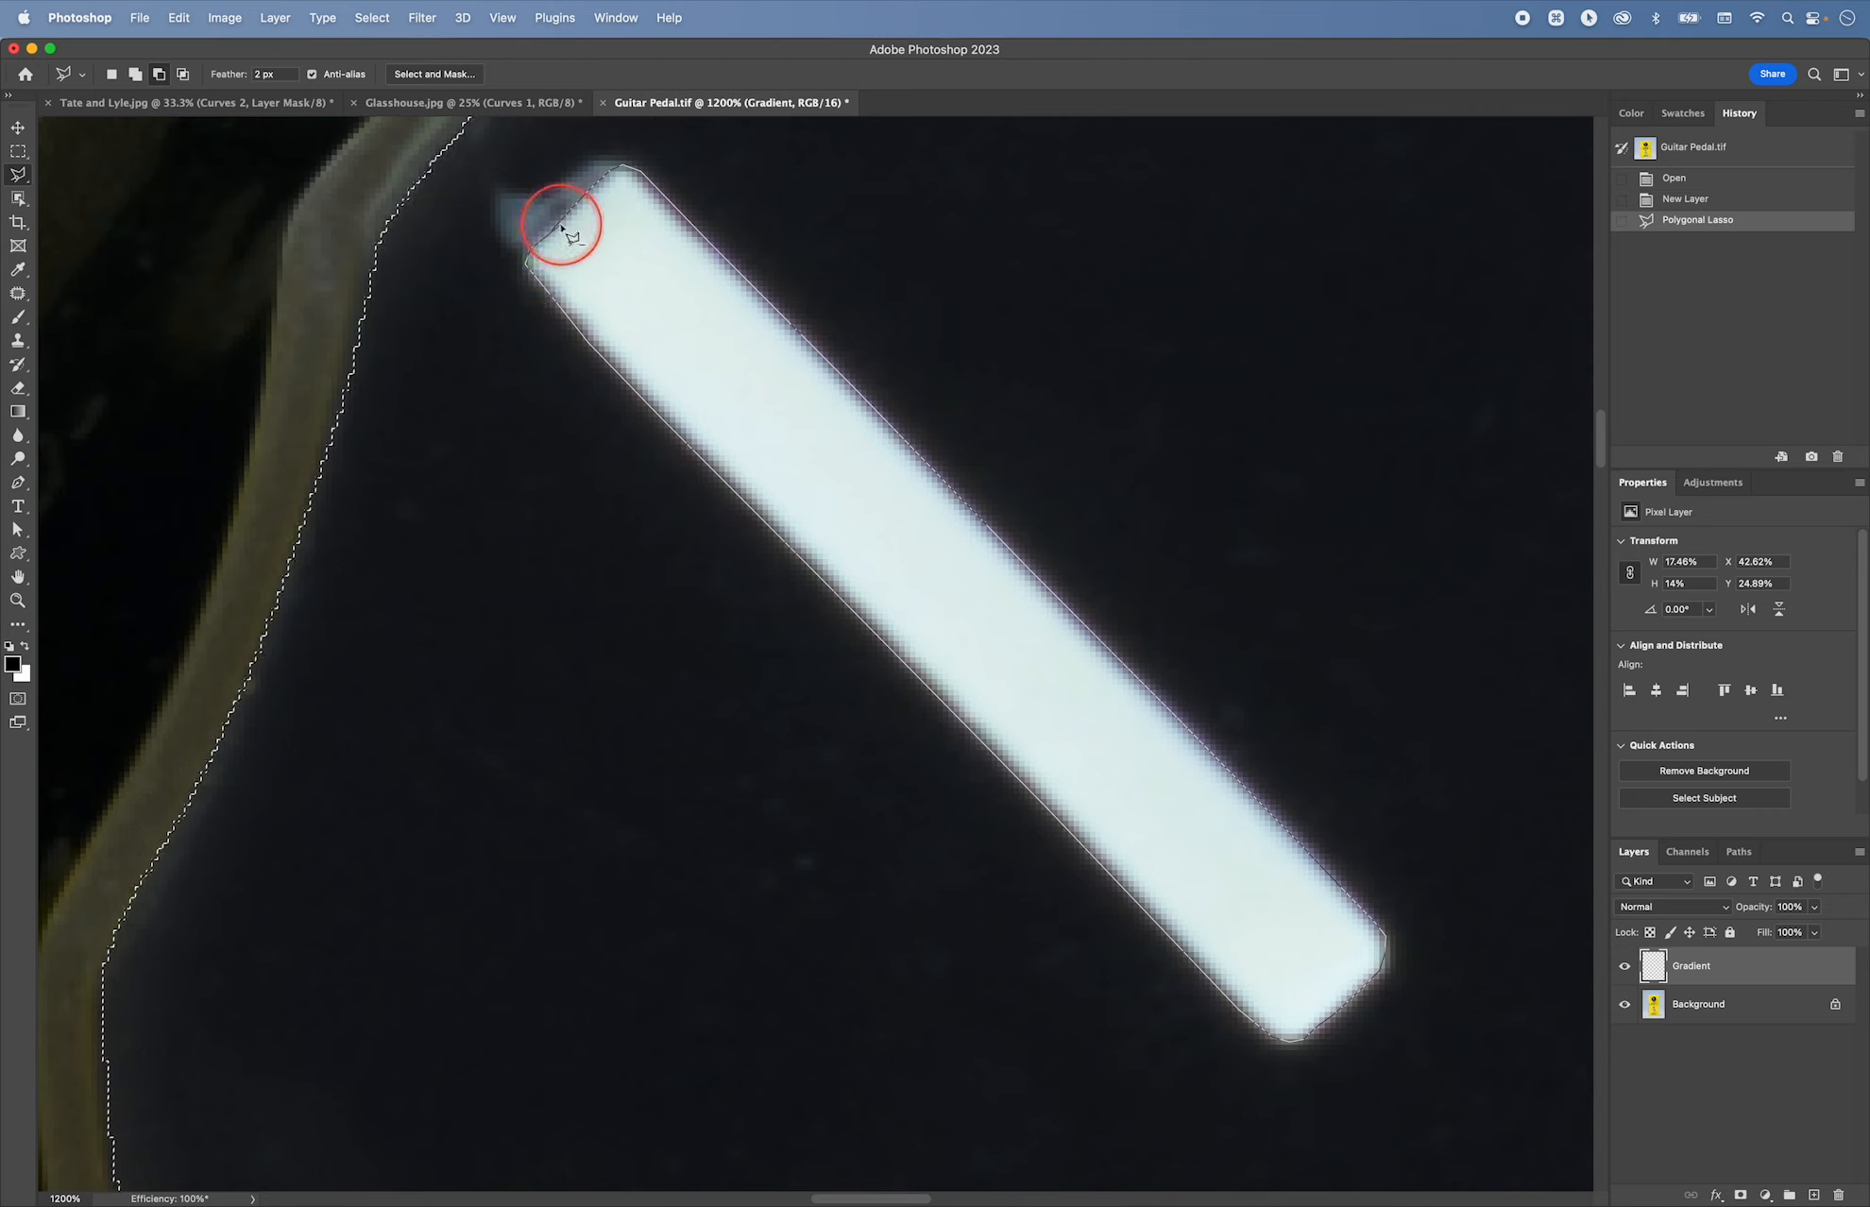
{"action": "left_click", "coordinate": [557, 218]}
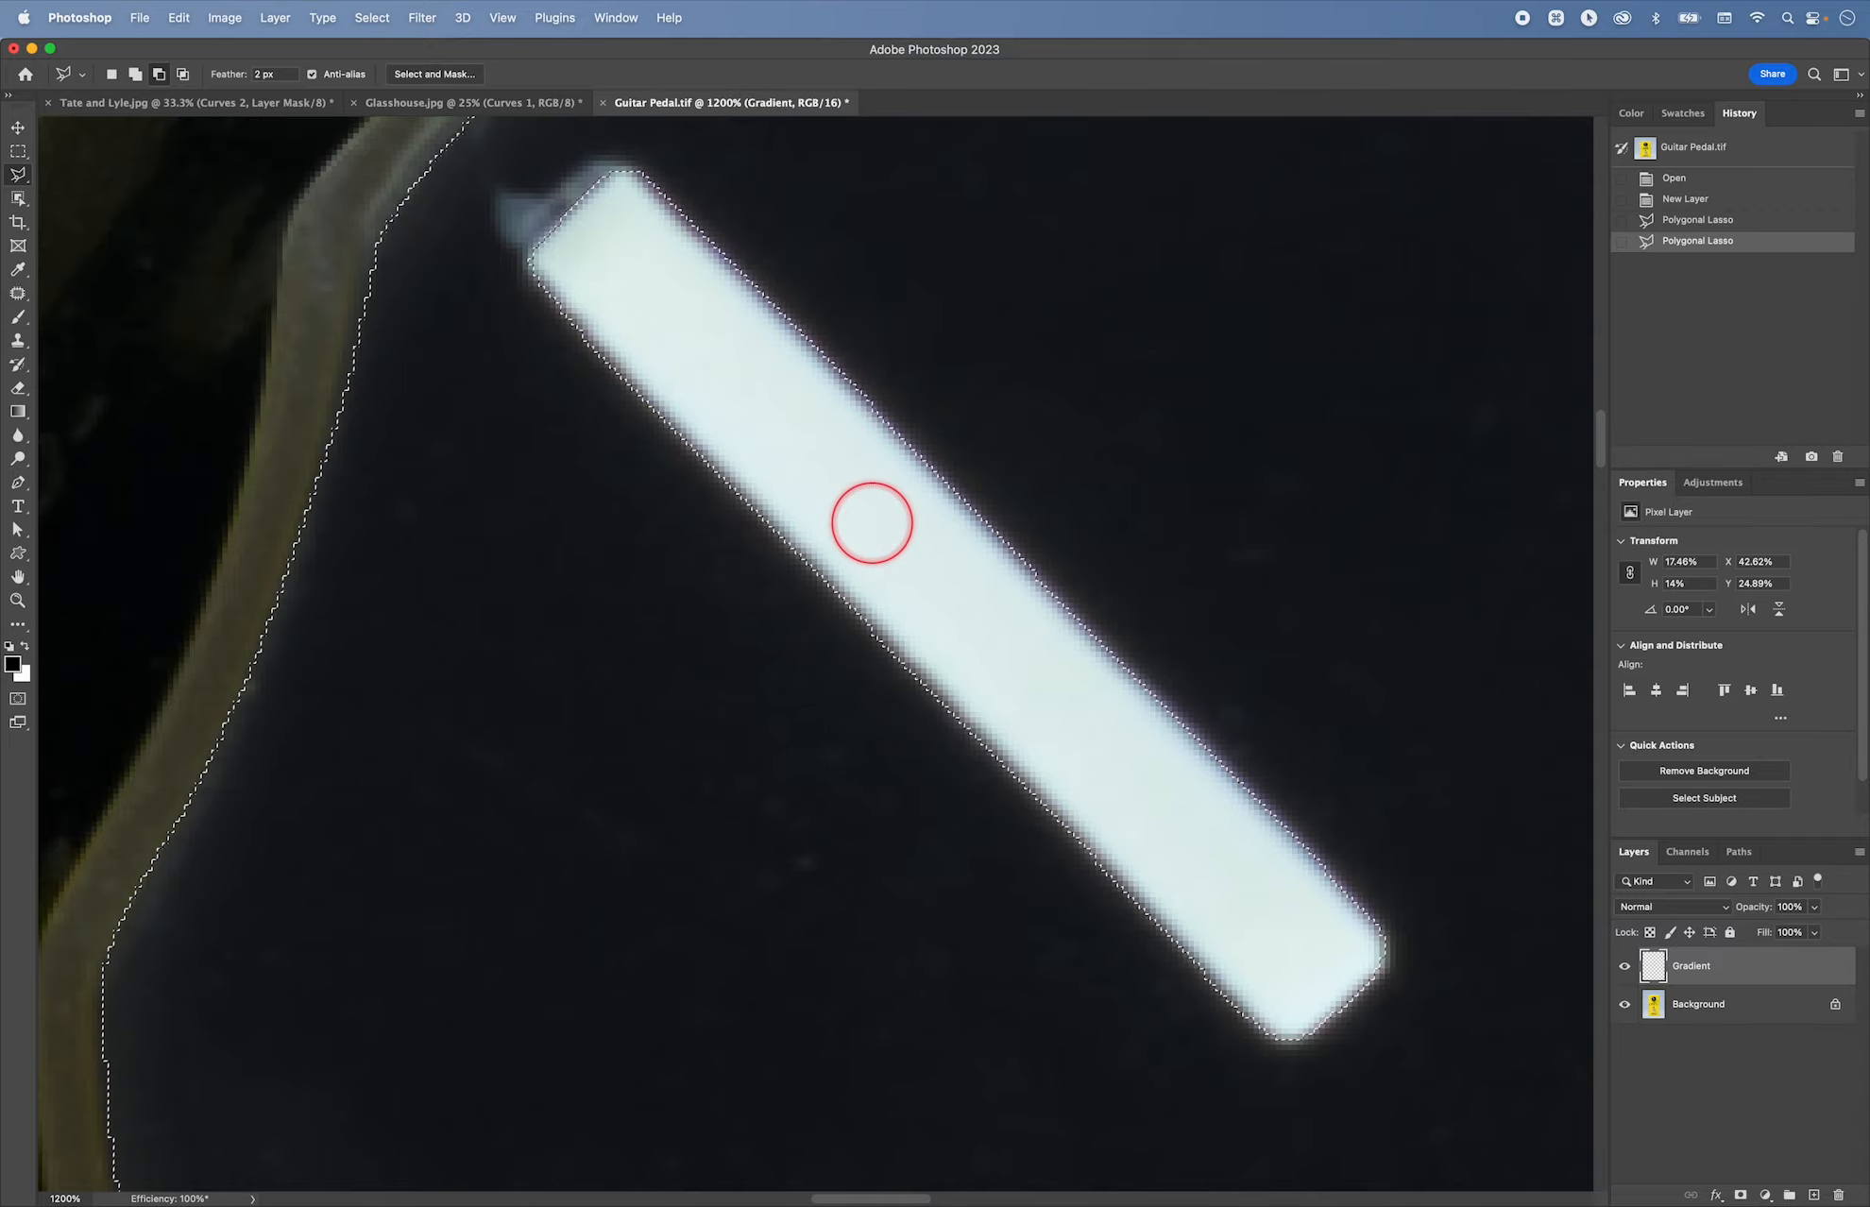
Step: Add a layer mask to the Gradient layer from the current knob selection
{"action": "key", "text": "super+minus"}
{"action": "key", "text": "super+minus"}
{"action": "key", "text": "super+minus"}
{"action": "key", "text": "super+minus"}
{"action": "key", "text": "super+minus"}
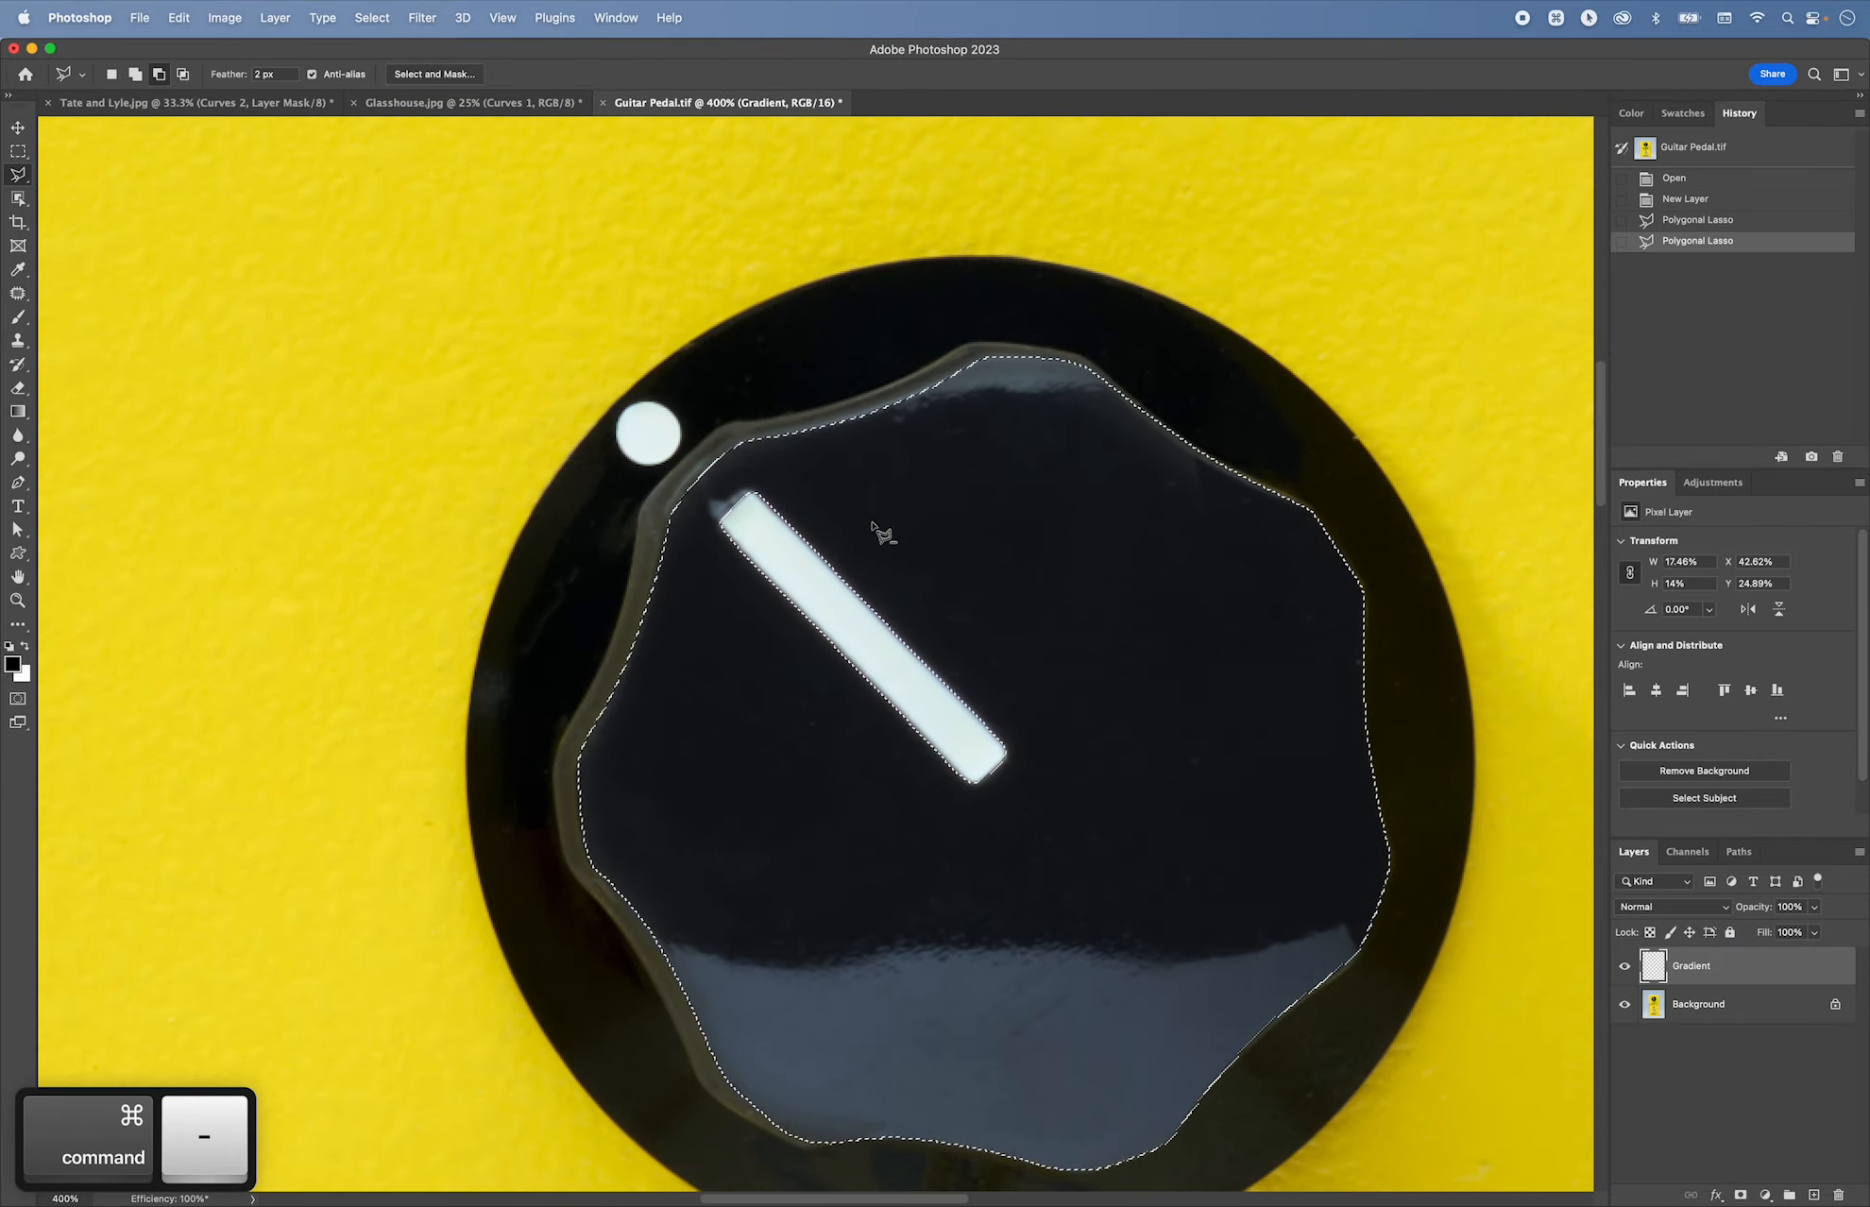
{"action": "left_click", "coordinate": [1741, 1196]}
{"action": "key", "text": "super+minus"}
{"action": "left_click_drag", "start_coordinate": [1518, 984], "coordinate": [1400, 903]}
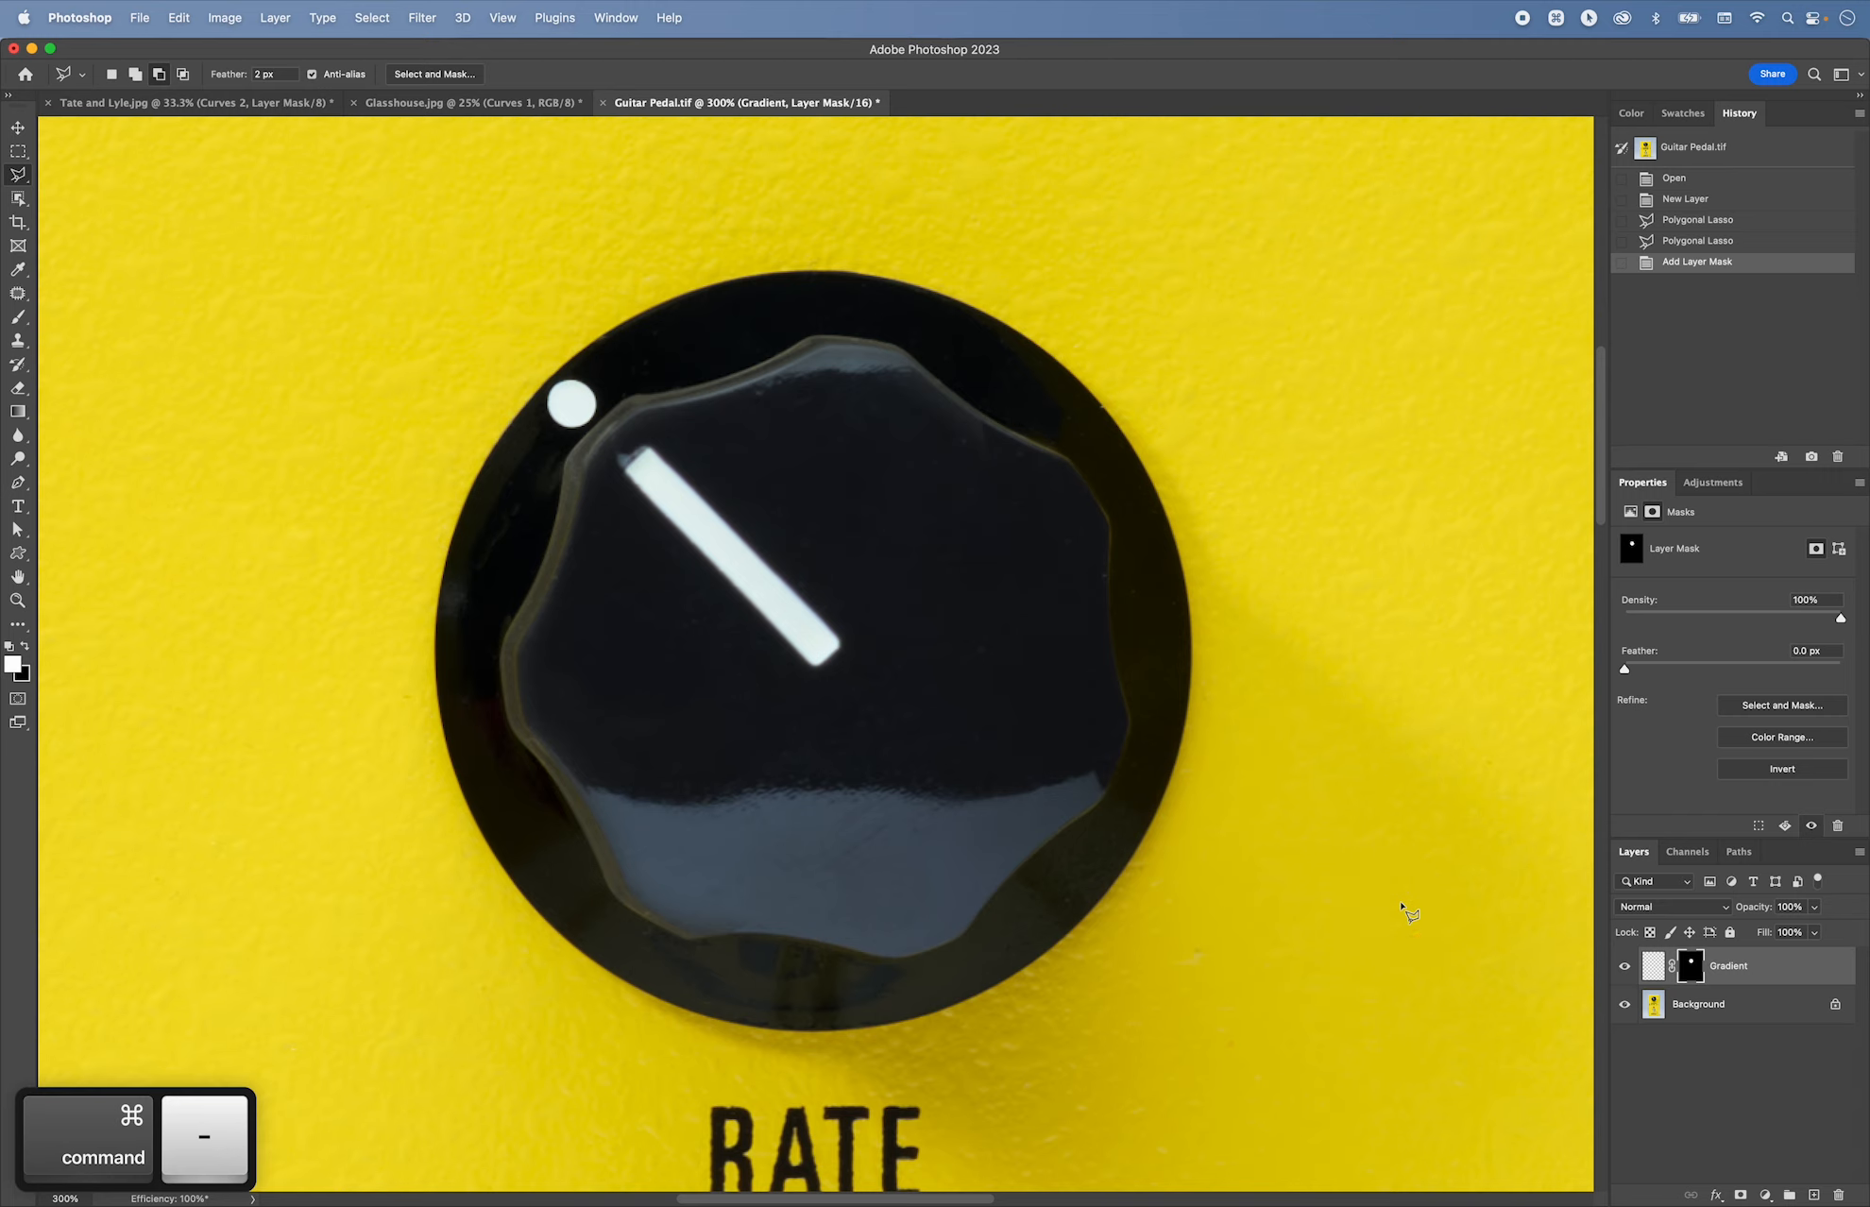
Step: Sample the knob's lower highlight from the Background layer as the foreground colour, #49515d
{"action": "key", "text": "g"}
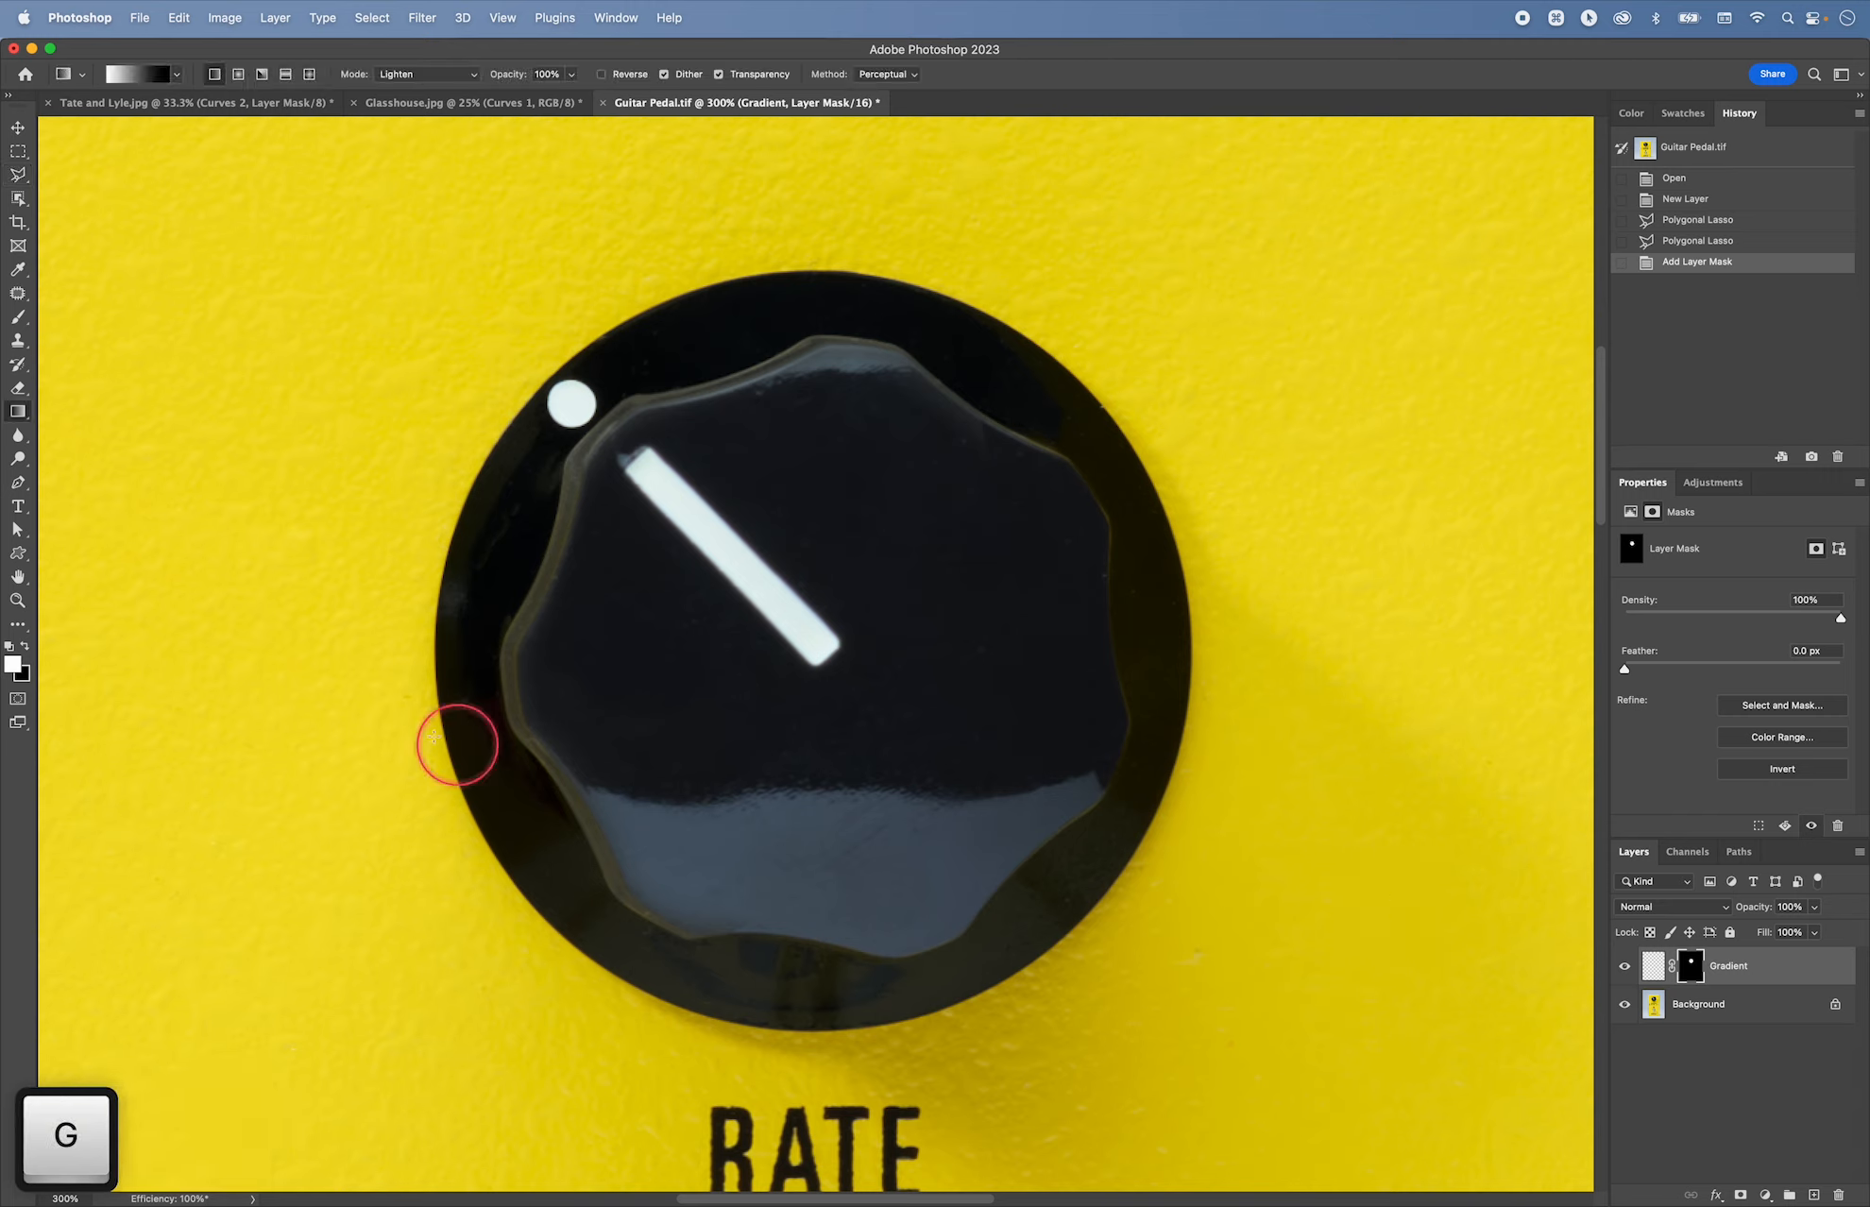
{"action": "left_click", "coordinate": [14, 664]}
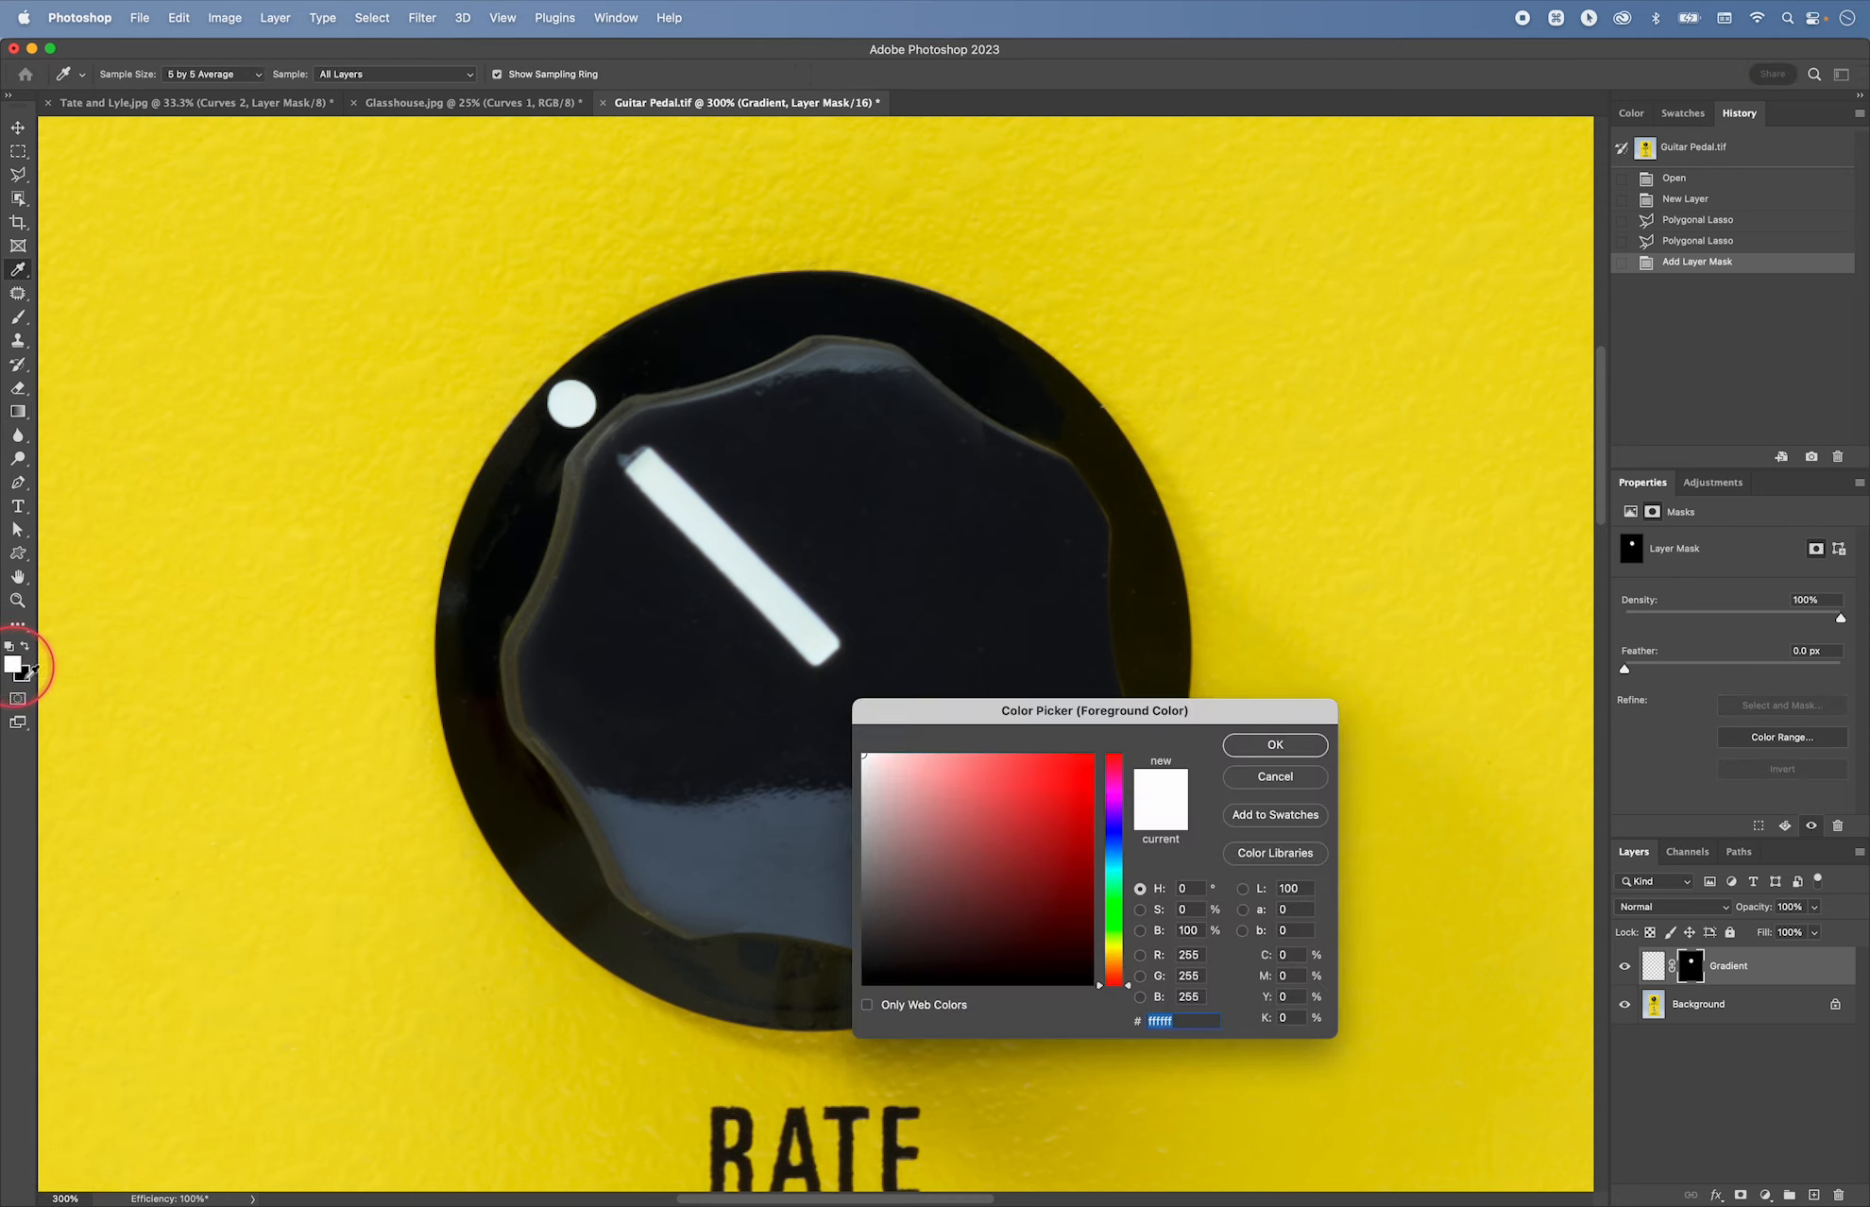
{"action": "left_click_drag", "start_coordinate": [917, 711], "coordinate": [1250, 651]}
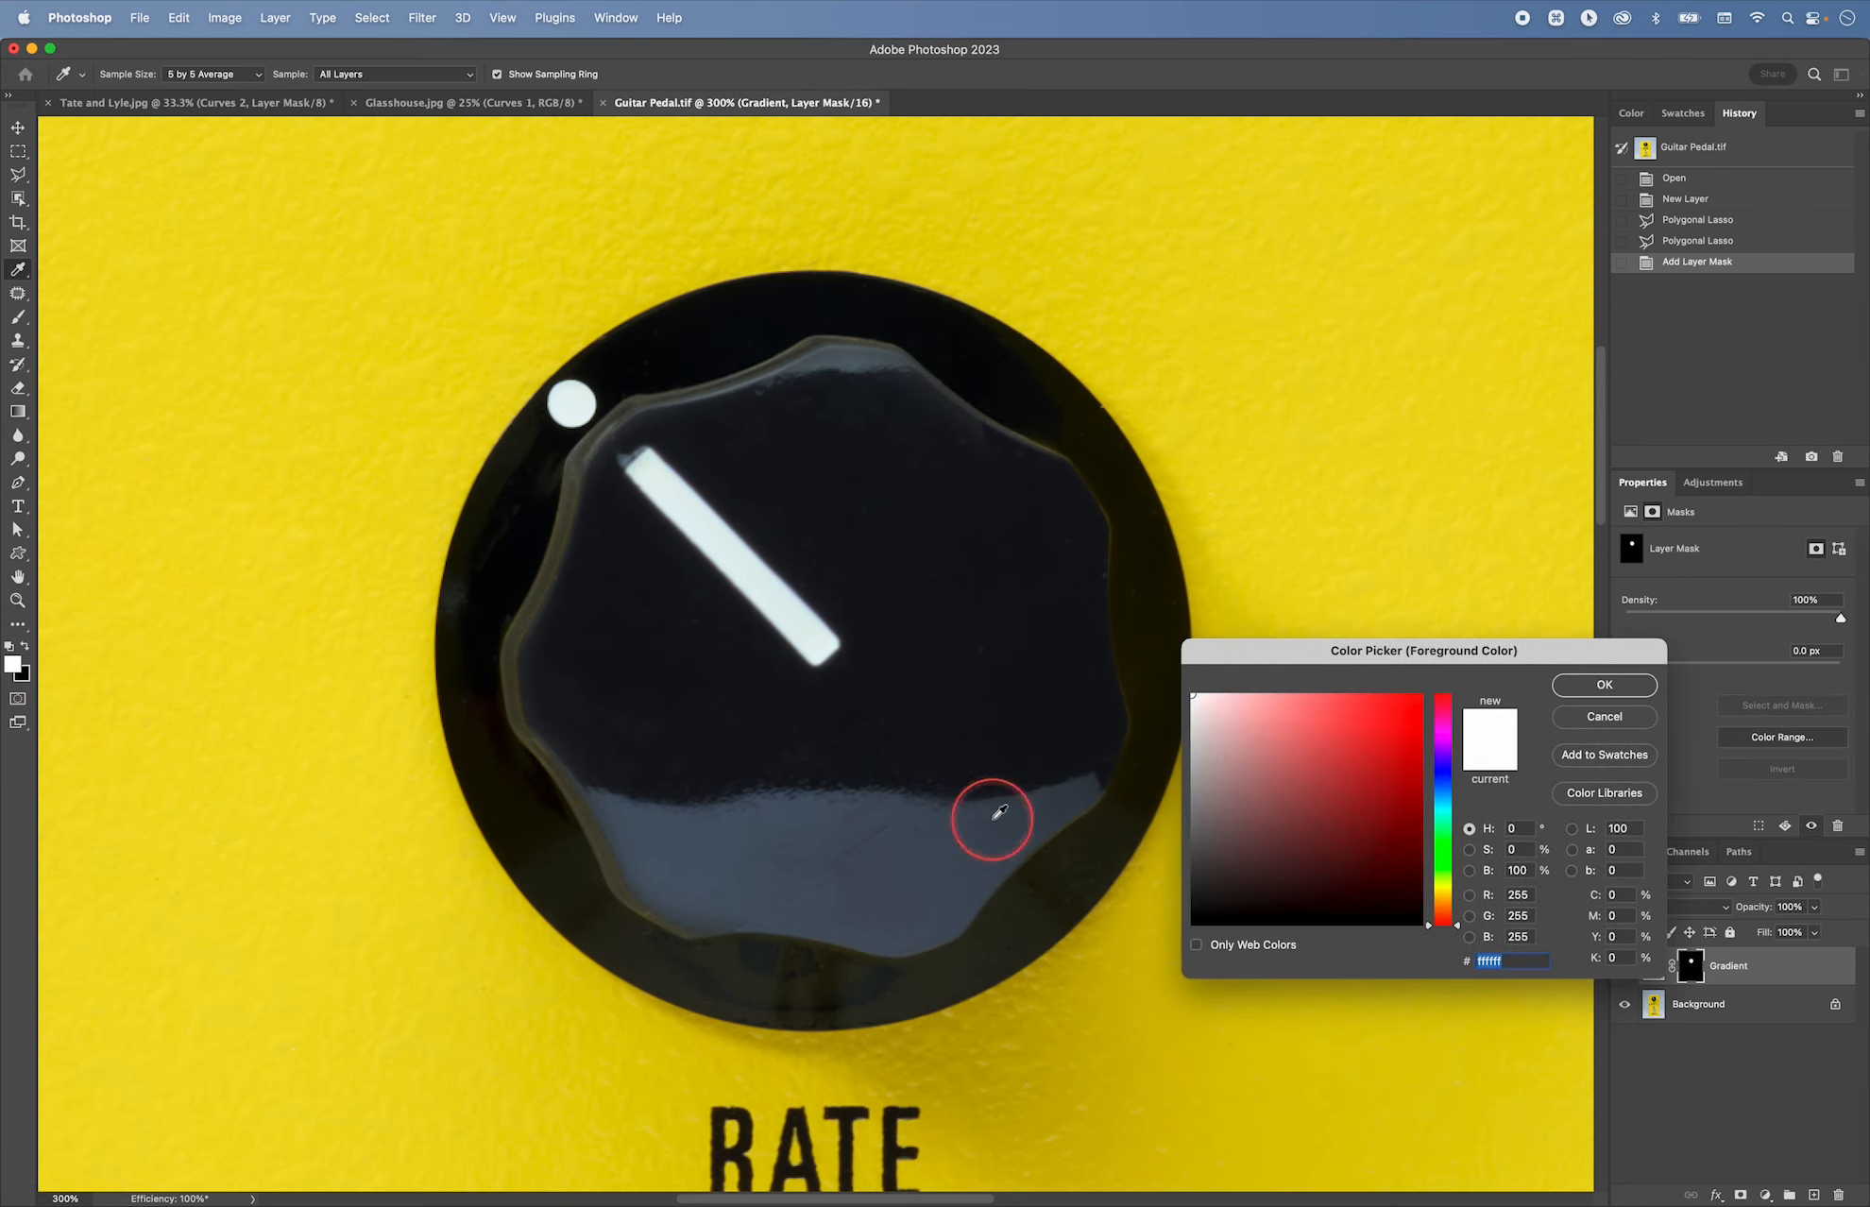
{"action": "left_click", "coordinate": [973, 907]}
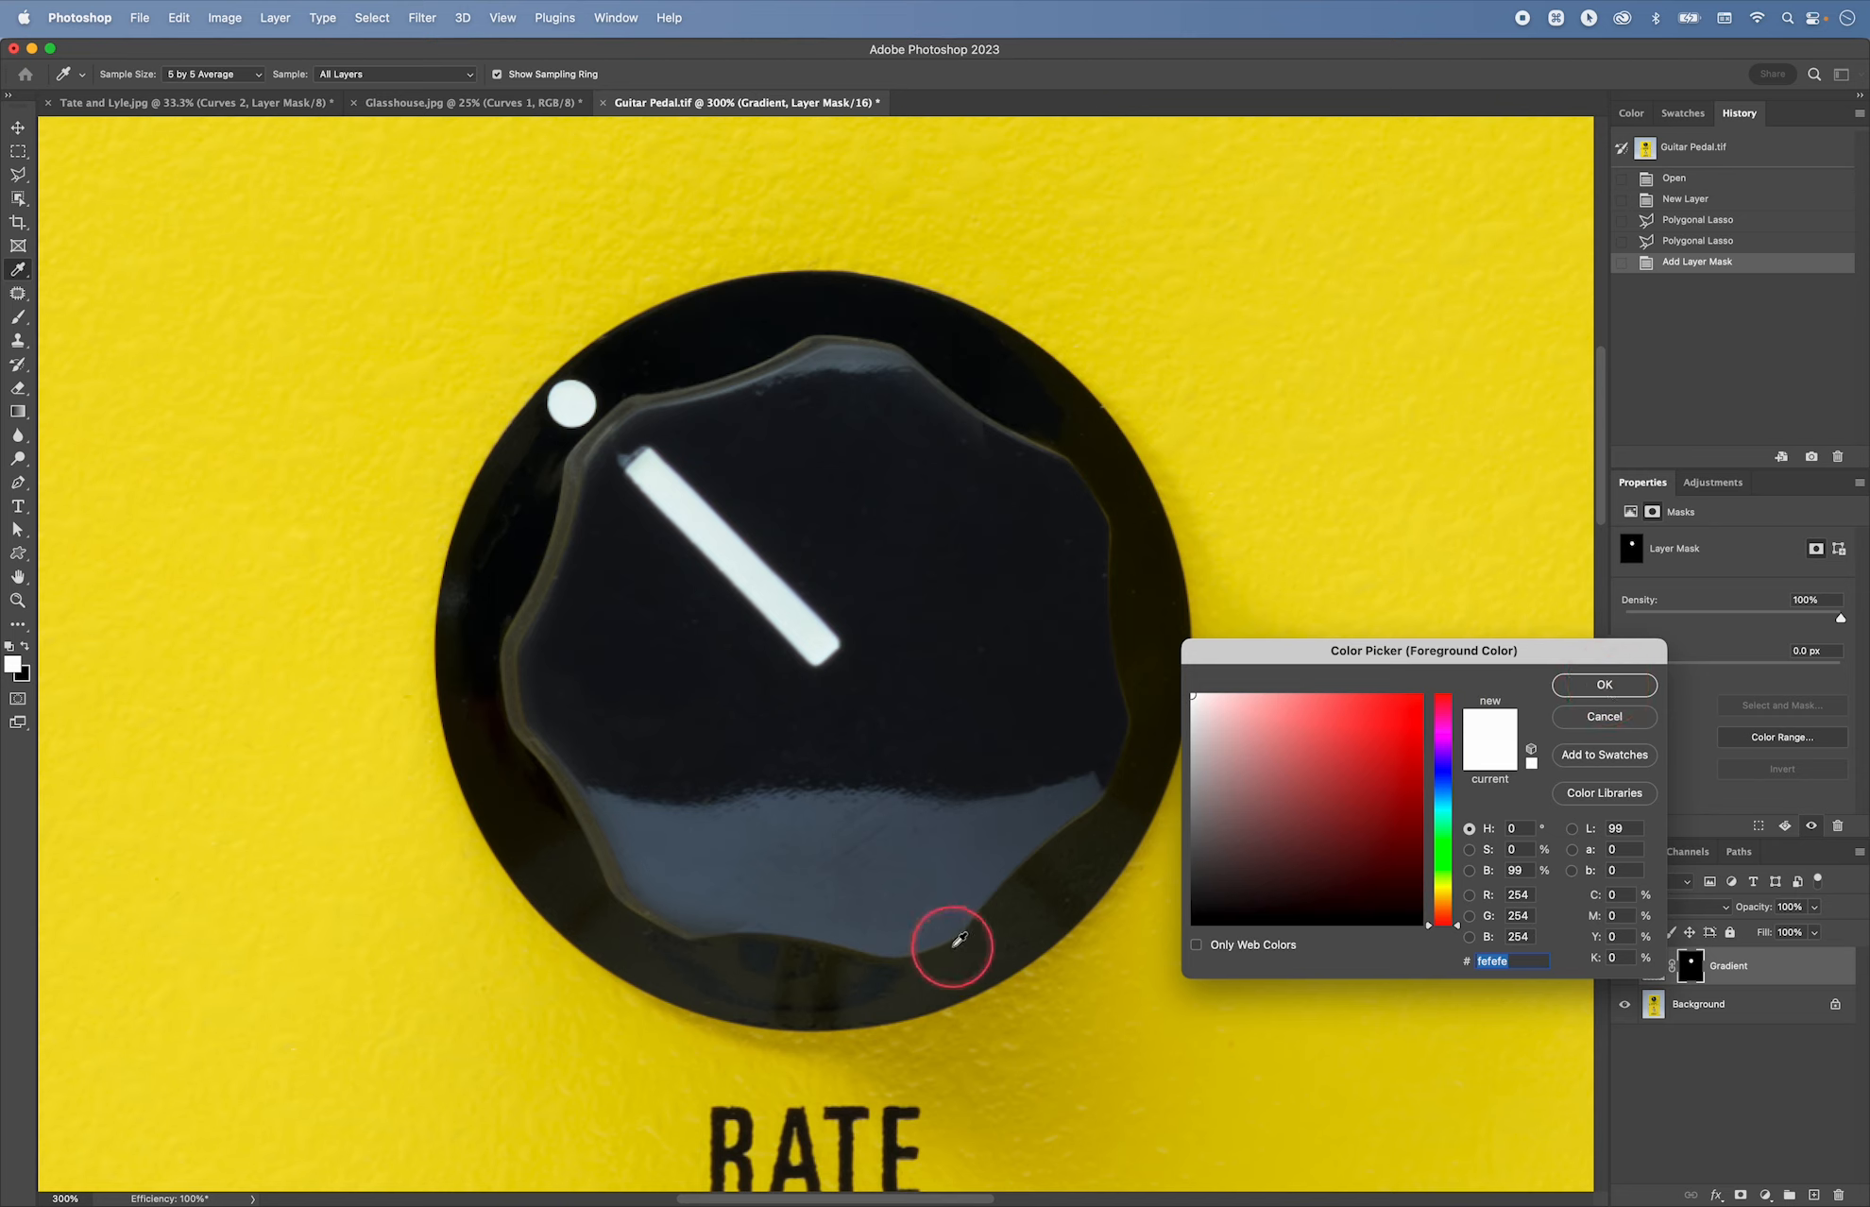
{"action": "left_click_drag", "start_coordinate": [974, 892], "coordinate": [1697, 1003]}
{"action": "left_click", "coordinate": [1702, 1005]}
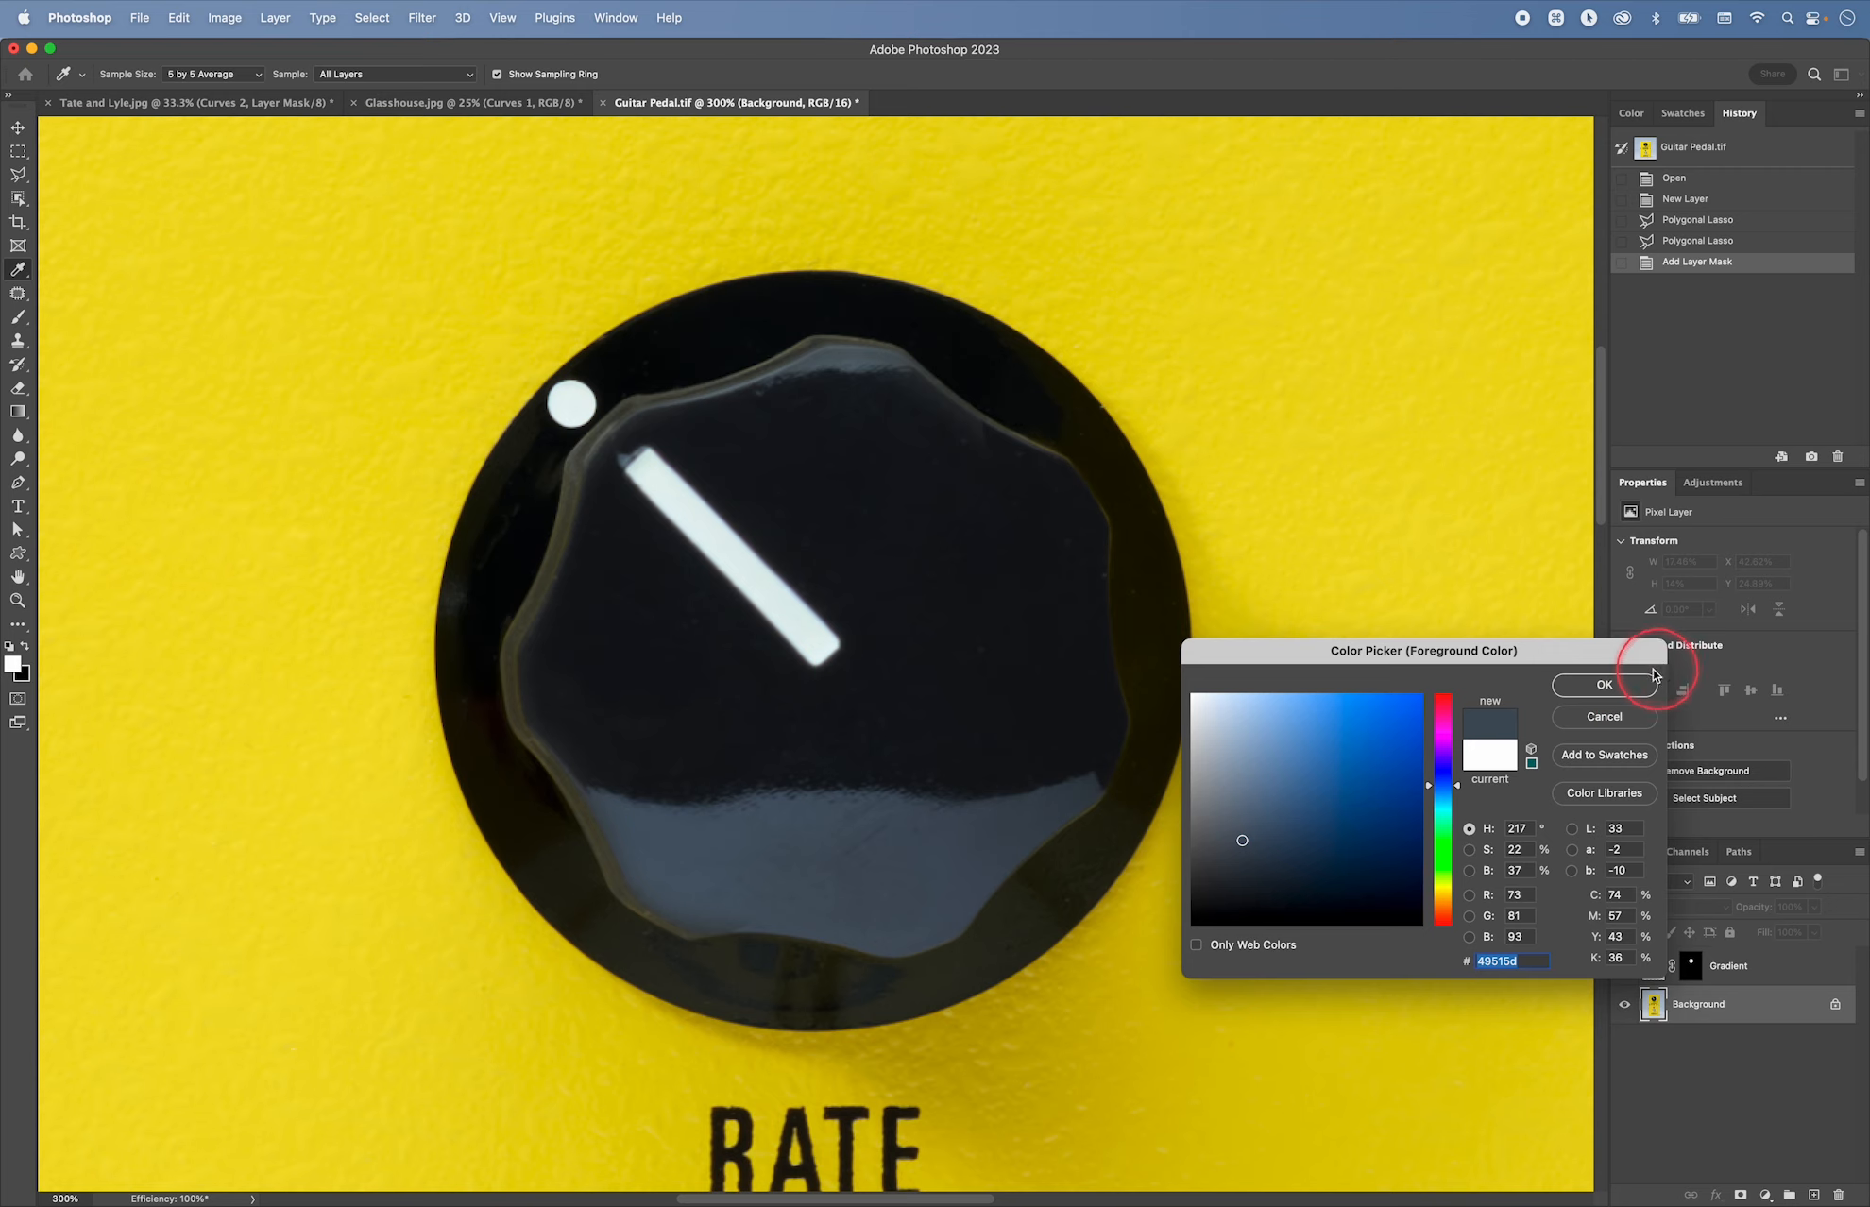
{"action": "left_click", "coordinate": [1605, 684]}
Step: Sample the knob's dark surface as the background colour, #1d2023, and make the Gradient layer's pixels active instead of its mask
{"action": "key", "text": "g"}
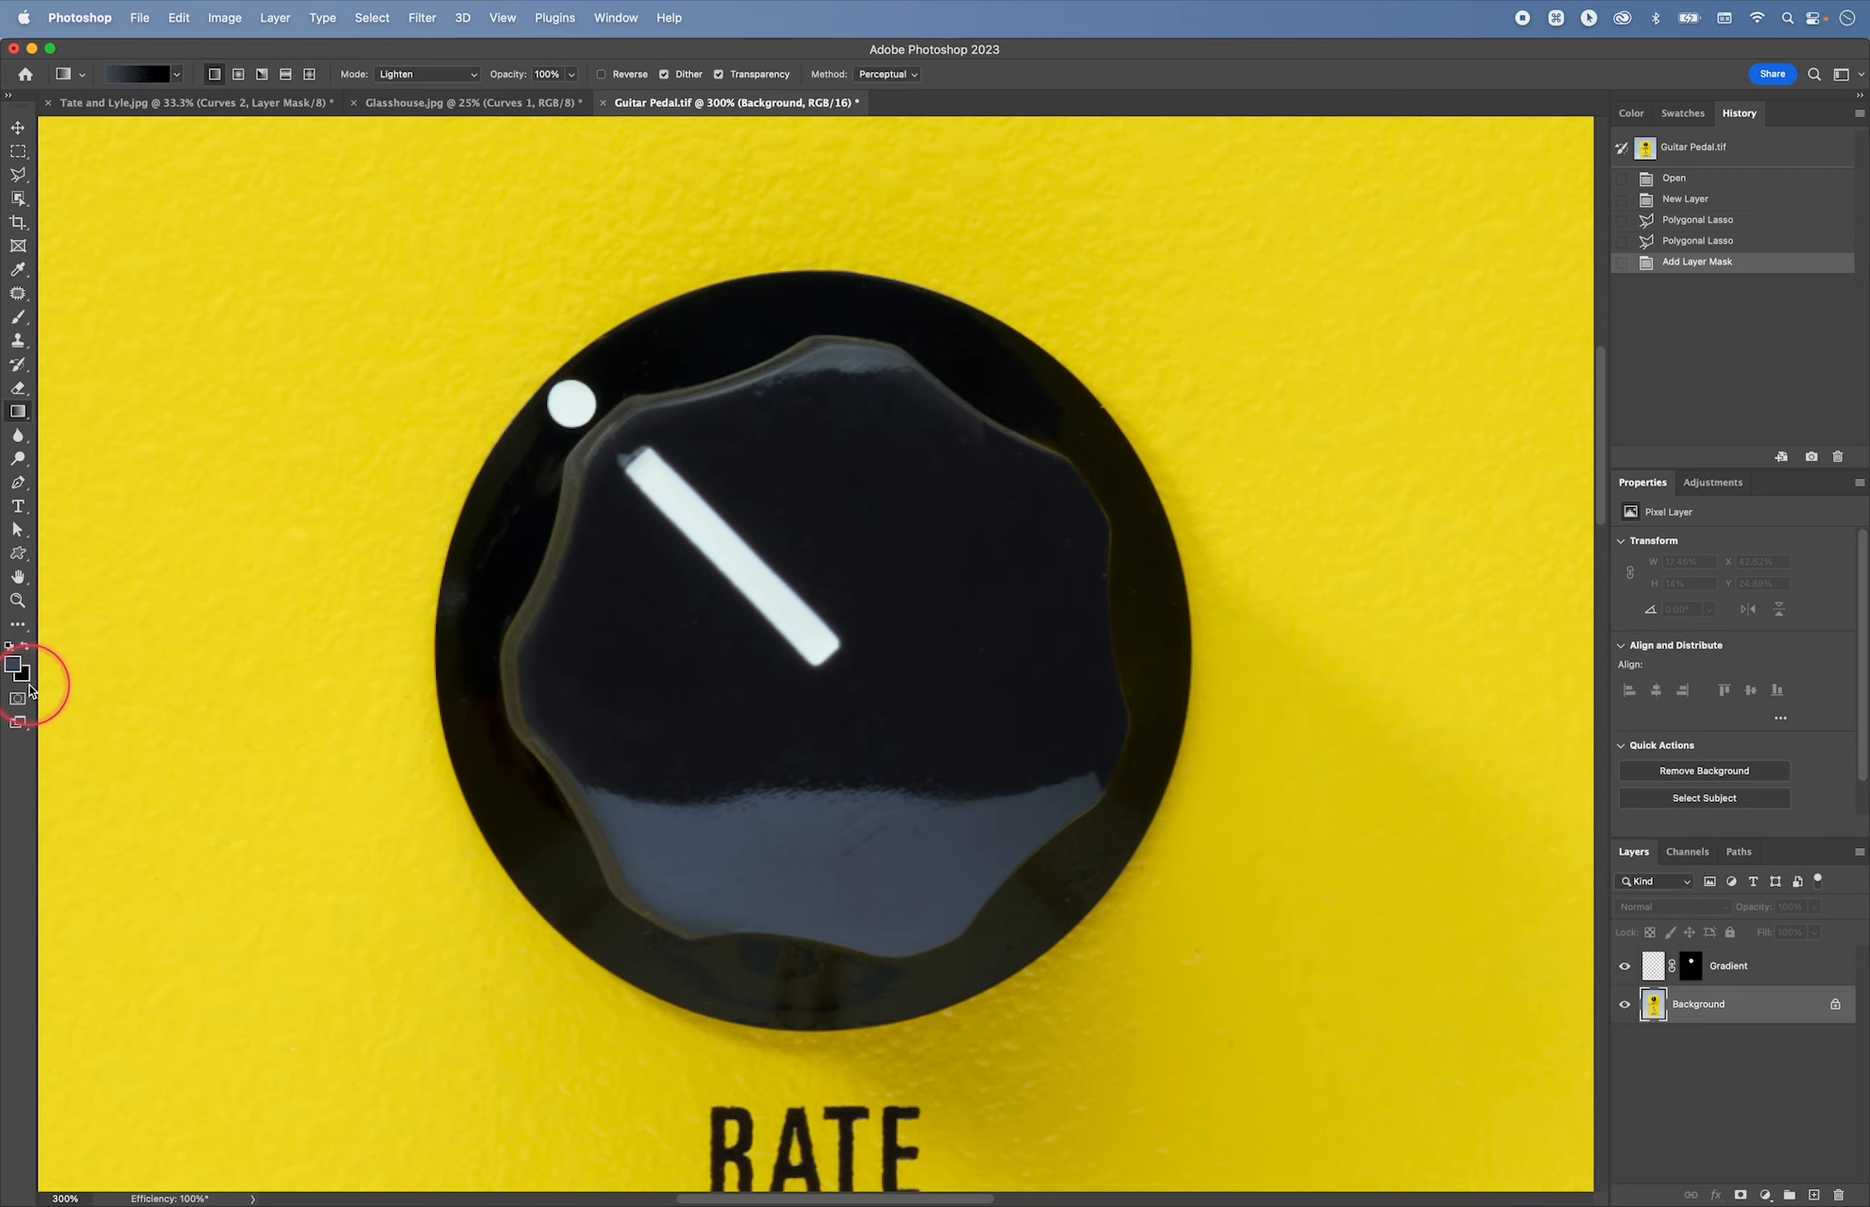
{"action": "left_click", "coordinate": [21, 675]}
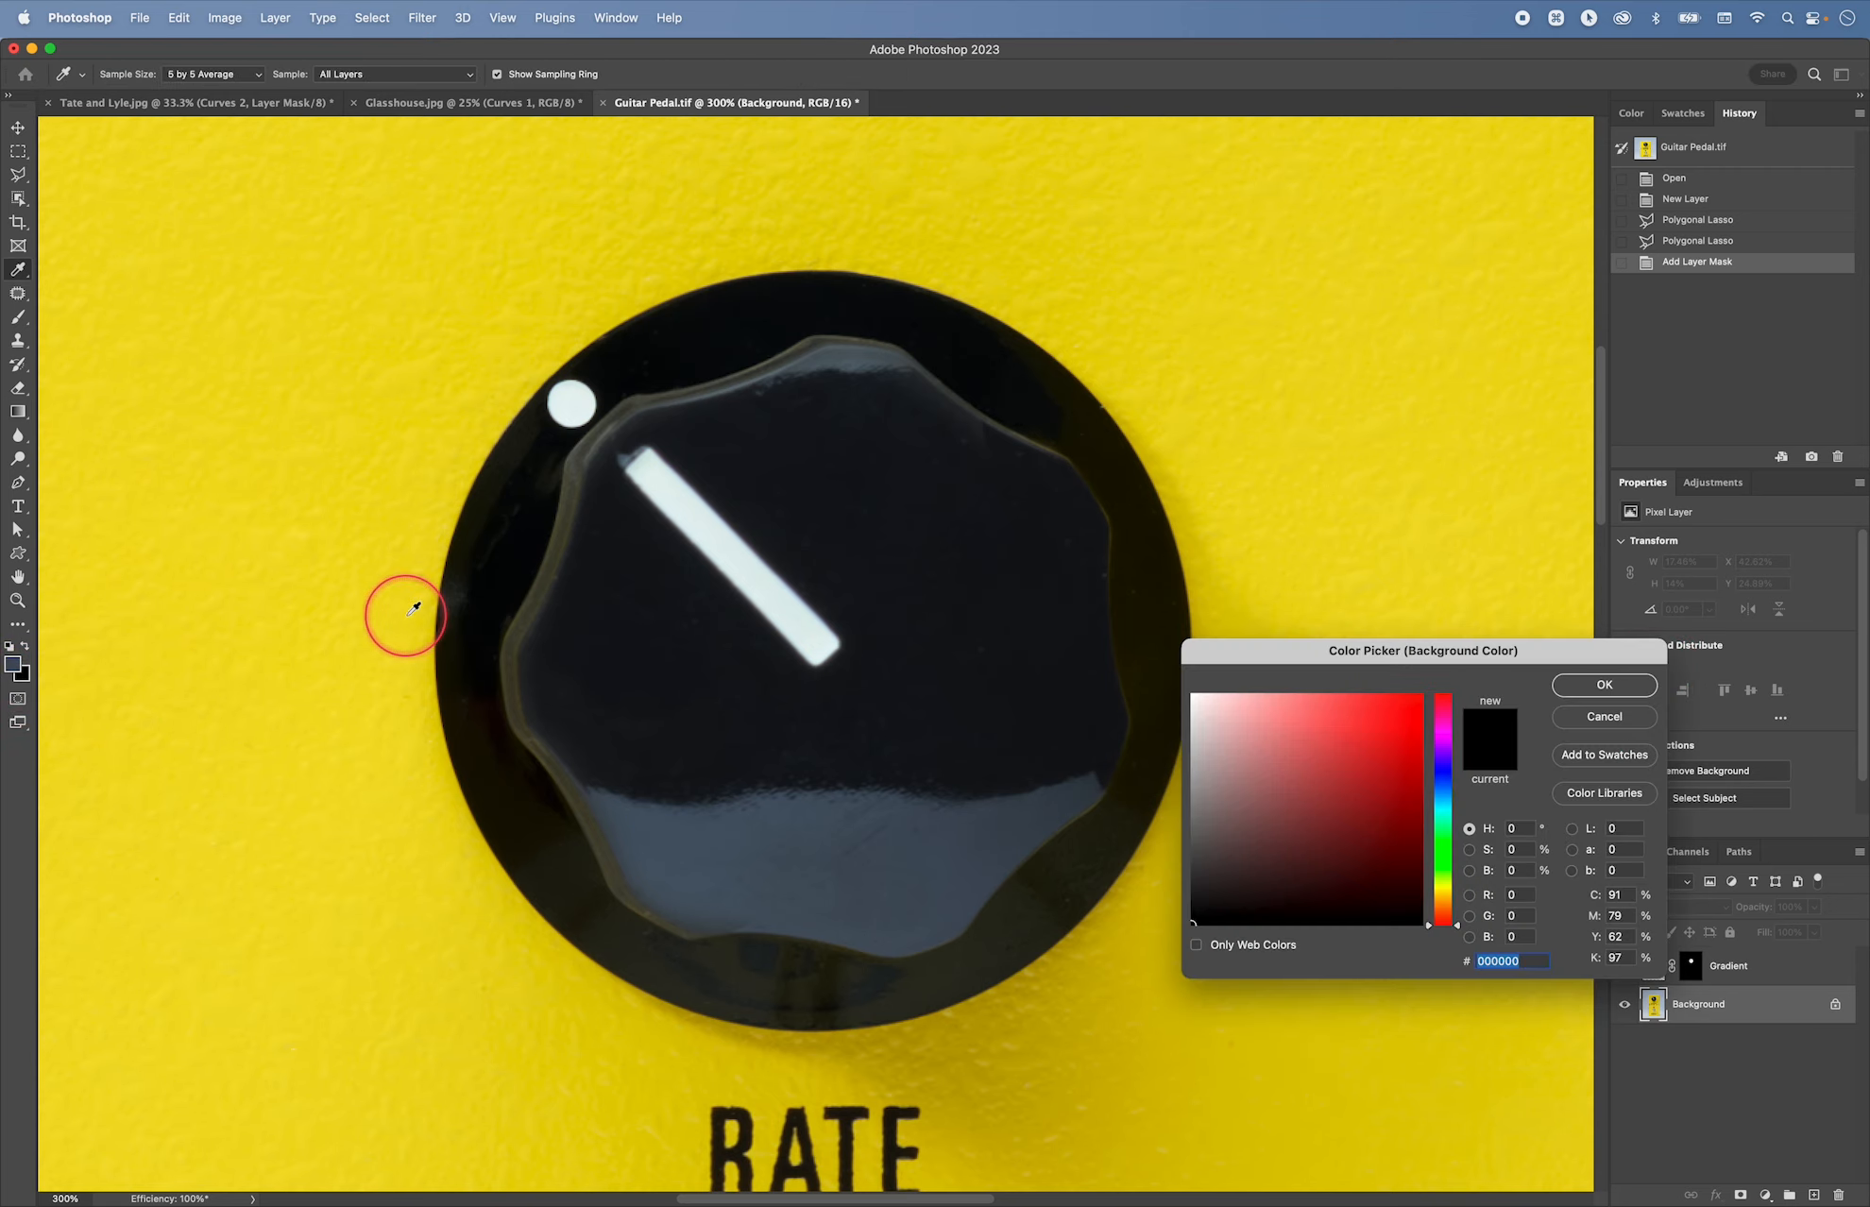
{"action": "left_click", "coordinate": [698, 420]}
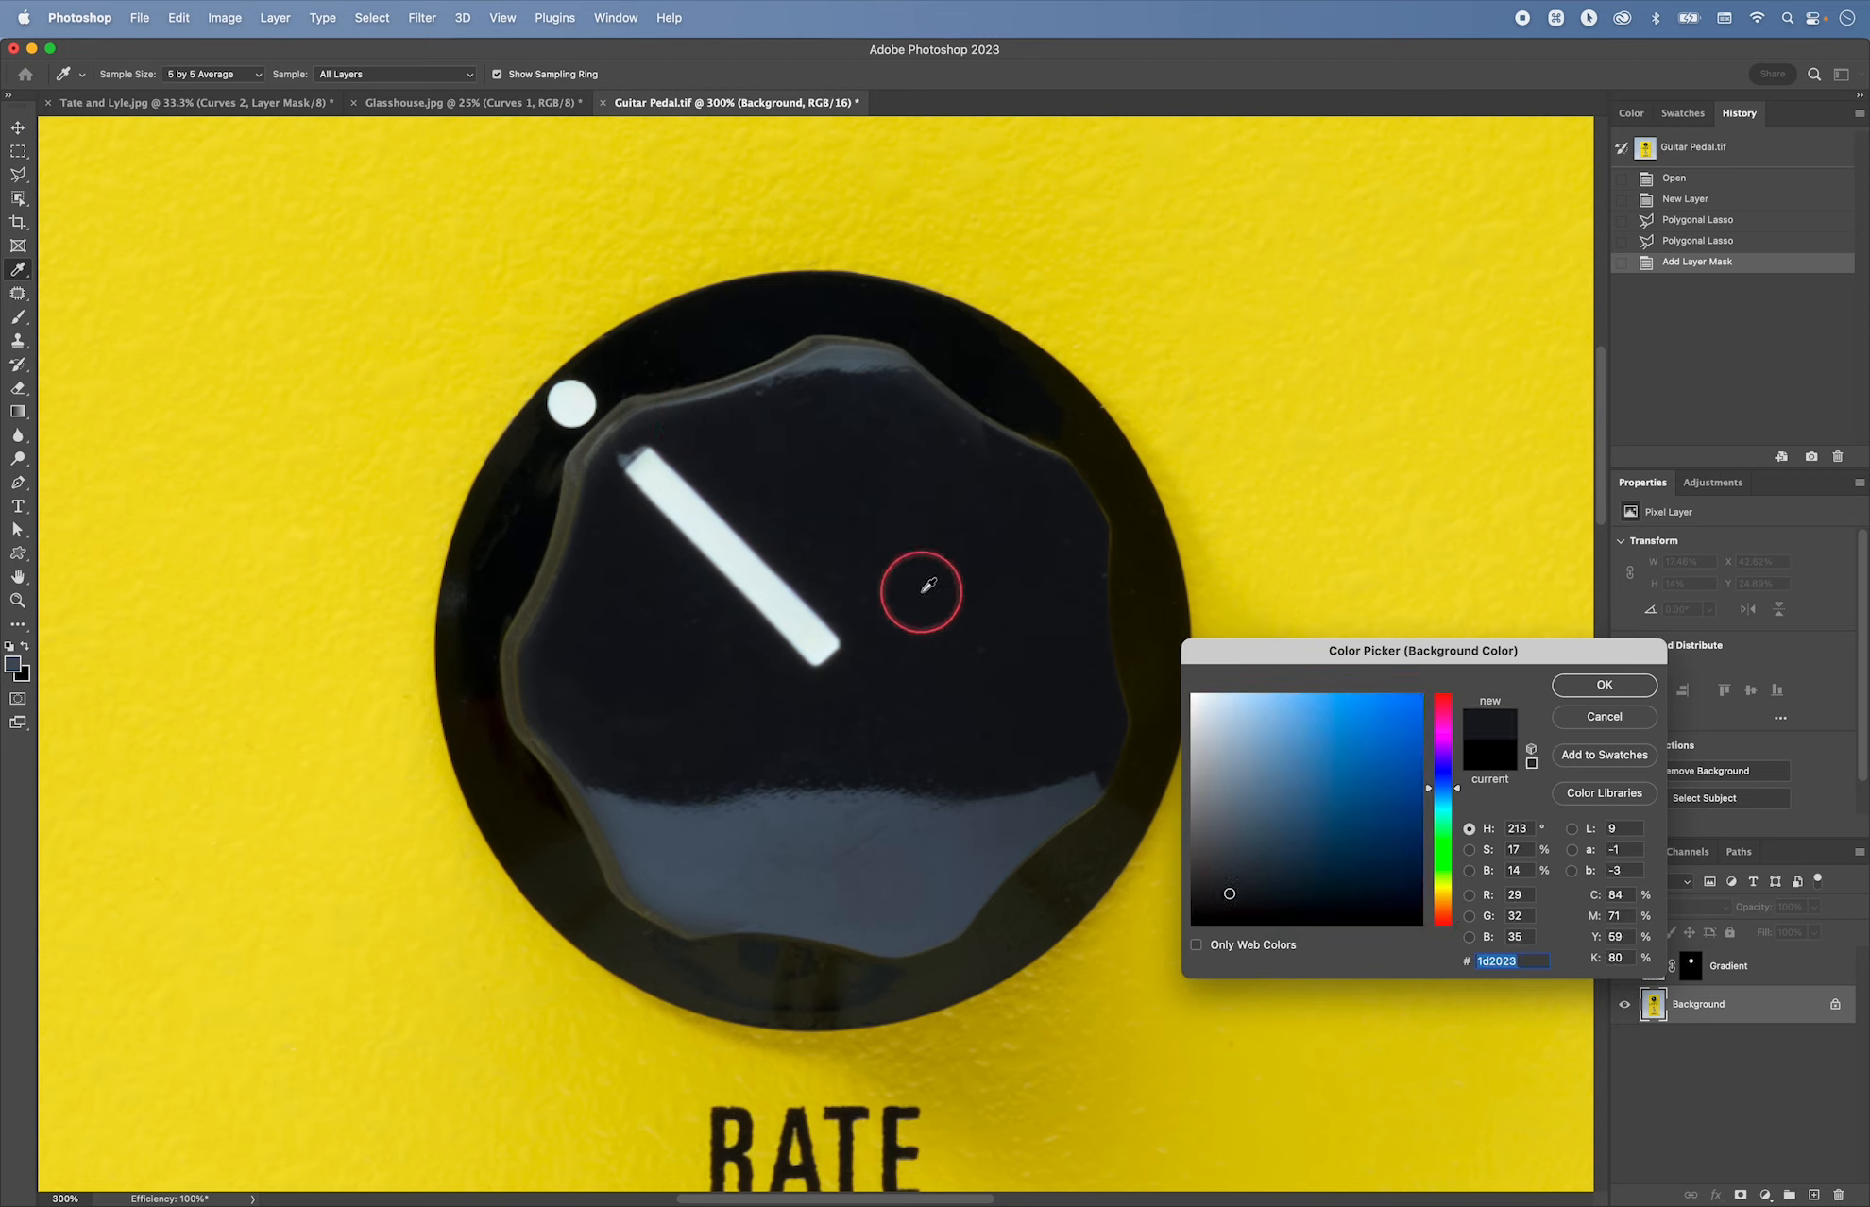
{"action": "left_click", "coordinate": [1604, 686]}
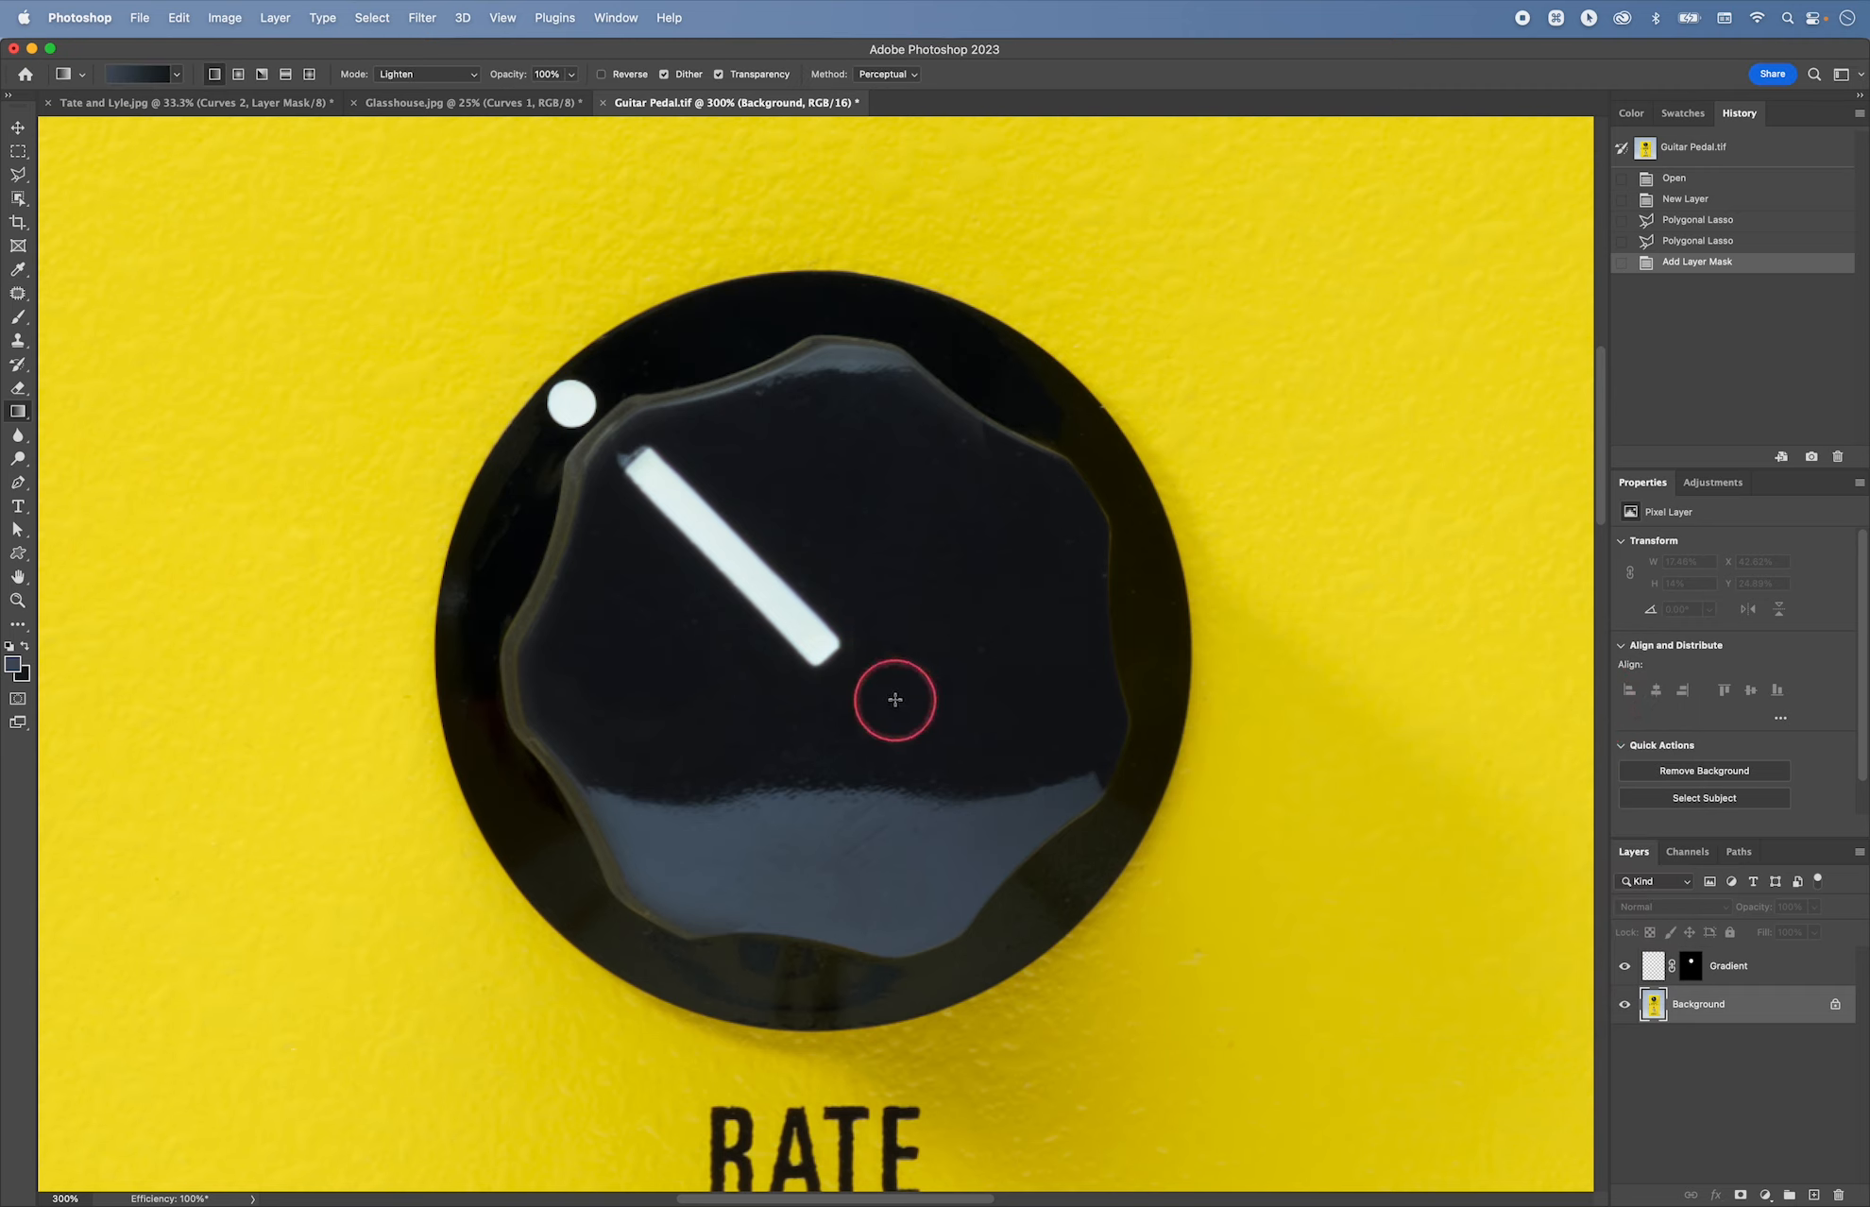
{"action": "key", "text": "g"}
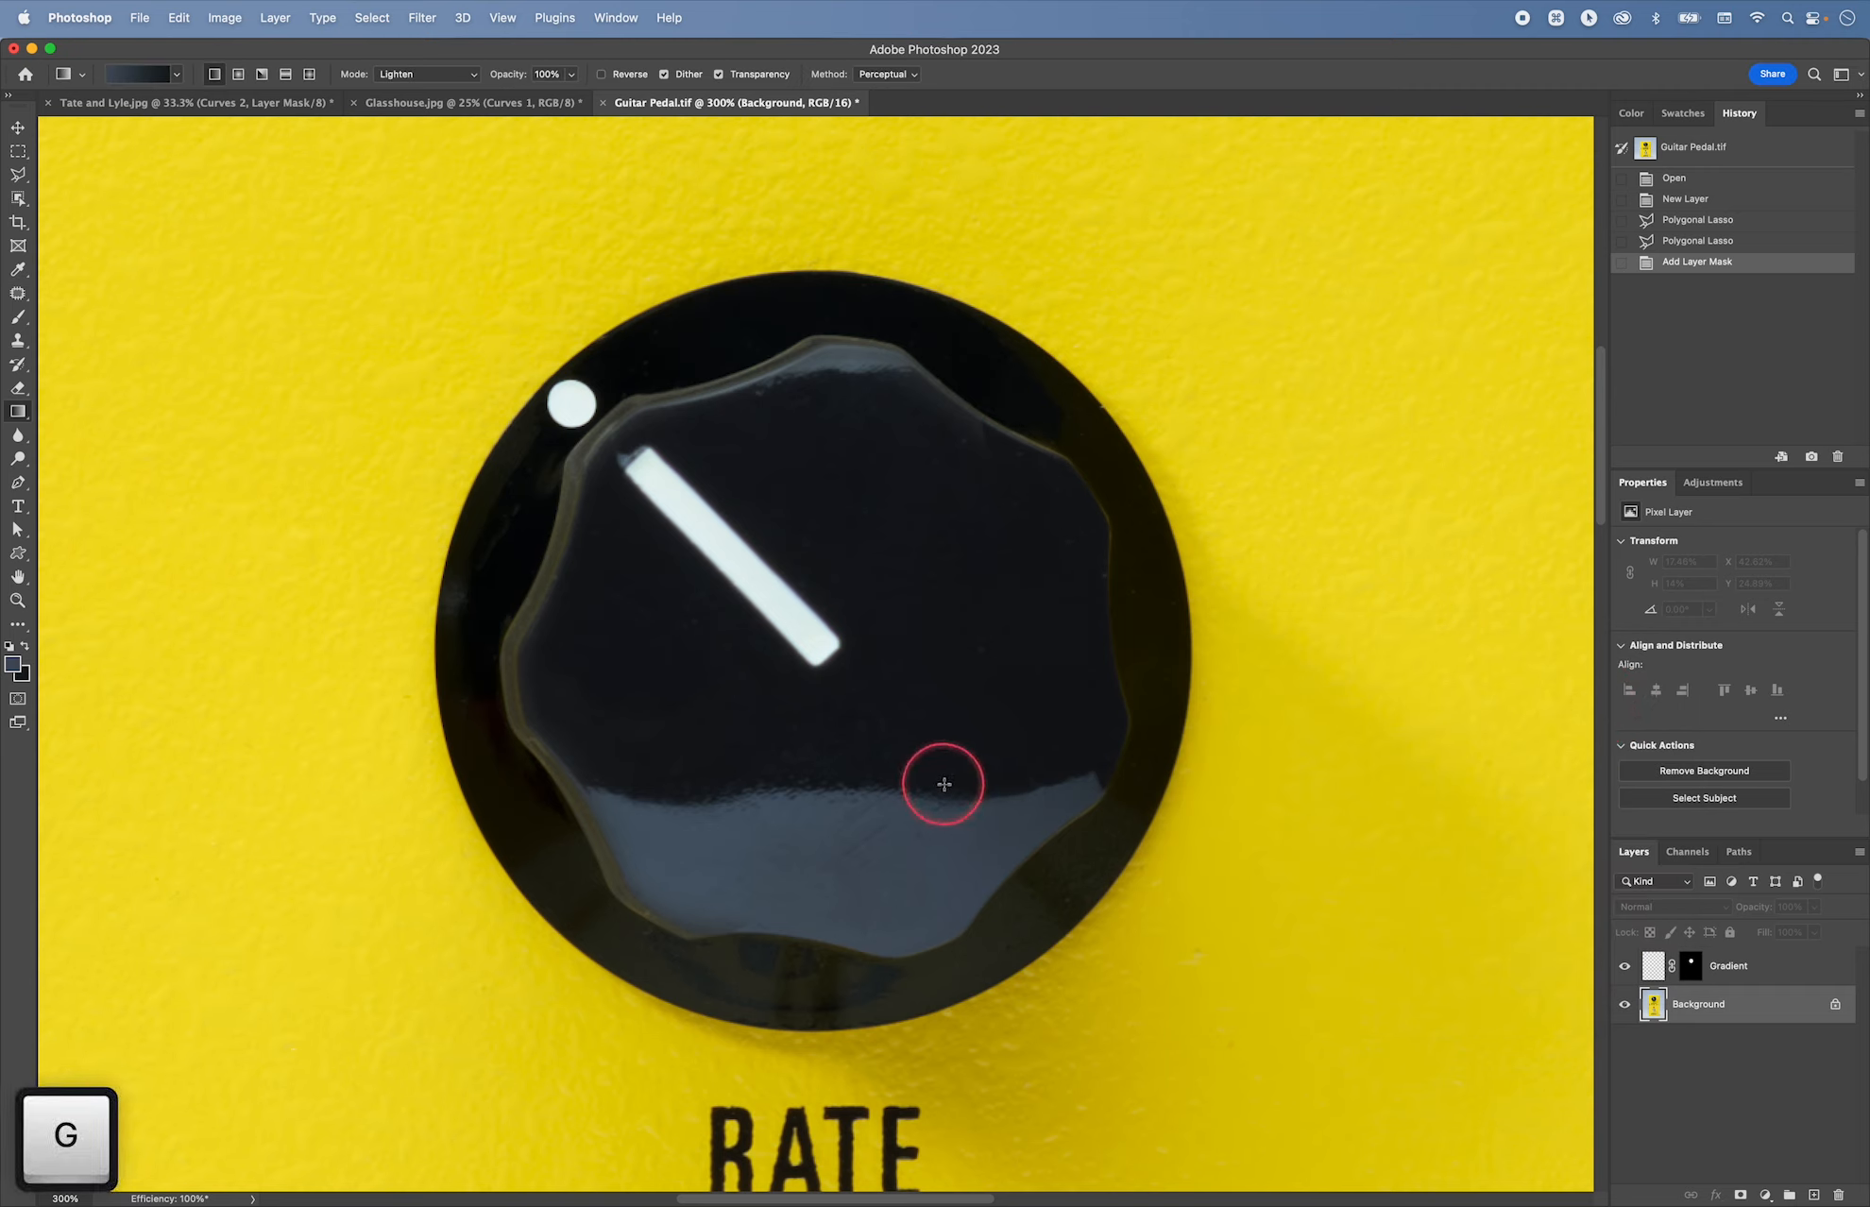
{"action": "key", "text": "super+minus"}
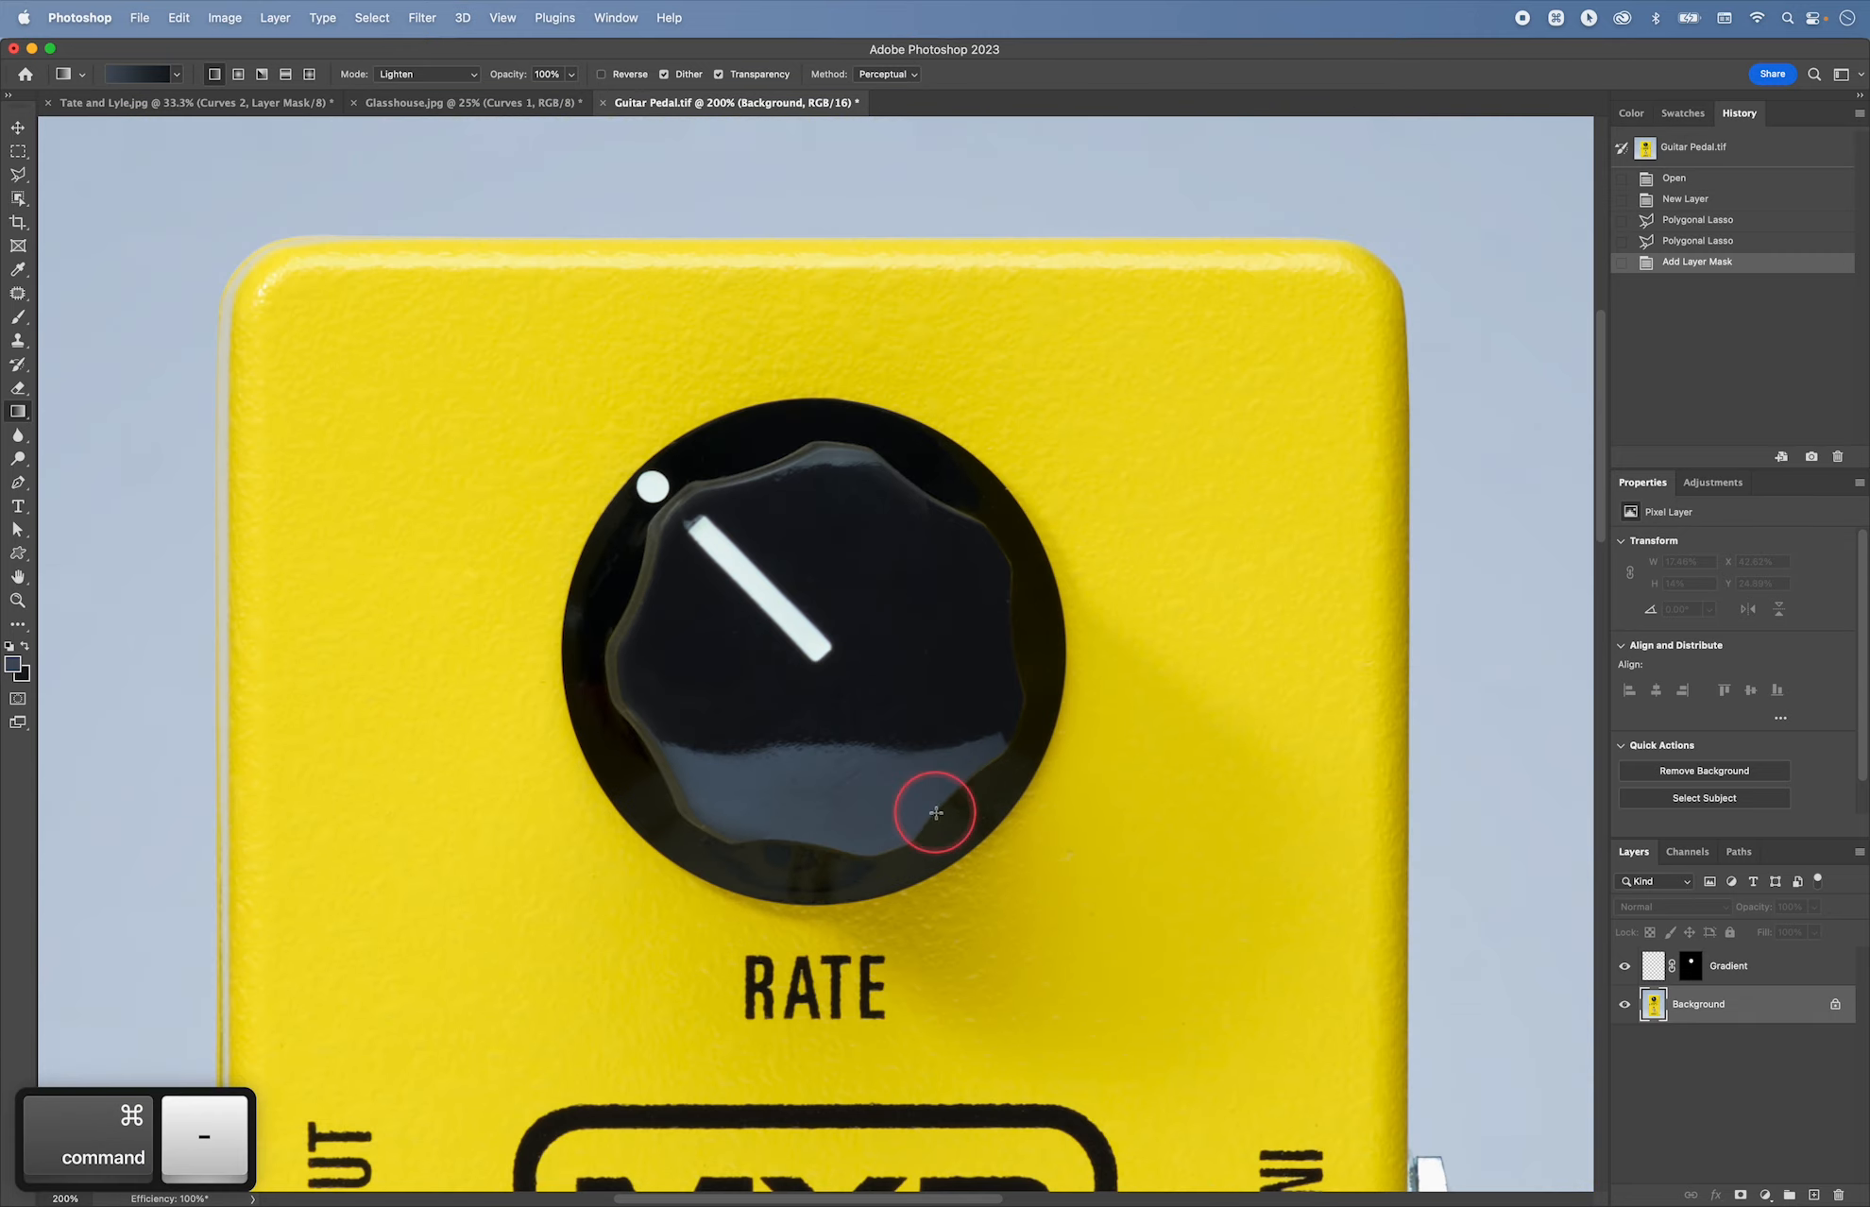
{"action": "left_click", "coordinate": [1652, 973]}
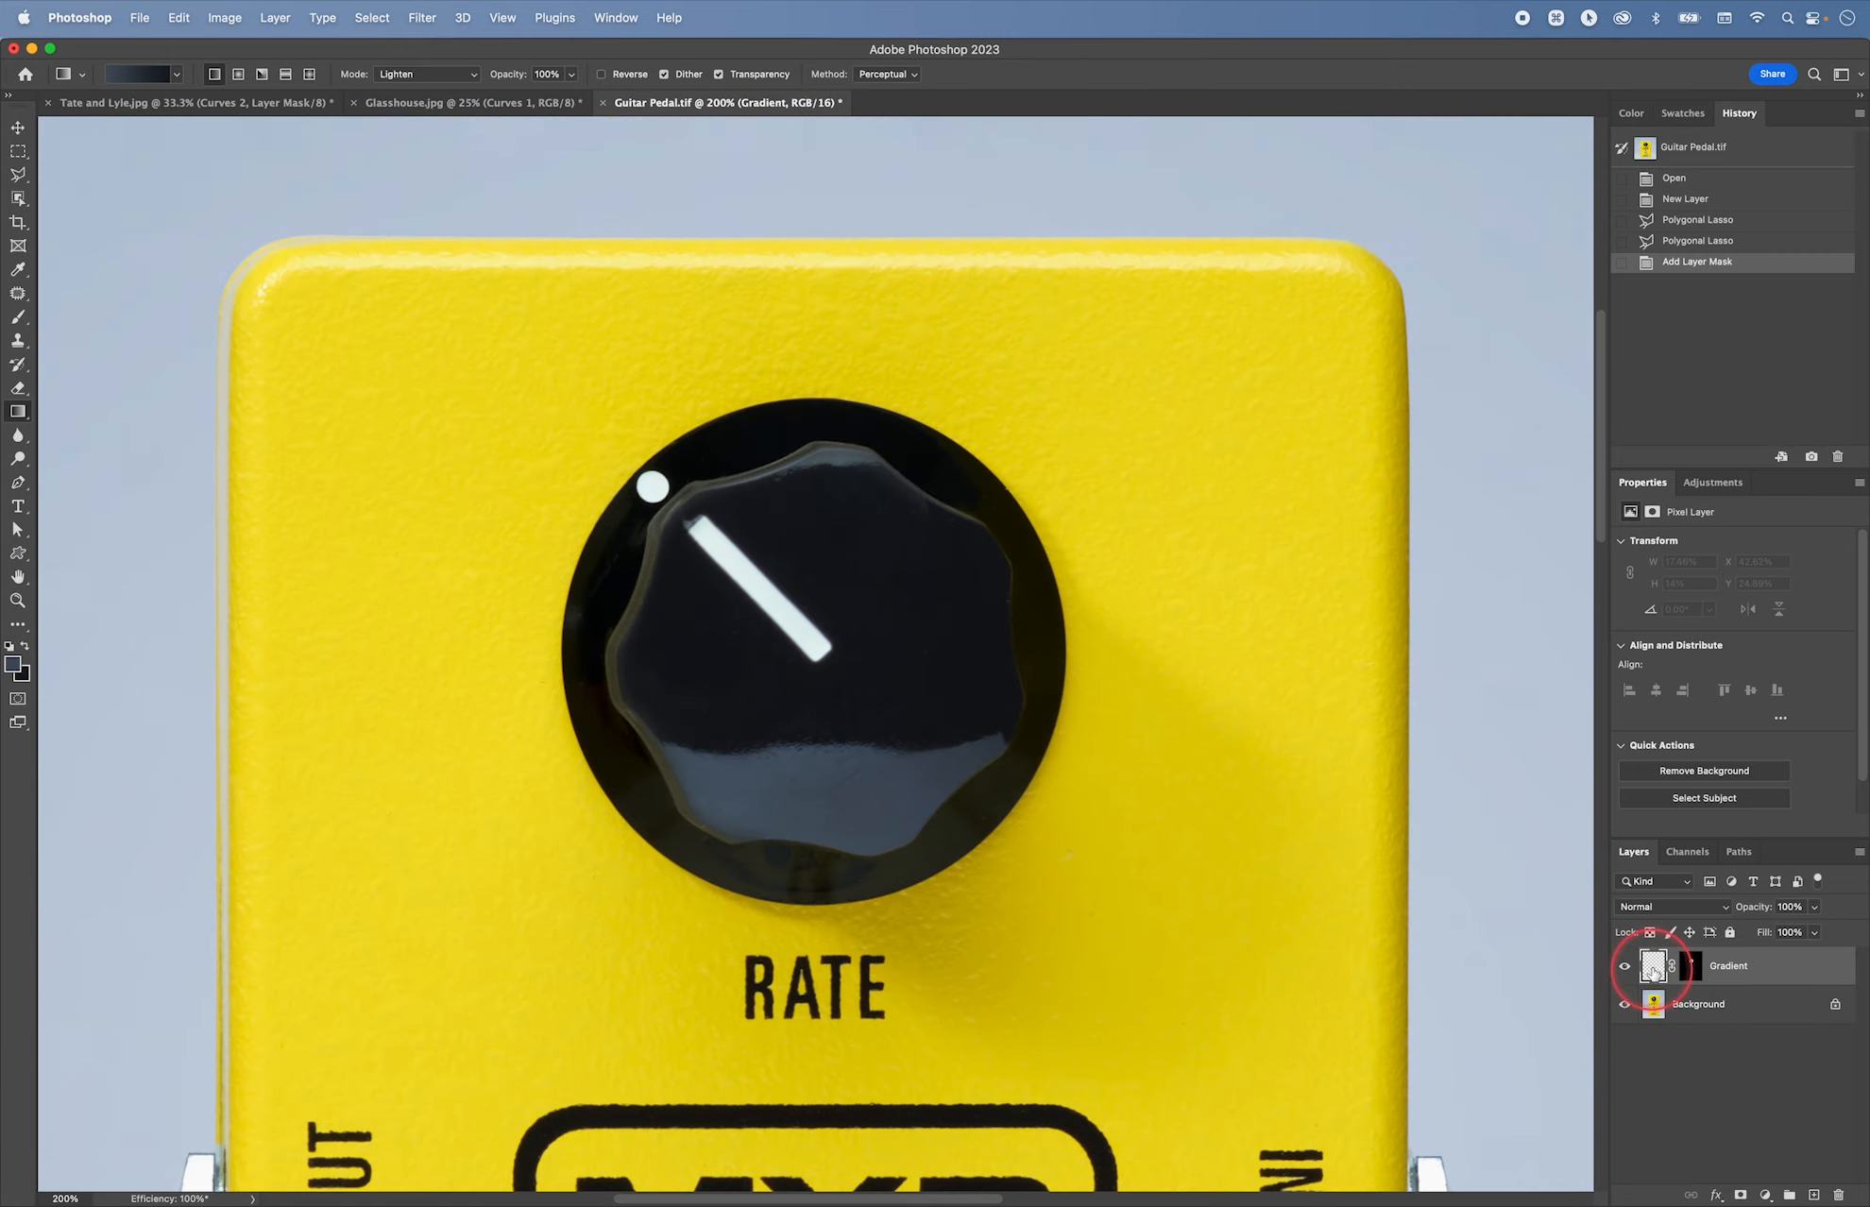
Step: Try several diagonal linear gradients in Lighten mode across the knob, and undo the last four
{"action": "mouse_move", "coordinate": [821, 661]}
{"action": "left_mouse_down"}
{"action": "mouse_move", "coordinate": [888, 820]}
{"action": "mouse_move", "coordinate": [731, 614]}
{"action": "left_mouse_up"}
{"action": "left_click_drag", "start_coordinate": [929, 846], "coordinate": [837, 676]}
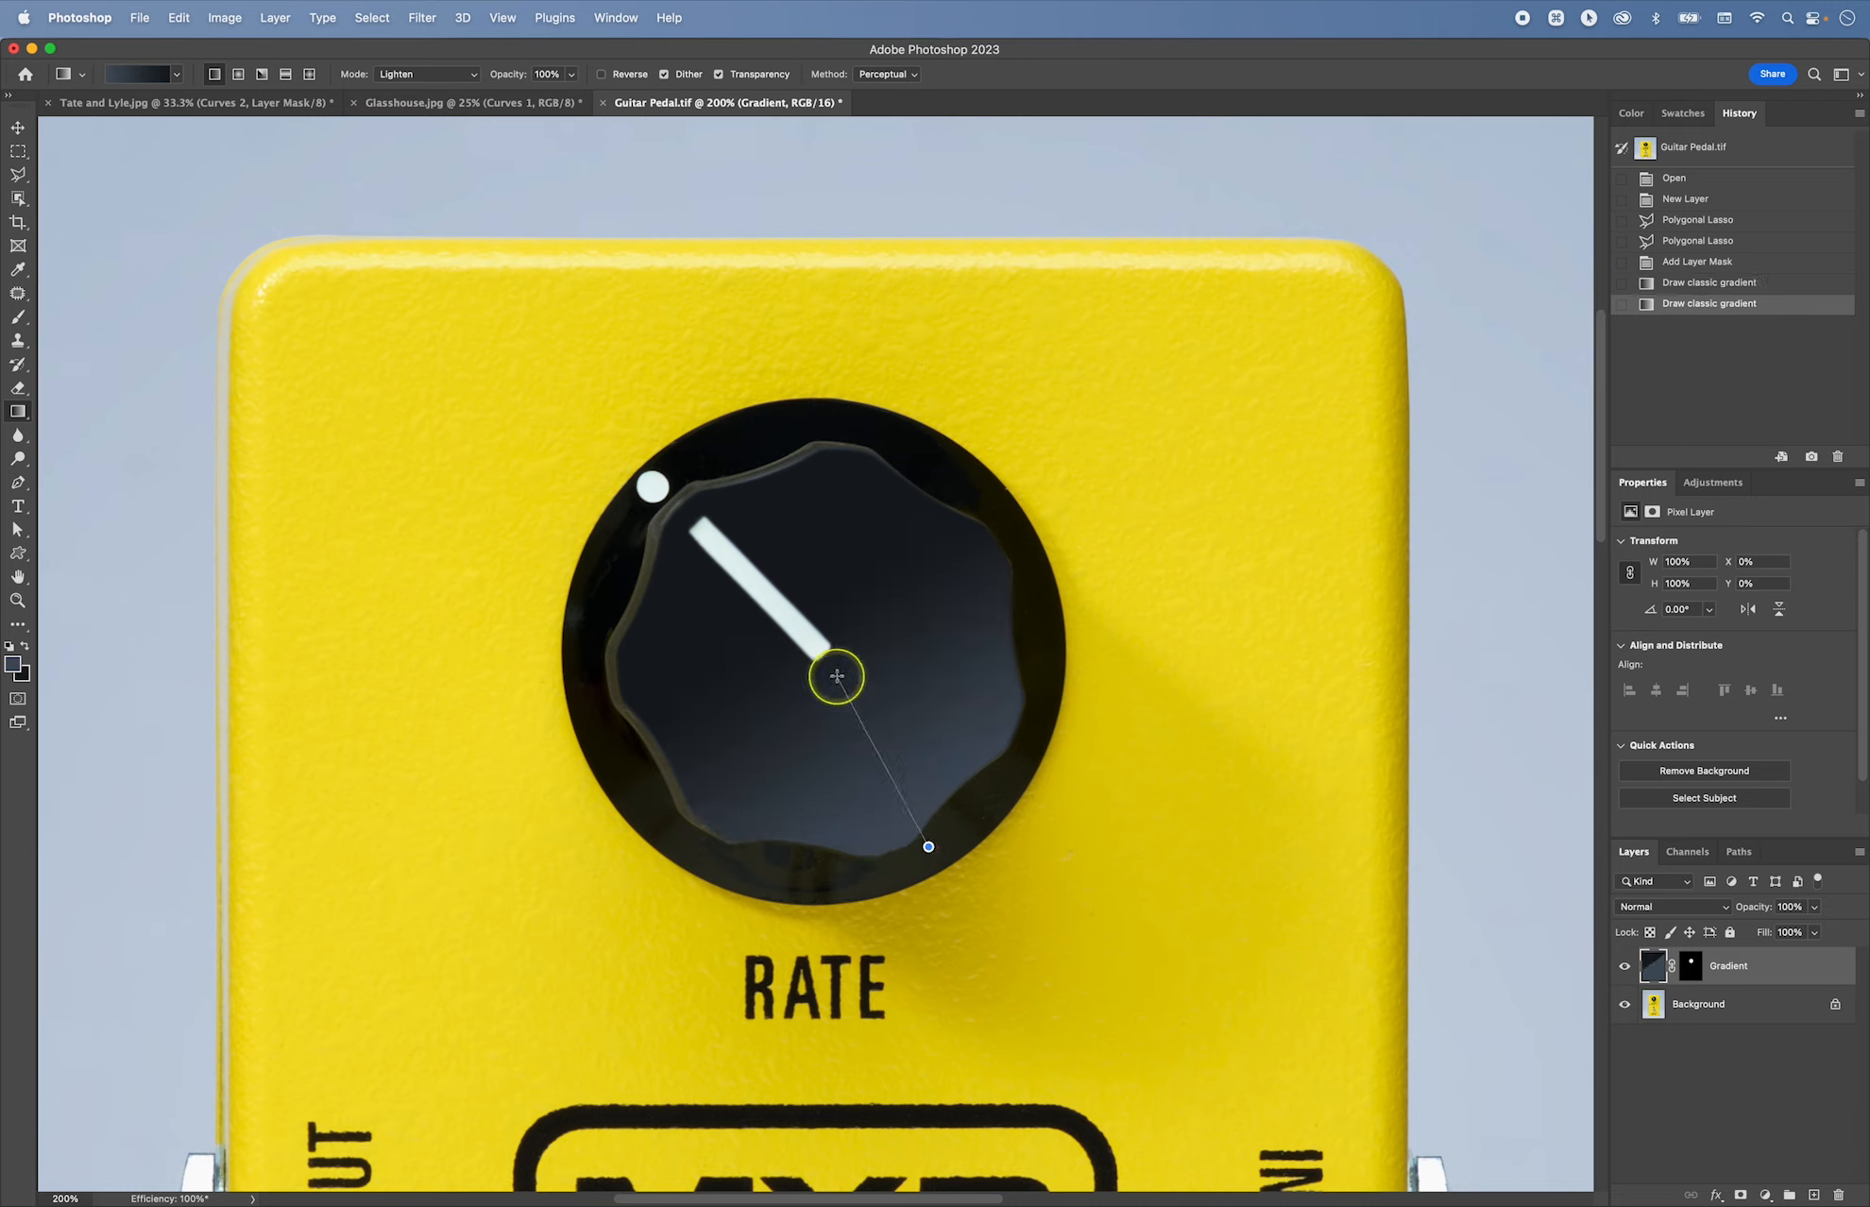
{"action": "left_click_drag", "start_coordinate": [895, 820], "coordinate": [850, 711]}
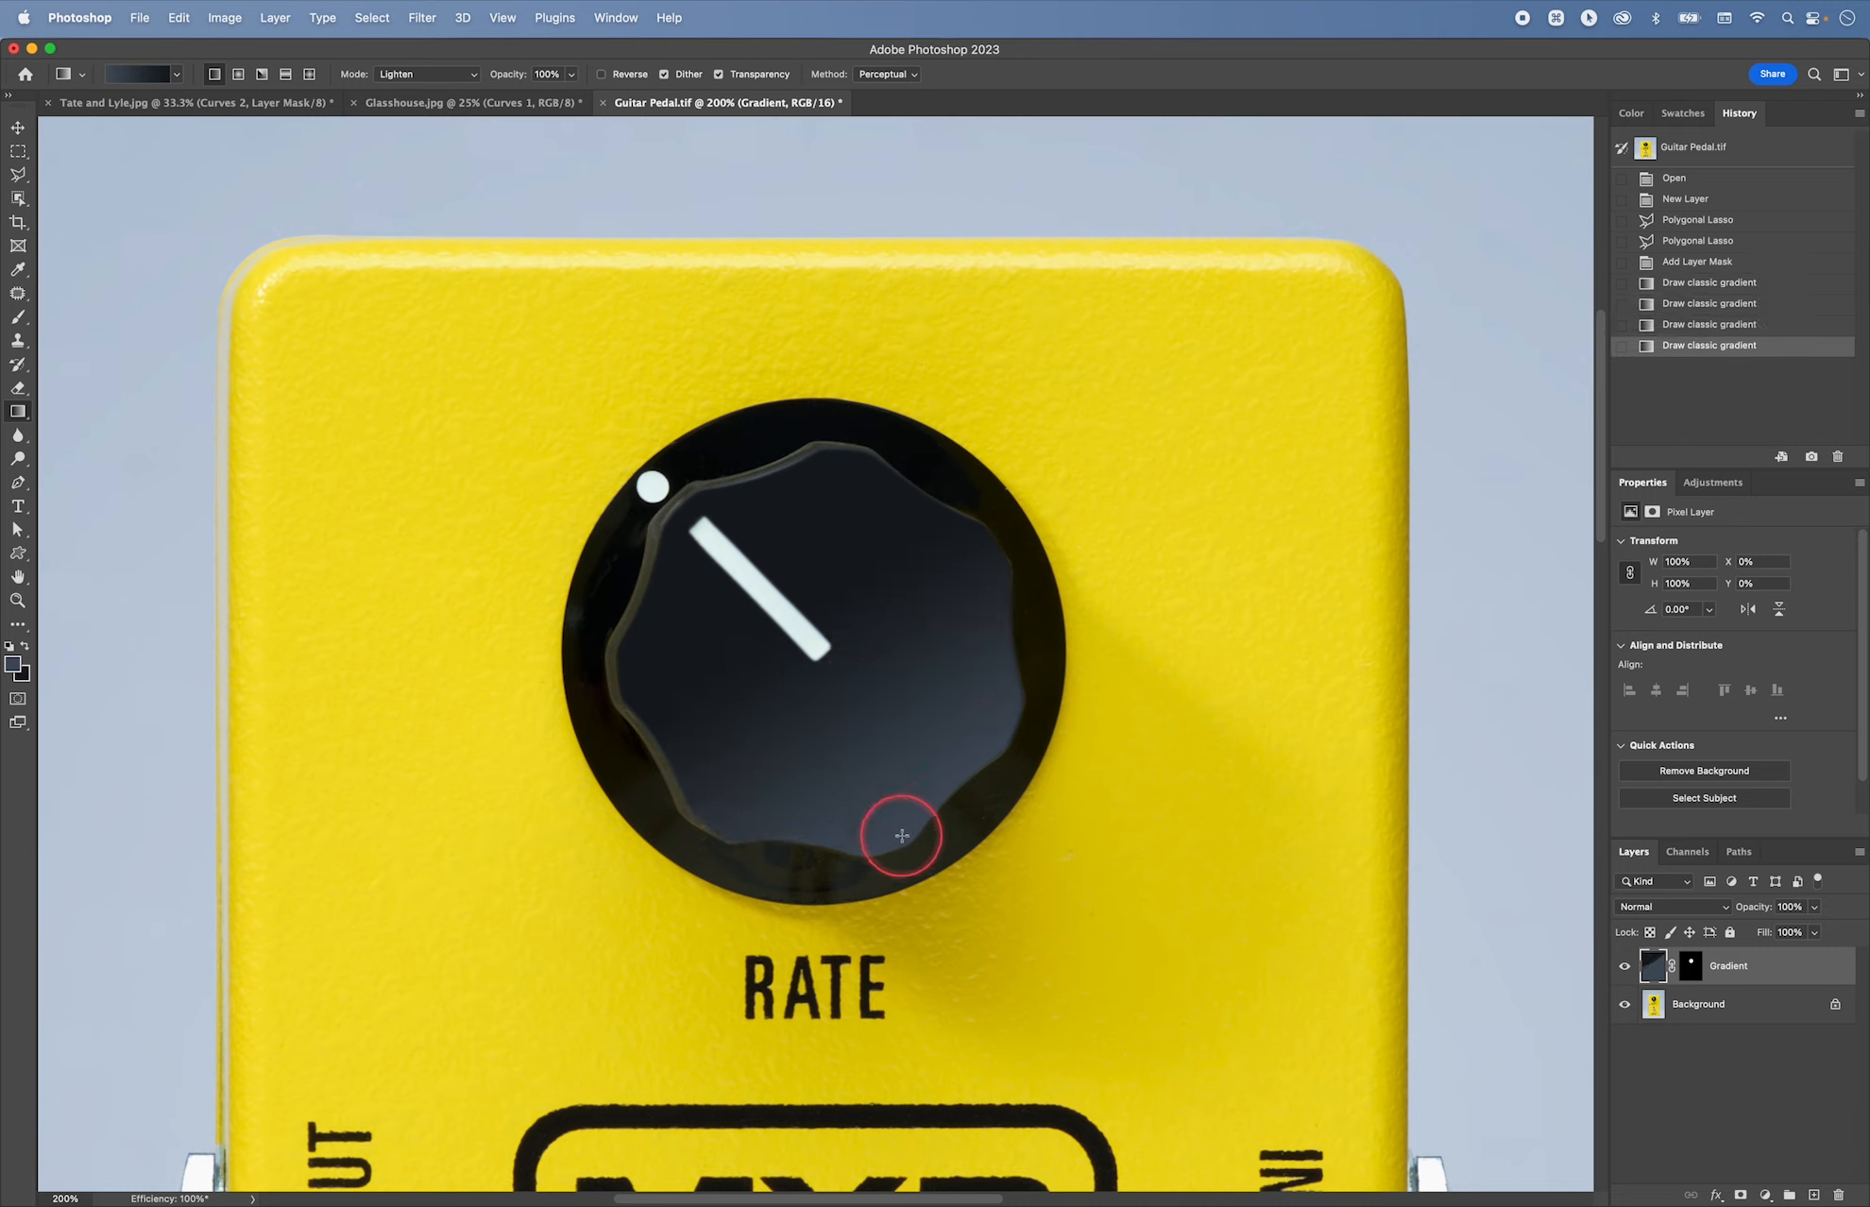
{"action": "left_click_drag", "start_coordinate": [902, 835], "coordinate": [862, 735]}
{"action": "left_click_drag", "start_coordinate": [916, 868], "coordinate": [864, 746]}
{"action": "key", "text": "super+z"}
{"action": "key", "text": "super+z"}
{"action": "key", "text": "super+z"}
{"action": "key", "text": "super+z"}
Step: Set the Gradient tool's mode to Normal, draw one linear gradient from the knob's lower edge up towards its centre, and compare the layer on and off
{"action": "left_click", "coordinate": [427, 74]}
{"action": "left_click", "coordinate": [397, 93]}
{"action": "left_click_drag", "start_coordinate": [850, 855], "coordinate": [818, 694]}
{"action": "left_click", "coordinate": [1625, 966]}
{"action": "left_click", "coordinate": [1624, 966]}
Step: Add 1.2% Gaussian, monochromatic noise to the Gradient layer's pixels
{"action": "key", "text": "super+equal"}
{"action": "key", "text": "super+equal"}
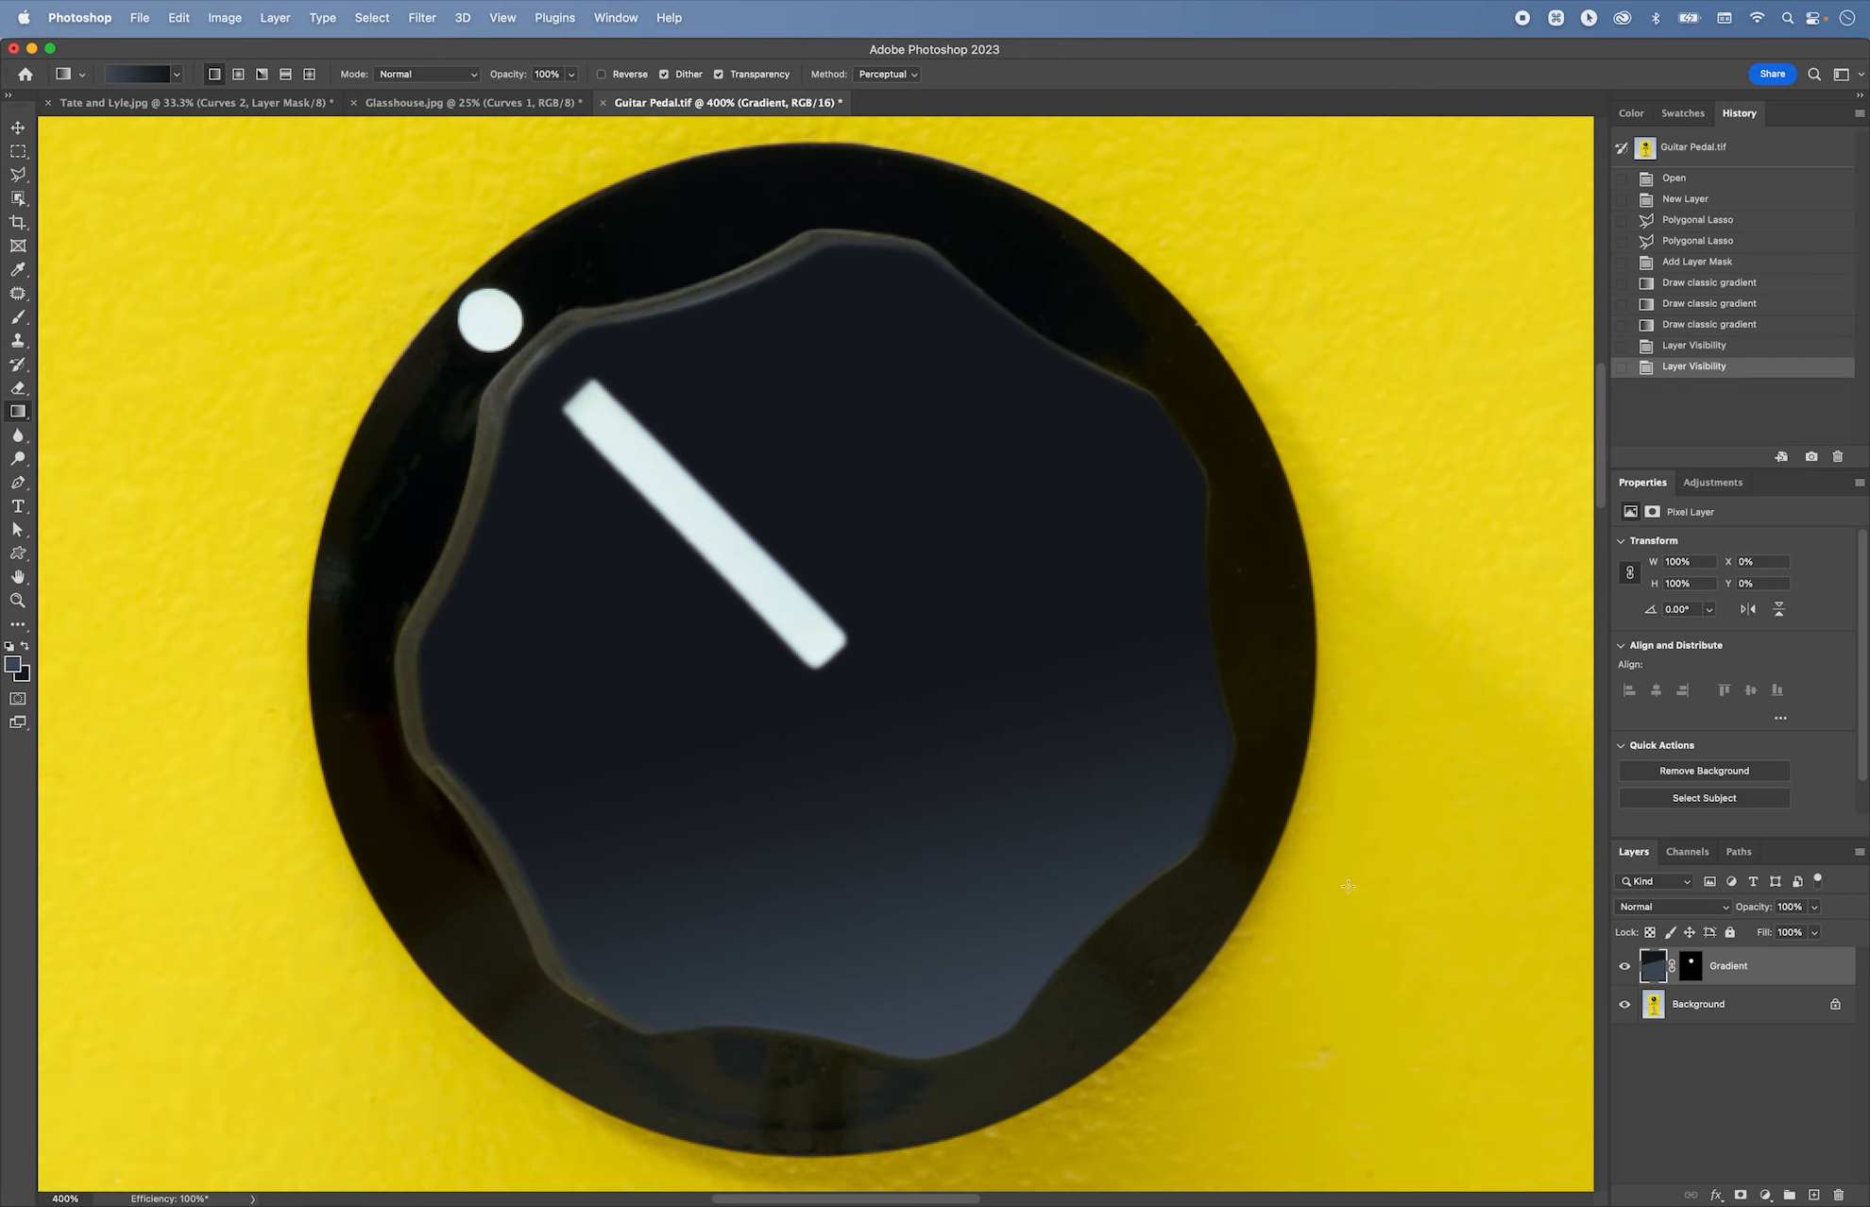
{"action": "key", "text": "super+equal"}
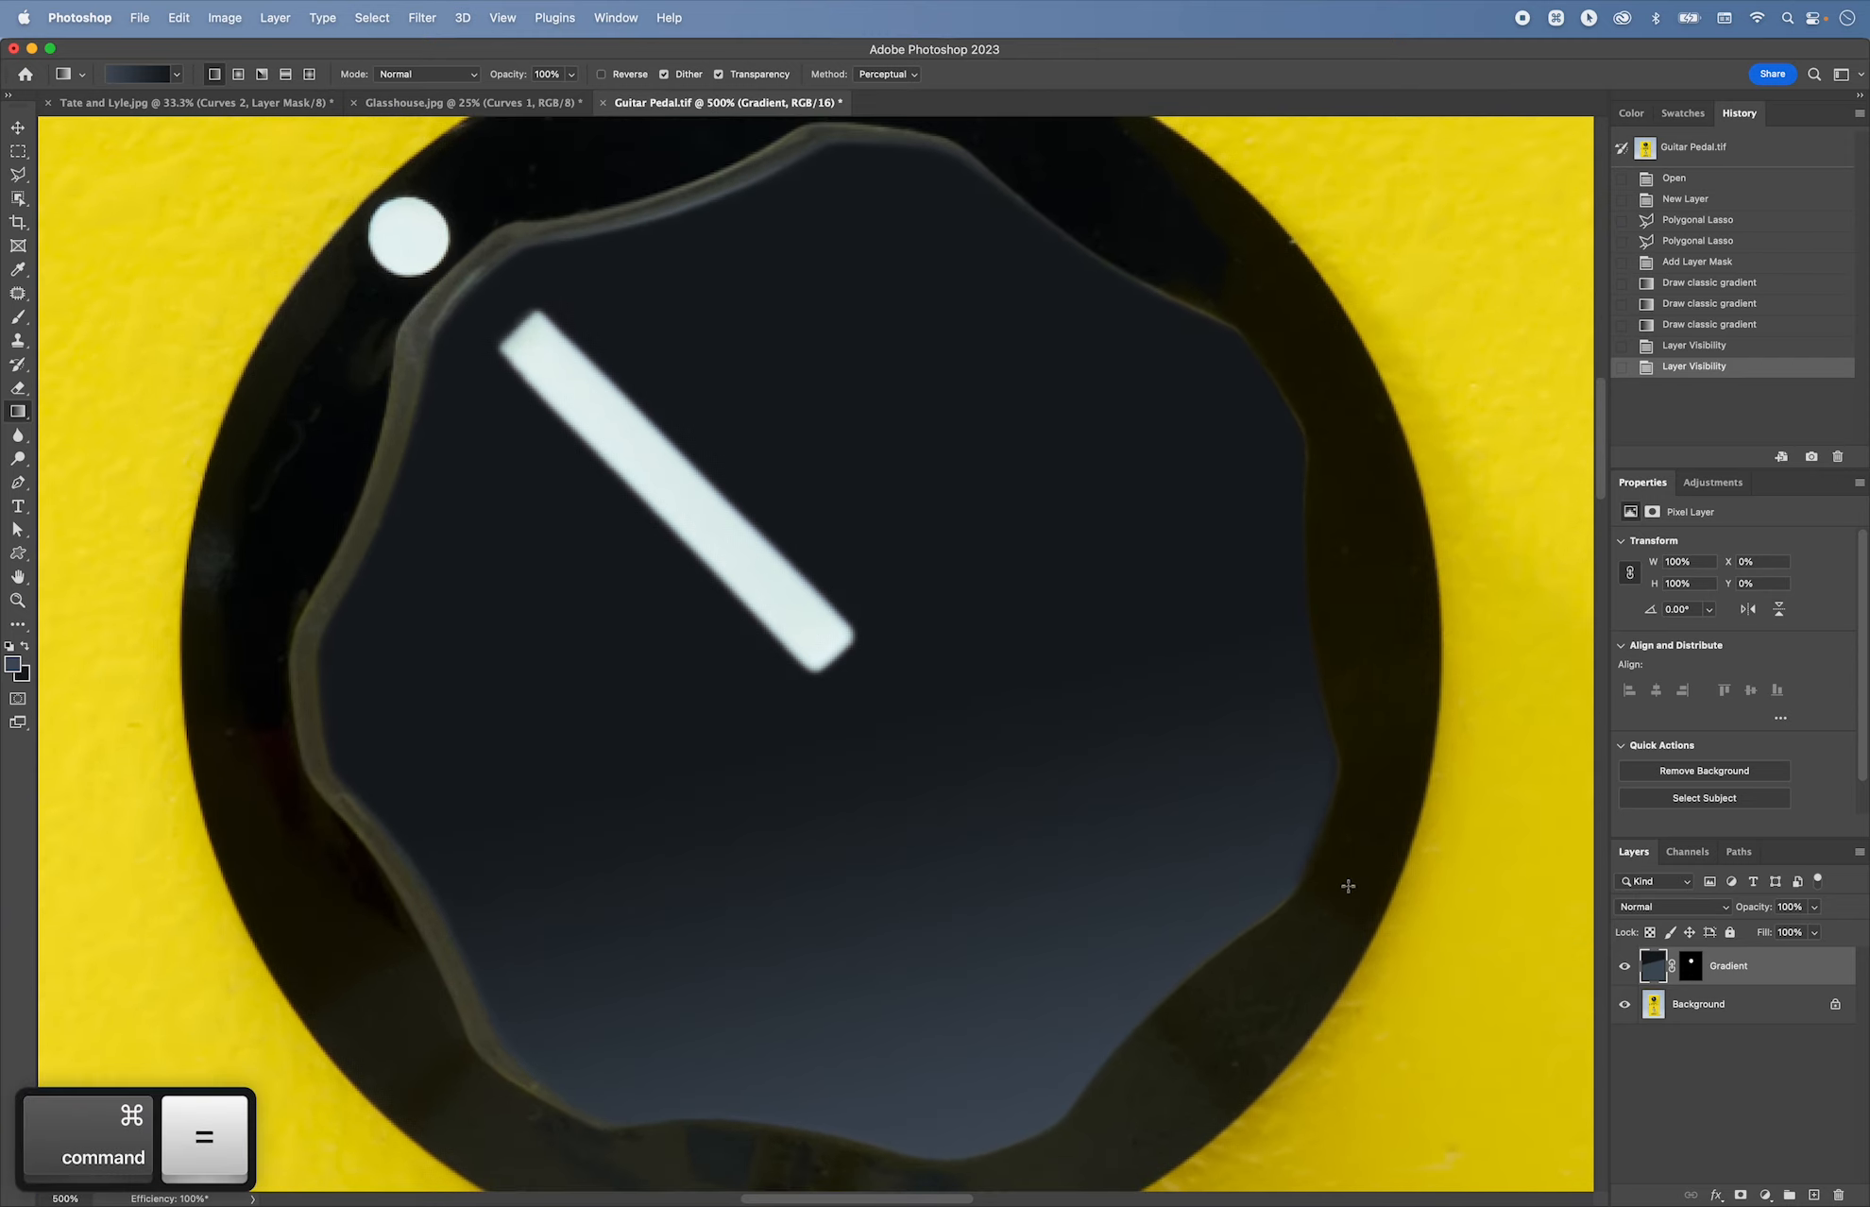
{"action": "key", "text": "space"}
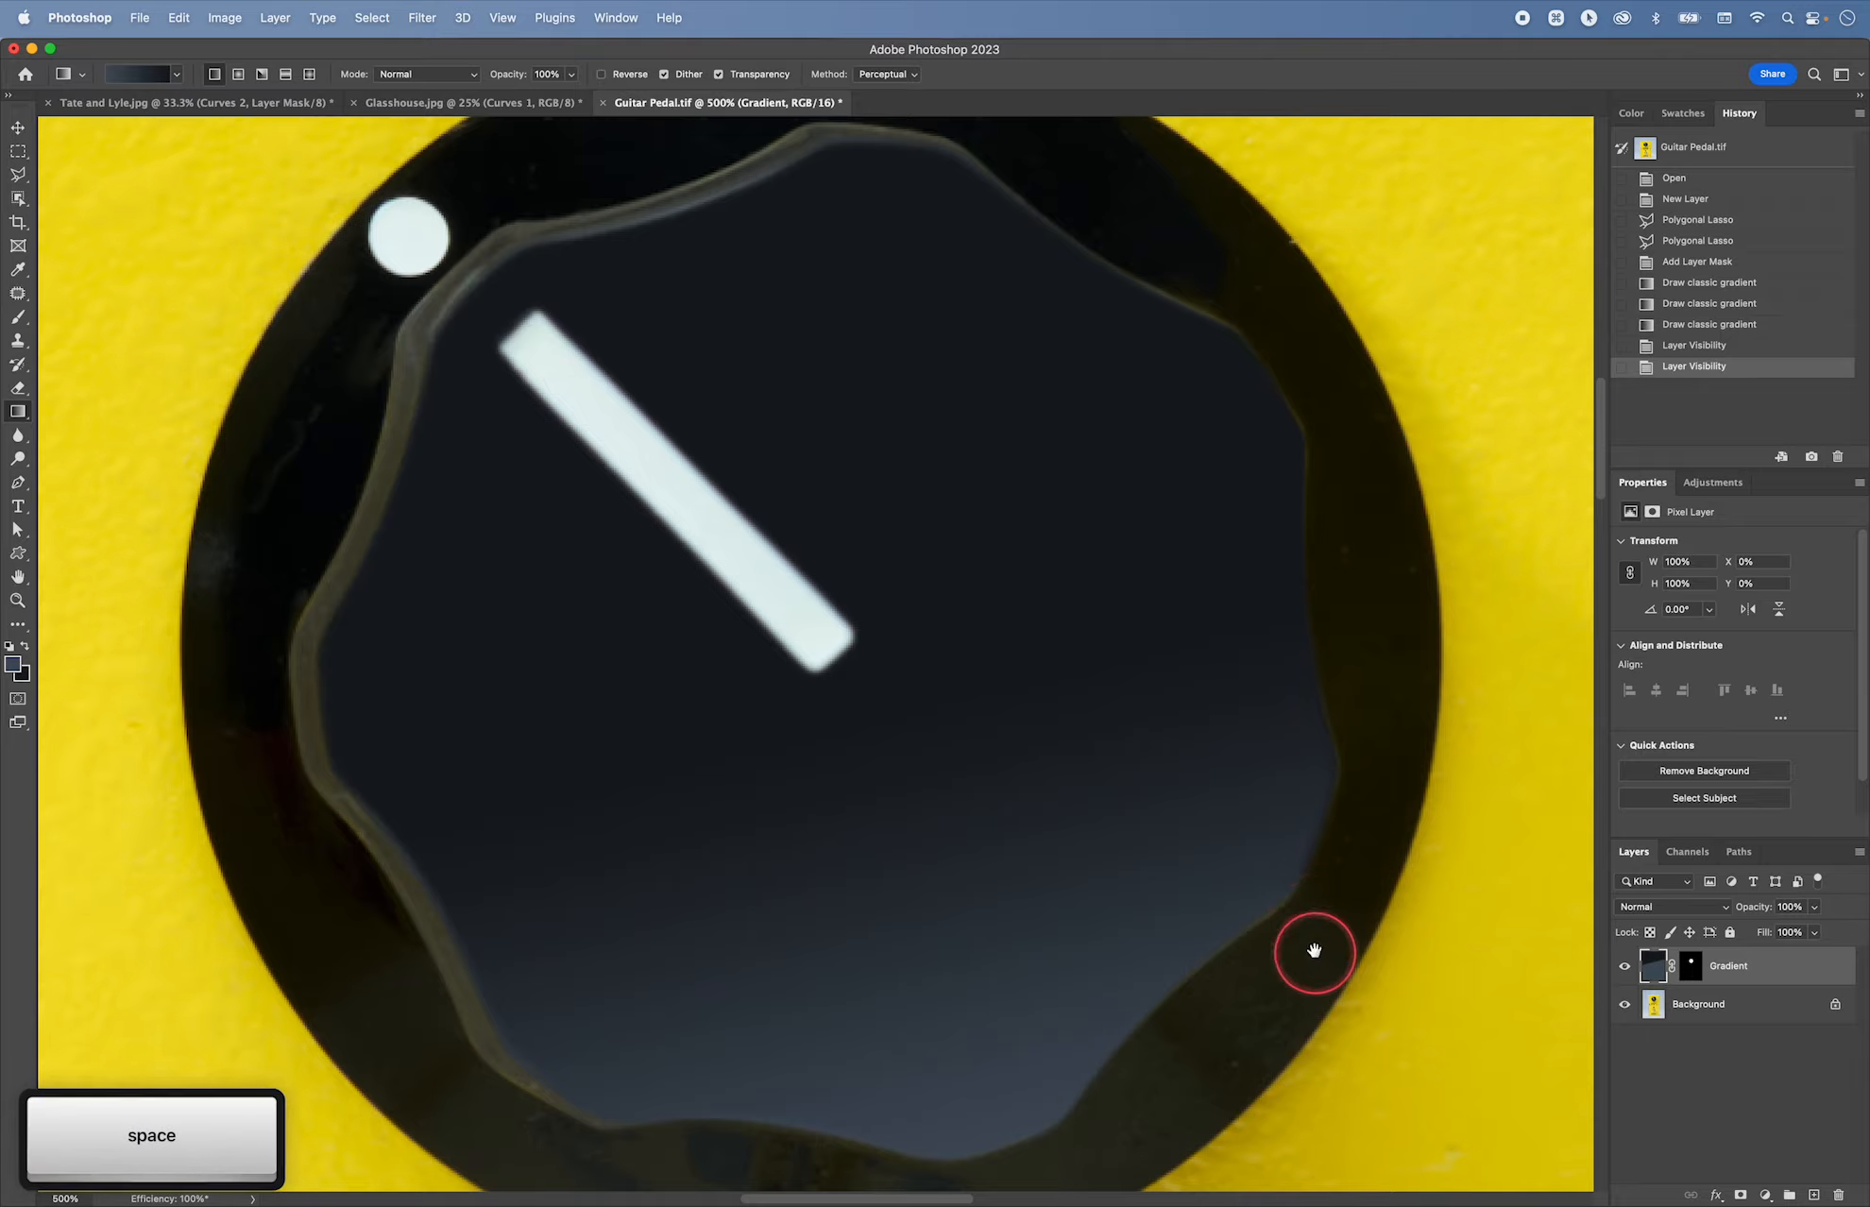
{"action": "left_click_drag", "start_coordinate": [1315, 952], "coordinate": [1142, 864]}
{"action": "left_click", "coordinate": [1646, 976]}
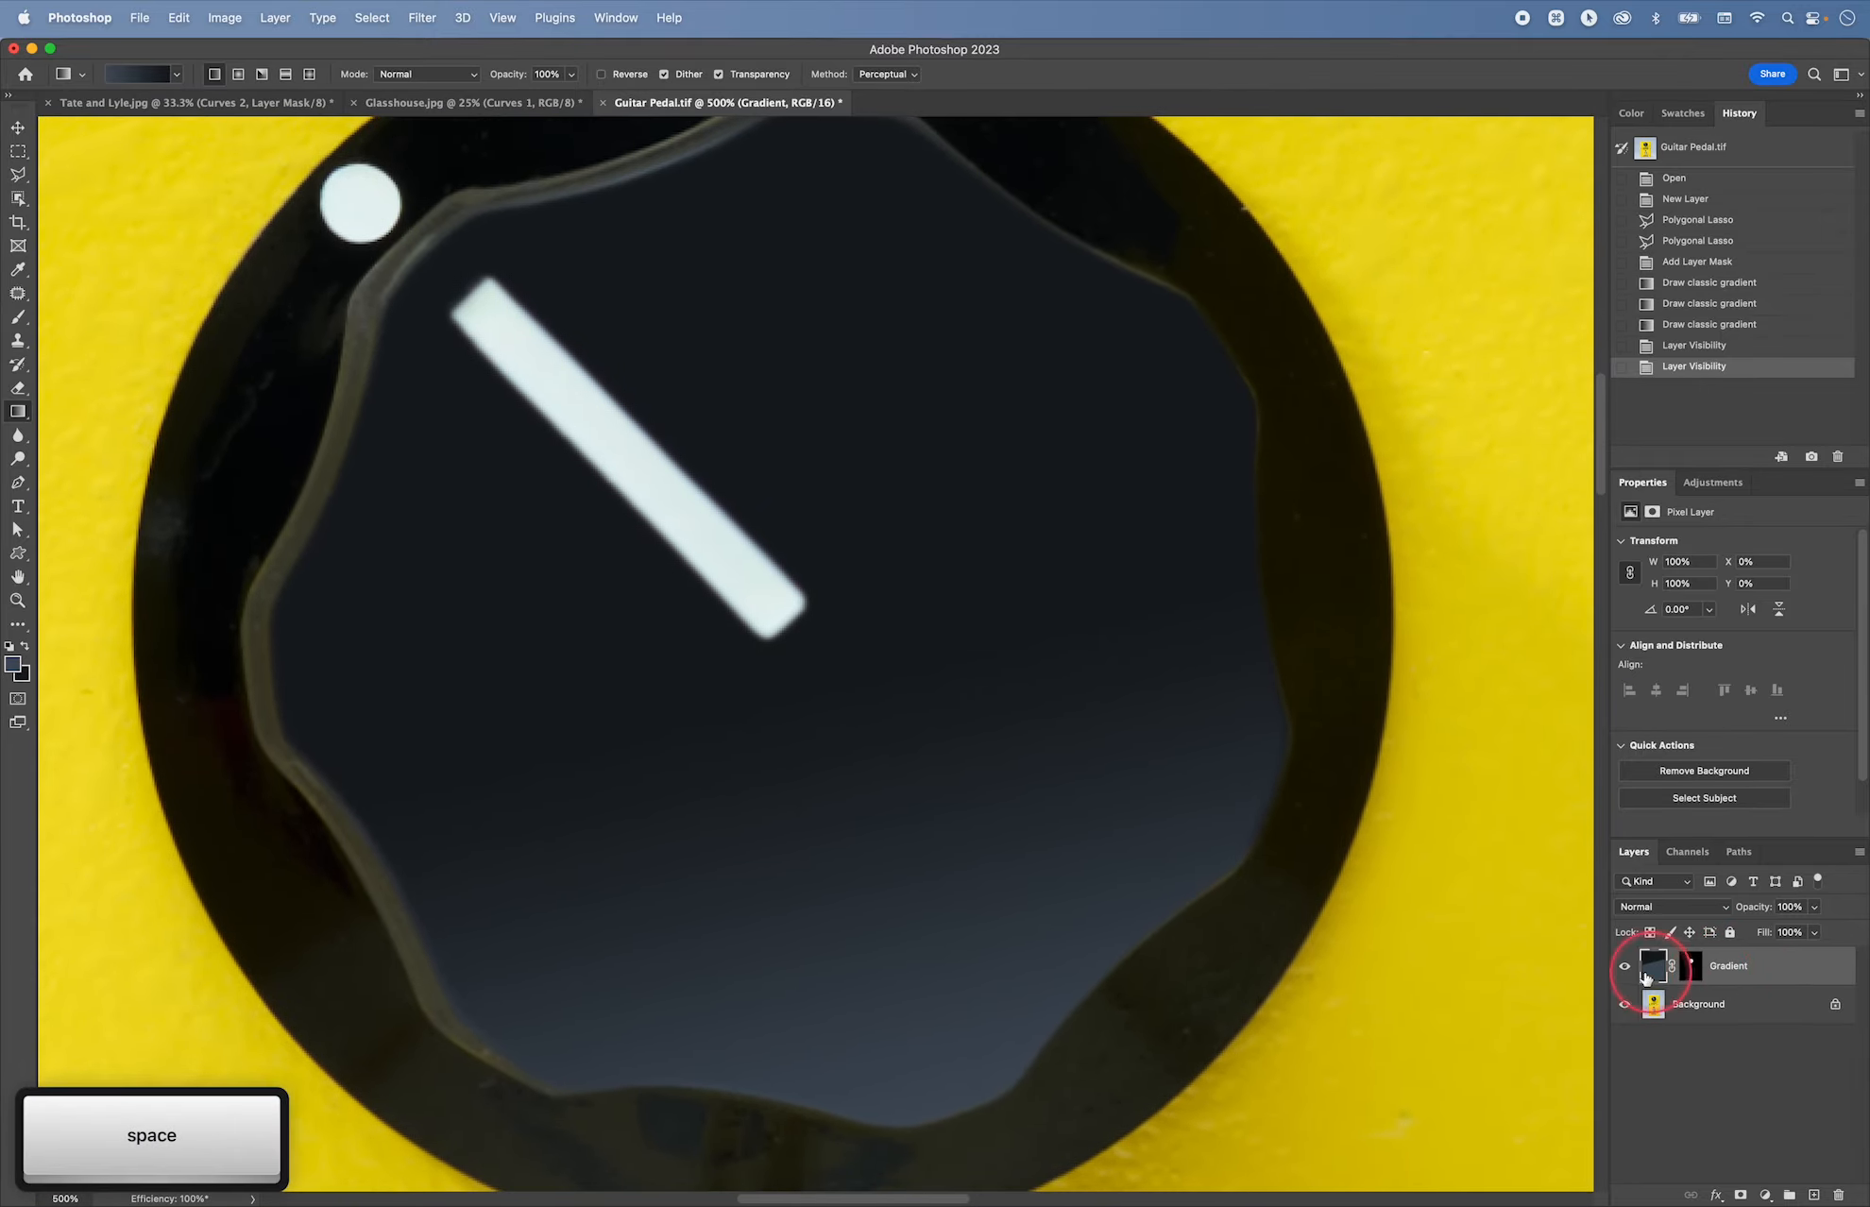
{"action": "left_click", "coordinate": [421, 19]}
{"action": "mouse_move", "coordinate": [453, 412]}
{"action": "left_click", "coordinate": [727, 412]}
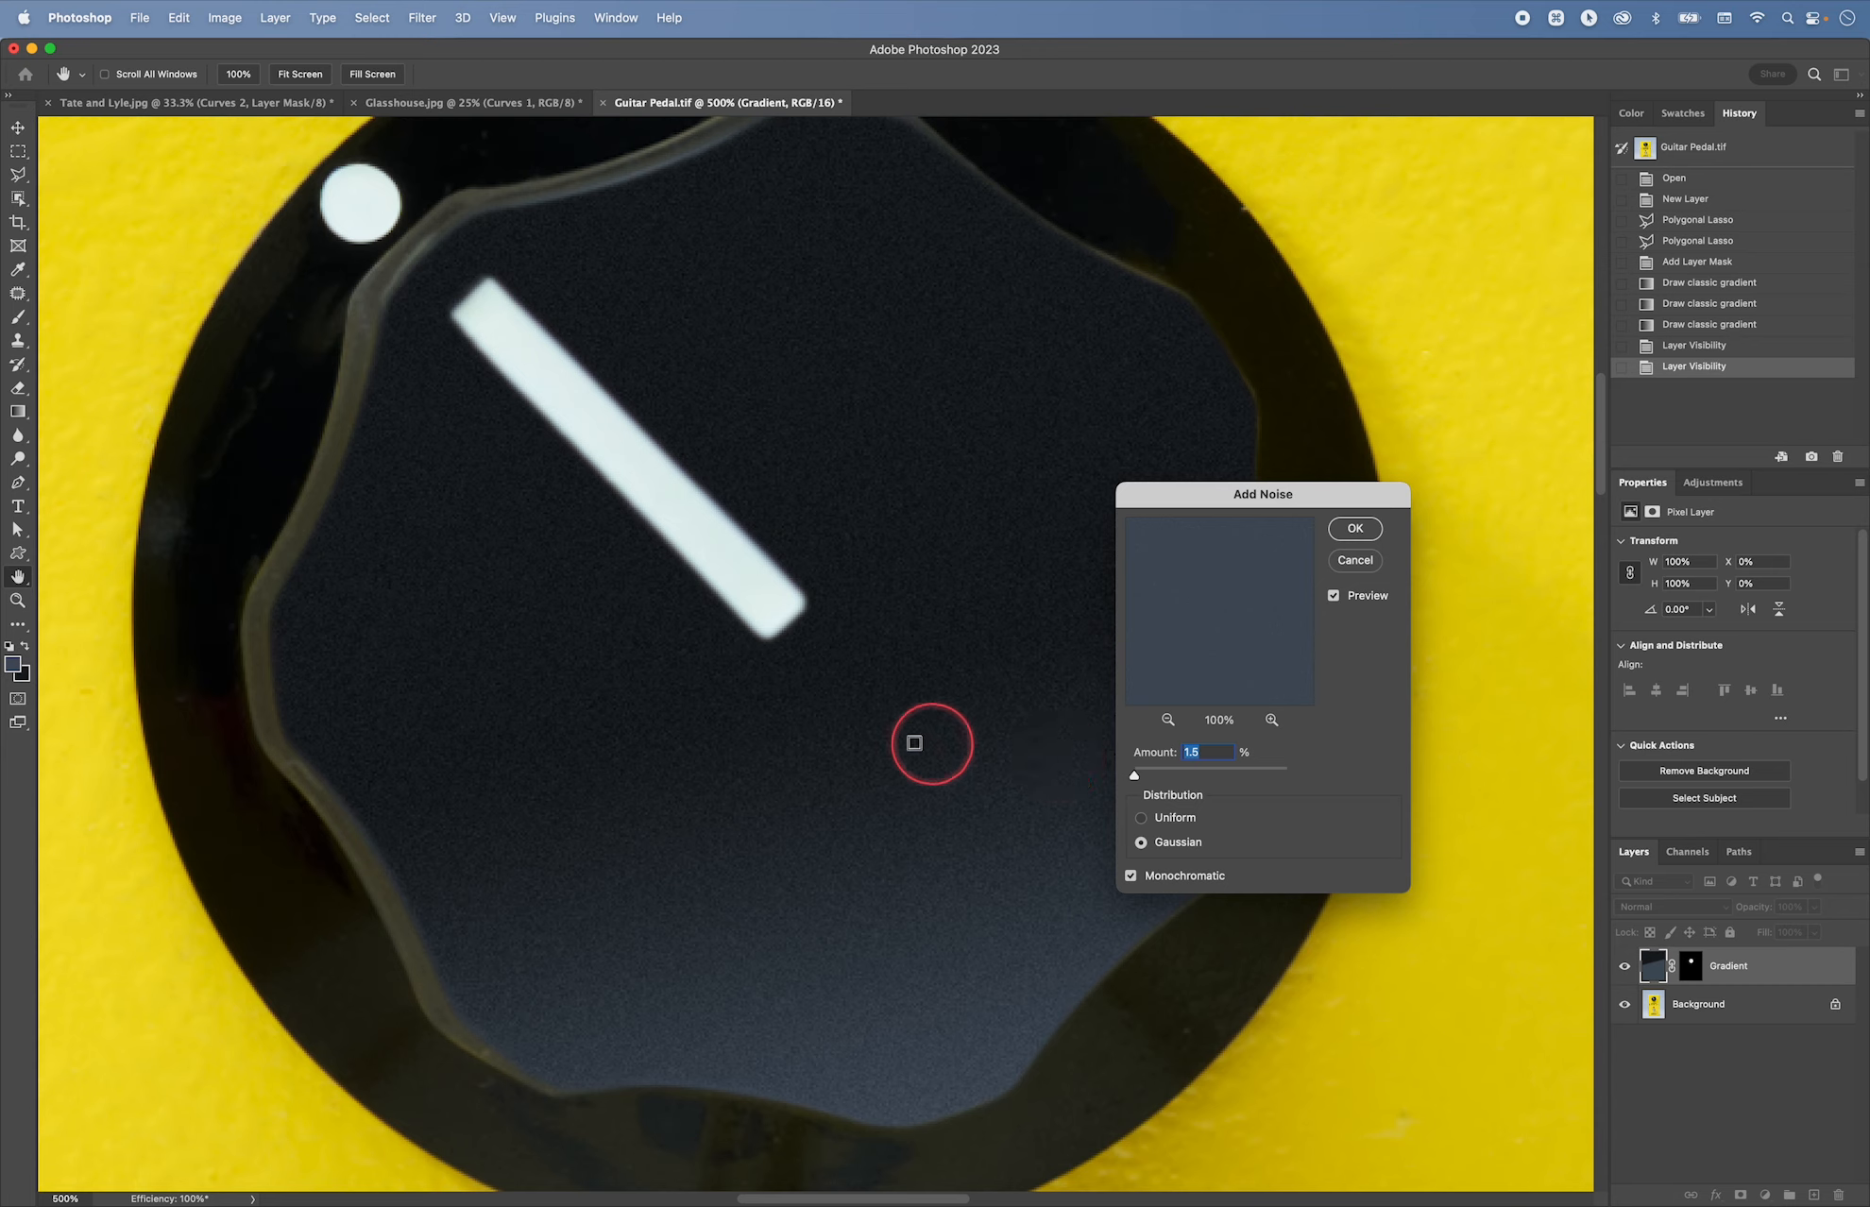
{"action": "type", "text": "1.2"}
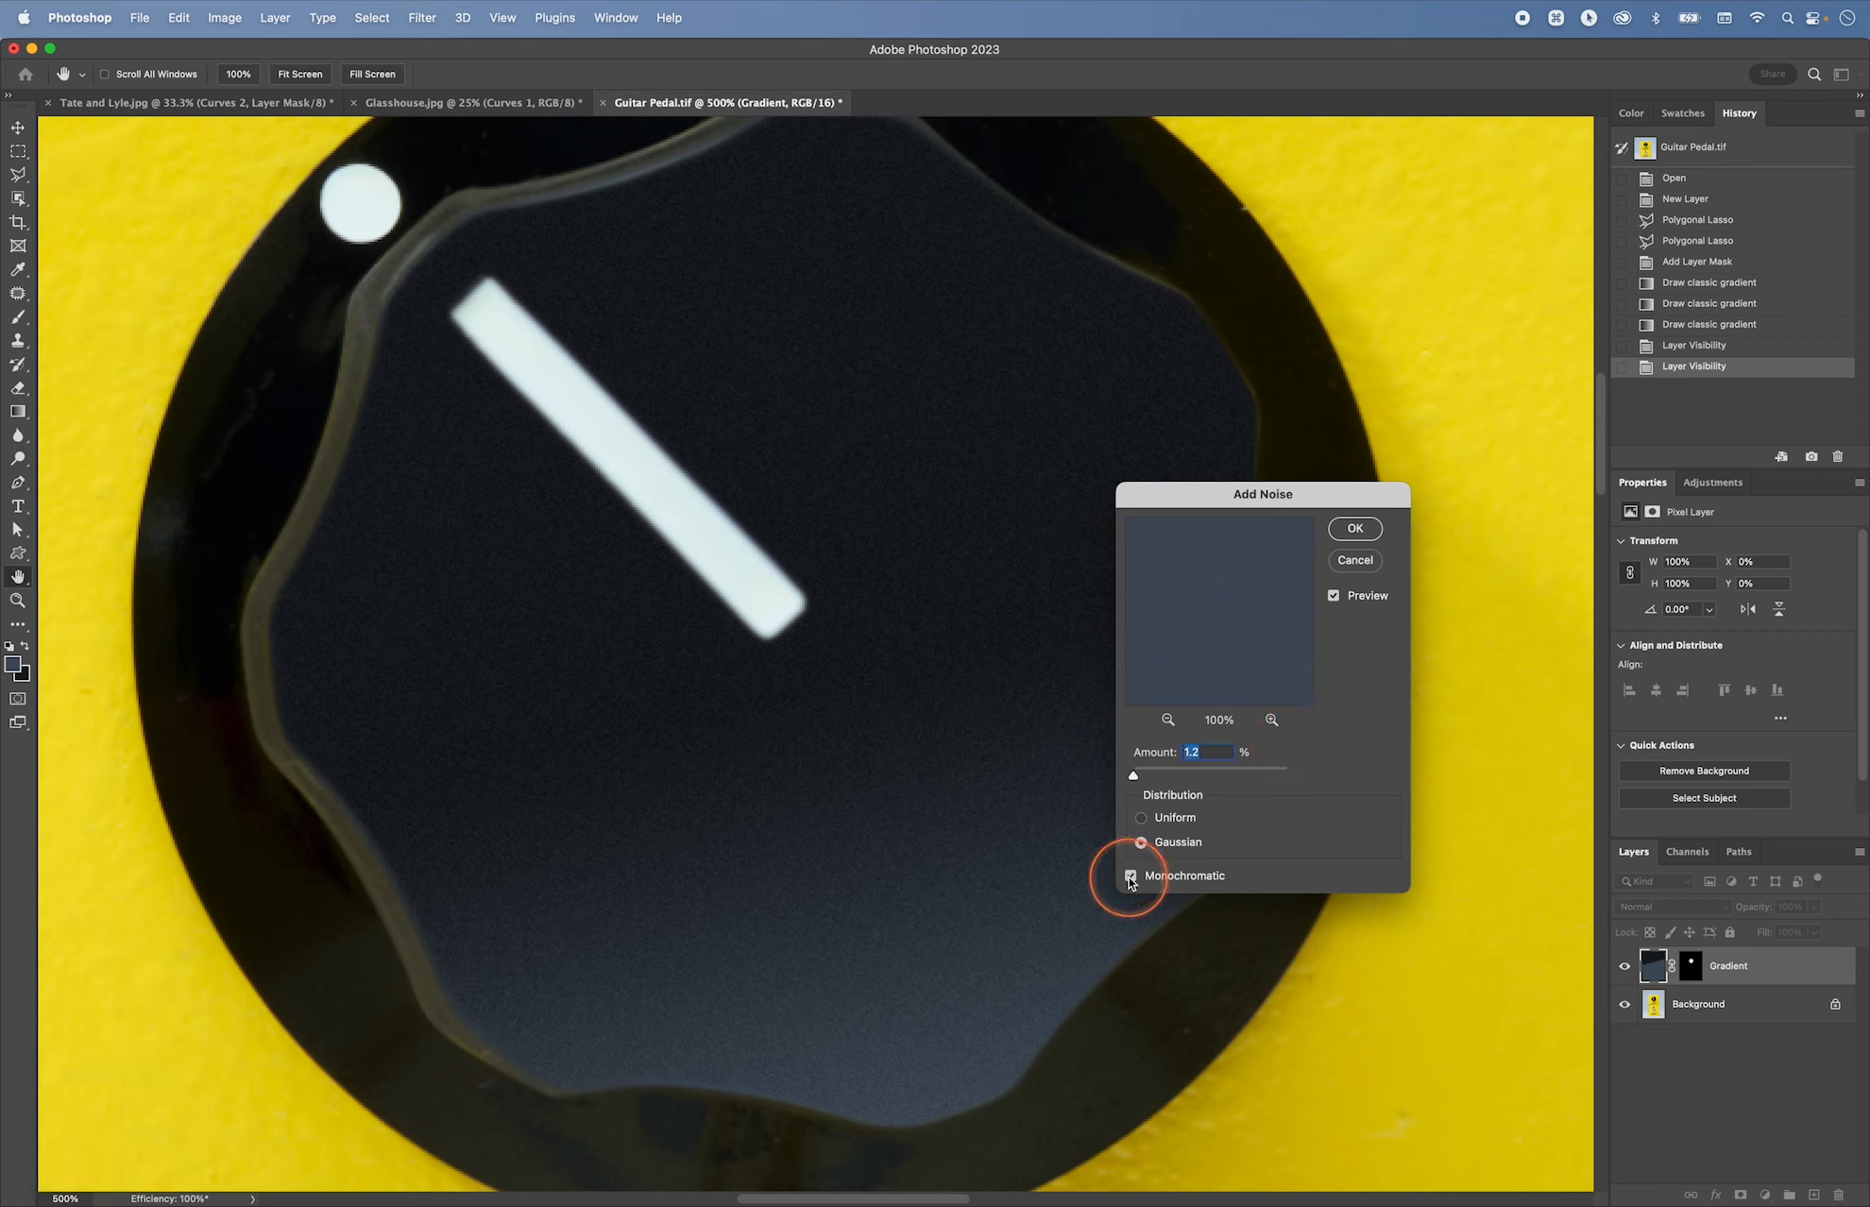
{"action": "left_click", "coordinate": [1131, 877]}
{"action": "left_click", "coordinate": [1132, 877]}
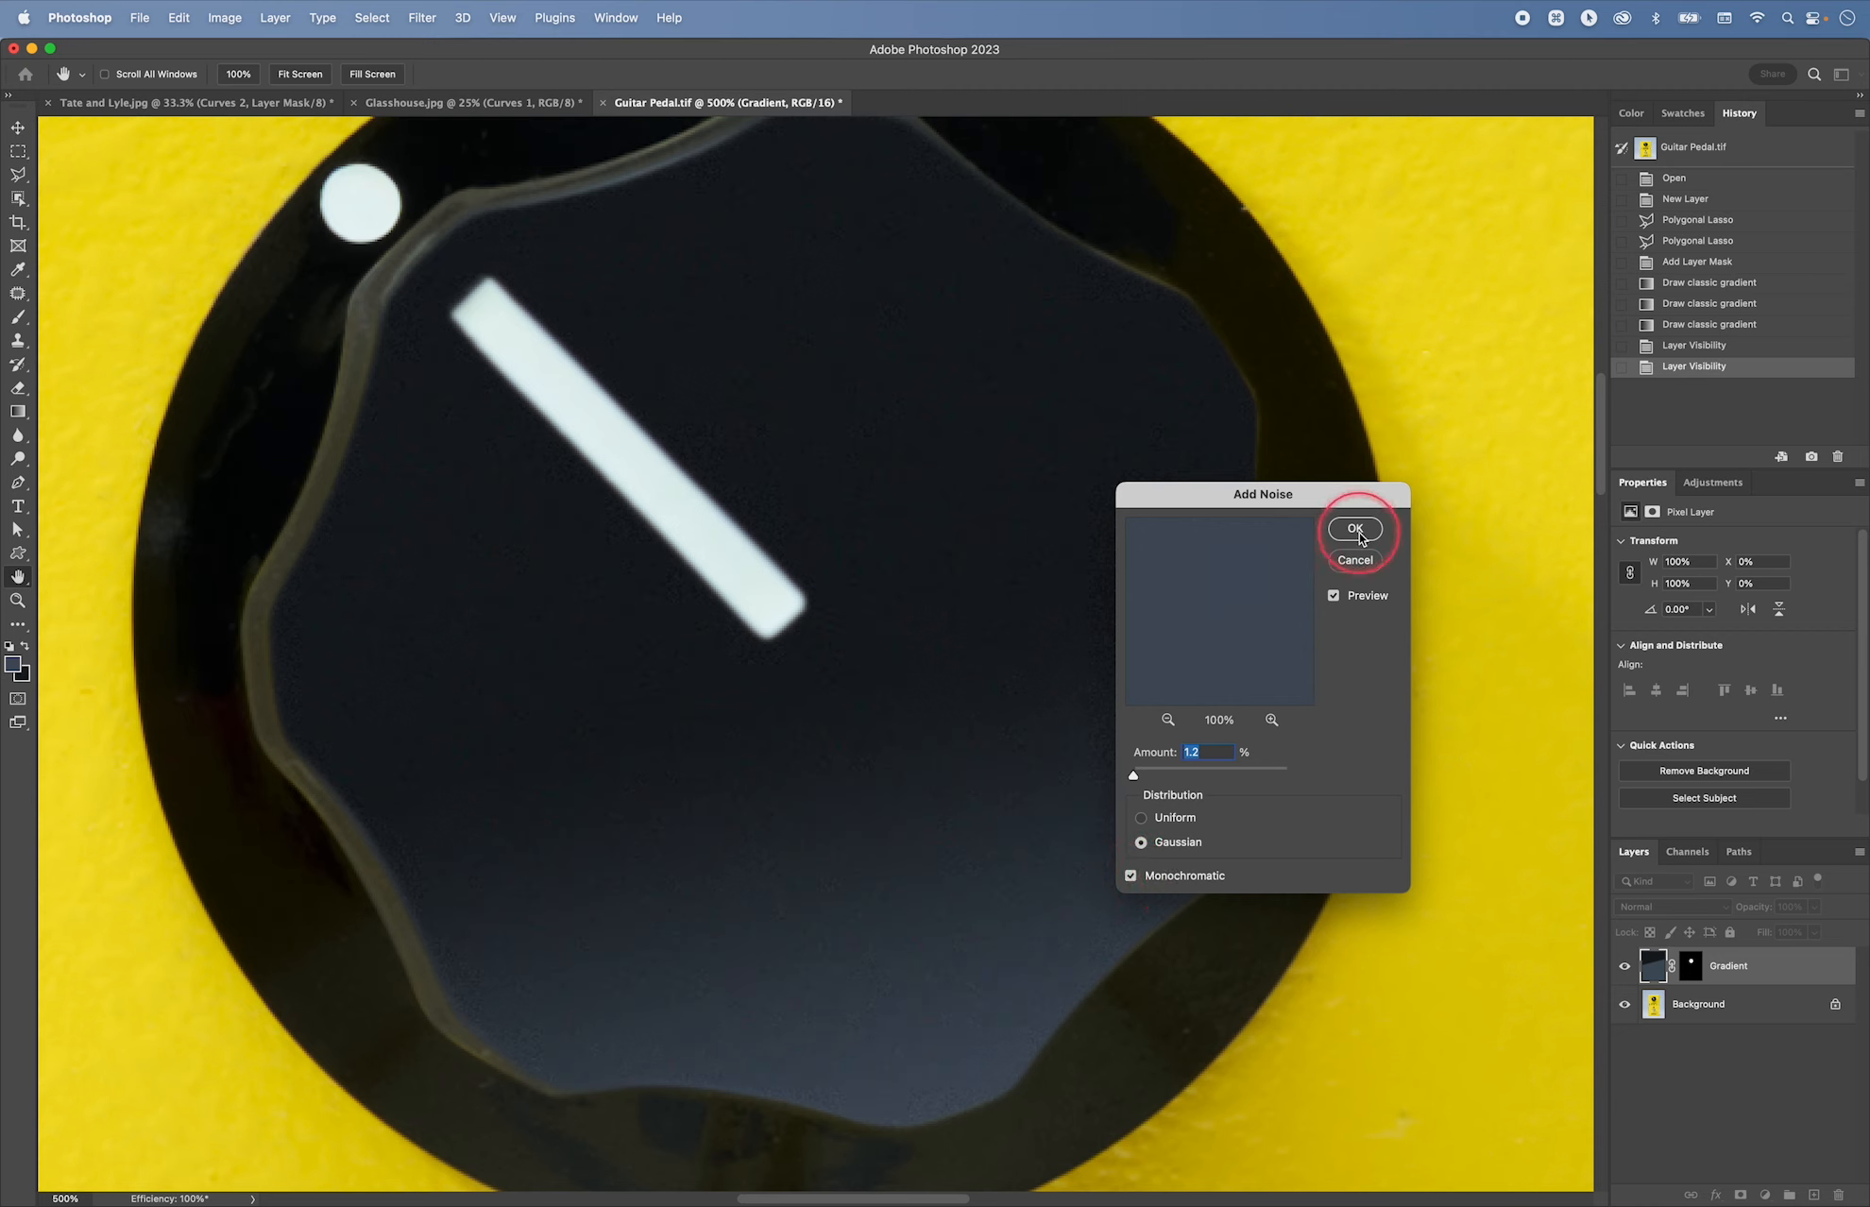
{"action": "left_click", "coordinate": [1356, 530]}
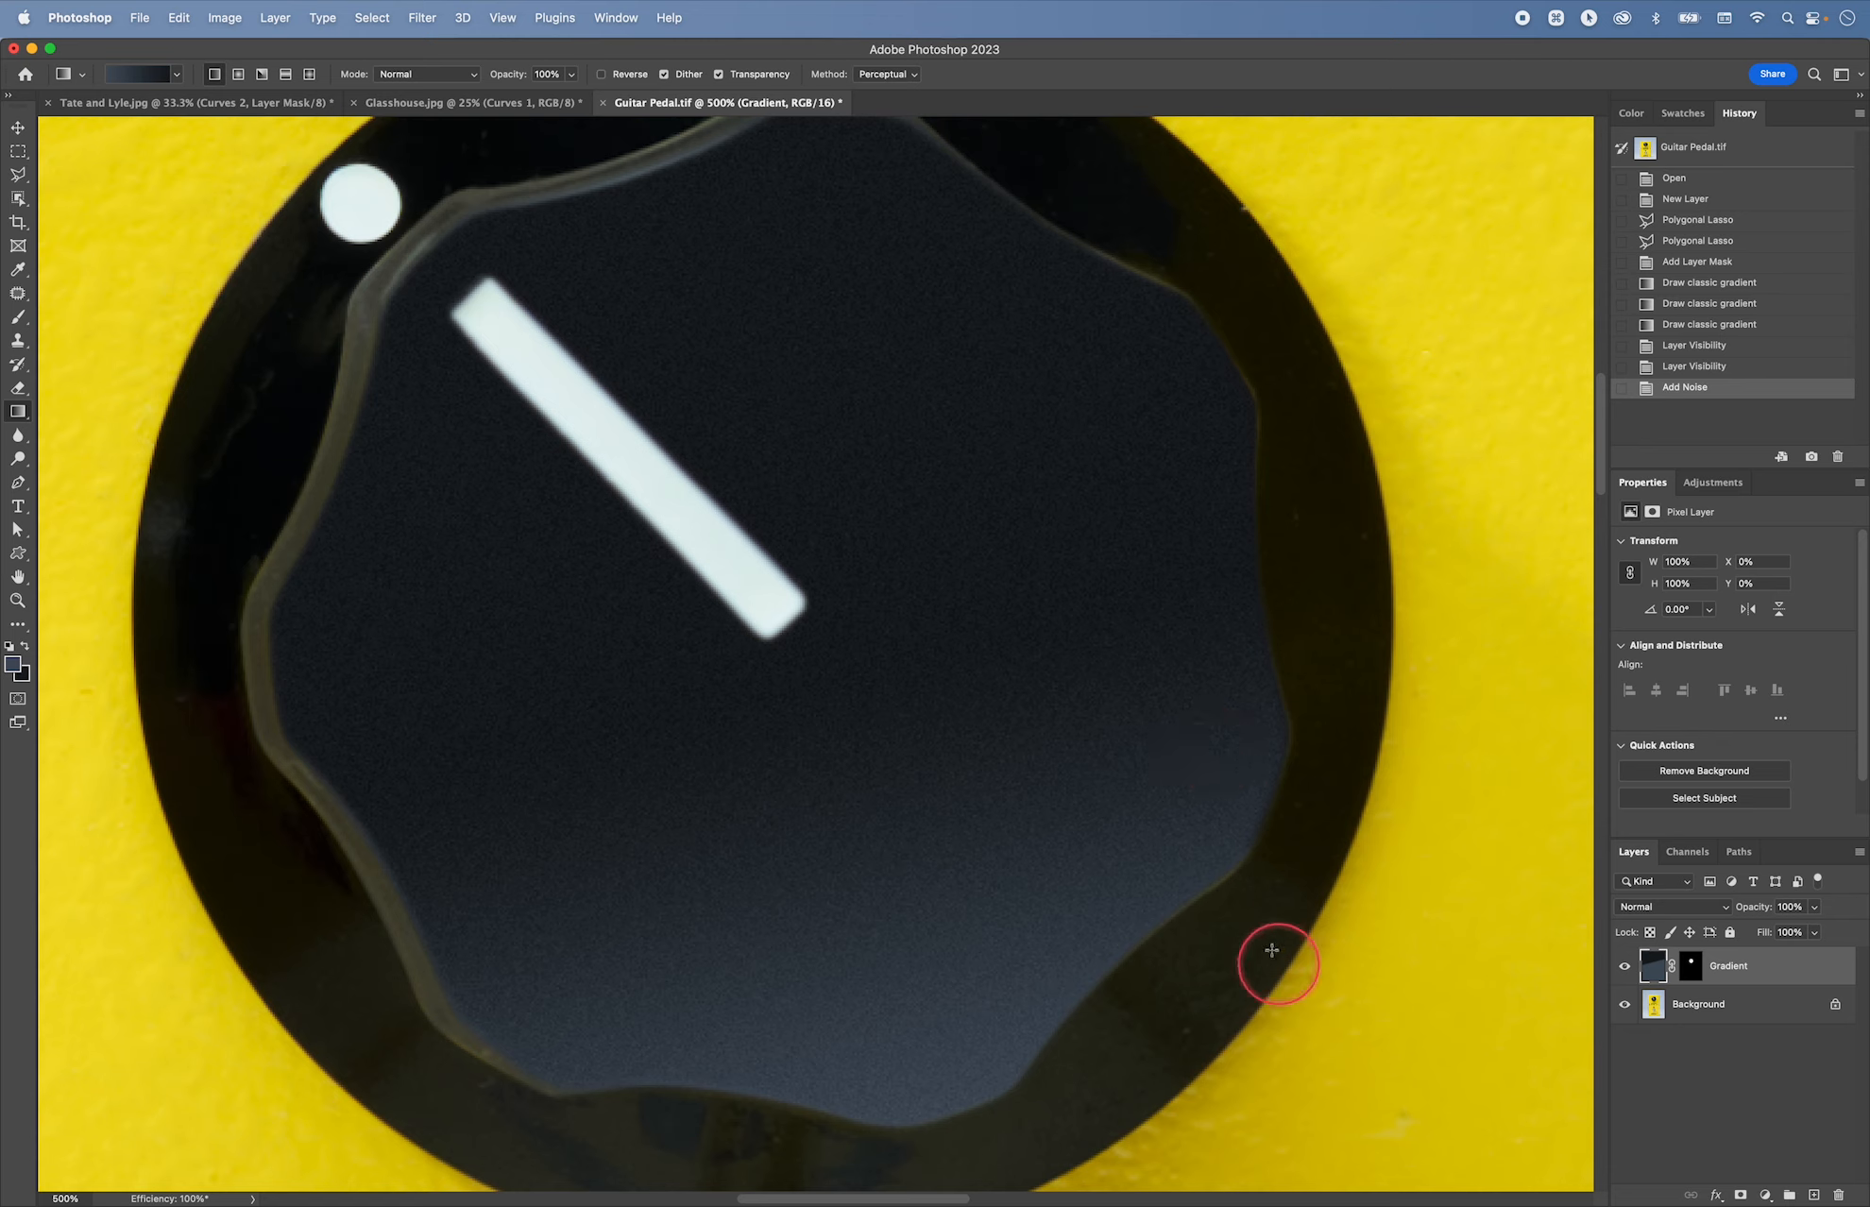
Step: Apply a Gaussian Blur with a radius of 0.5 pixels to the noisy Gradient layer
{"action": "left_click", "coordinate": [422, 17]}
{"action": "mouse_move", "coordinate": [527, 263]}
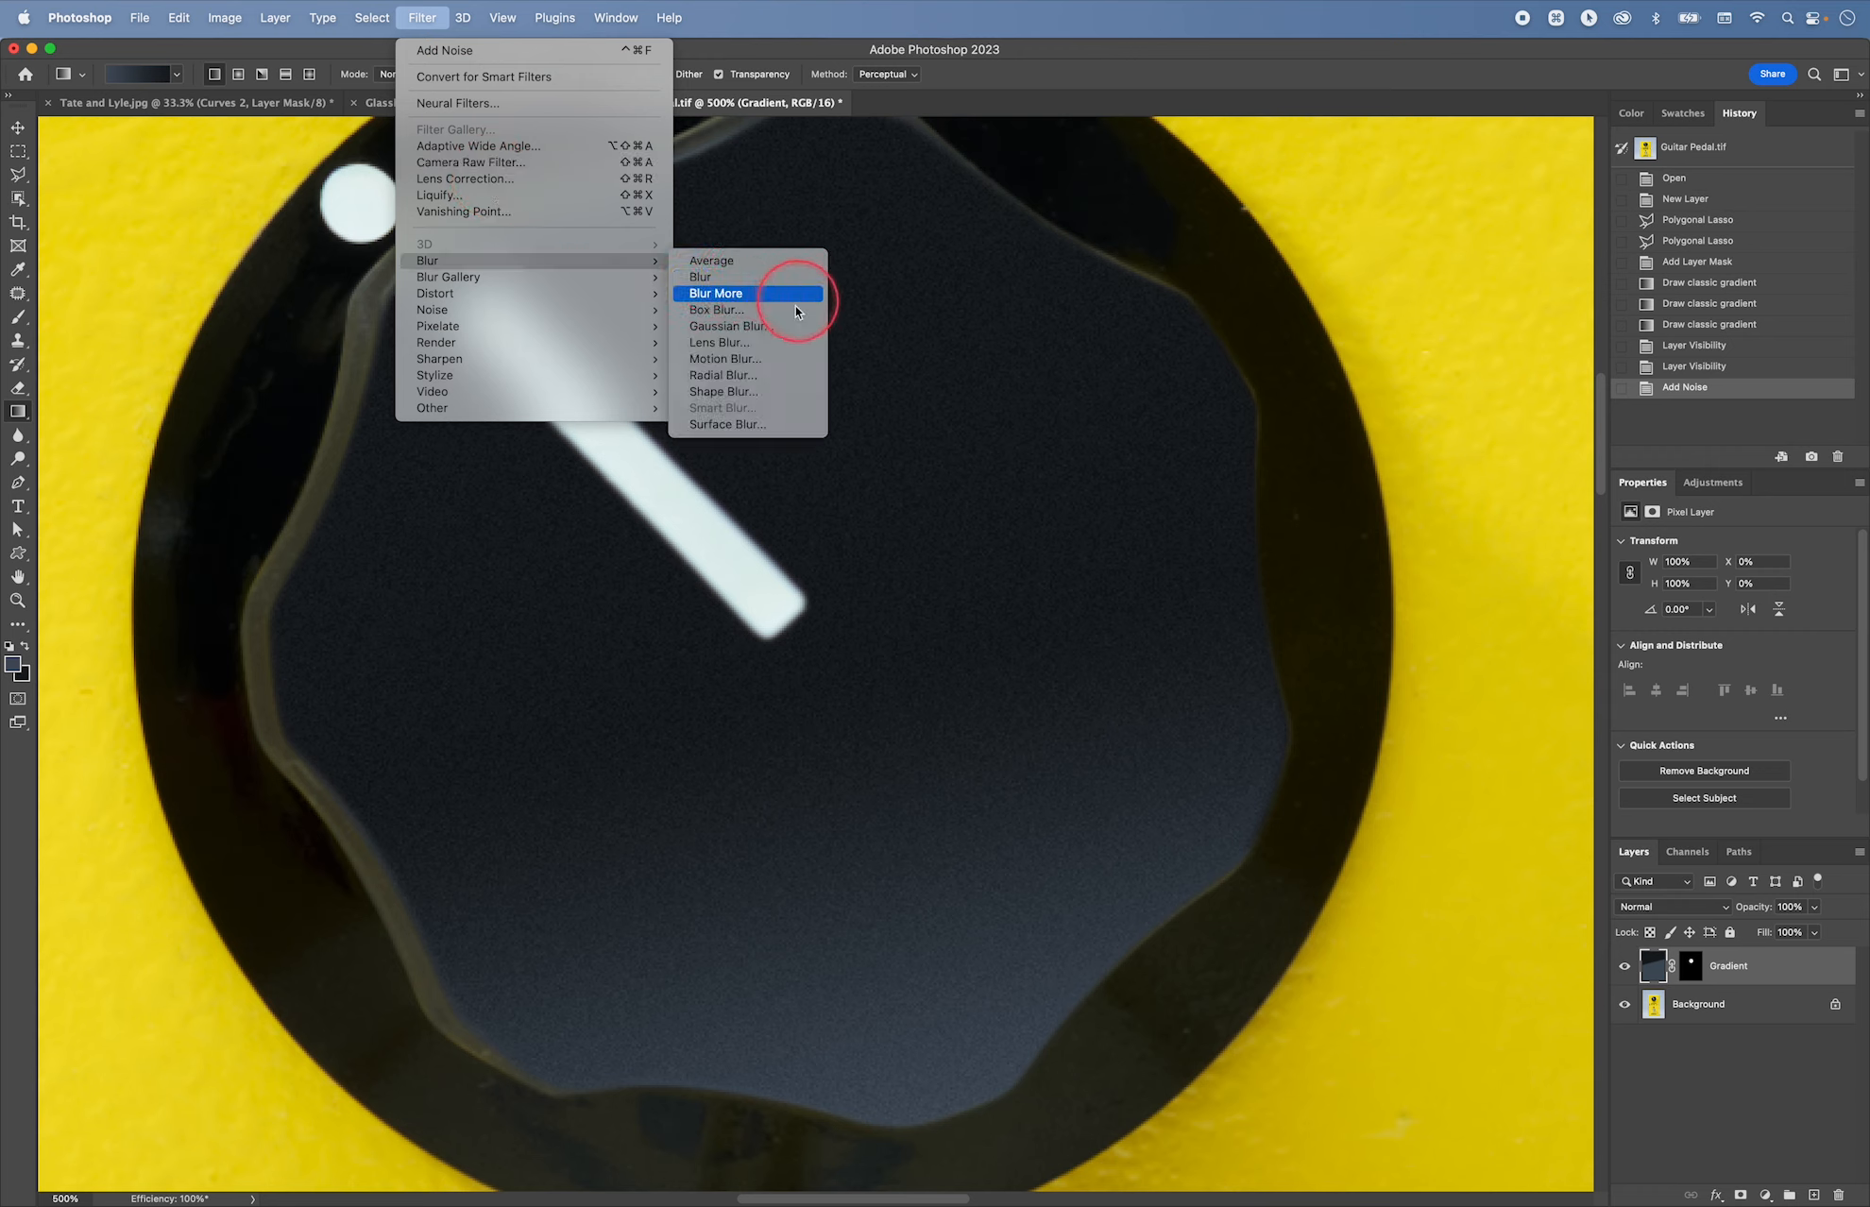
{"action": "left_click", "coordinate": [786, 327]}
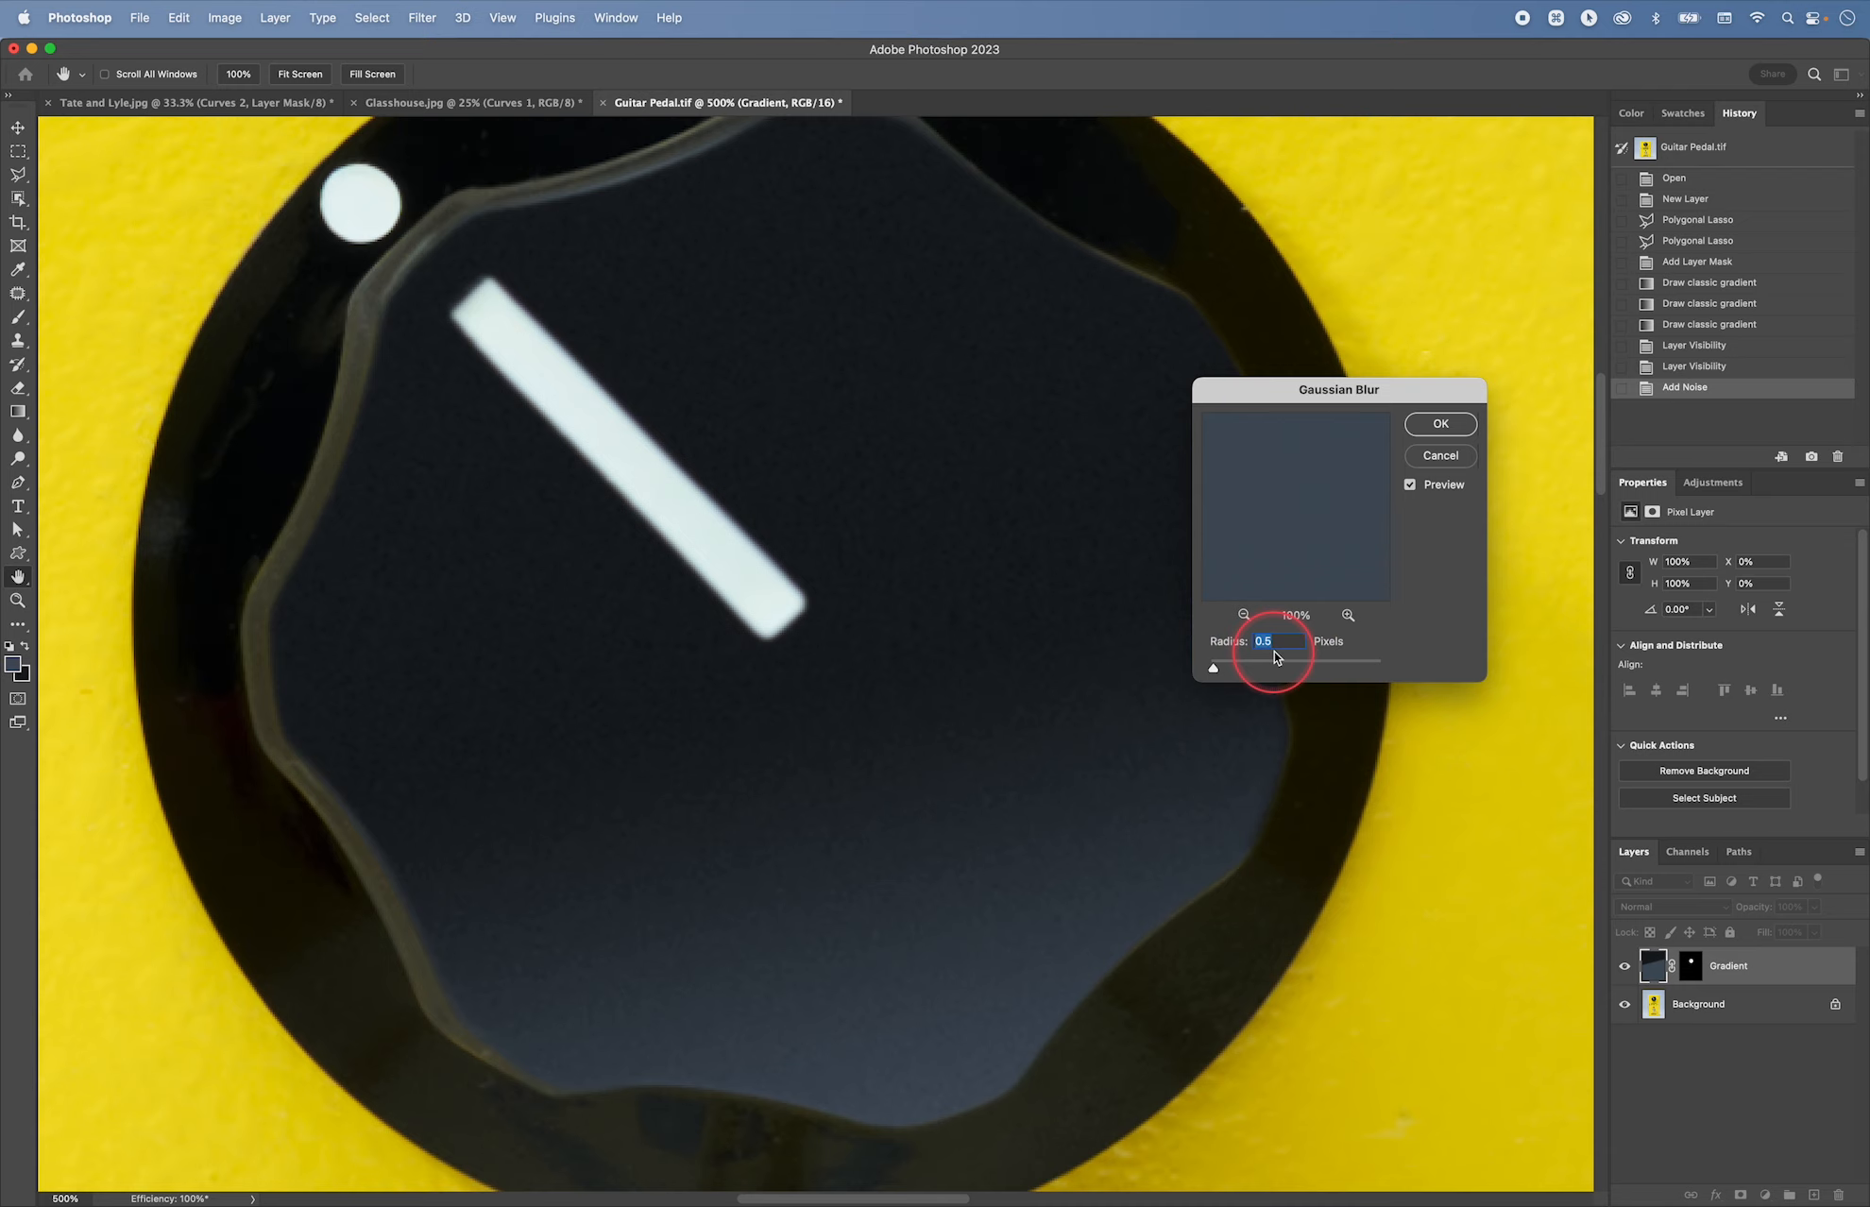
{"action": "left_click", "coordinate": [1441, 425]}
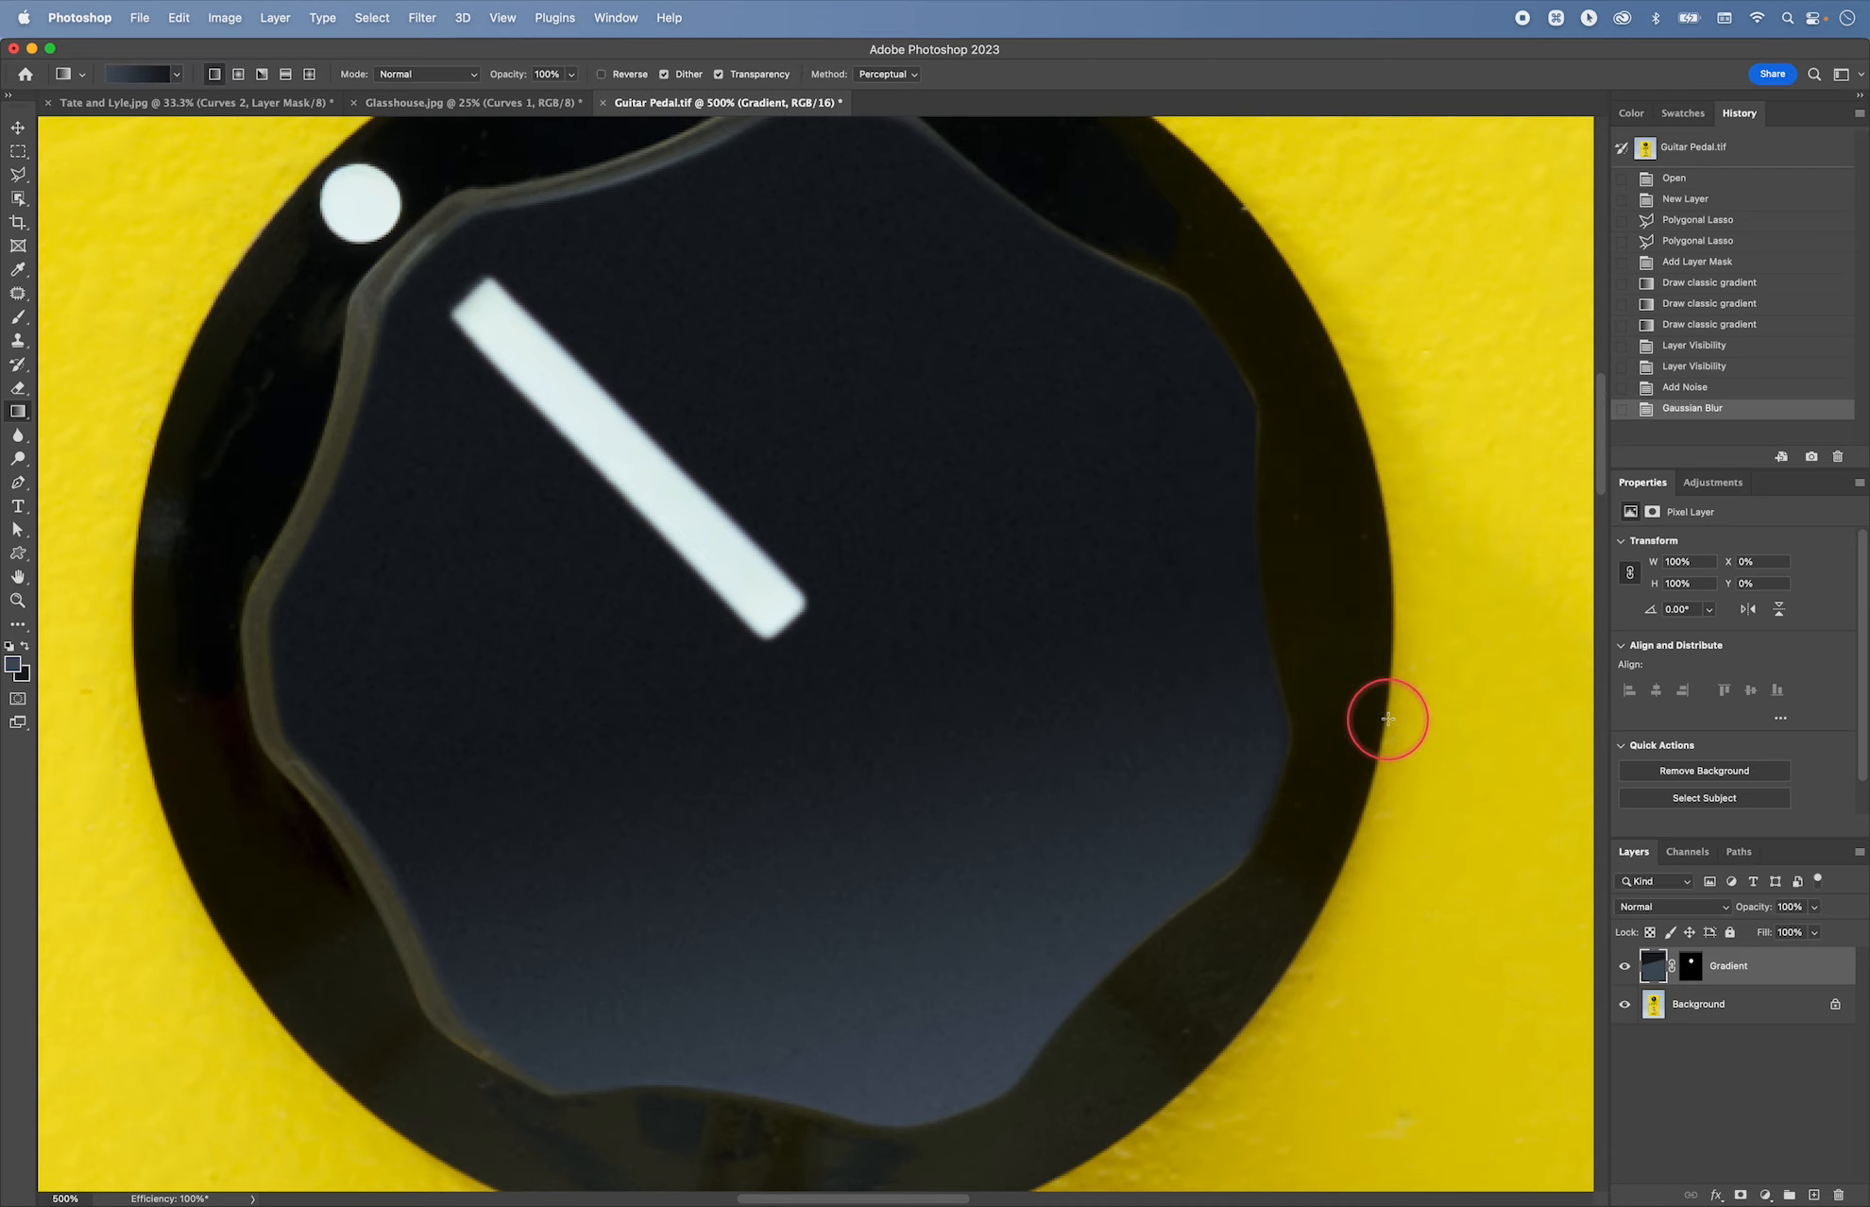
Step: Compare the knob with and without the Gradient layer, and set the layer's opacity to 96%
{"action": "key", "text": "super+minus"}
{"action": "key", "text": "super+minus"}
{"action": "left_click", "coordinate": [1624, 965]}
{"action": "left_click", "coordinate": [1625, 965]}
{"action": "left_click", "coordinate": [1625, 966]}
{"action": "left_click", "coordinate": [1625, 965]}
{"action": "left_click", "coordinate": [1814, 907]}
{"action": "left_click_drag", "start_coordinate": [1814, 932], "coordinate": [1811, 932]}
{"action": "left_click", "coordinate": [1810, 932]}
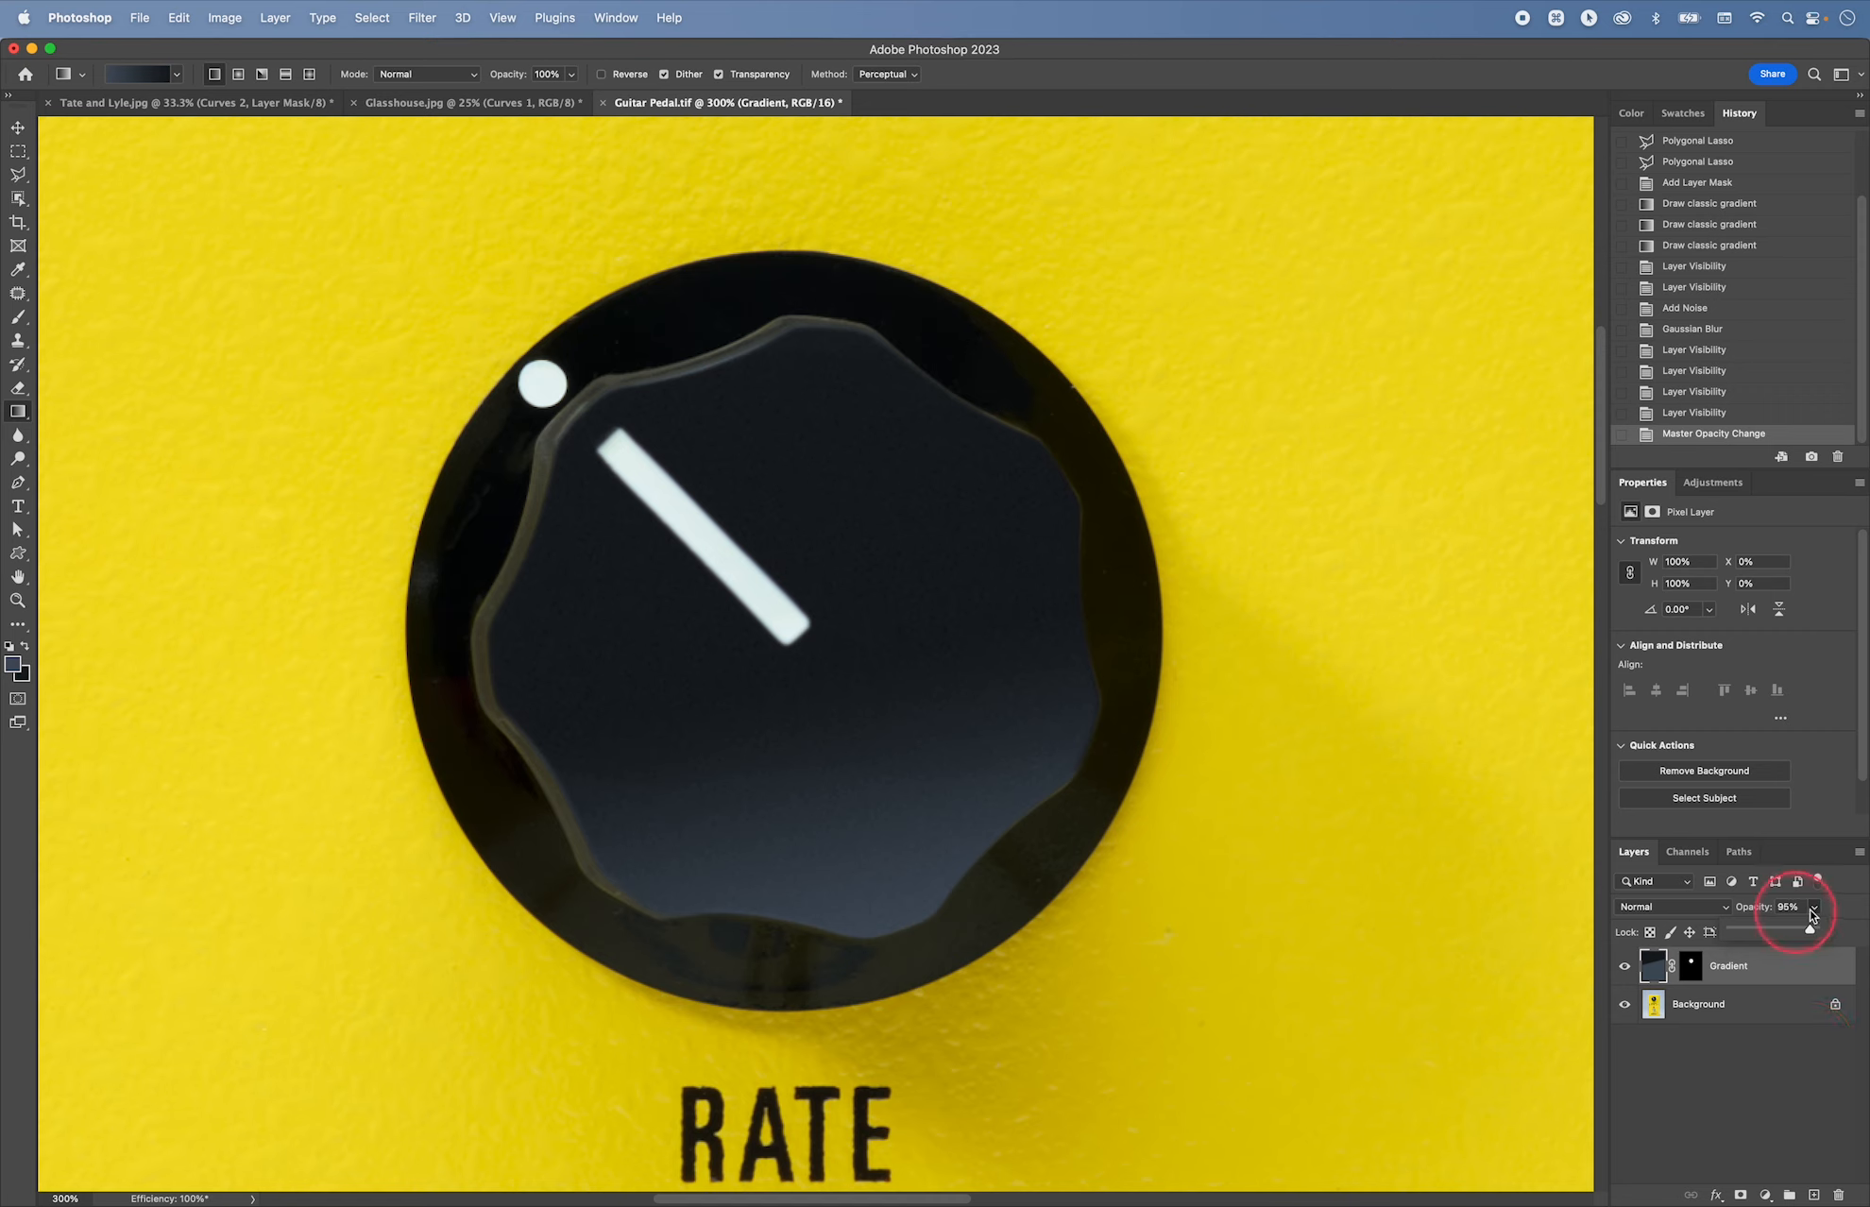
{"action": "left_click", "coordinate": [1844, 919]}
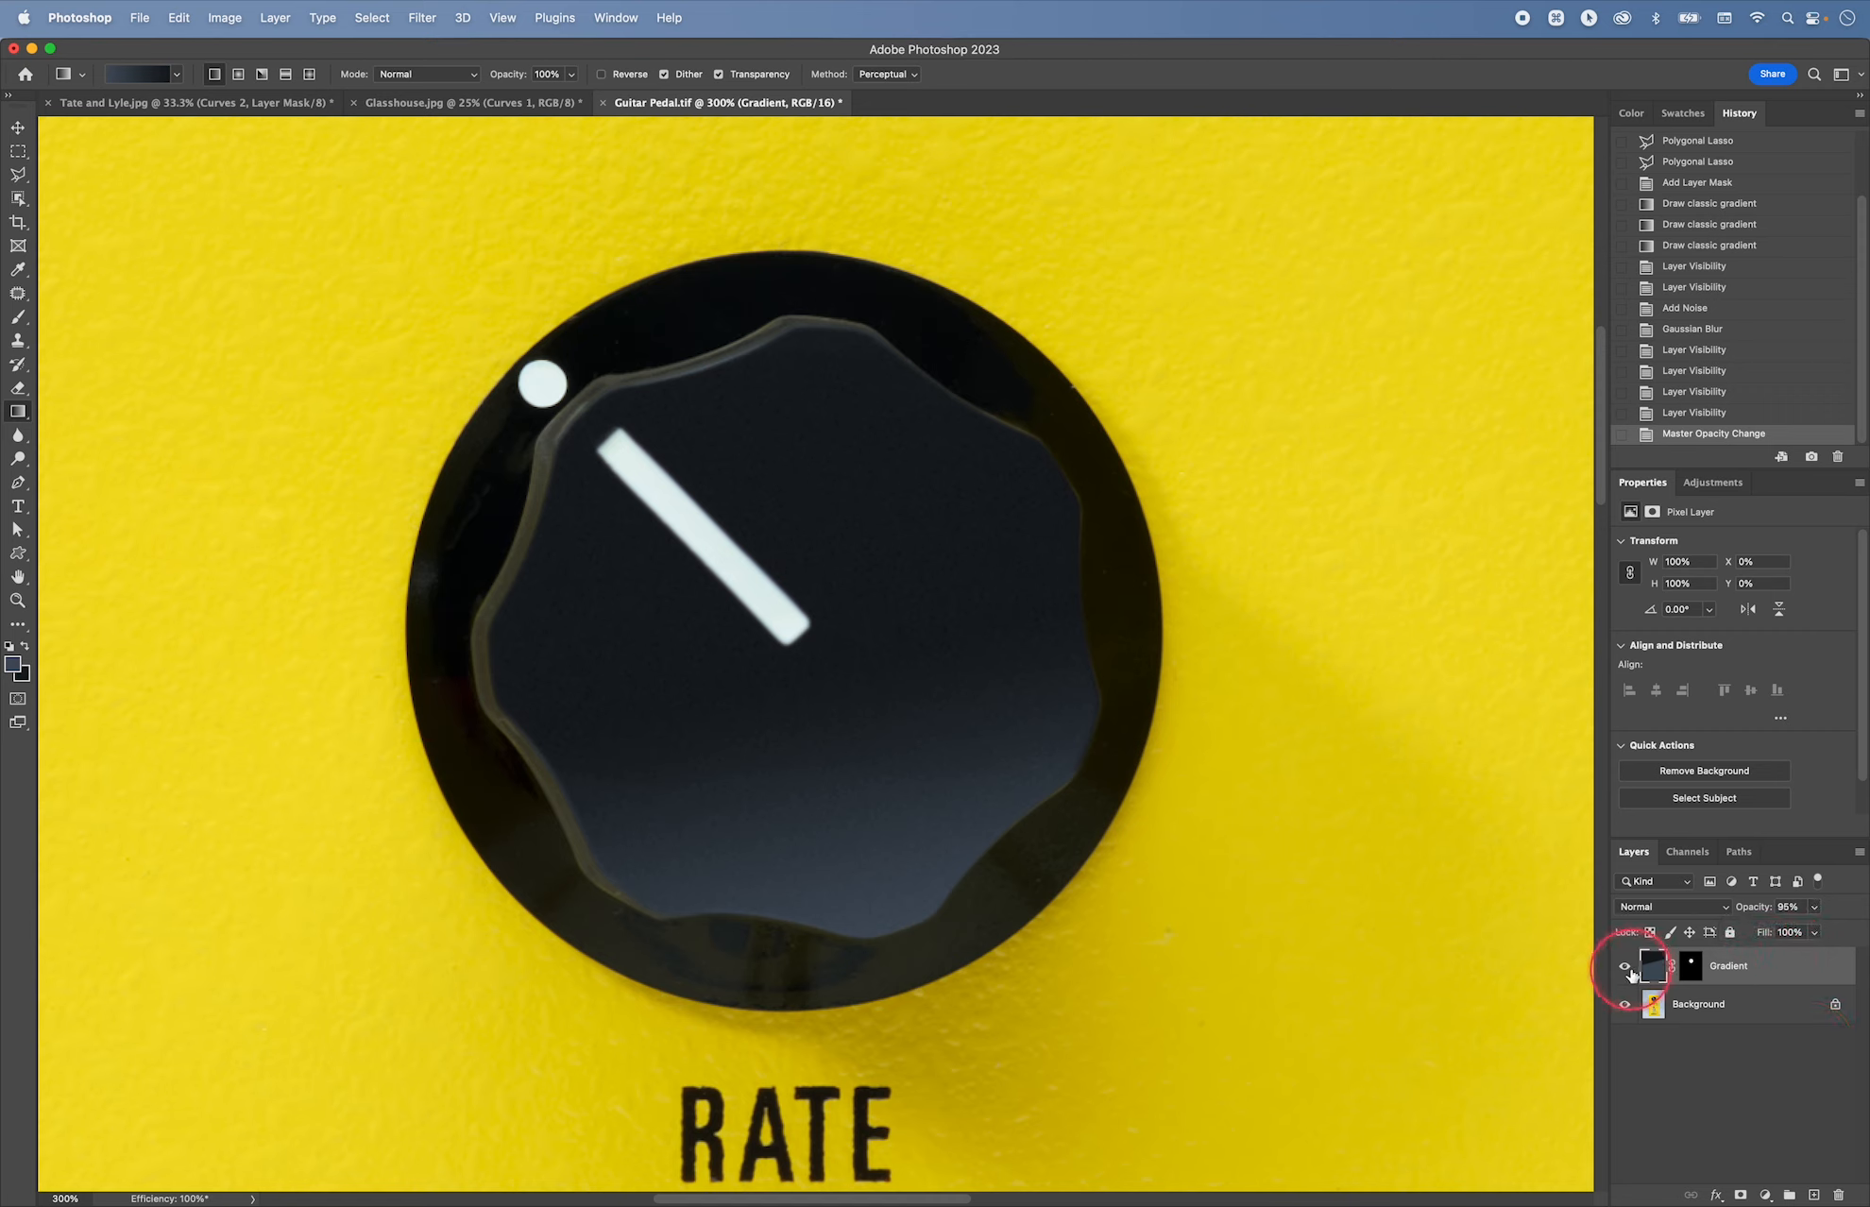
Step: Compare the Gradient layer on and off, and add a Curves adjustment layer clipped to it
{"action": "left_click", "coordinate": [1626, 966]}
{"action": "left_click", "coordinate": [1626, 966]}
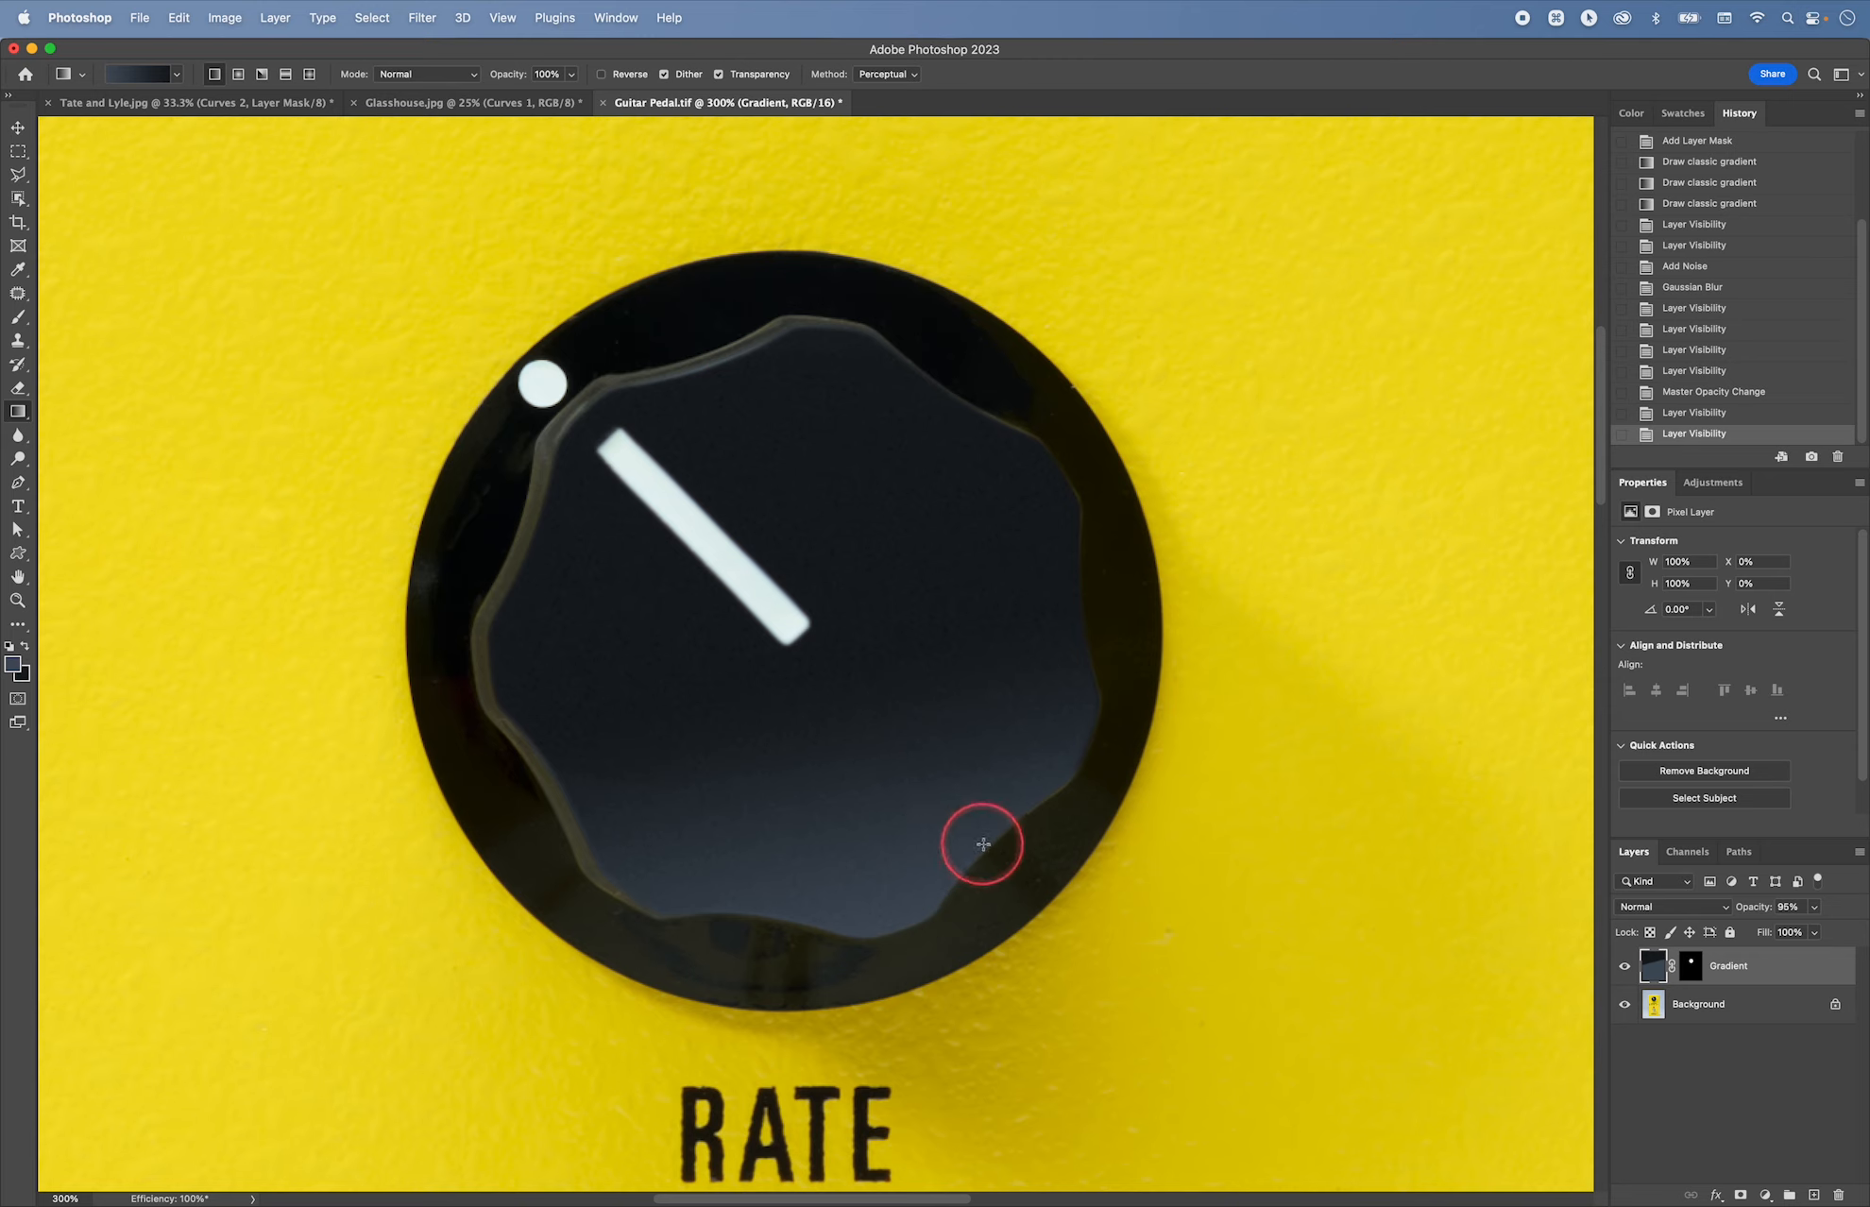
{"action": "left_click", "coordinate": [1712, 483]}
{"action": "left_click", "coordinate": [1678, 535]}
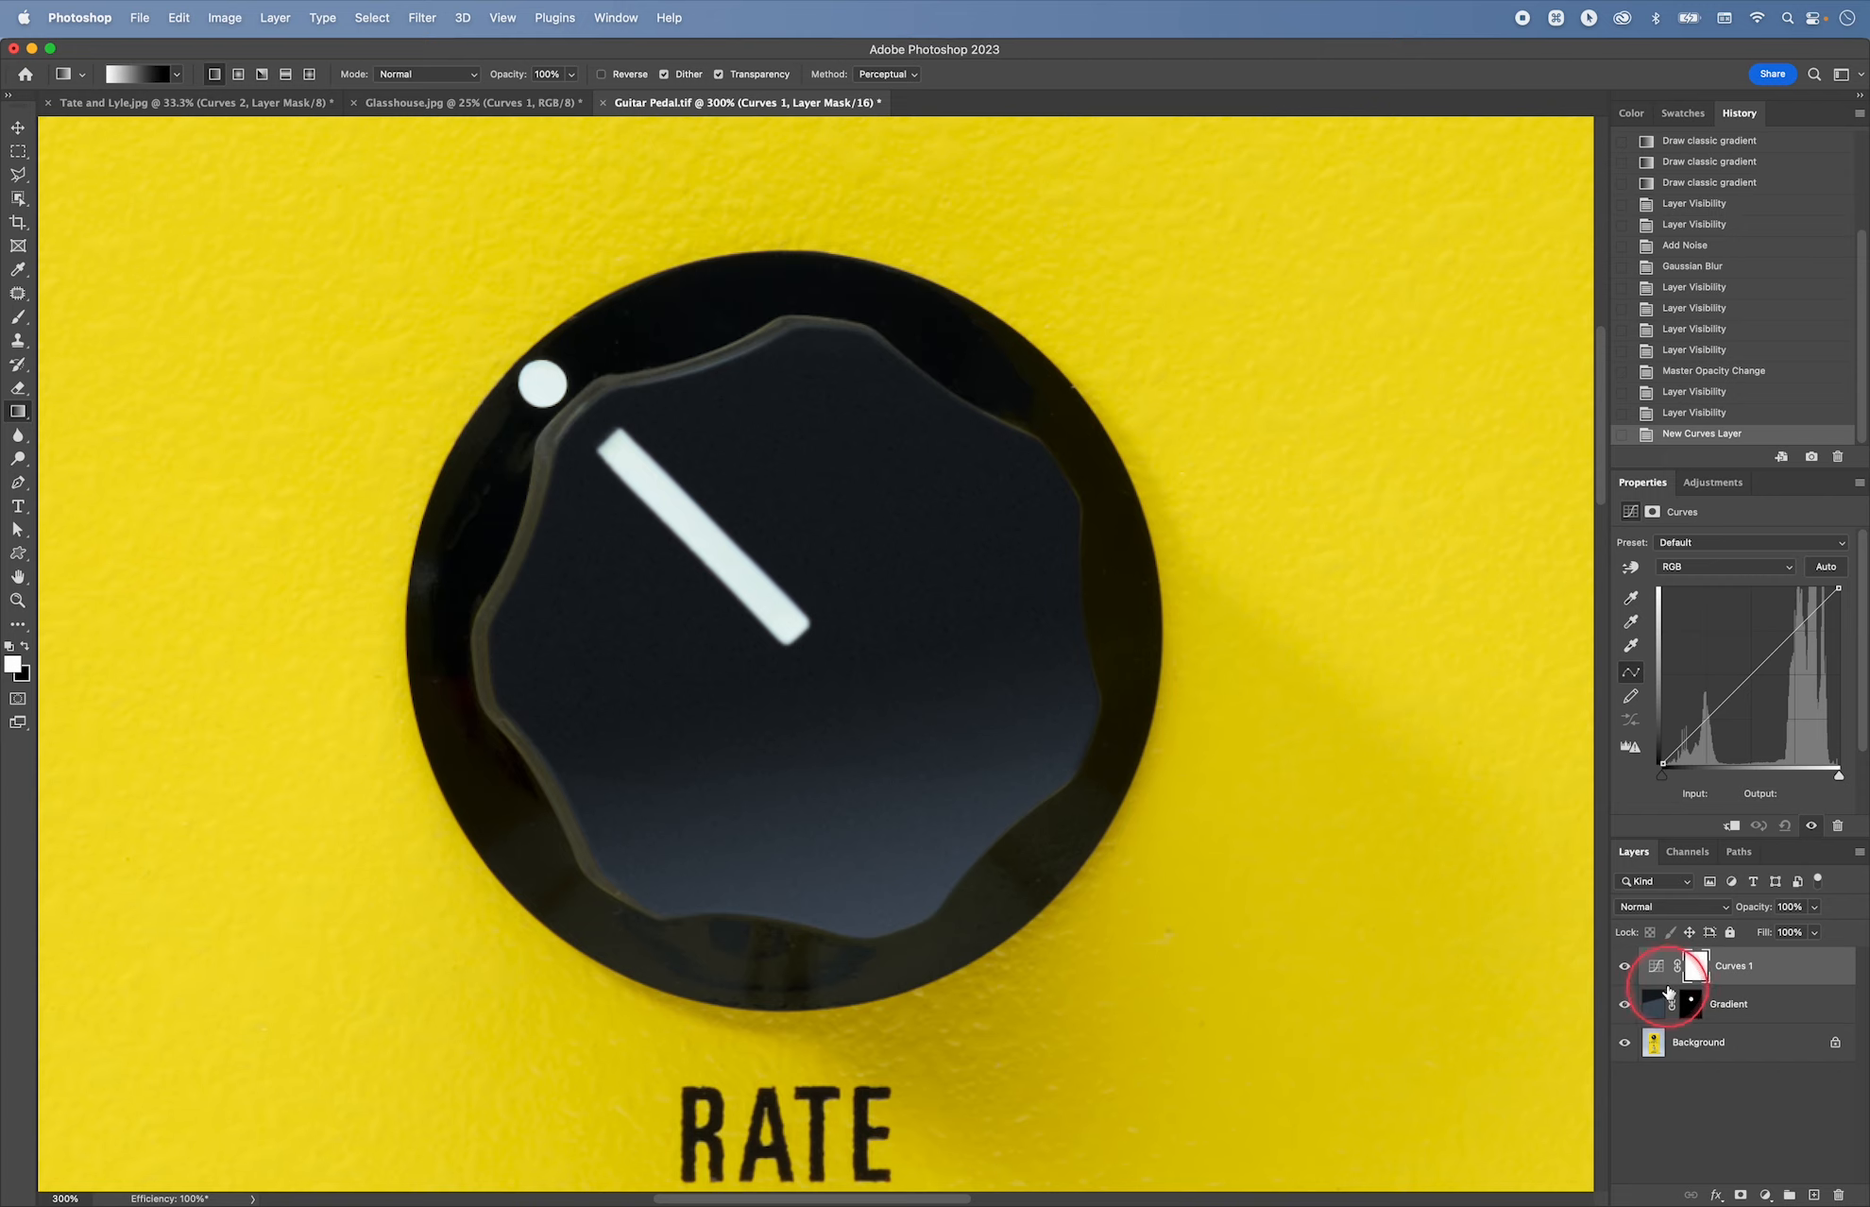
{"action": "key", "text": "alt"}
{"action": "left_click", "coordinate": [1668, 982], "text": "alt"}
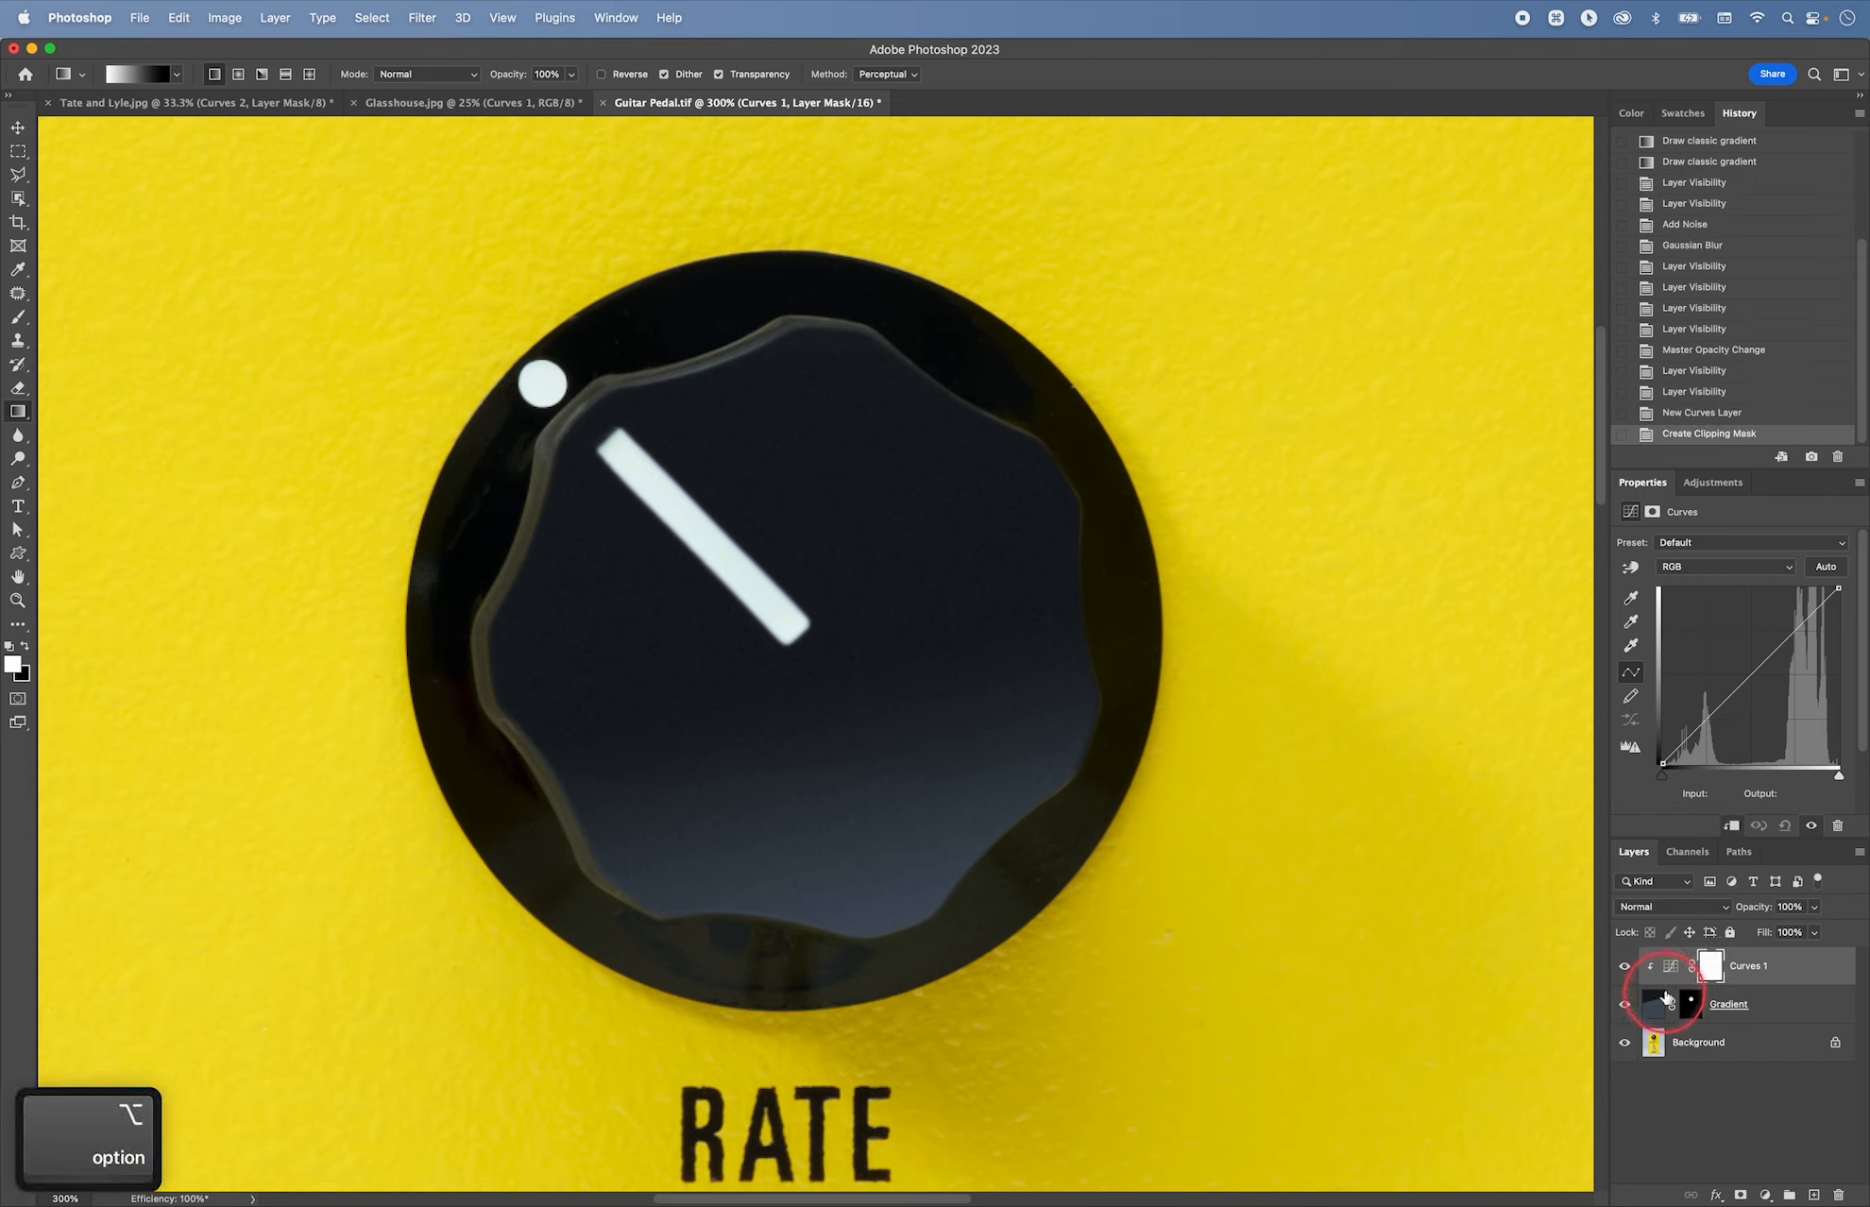
Step: Darken the clipped Curves layer by lowering its white end and setting a midtone point at input 147, output 128; compare it on and off
{"action": "left_click_drag", "start_coordinate": [1753, 673], "coordinate": [1752, 675]}
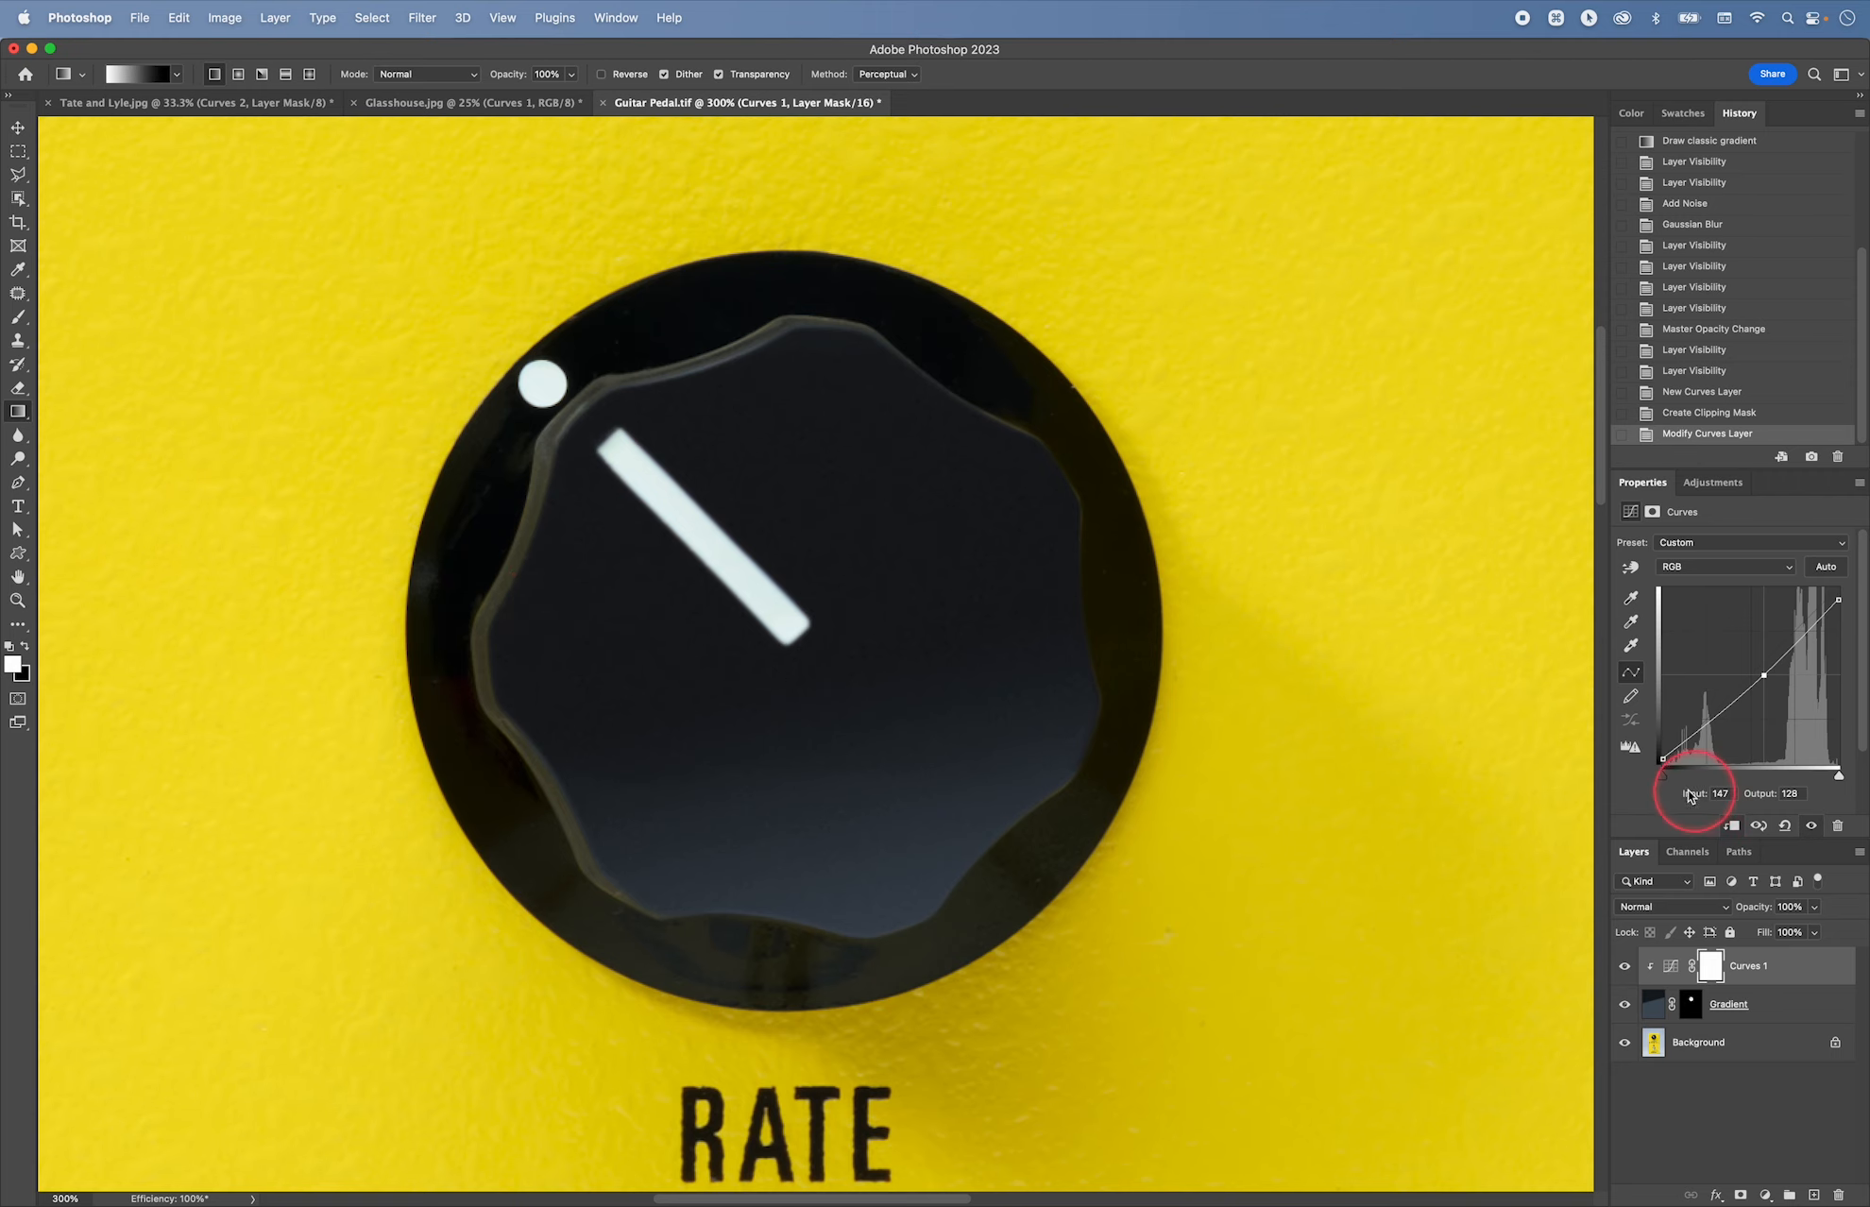
{"action": "left_click", "coordinate": [1660, 774]}
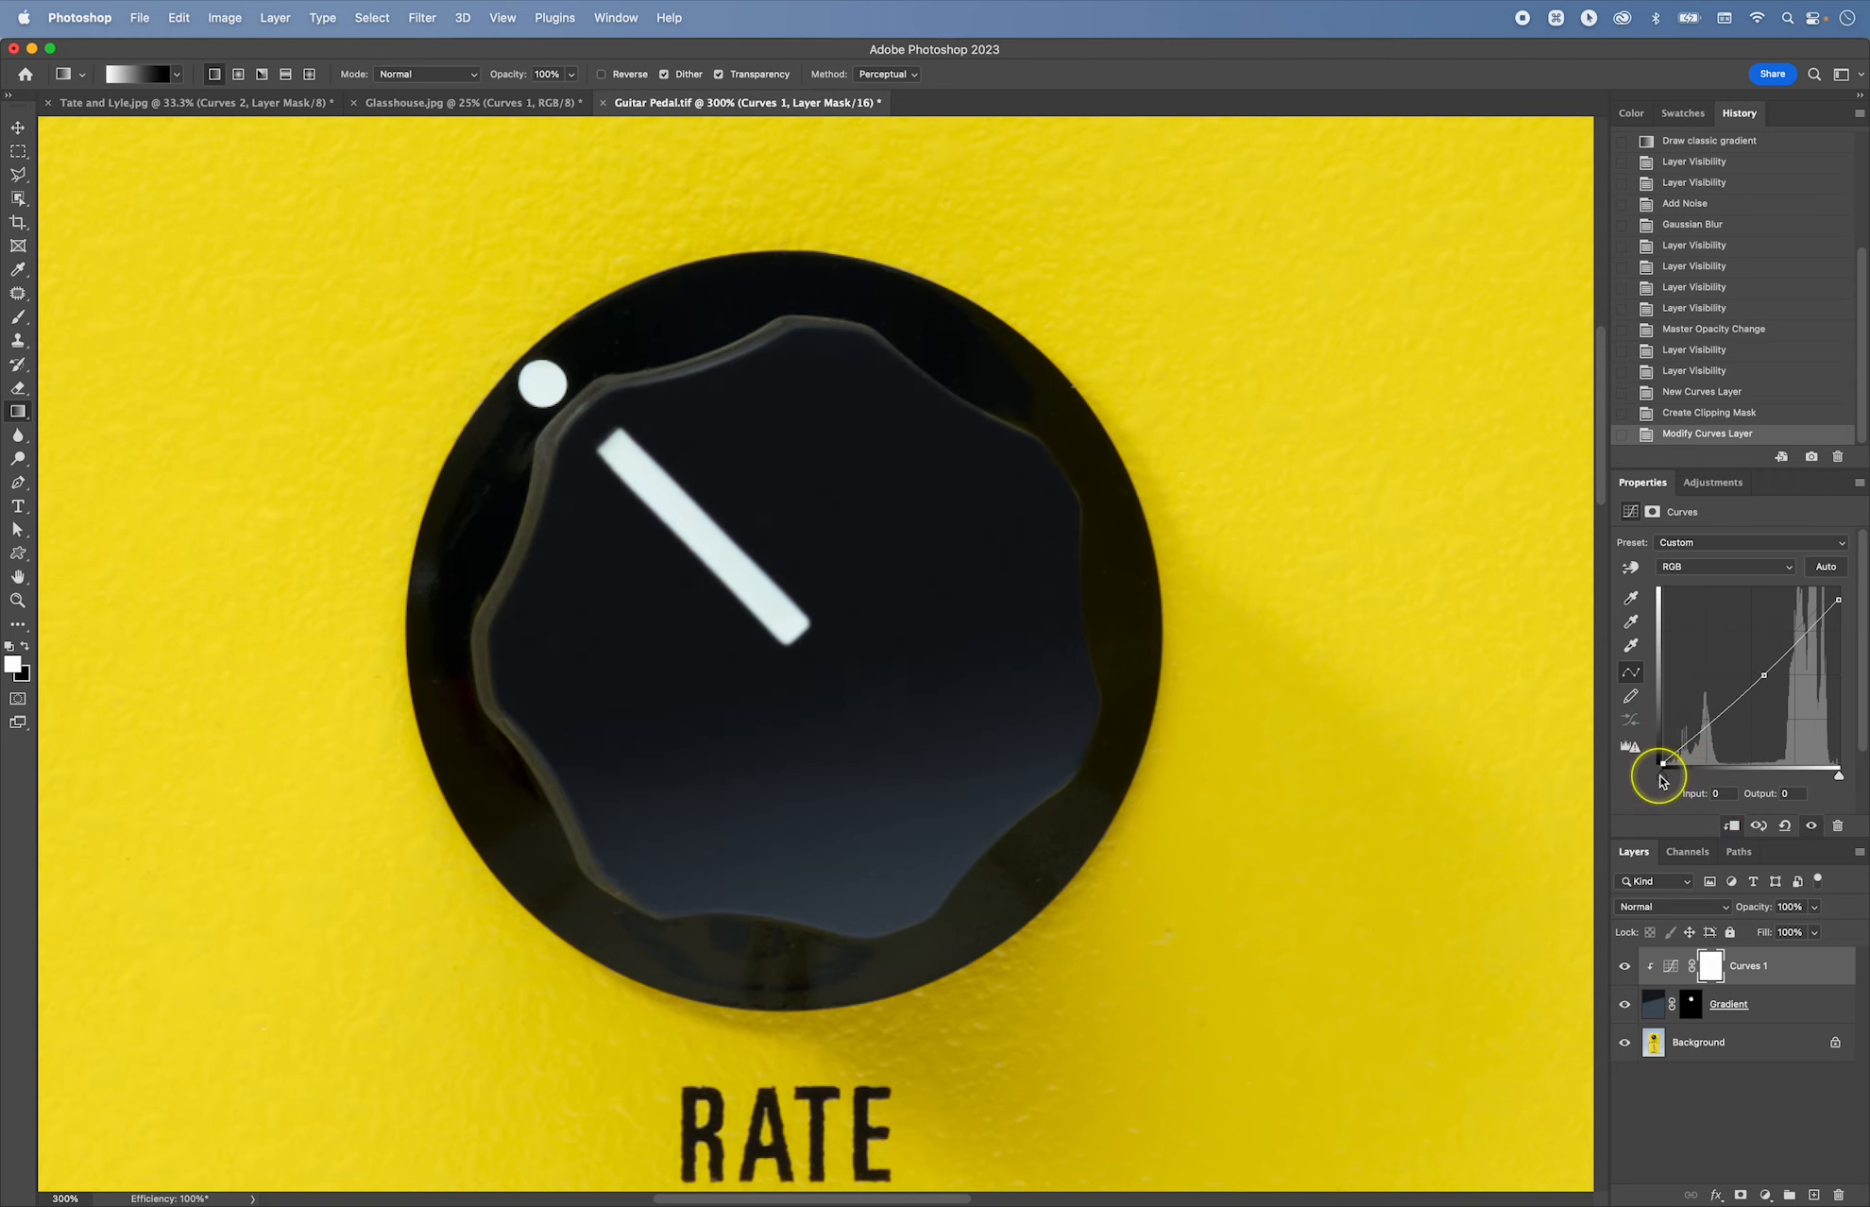
{"action": "key", "text": "super+minus"}
{"action": "key", "text": "super+minus"}
{"action": "key", "text": "super+minus"}
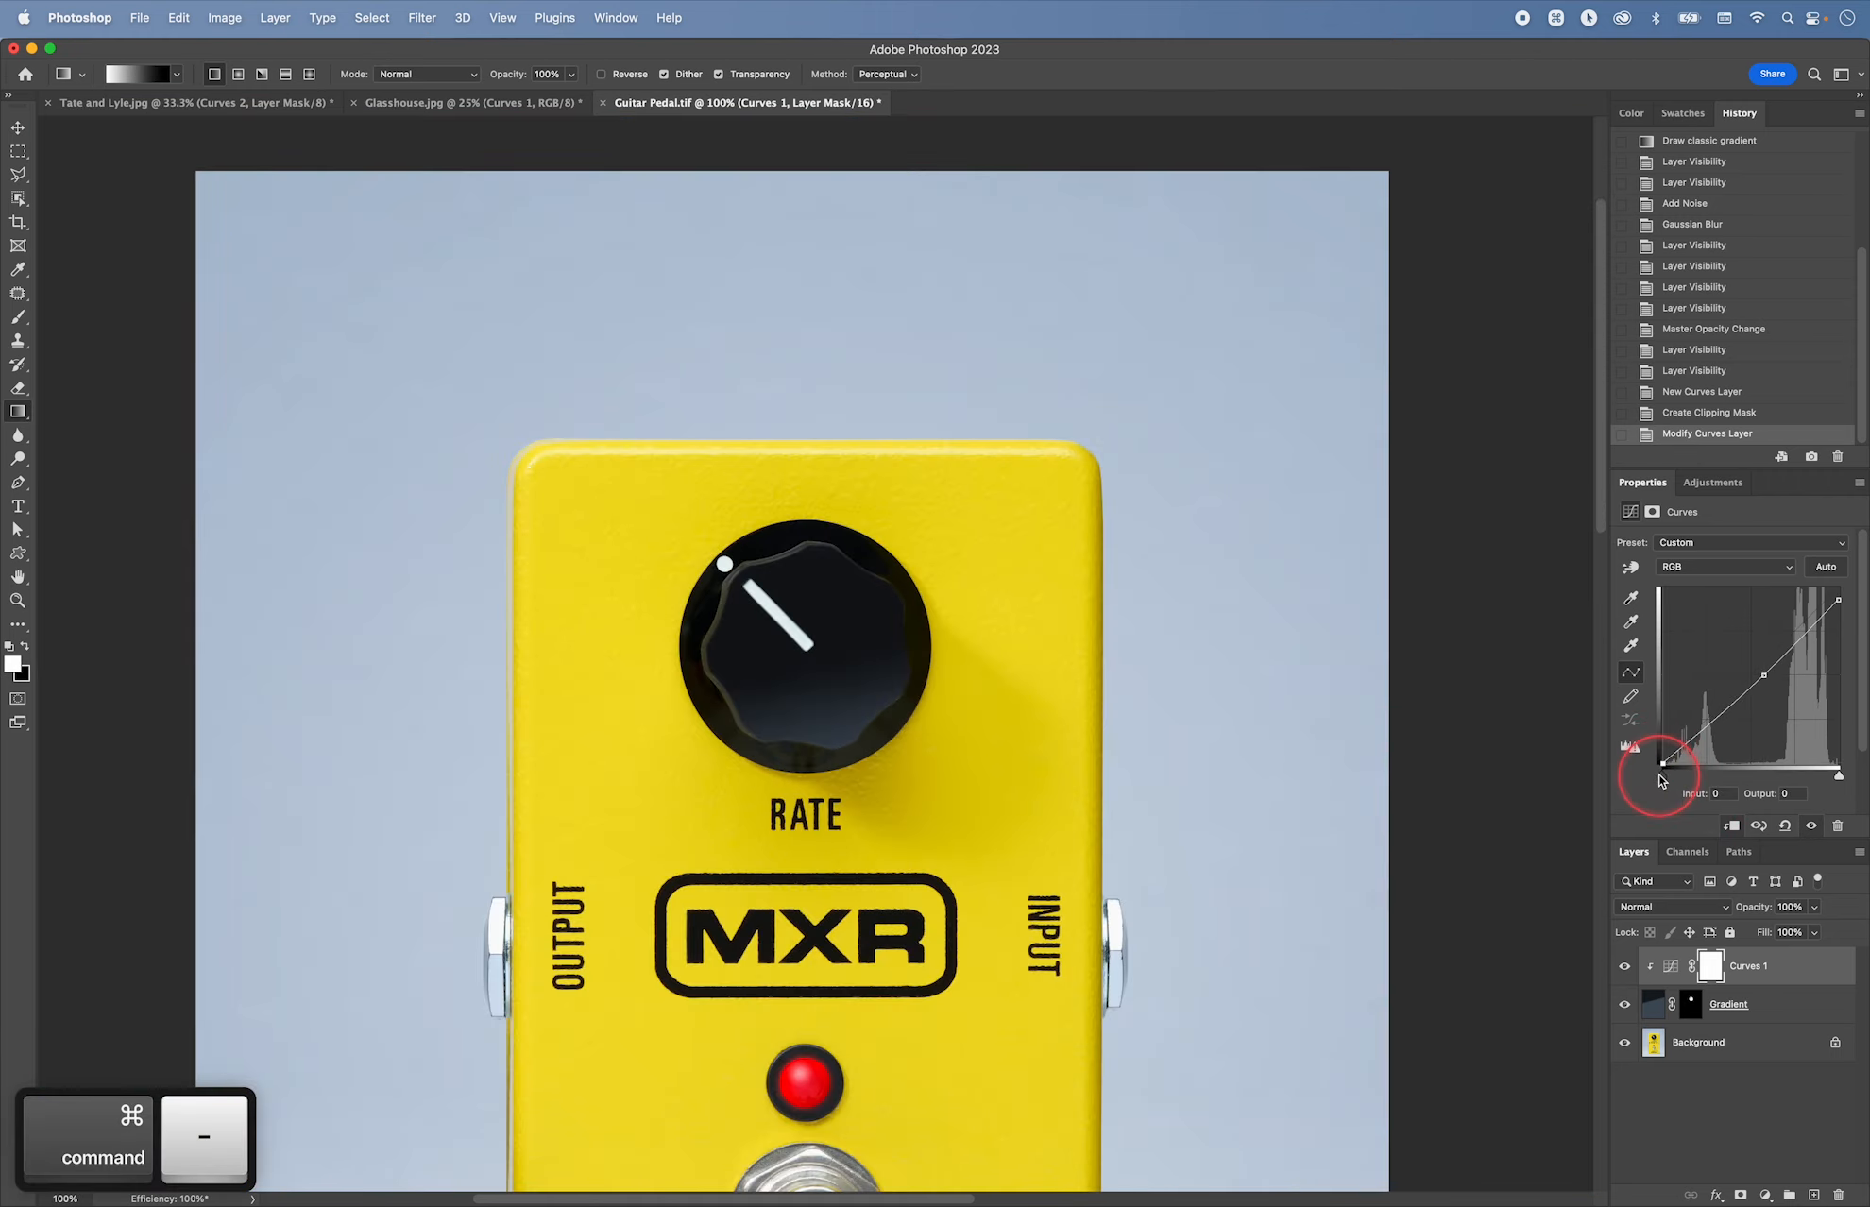
{"action": "left_click", "coordinate": [1626, 966]}
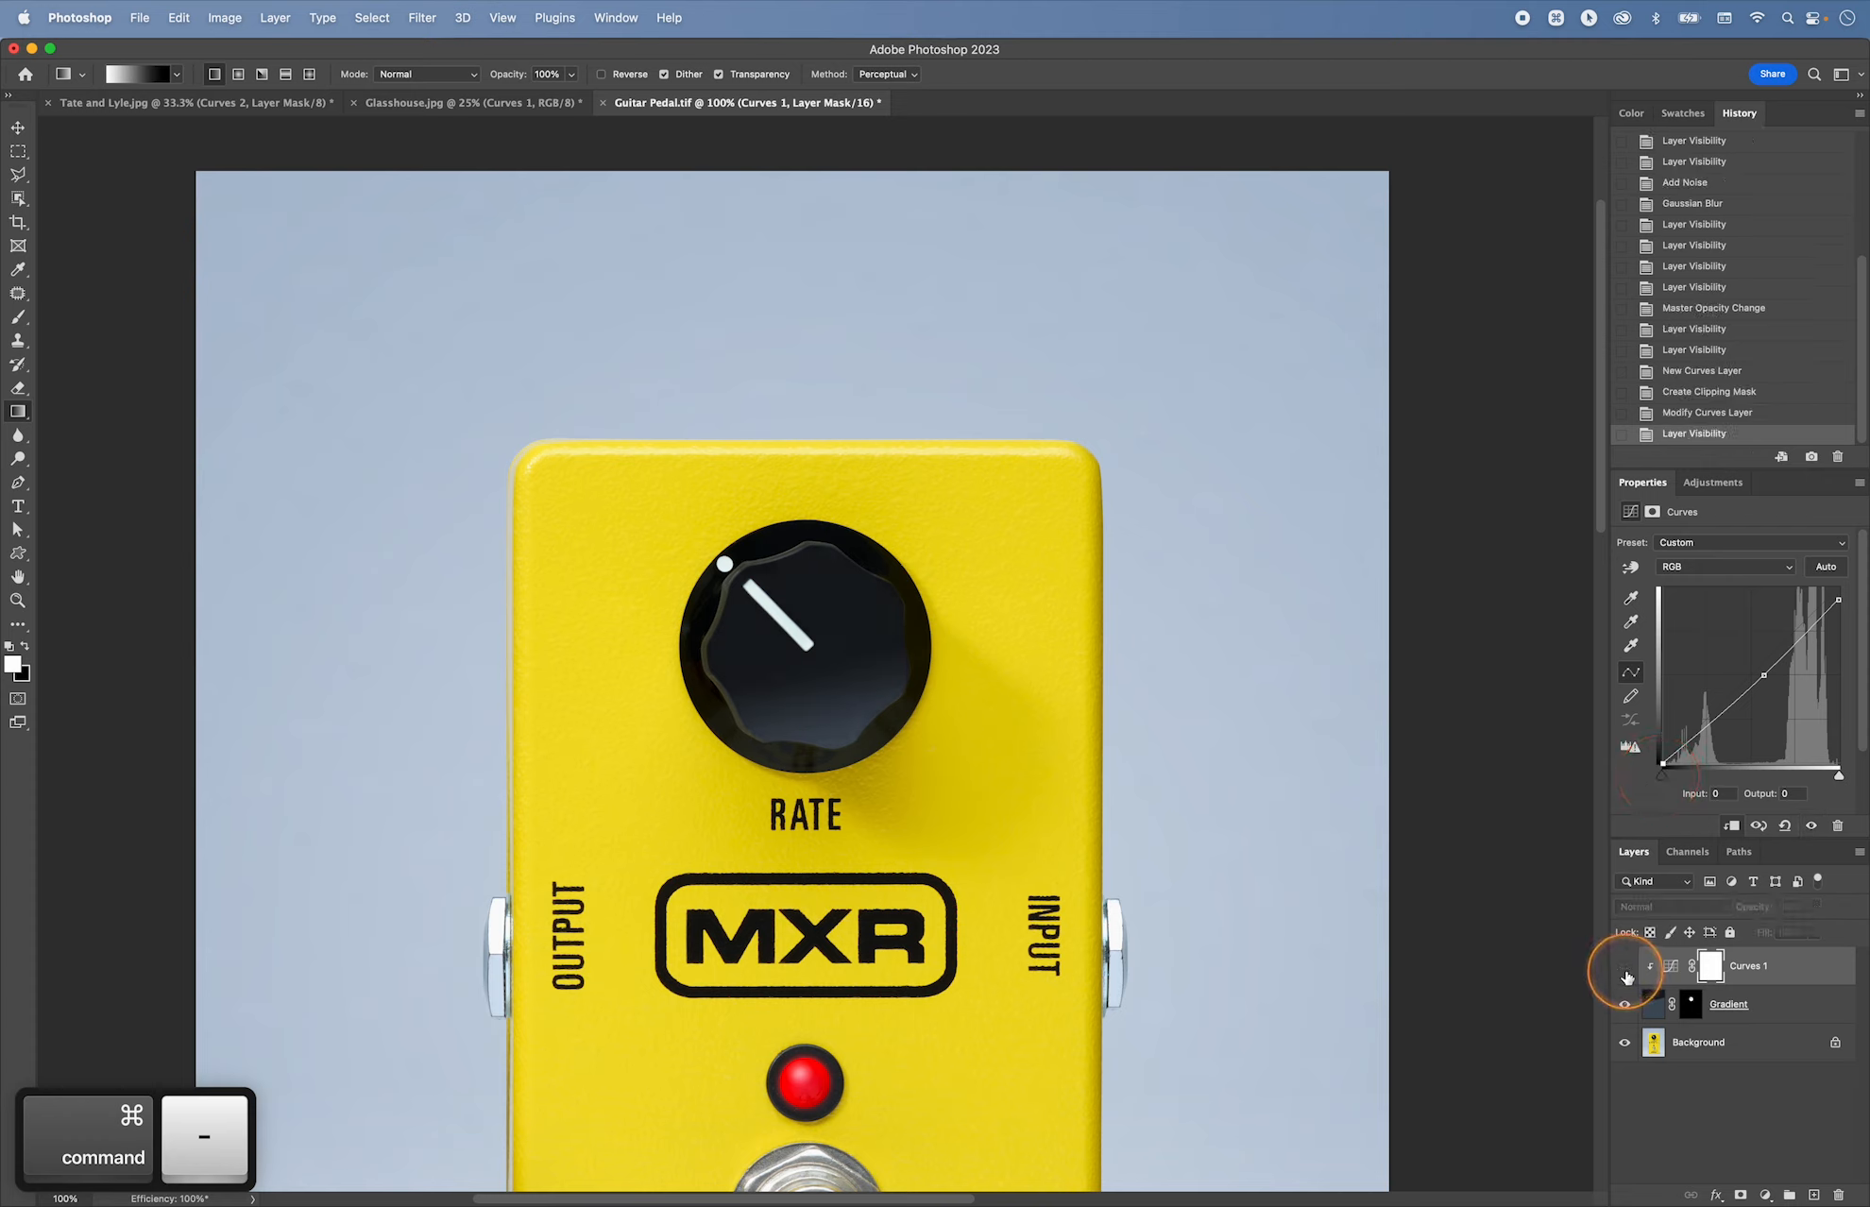
{"action": "left_click", "coordinate": [1626, 966]}
Step: Refine the curve with a midtone point at input 156, output 136, white point output 233, and a slightly raised black point
{"action": "left_click_drag", "start_coordinate": [1763, 676], "coordinate": [1771, 668]}
{"action": "left_click_drag", "start_coordinate": [1838, 600], "coordinate": [1838, 602]}
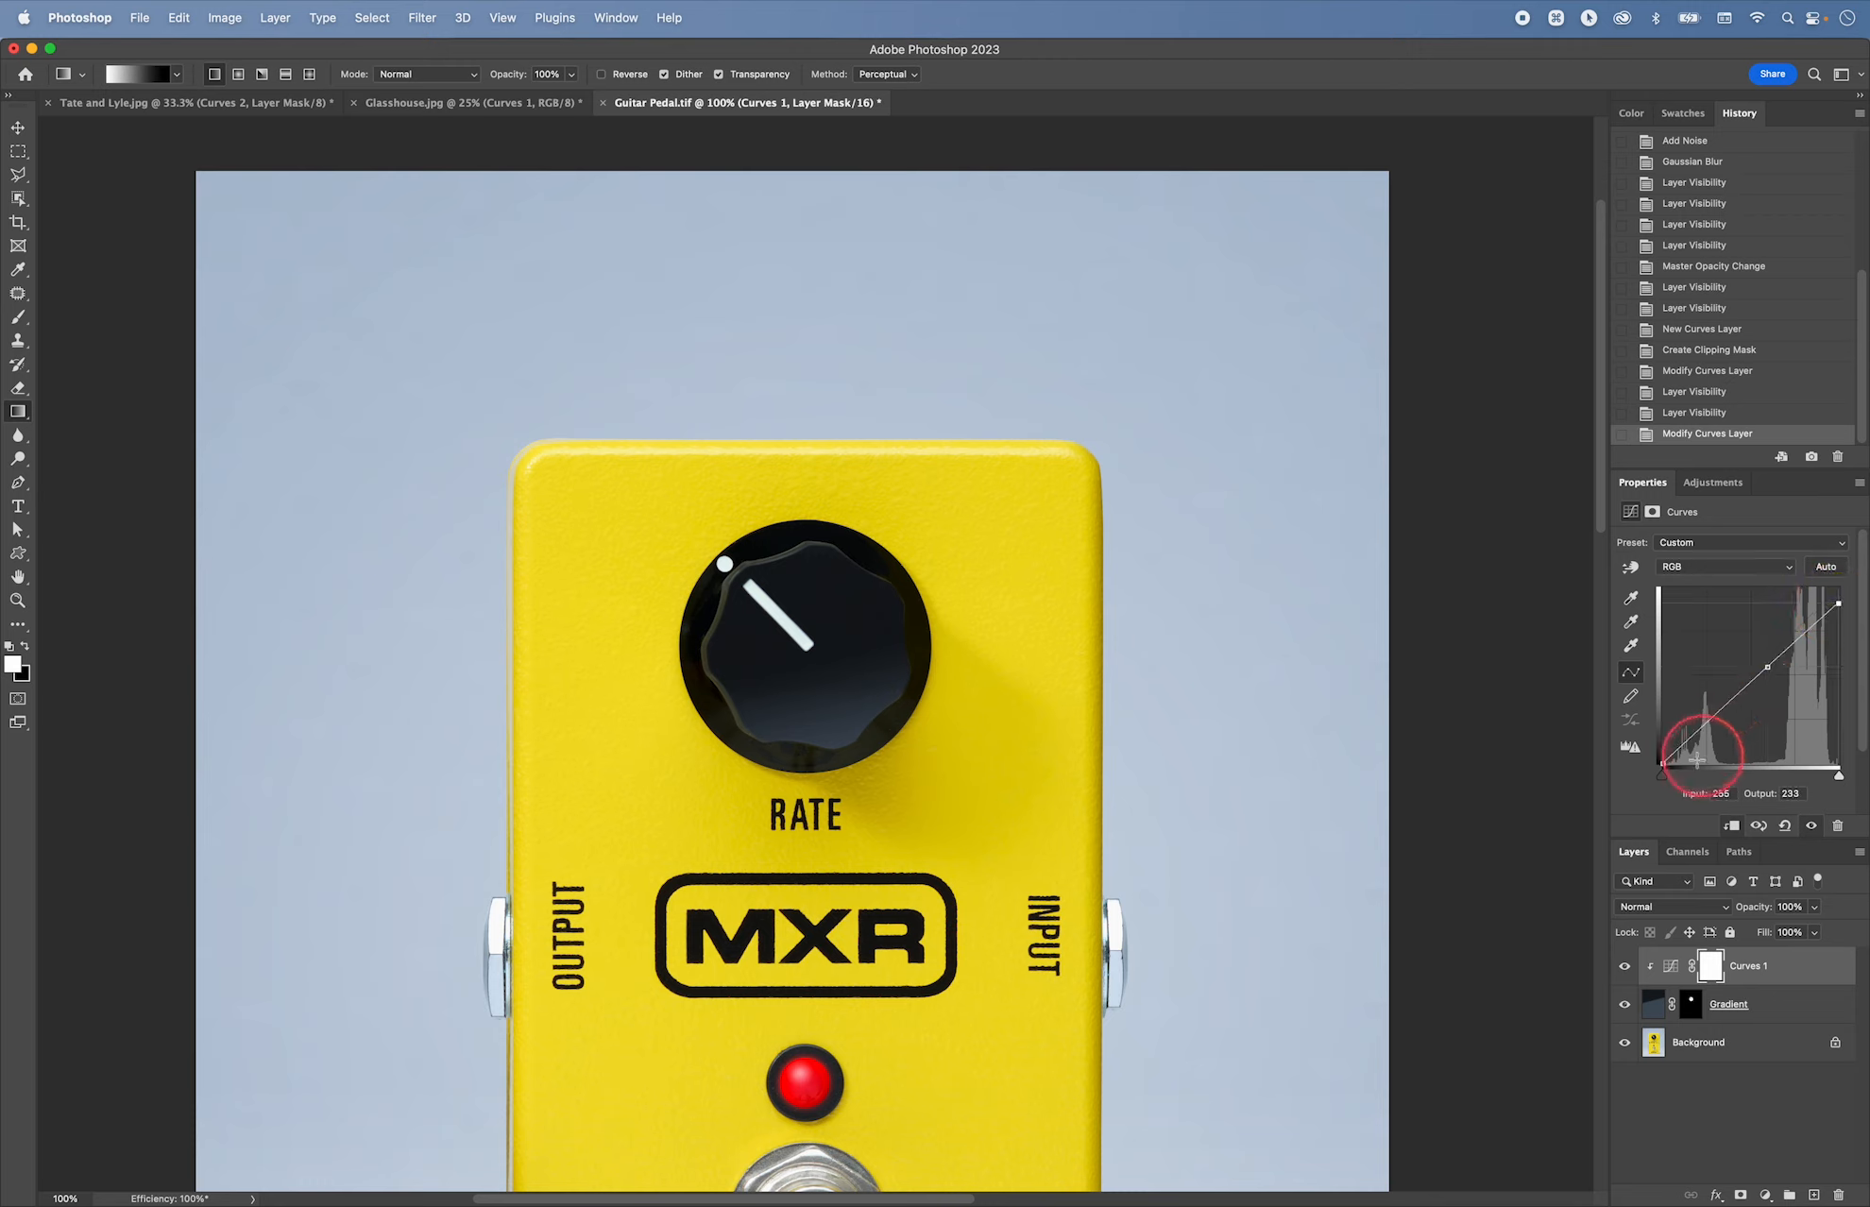
{"action": "left_click_drag", "start_coordinate": [1661, 760], "coordinate": [1662, 755]}
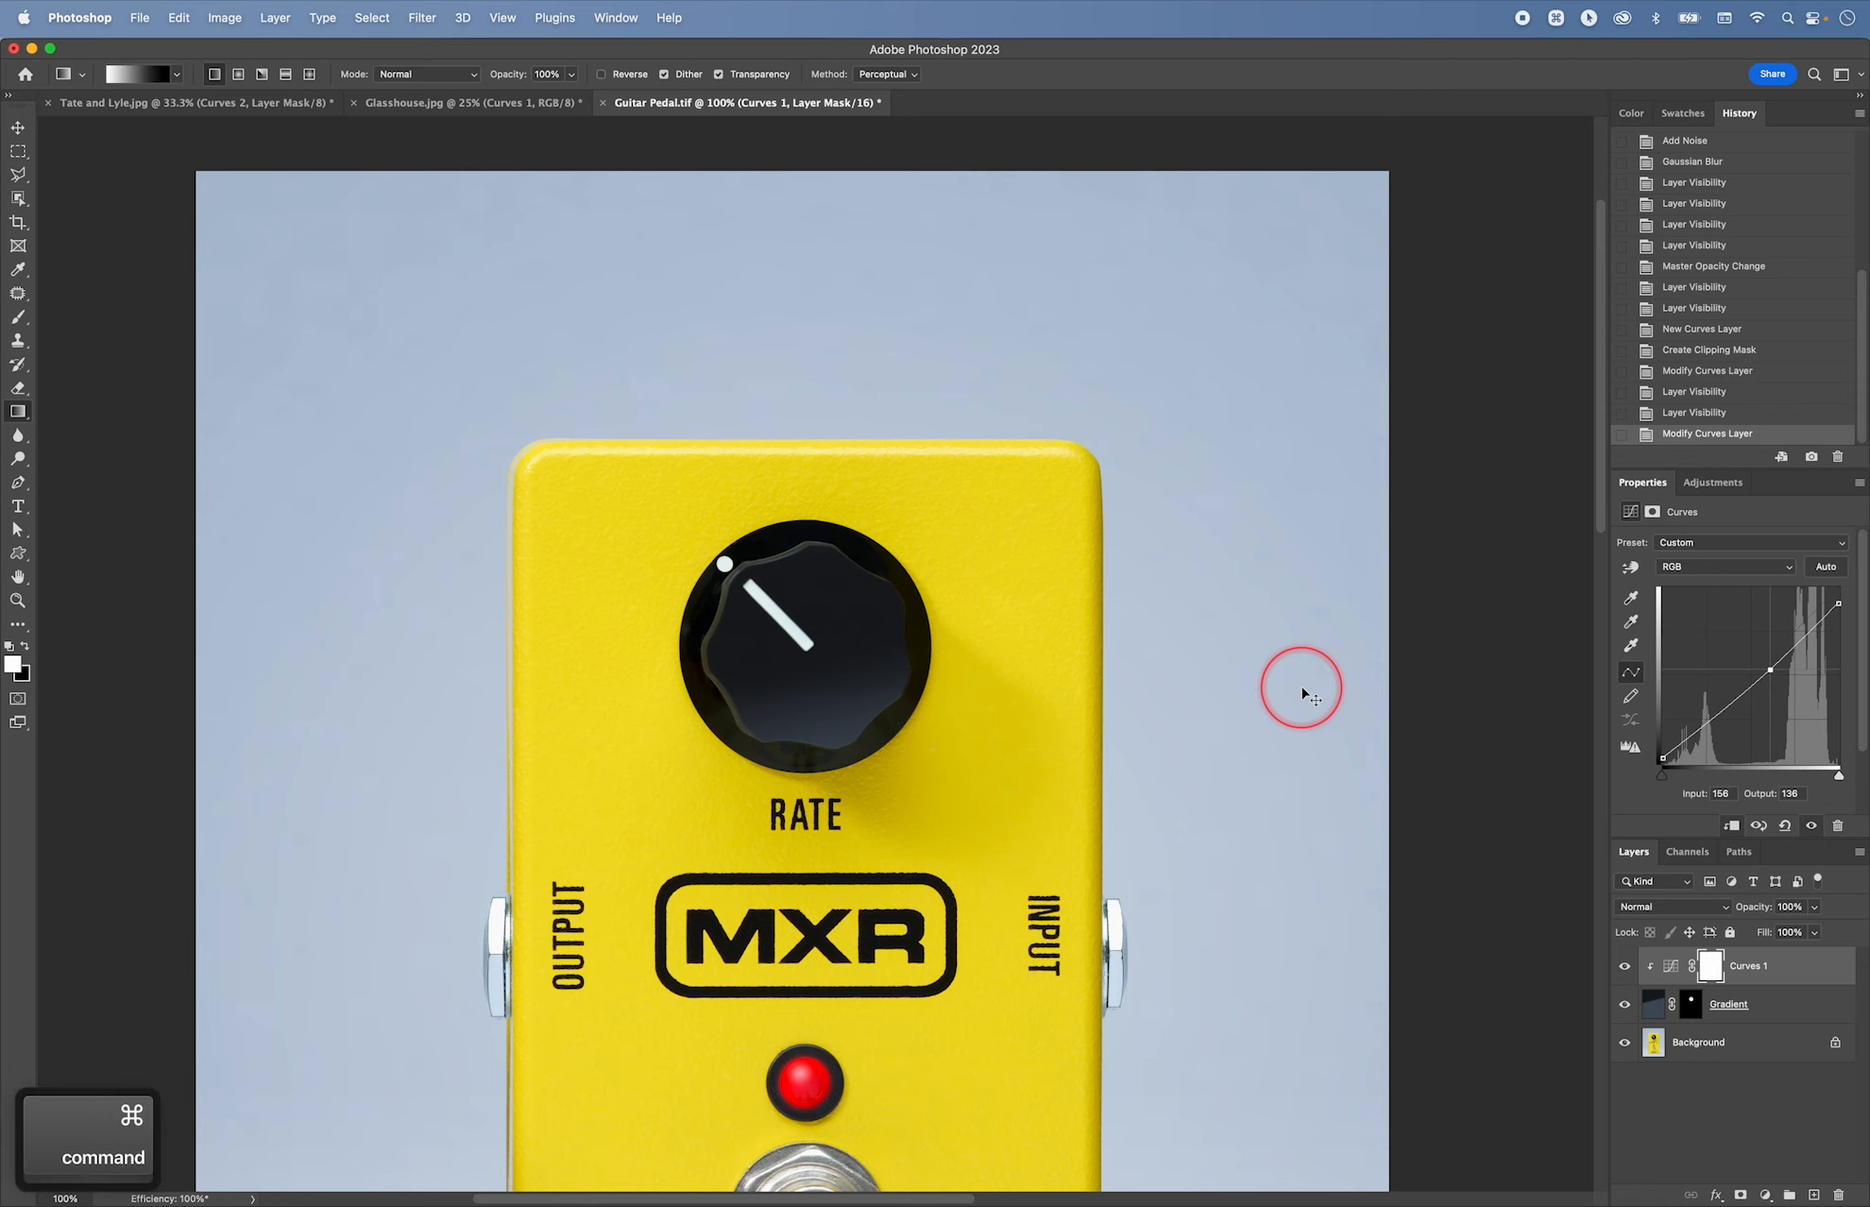
Step: Open the Gradient layer's style settings, enable an Inner Bevel under Bevel & Emboss, and compare the effect on and off
{"action": "key", "text": "super+0"}
{"action": "key", "text": "super+equal"}
{"action": "key", "text": "super+equal"}
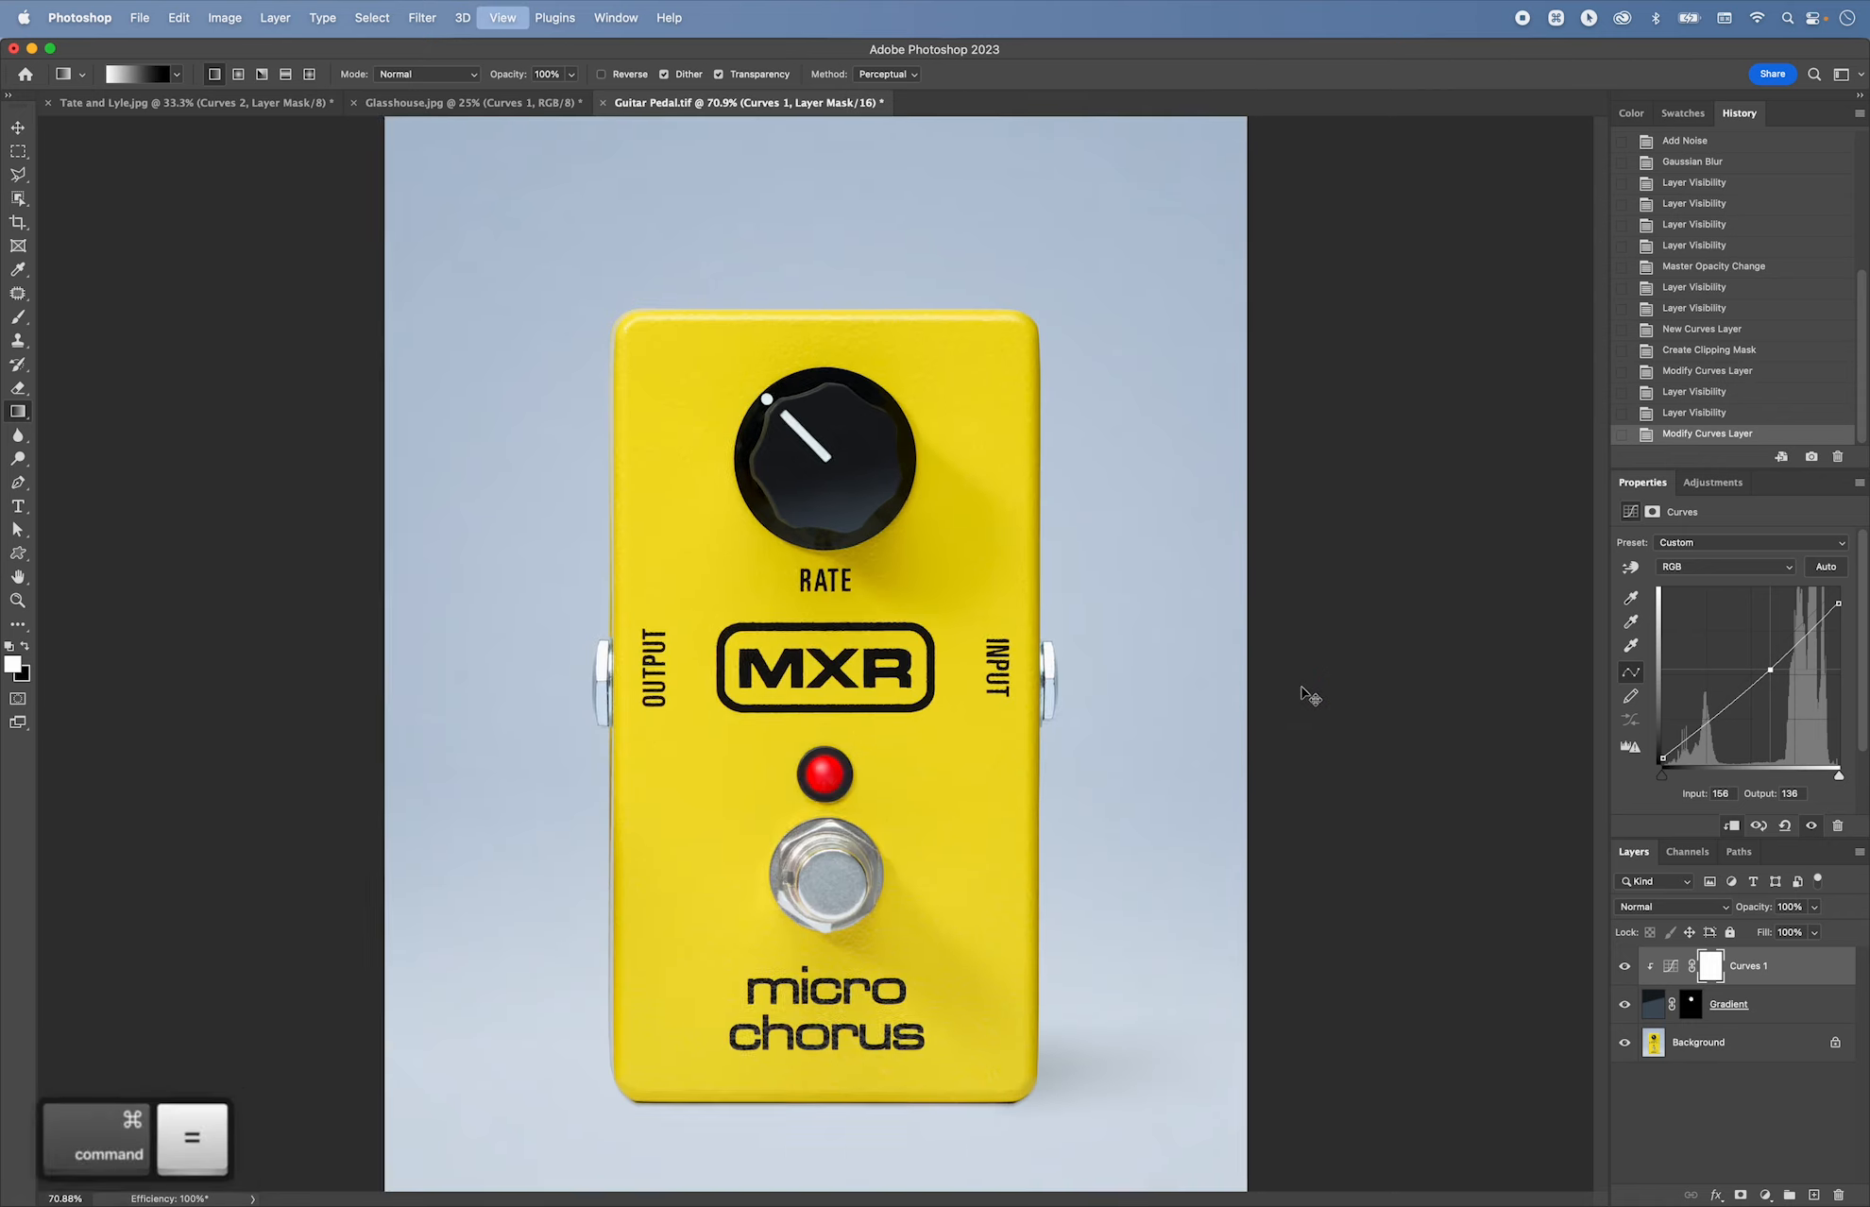
{"action": "scroll", "coordinate": [1148, 635], "scroll_direction": "up", "scroll_amount": 5}
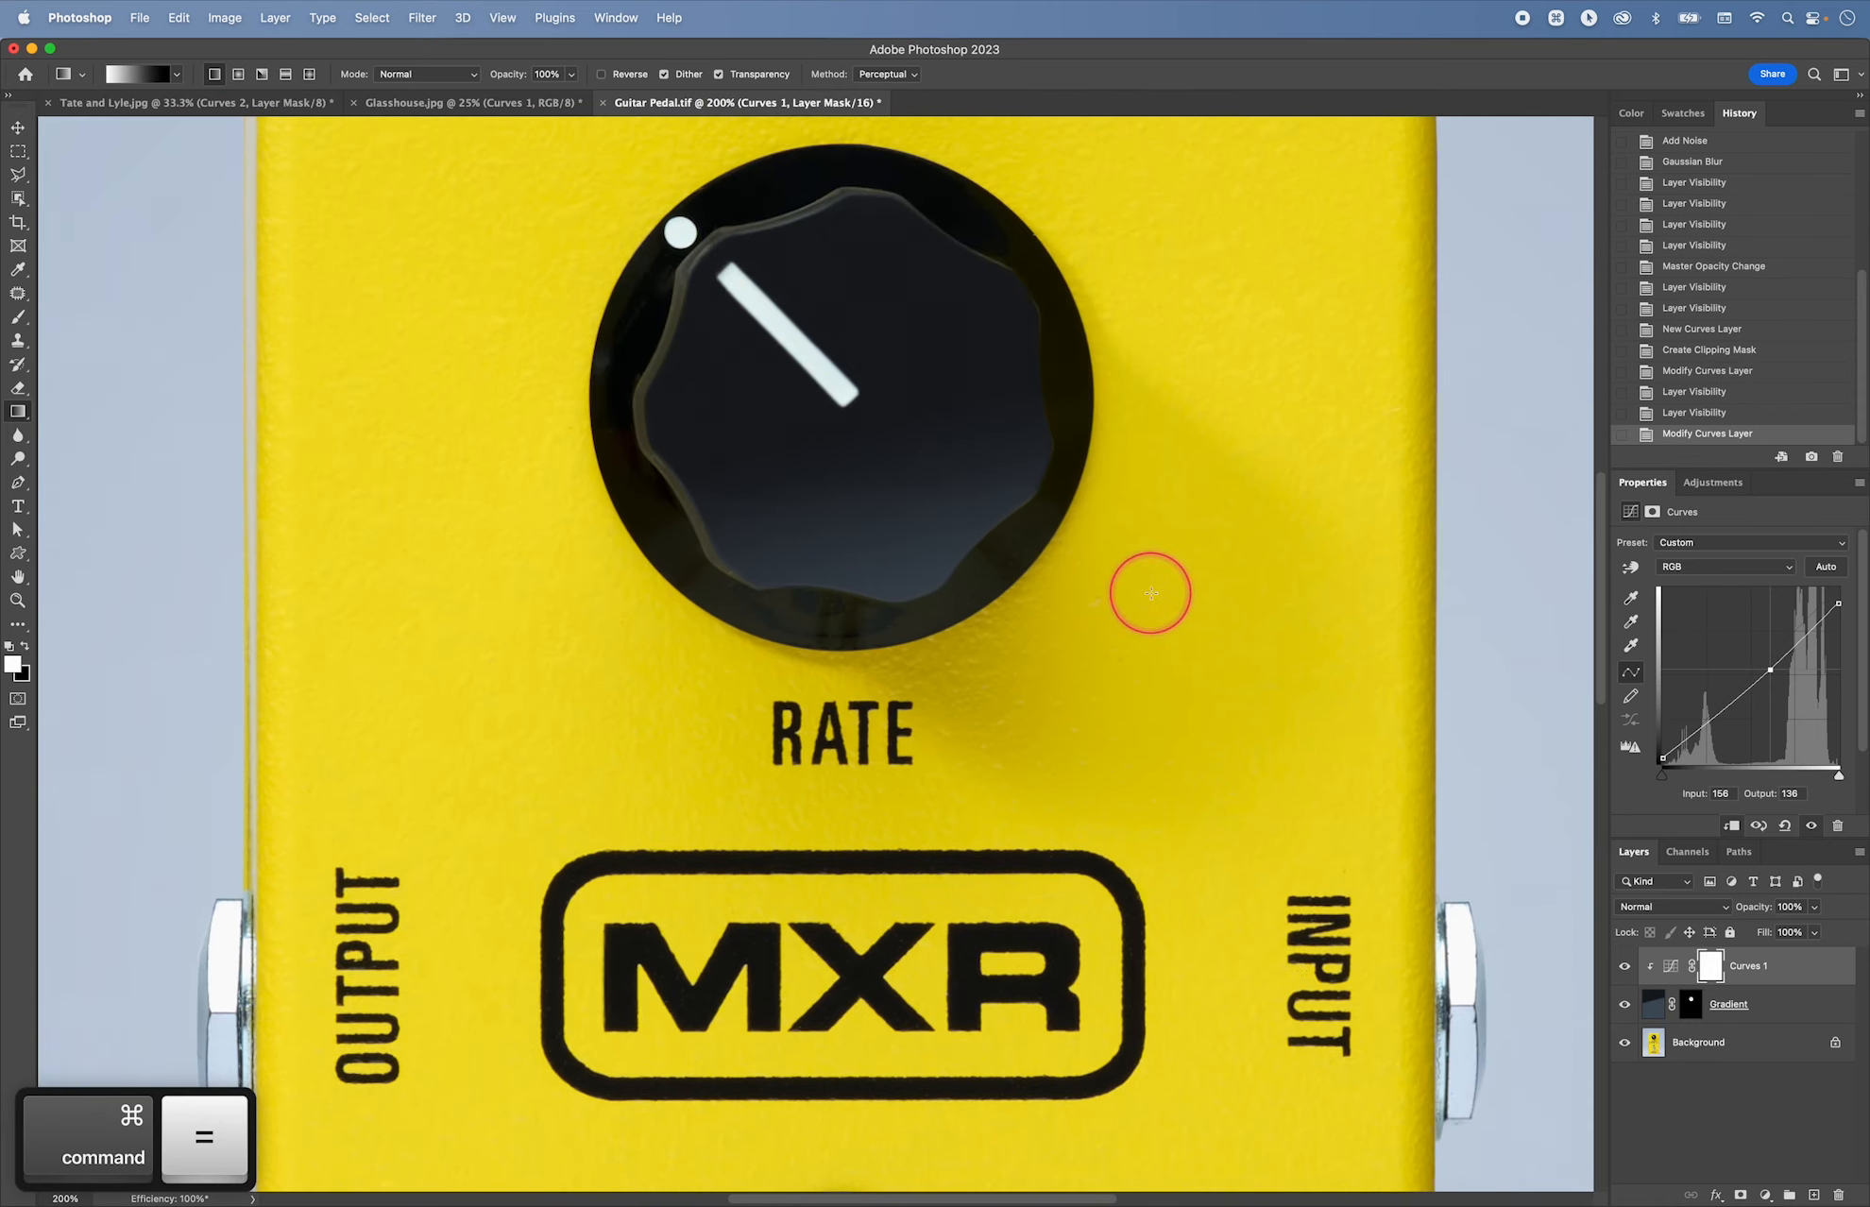
{"action": "key", "text": "super+equal"}
{"action": "left_click_drag", "start_coordinate": [1150, 599], "coordinate": [1141, 924]}
{"action": "left_click", "coordinate": [1795, 1008]}
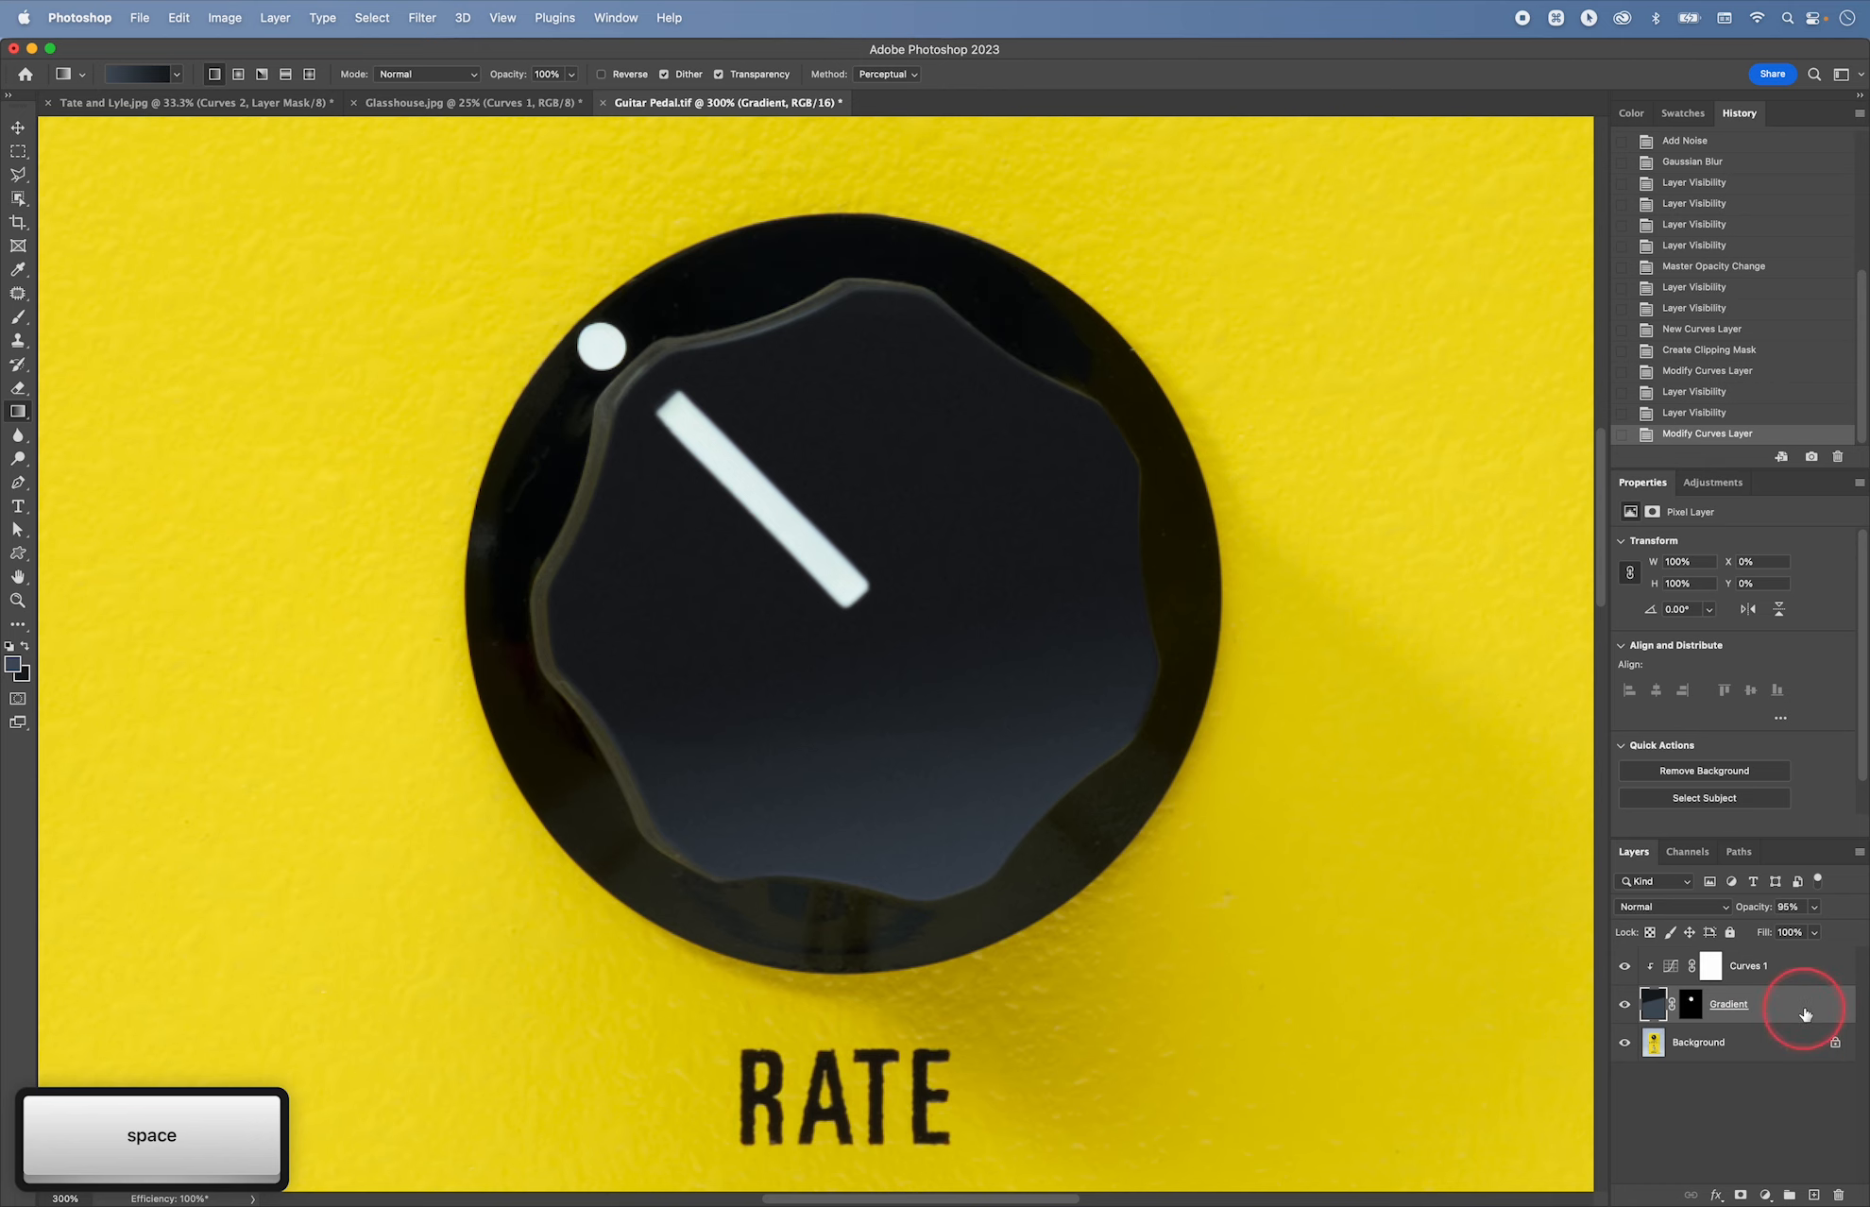
{"action": "double_click", "coordinate": [1819, 1009]}
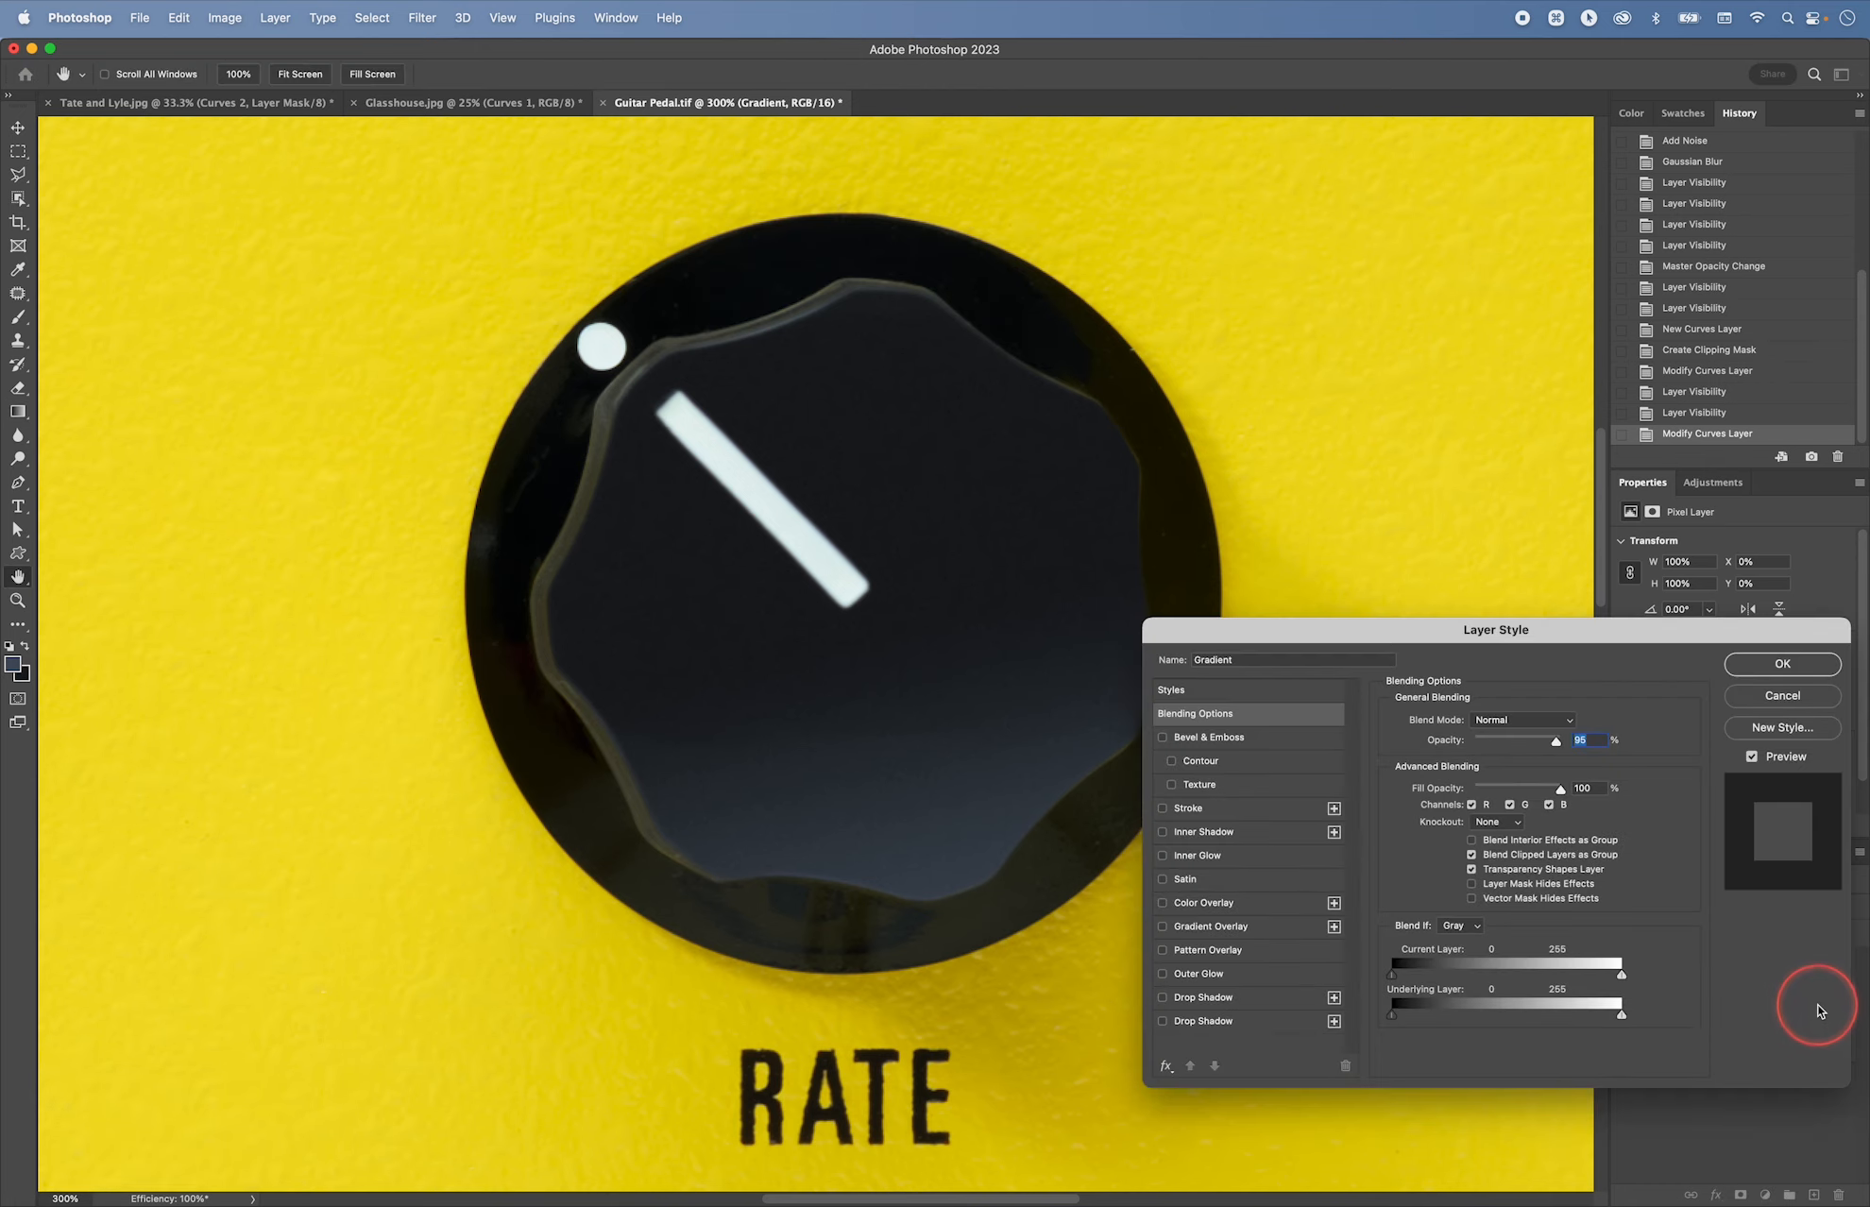
{"action": "left_click", "coordinate": [1179, 746]}
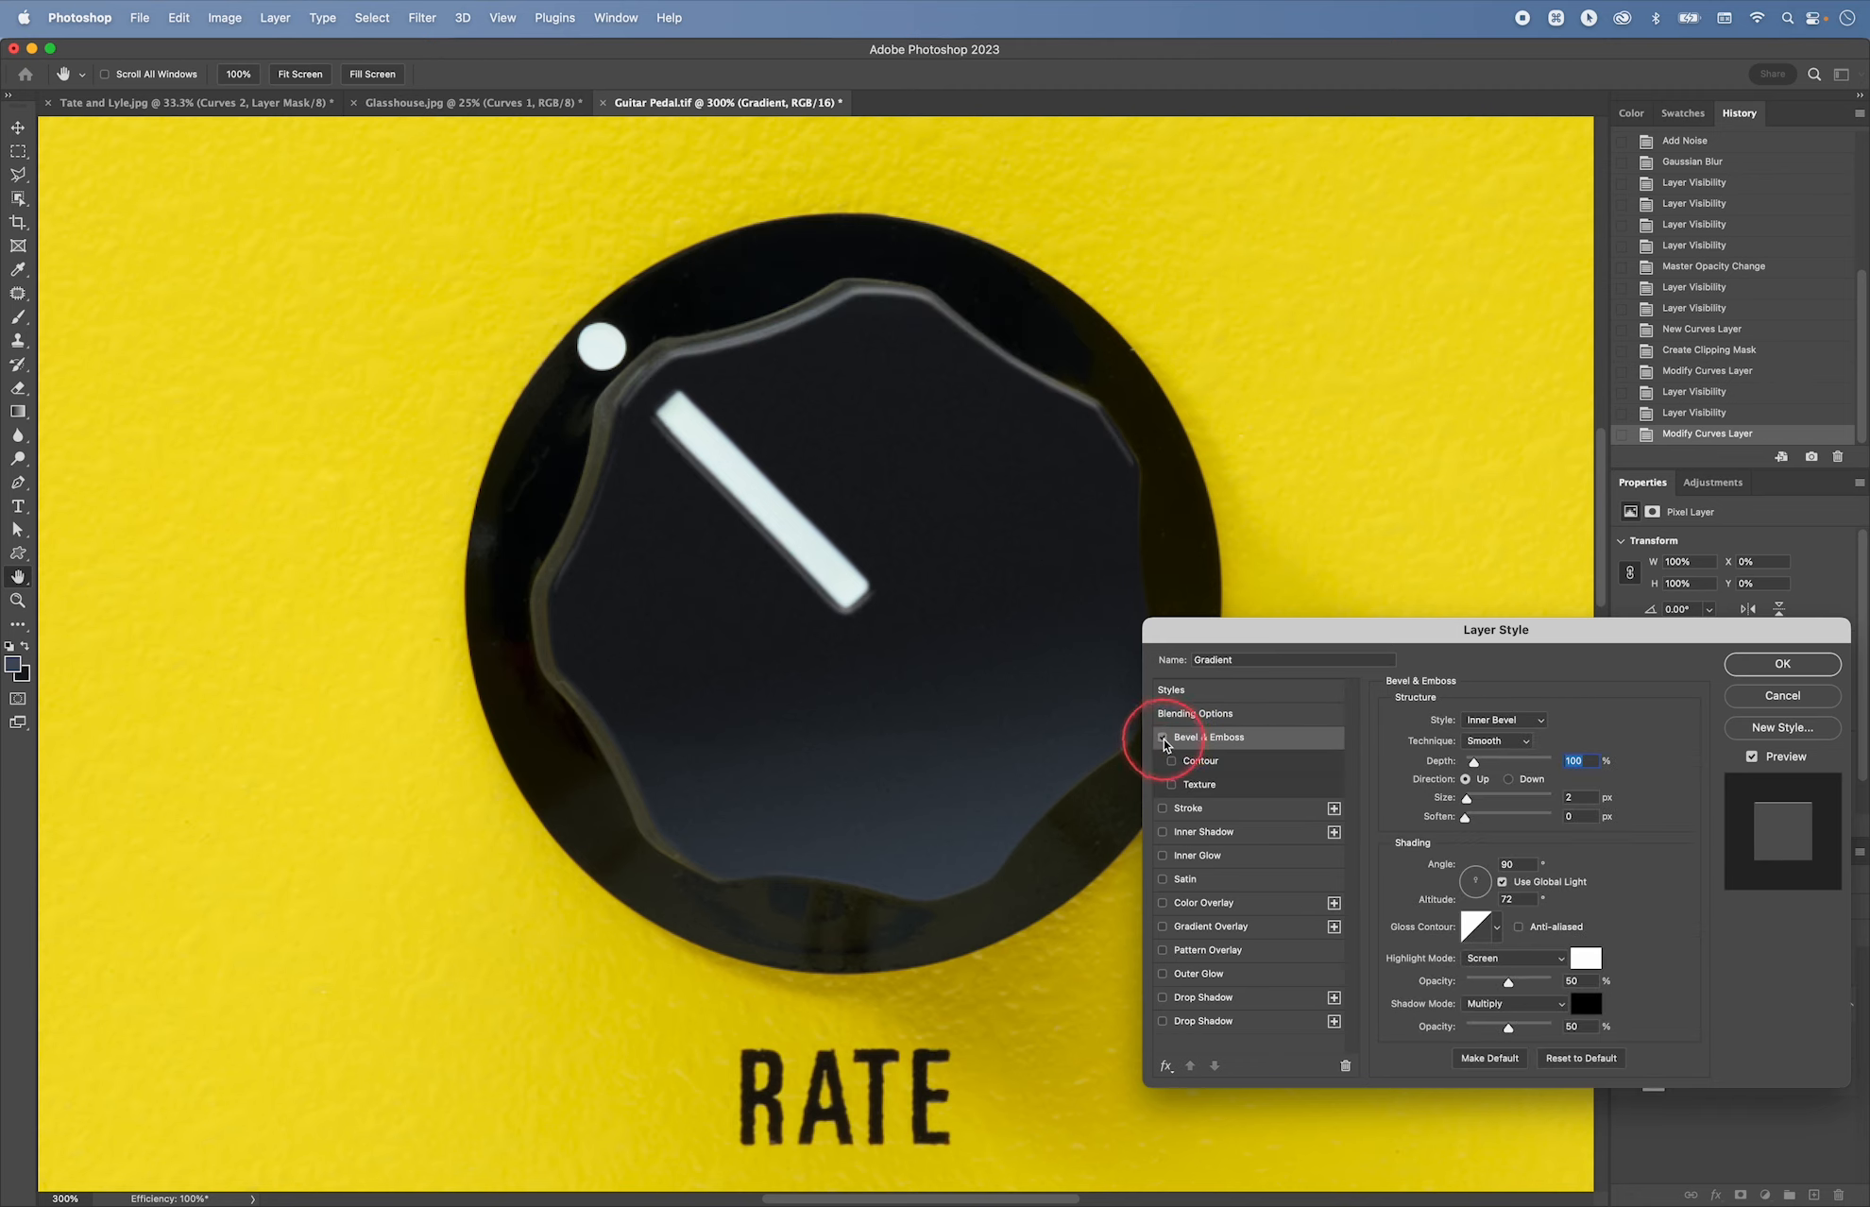
{"action": "left_click", "coordinate": [1173, 746]}
{"action": "left_click", "coordinate": [1165, 744]}
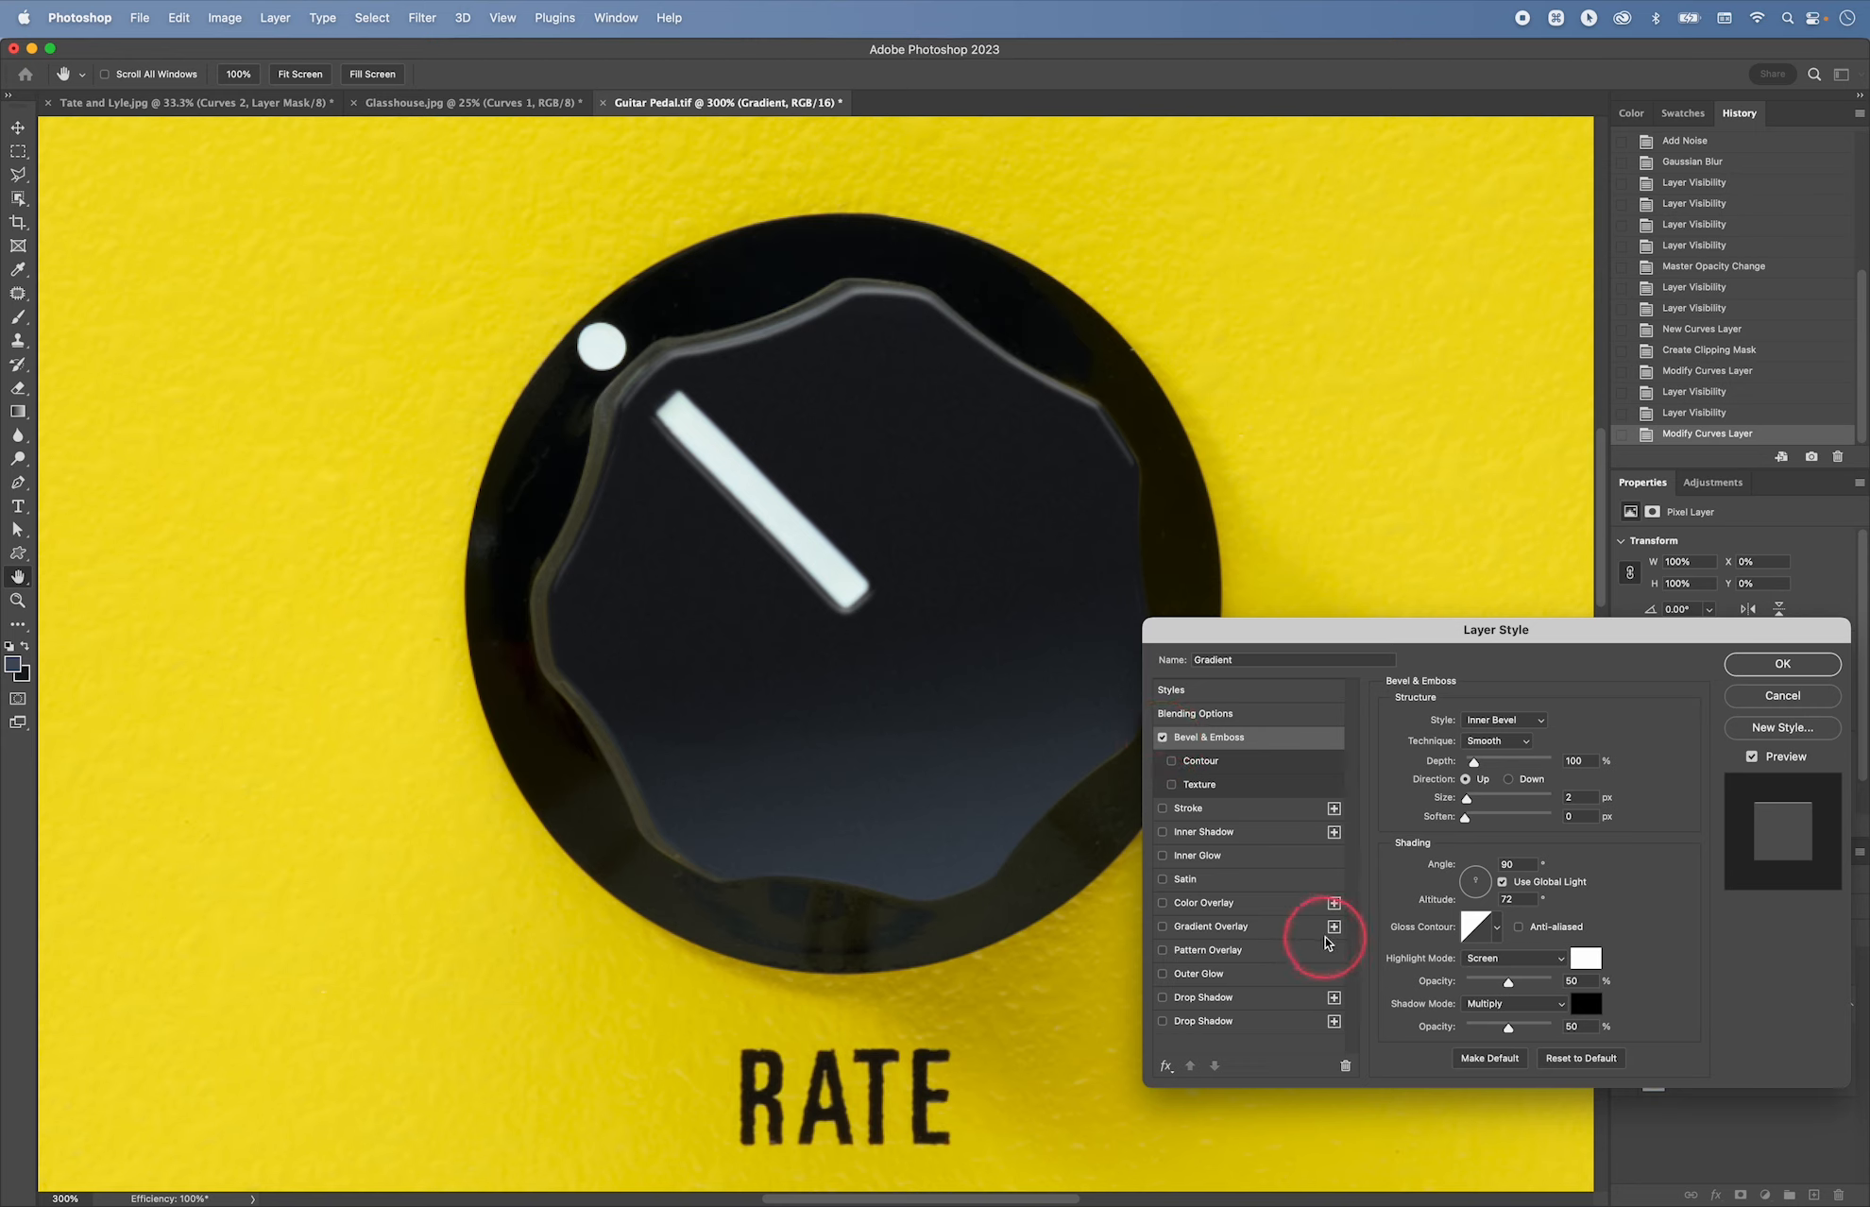
Step: Set the bevel's light angle to 142° and altitude to 0°, and reduce its size to 0 px
{"action": "left_click_drag", "start_coordinate": [1483, 883], "coordinate": [1442, 866]}
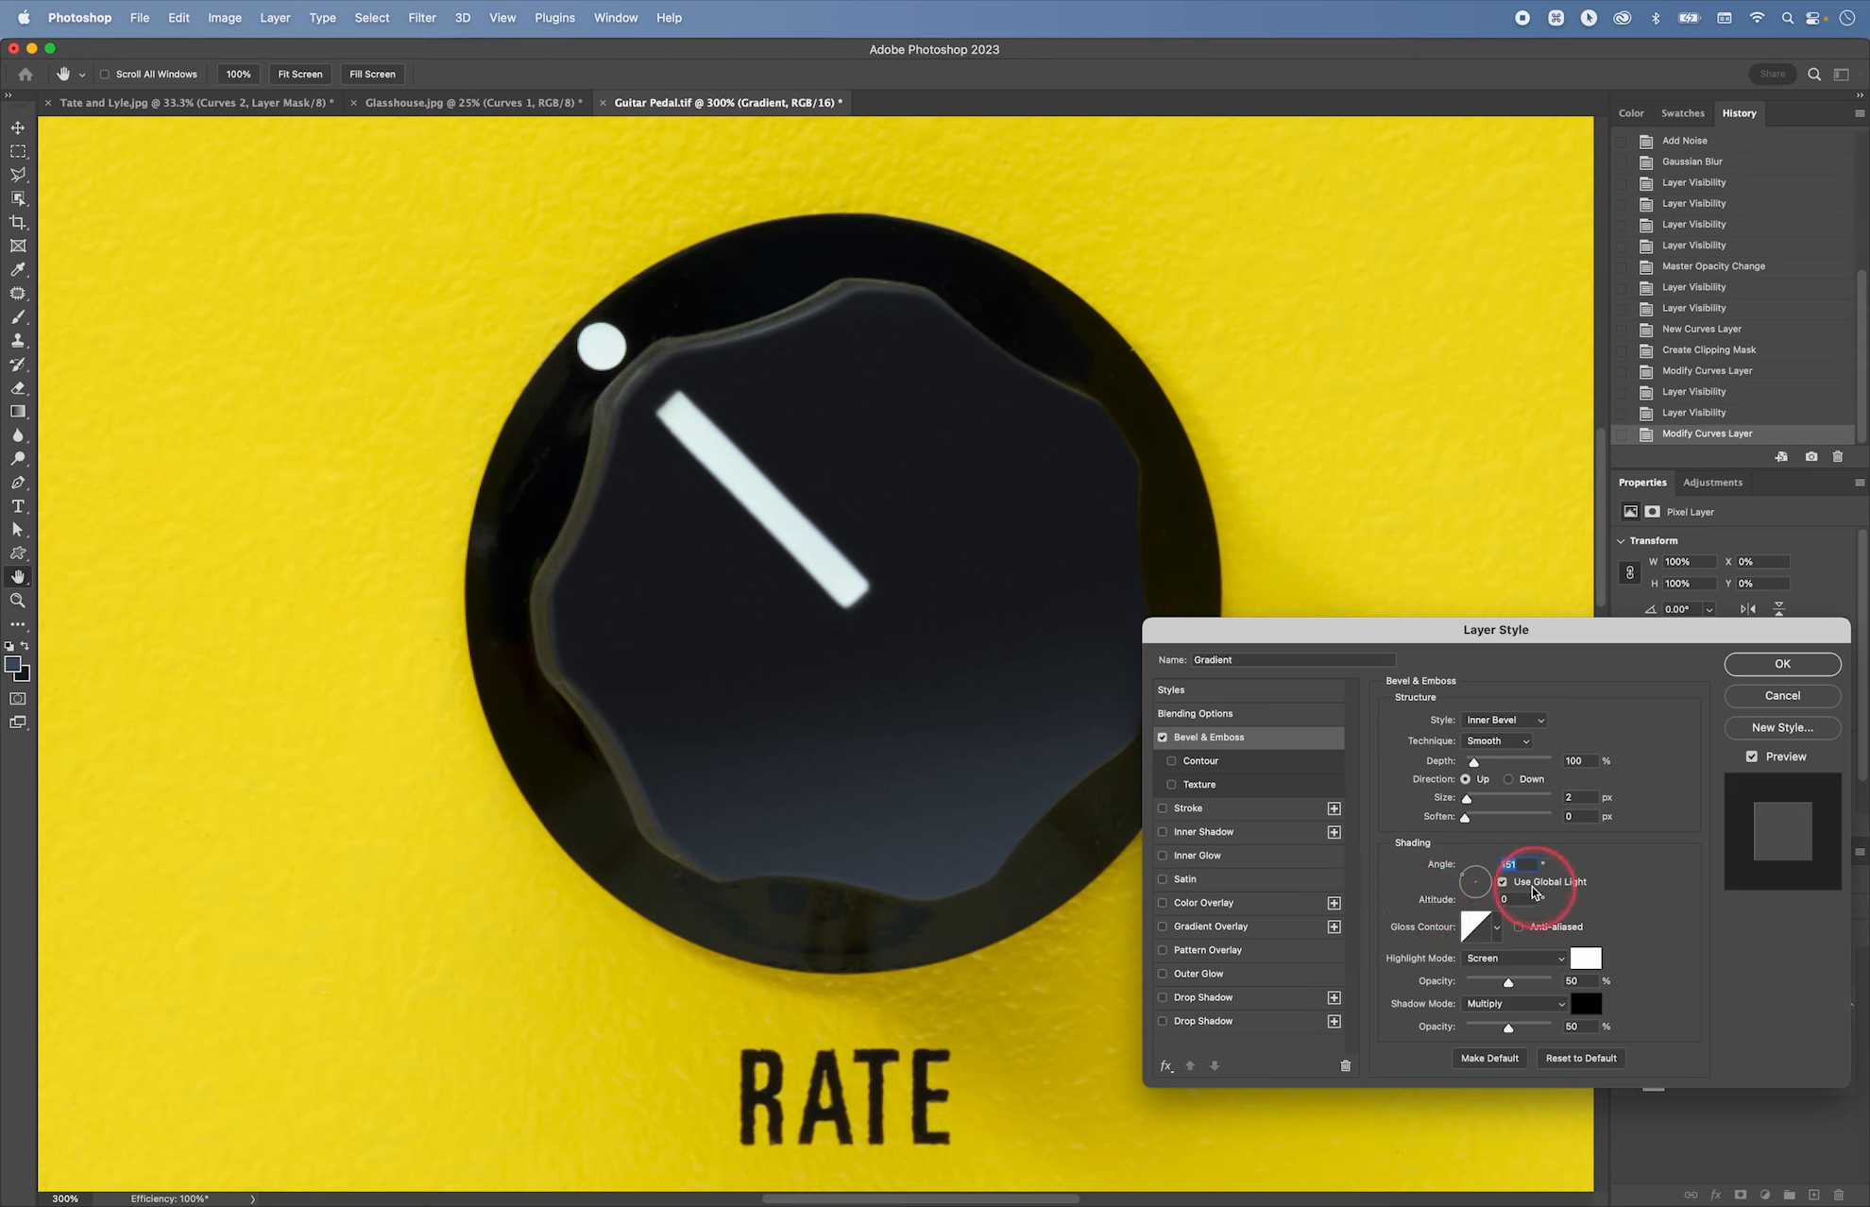
{"action": "mouse_move", "coordinate": [1474, 882]}
{"action": "left_mouse_down"}
{"action": "mouse_move", "coordinate": [1453, 878]}
{"action": "mouse_move", "coordinate": [1515, 855]}
{"action": "mouse_move", "coordinate": [1494, 884]}
{"action": "mouse_move", "coordinate": [1472, 870]}
{"action": "mouse_move", "coordinate": [1508, 930]}
{"action": "mouse_move", "coordinate": [1441, 854]}
{"action": "left_mouse_up"}
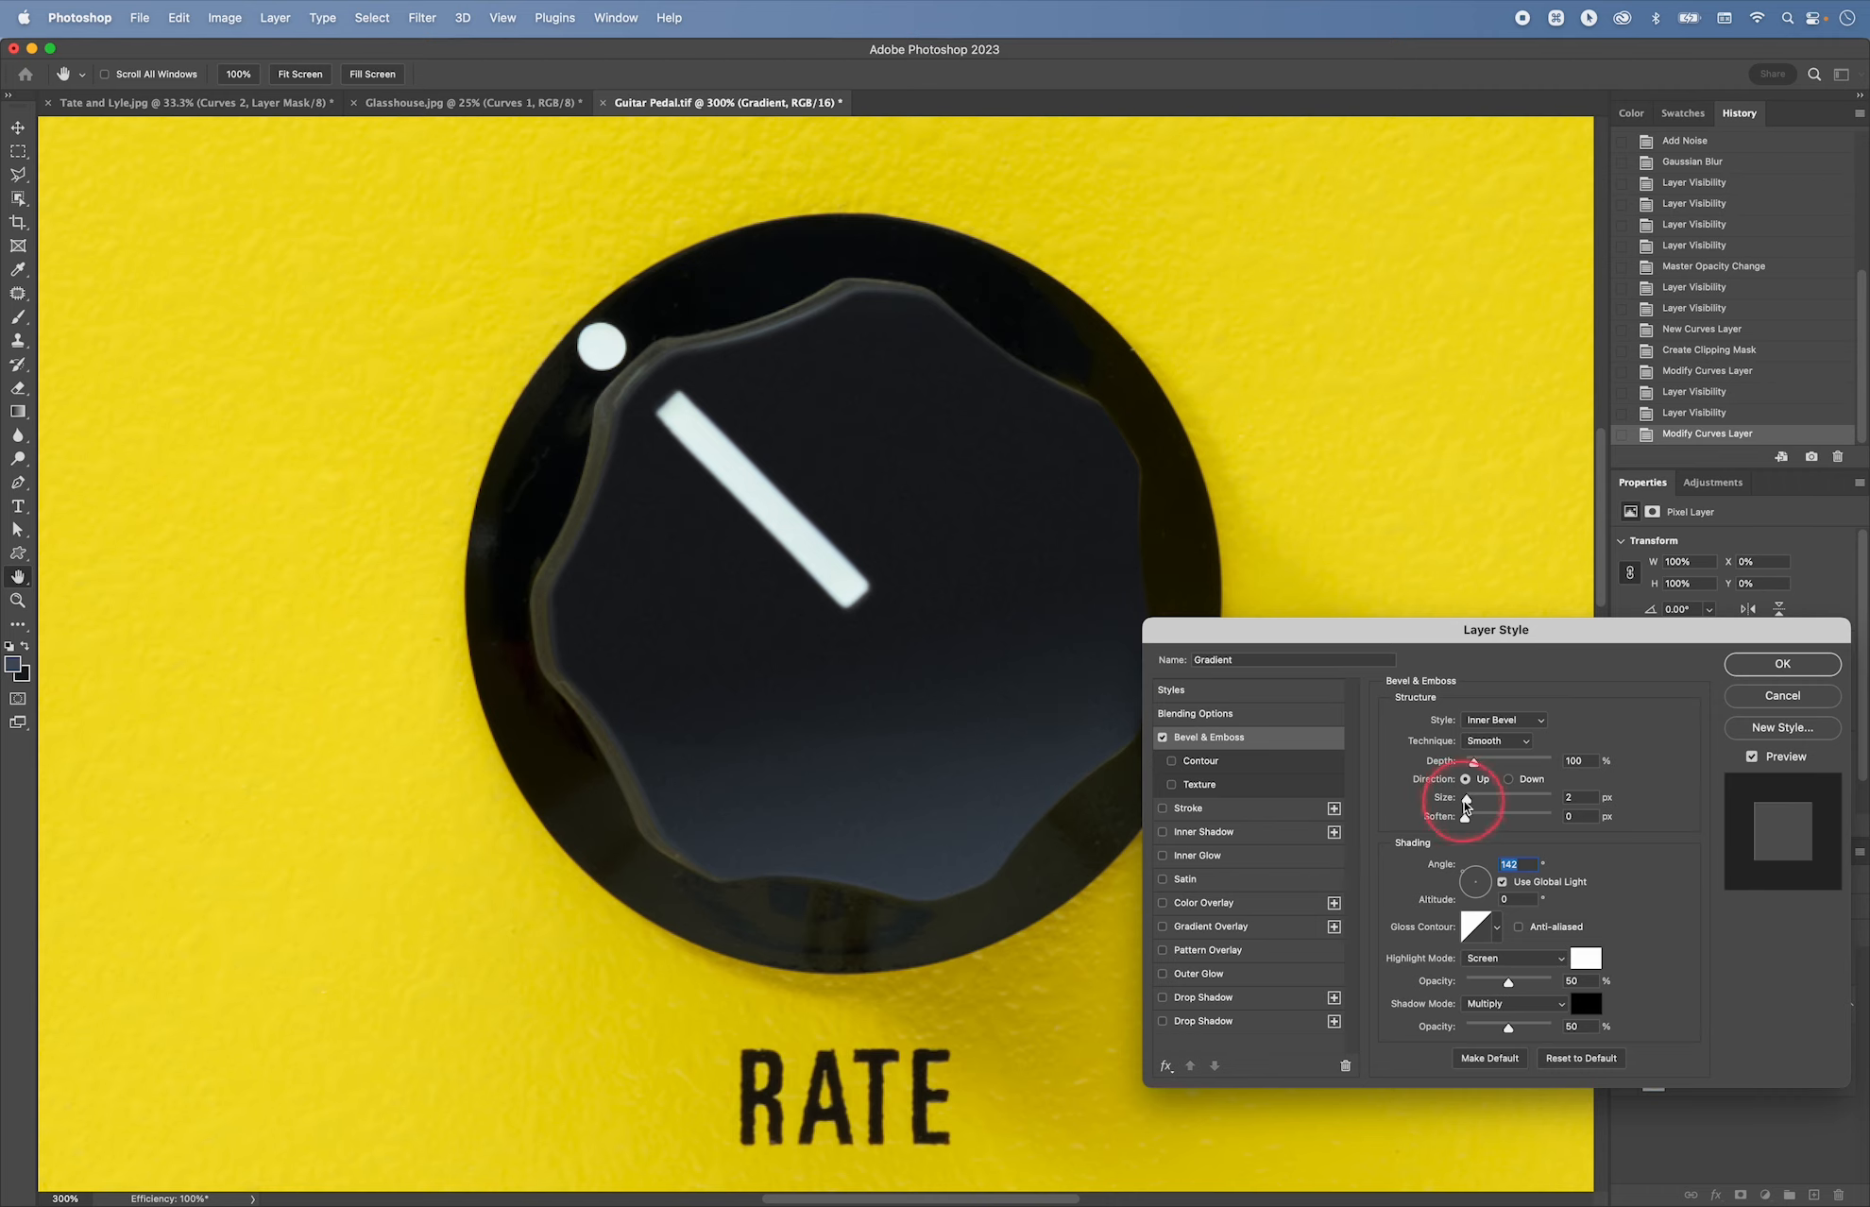
{"action": "left_click_drag", "start_coordinate": [1466, 801], "coordinate": [1463, 801]}
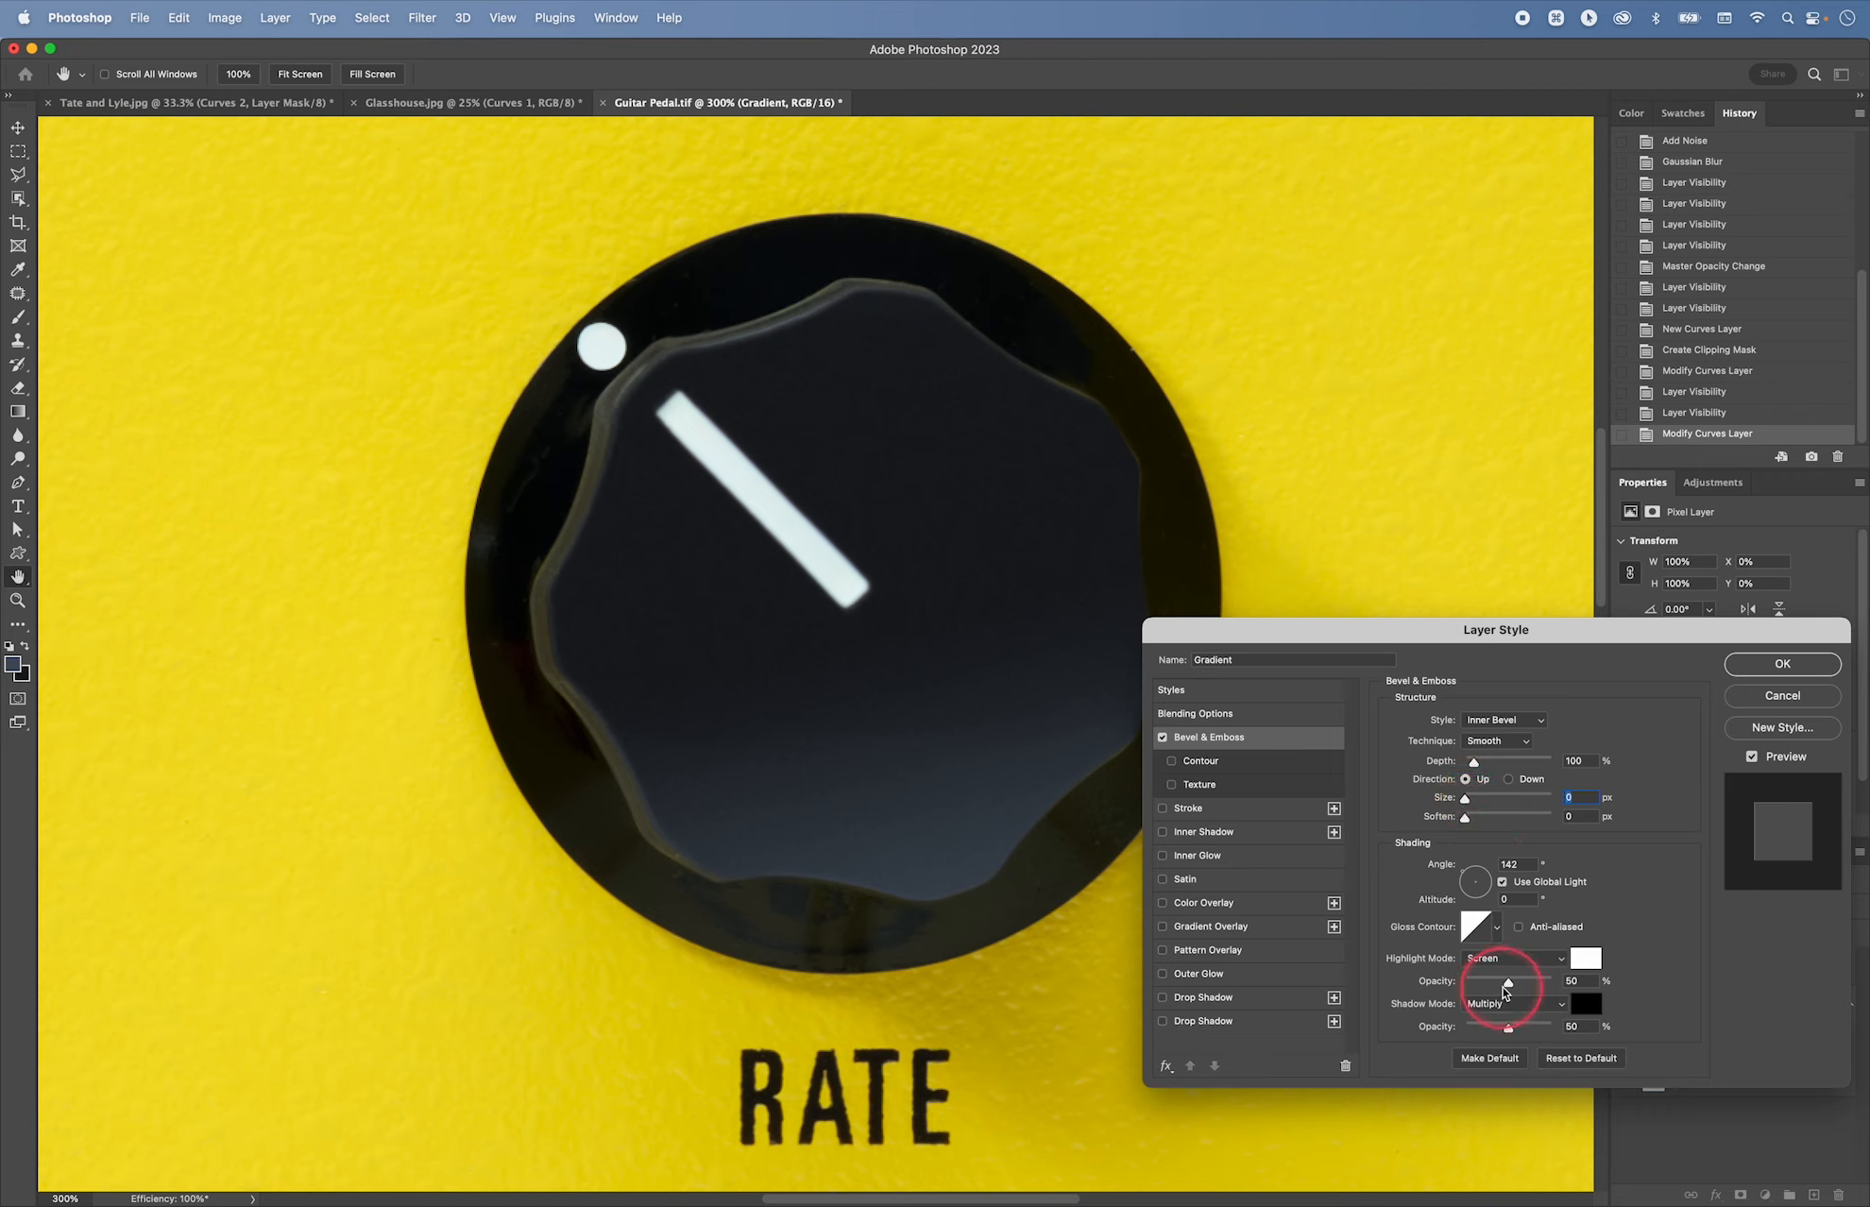
Step: Preview the knob with and without the bevel at 27% highlight opacity, and raise the highlight opacity to 67%
{"action": "mouse_move", "coordinate": [1492, 988]}
{"action": "left_mouse_down"}
{"action": "mouse_move", "coordinate": [1470, 986]}
{"action": "mouse_move", "coordinate": [1537, 987]}
{"action": "mouse_move", "coordinate": [1489, 986]}
{"action": "left_mouse_up"}
{"action": "left_click", "coordinate": [1754, 757]}
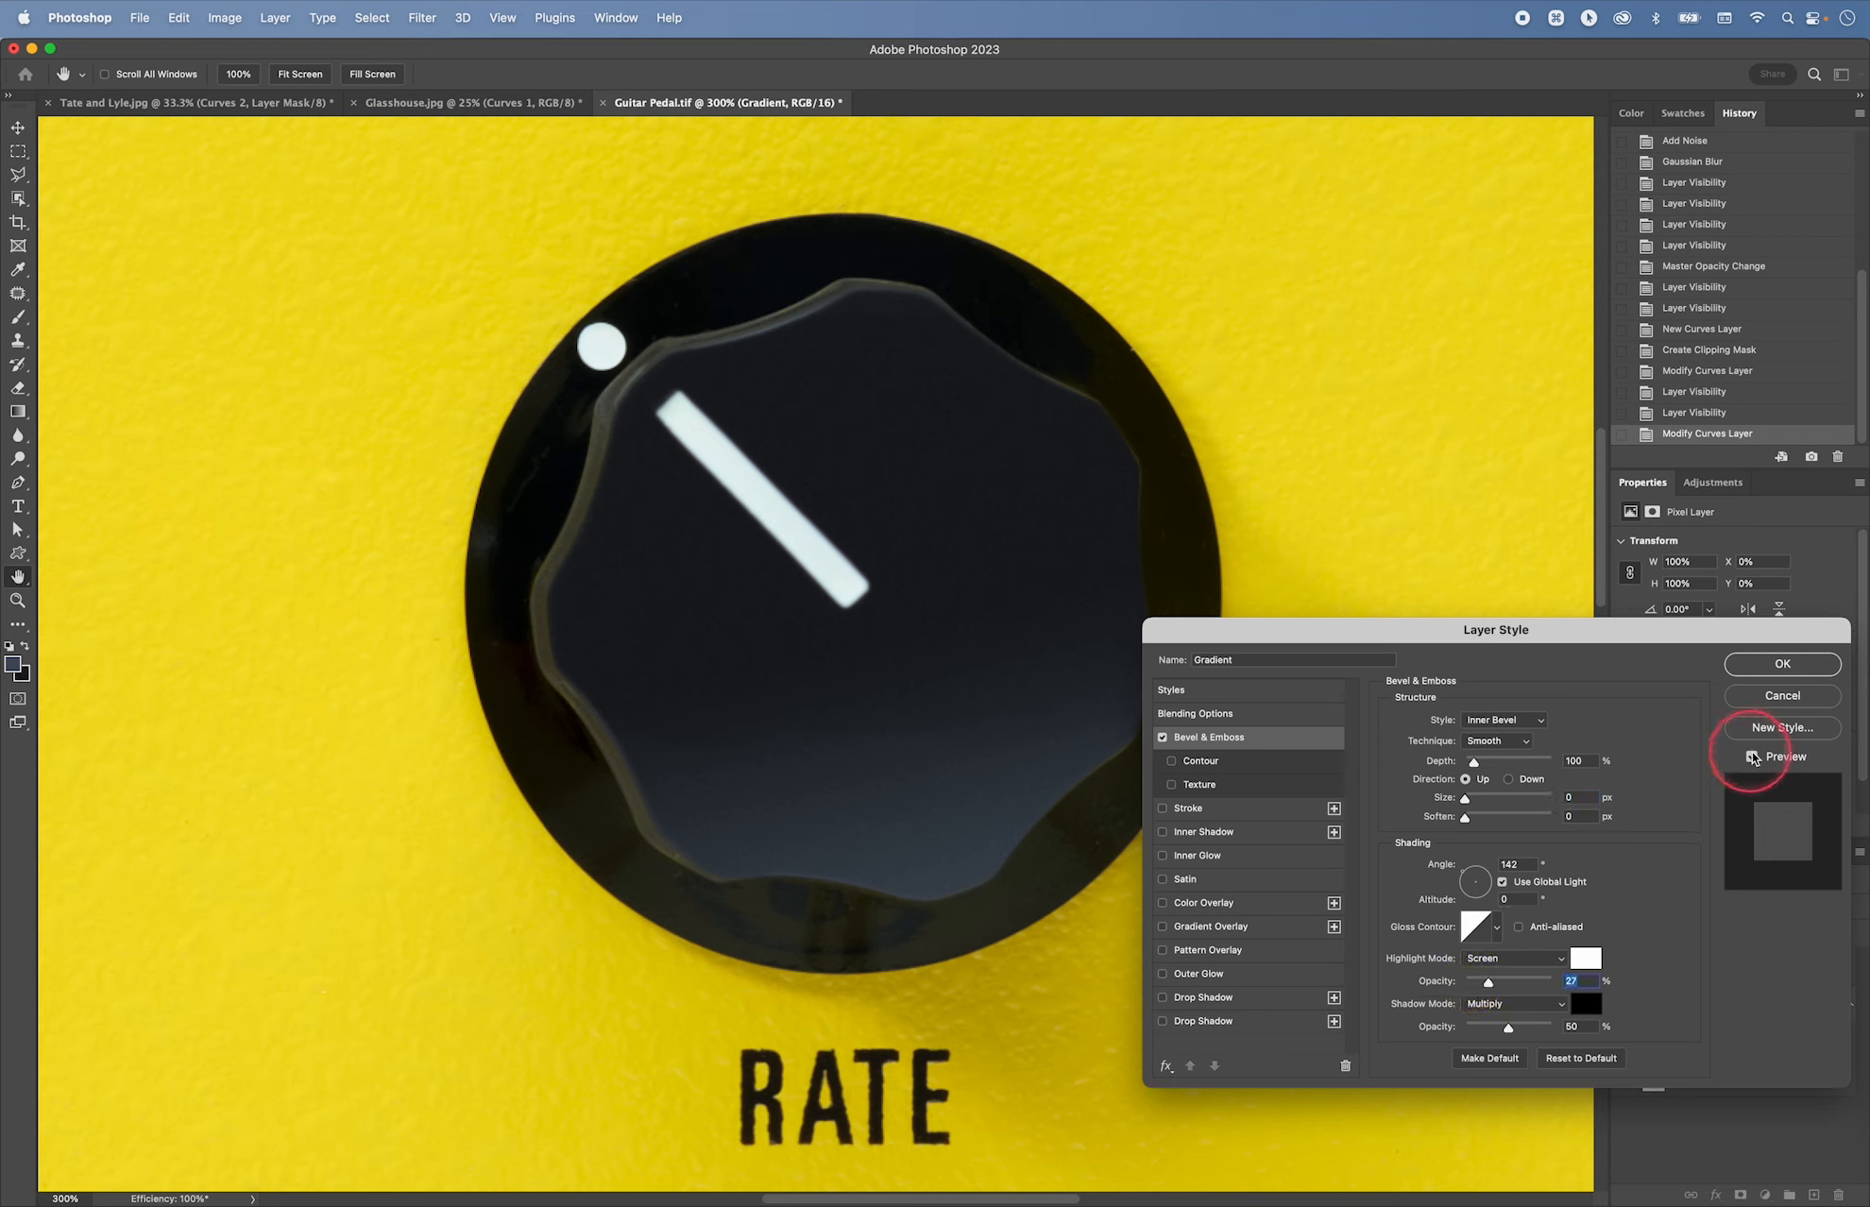
{"action": "left_click", "coordinate": [1754, 759]}
{"action": "left_click", "coordinate": [1754, 758]}
{"action": "left_click", "coordinate": [1754, 758]}
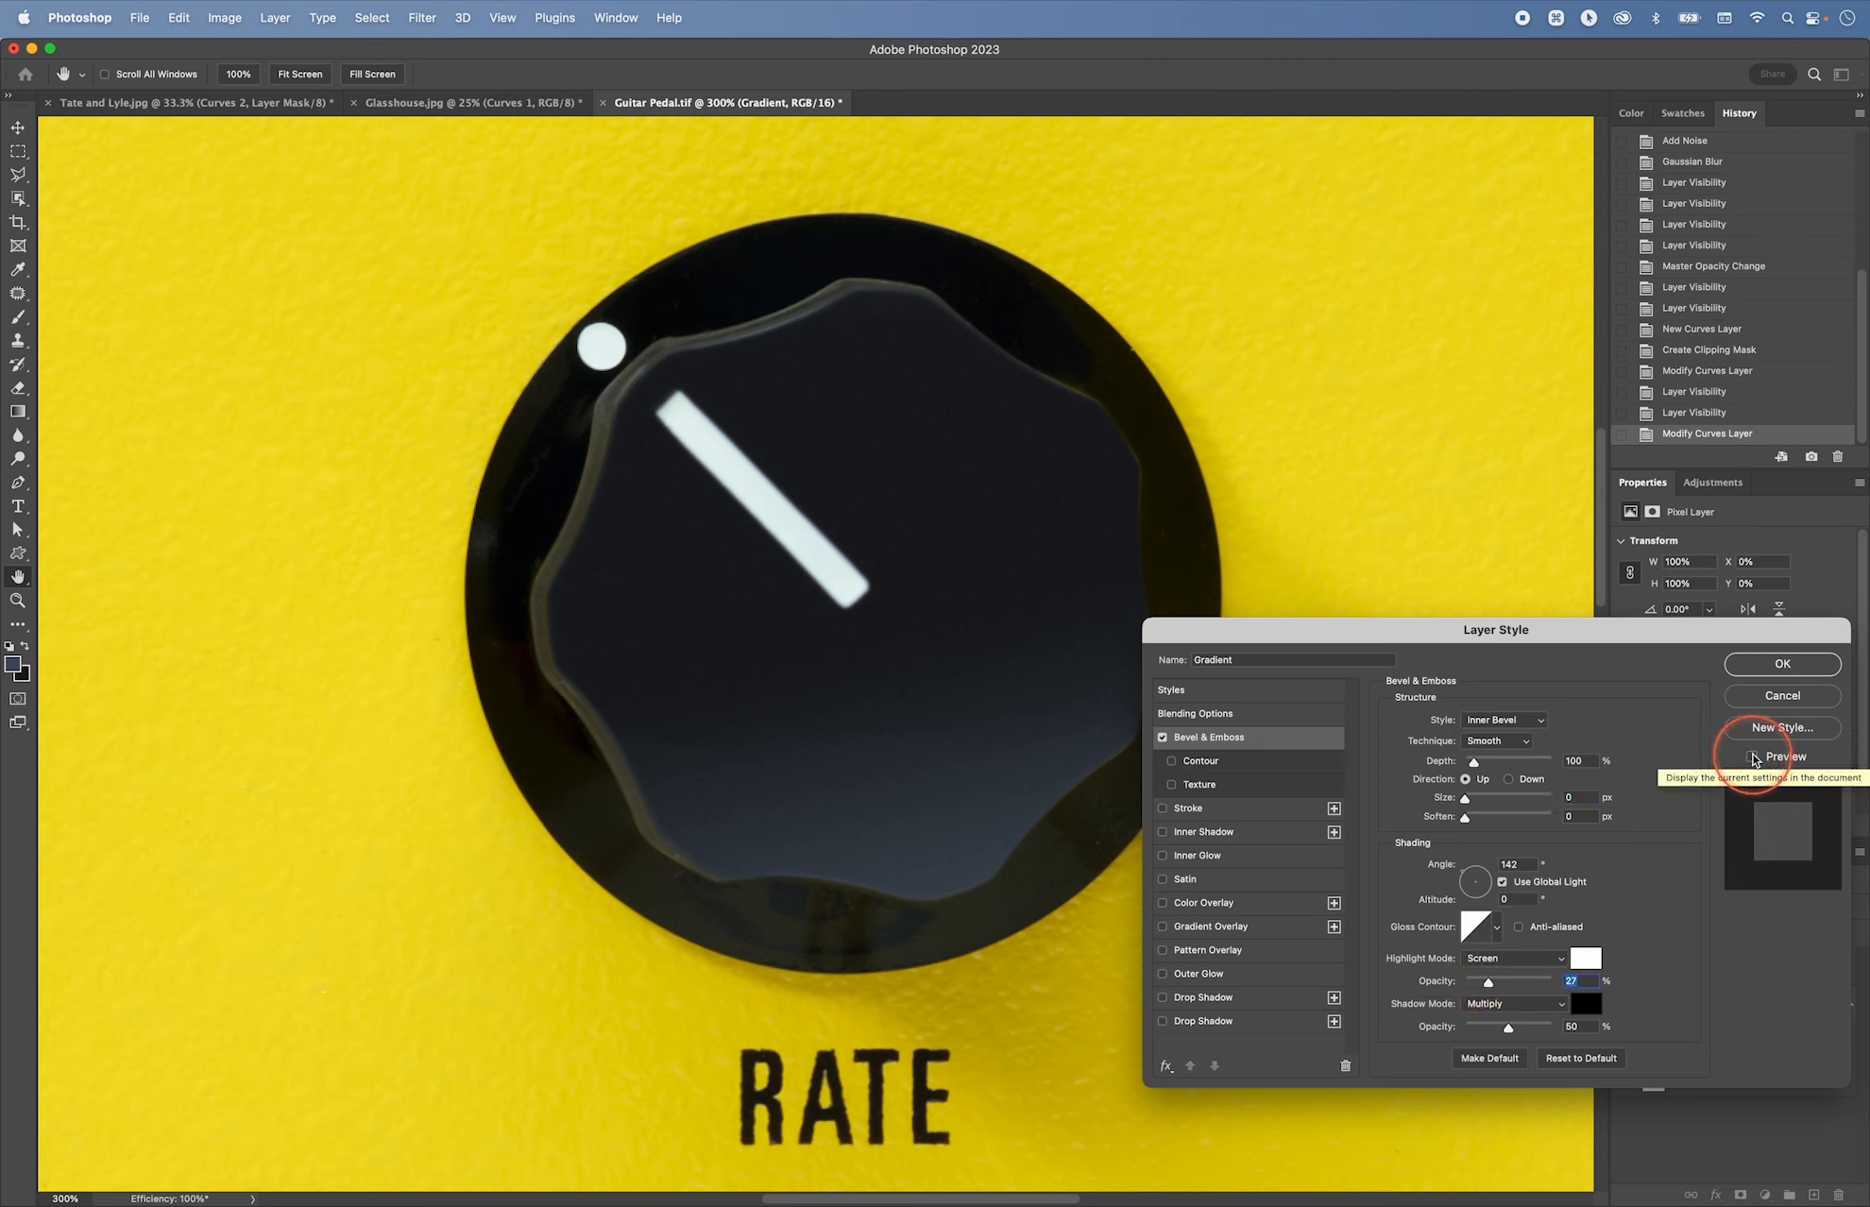
{"action": "left_click", "coordinate": [1754, 758]}
{"action": "left_click", "coordinate": [1488, 986]}
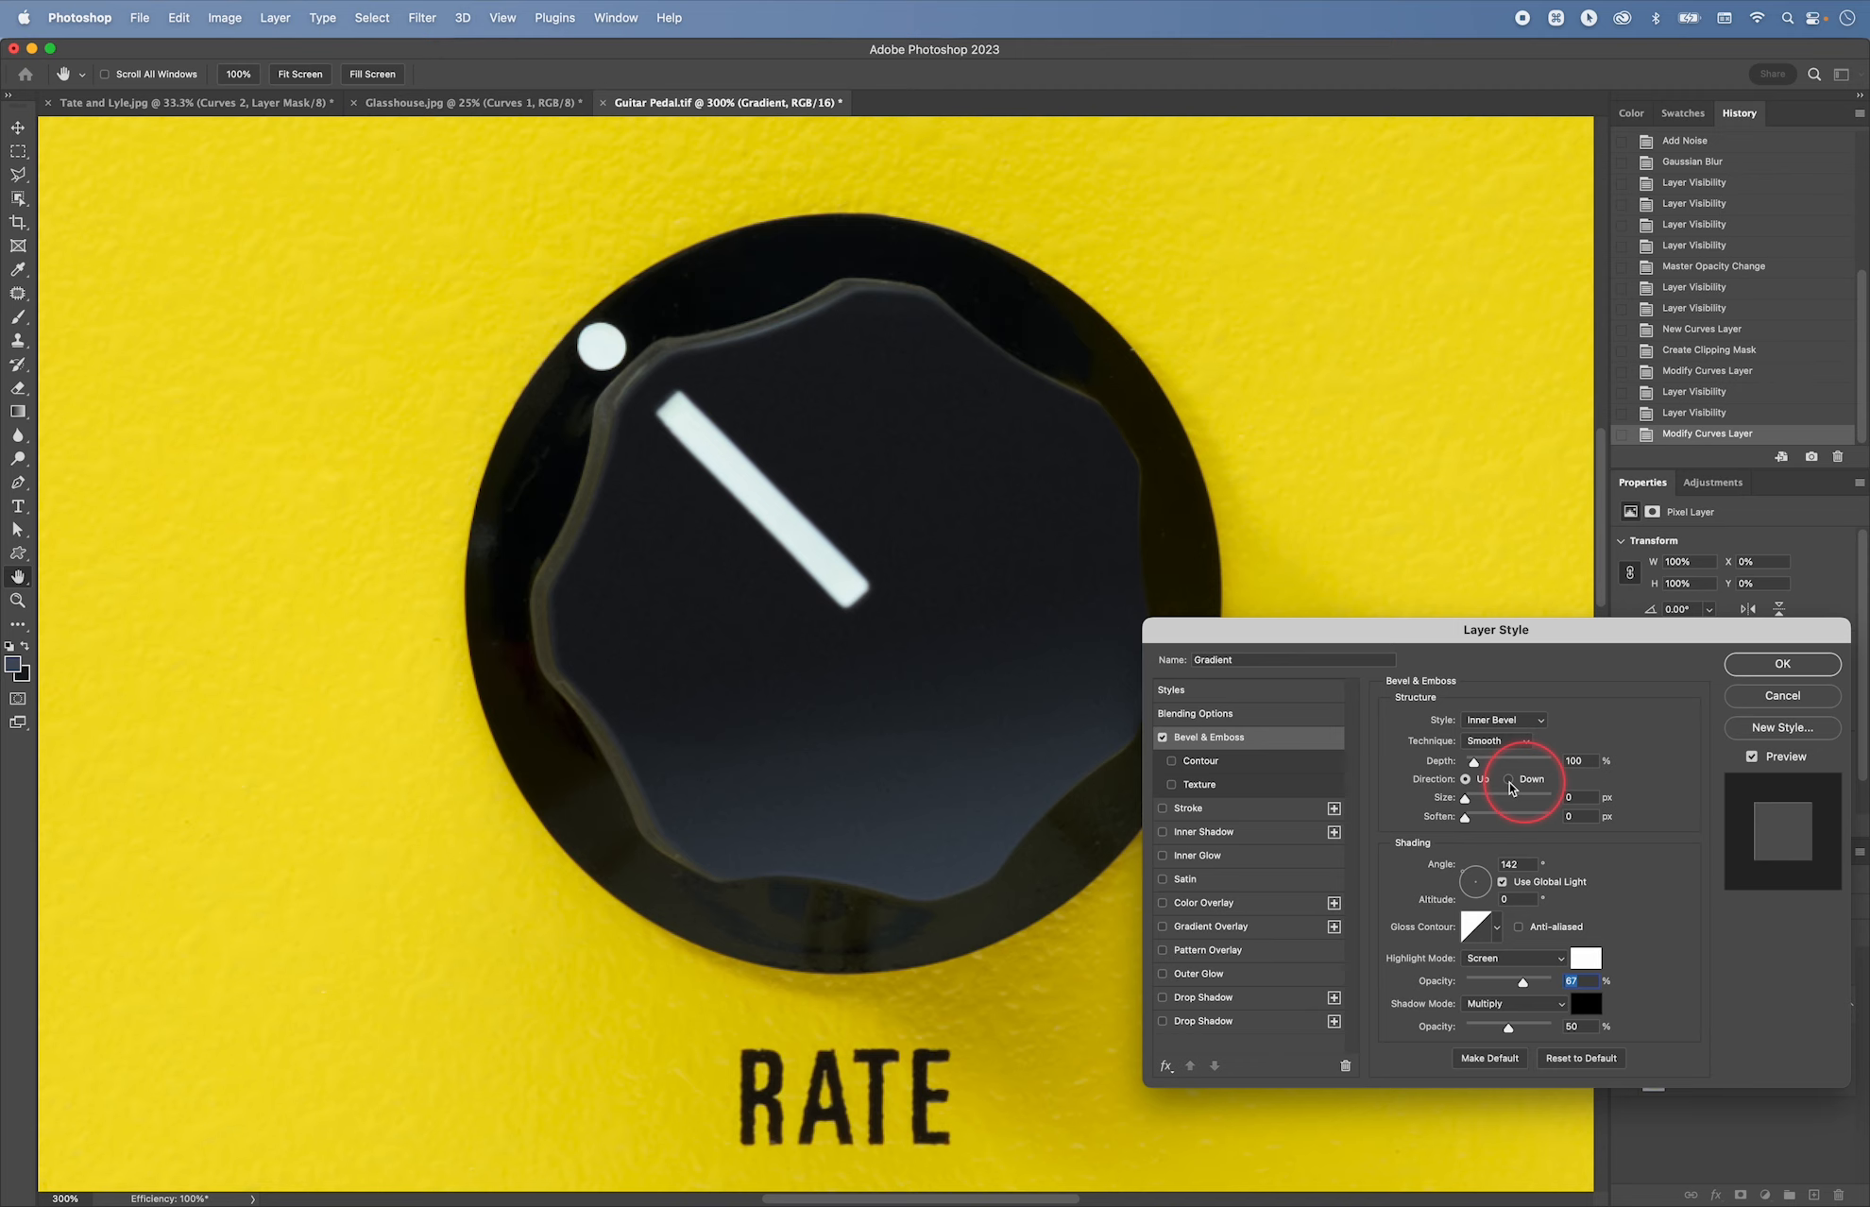
Step: Enable a white Screen-mode Inner Glow at 10% opacity, compare it on and off, enlarge its size slightly, and apply the layer style
{"action": "left_click", "coordinate": [1236, 857]}
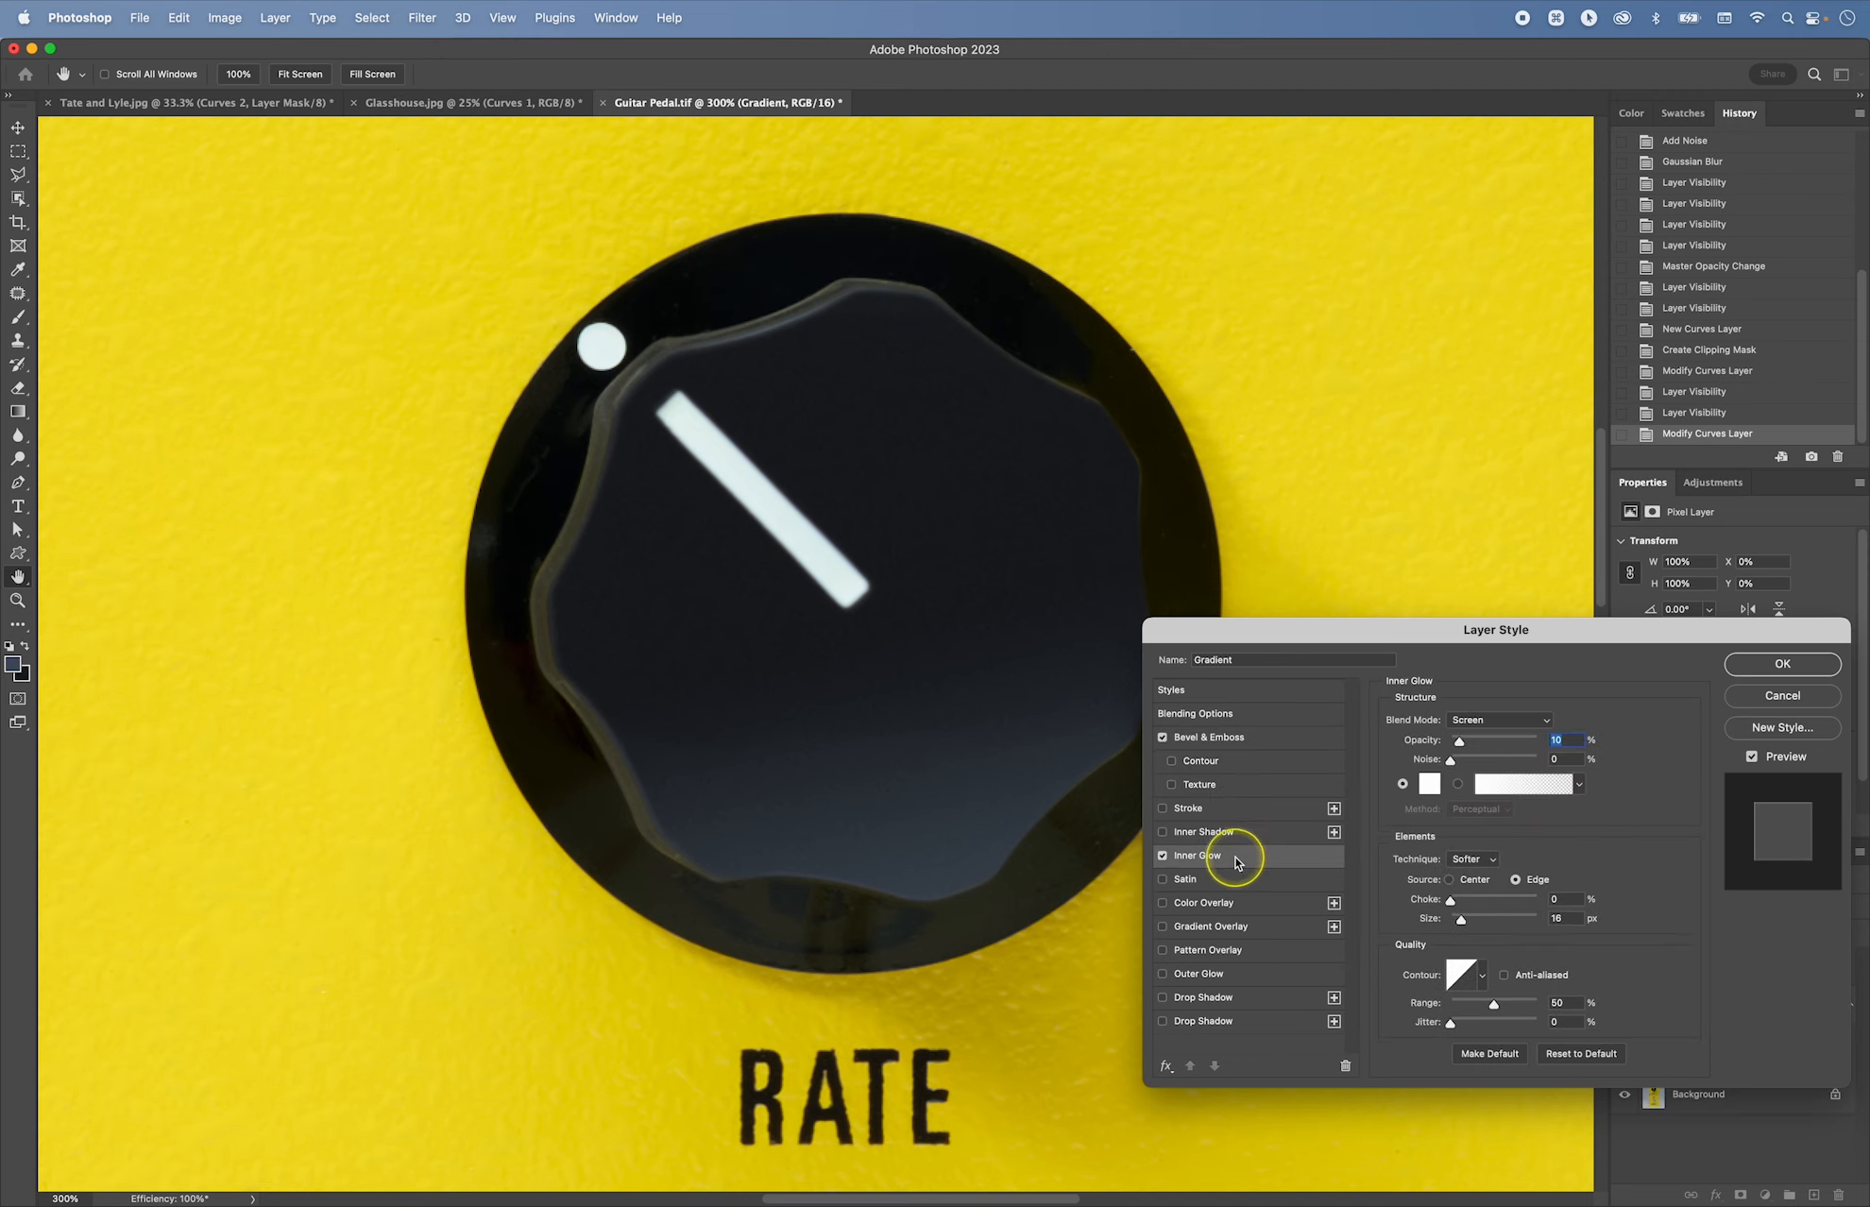
{"action": "left_click", "coordinate": [1167, 858]}
{"action": "left_click", "coordinate": [1169, 859]}
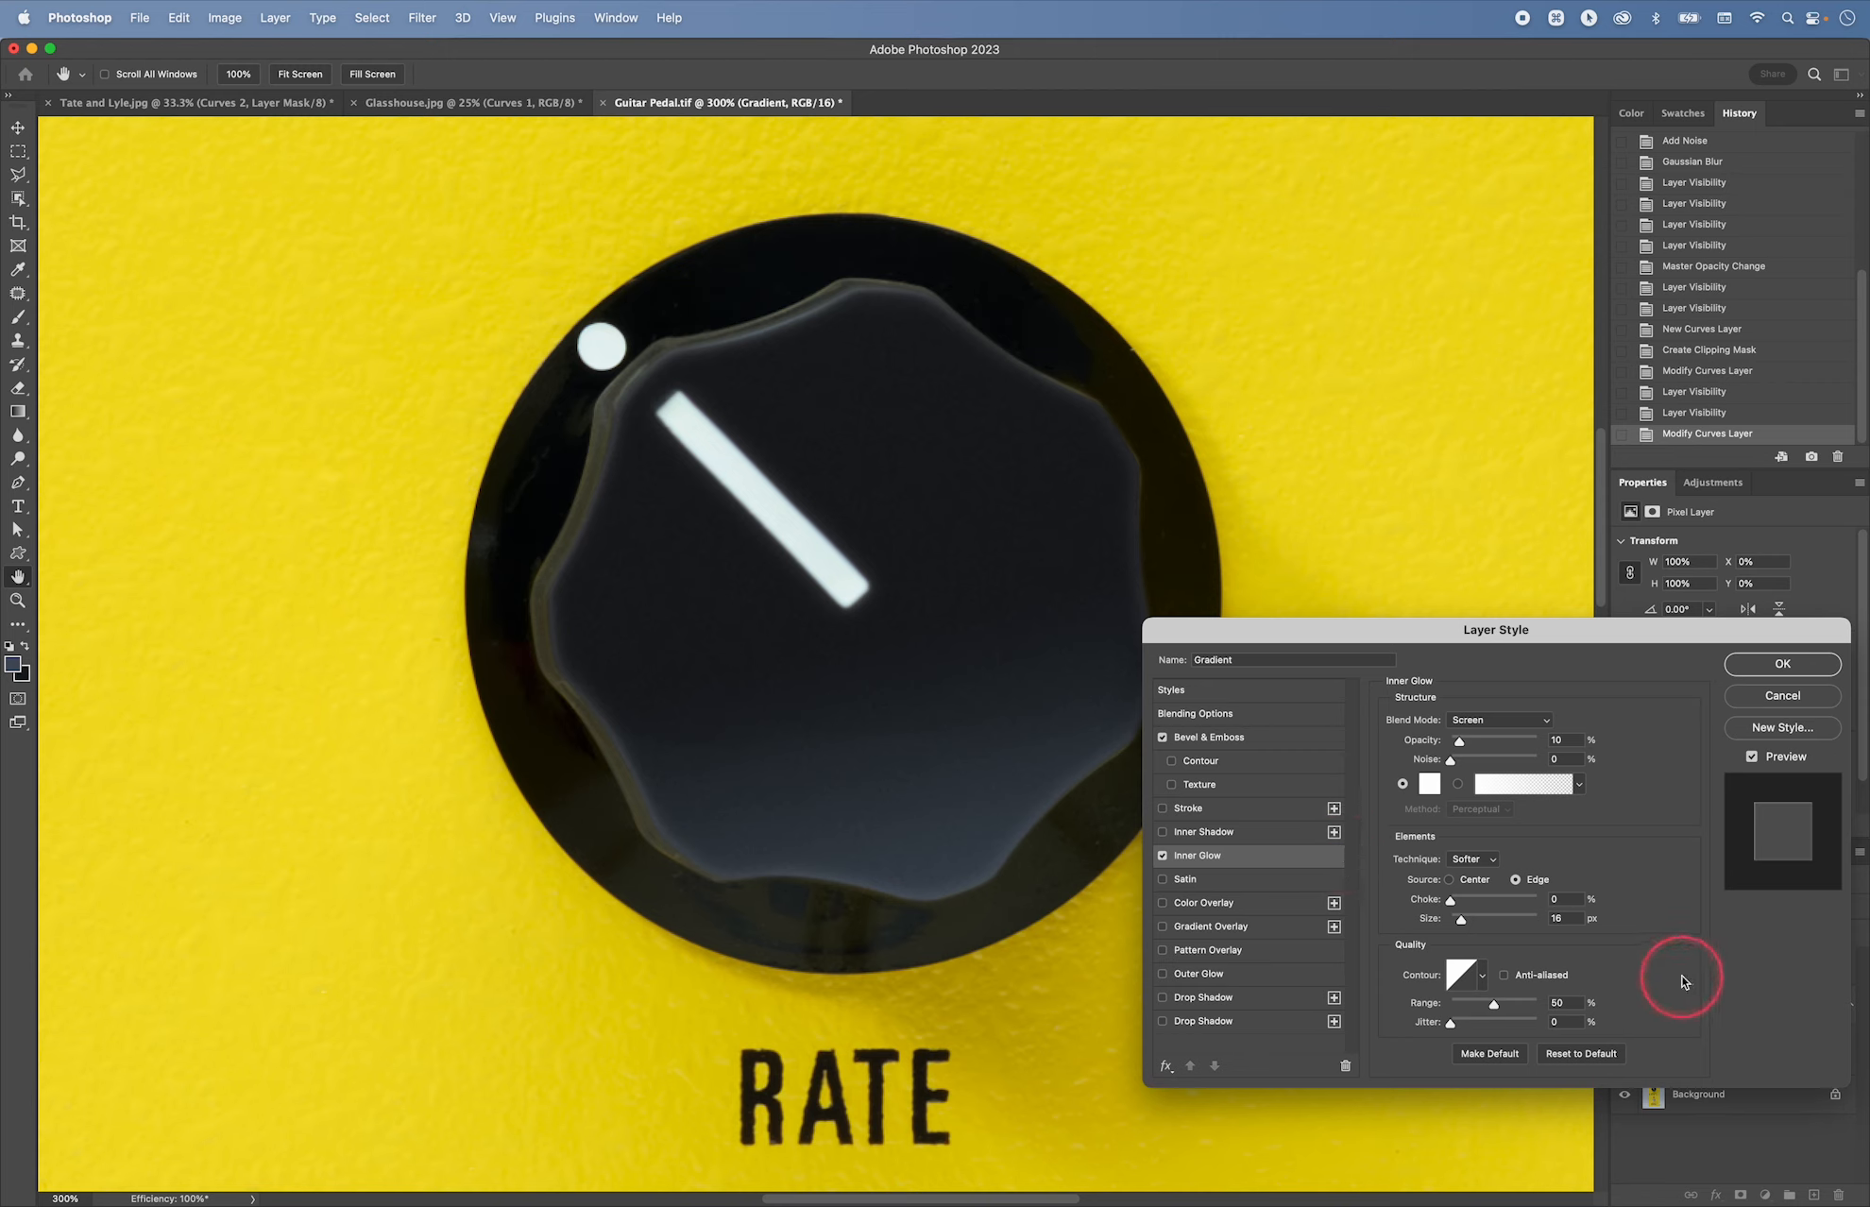
{"action": "mouse_move", "coordinate": [1462, 926]}
{"action": "left_mouse_down"}
{"action": "mouse_move", "coordinate": [1446, 924]}
{"action": "mouse_move", "coordinate": [1467, 924]}
{"action": "left_mouse_up"}
{"action": "key", "text": "Return"}
{"action": "key", "text": "g"}
Step: Reduce the Gradient layer's opacity to 91%
{"action": "key", "text": "cmd+minus"}
{"action": "key", "text": "cmd+minus"}
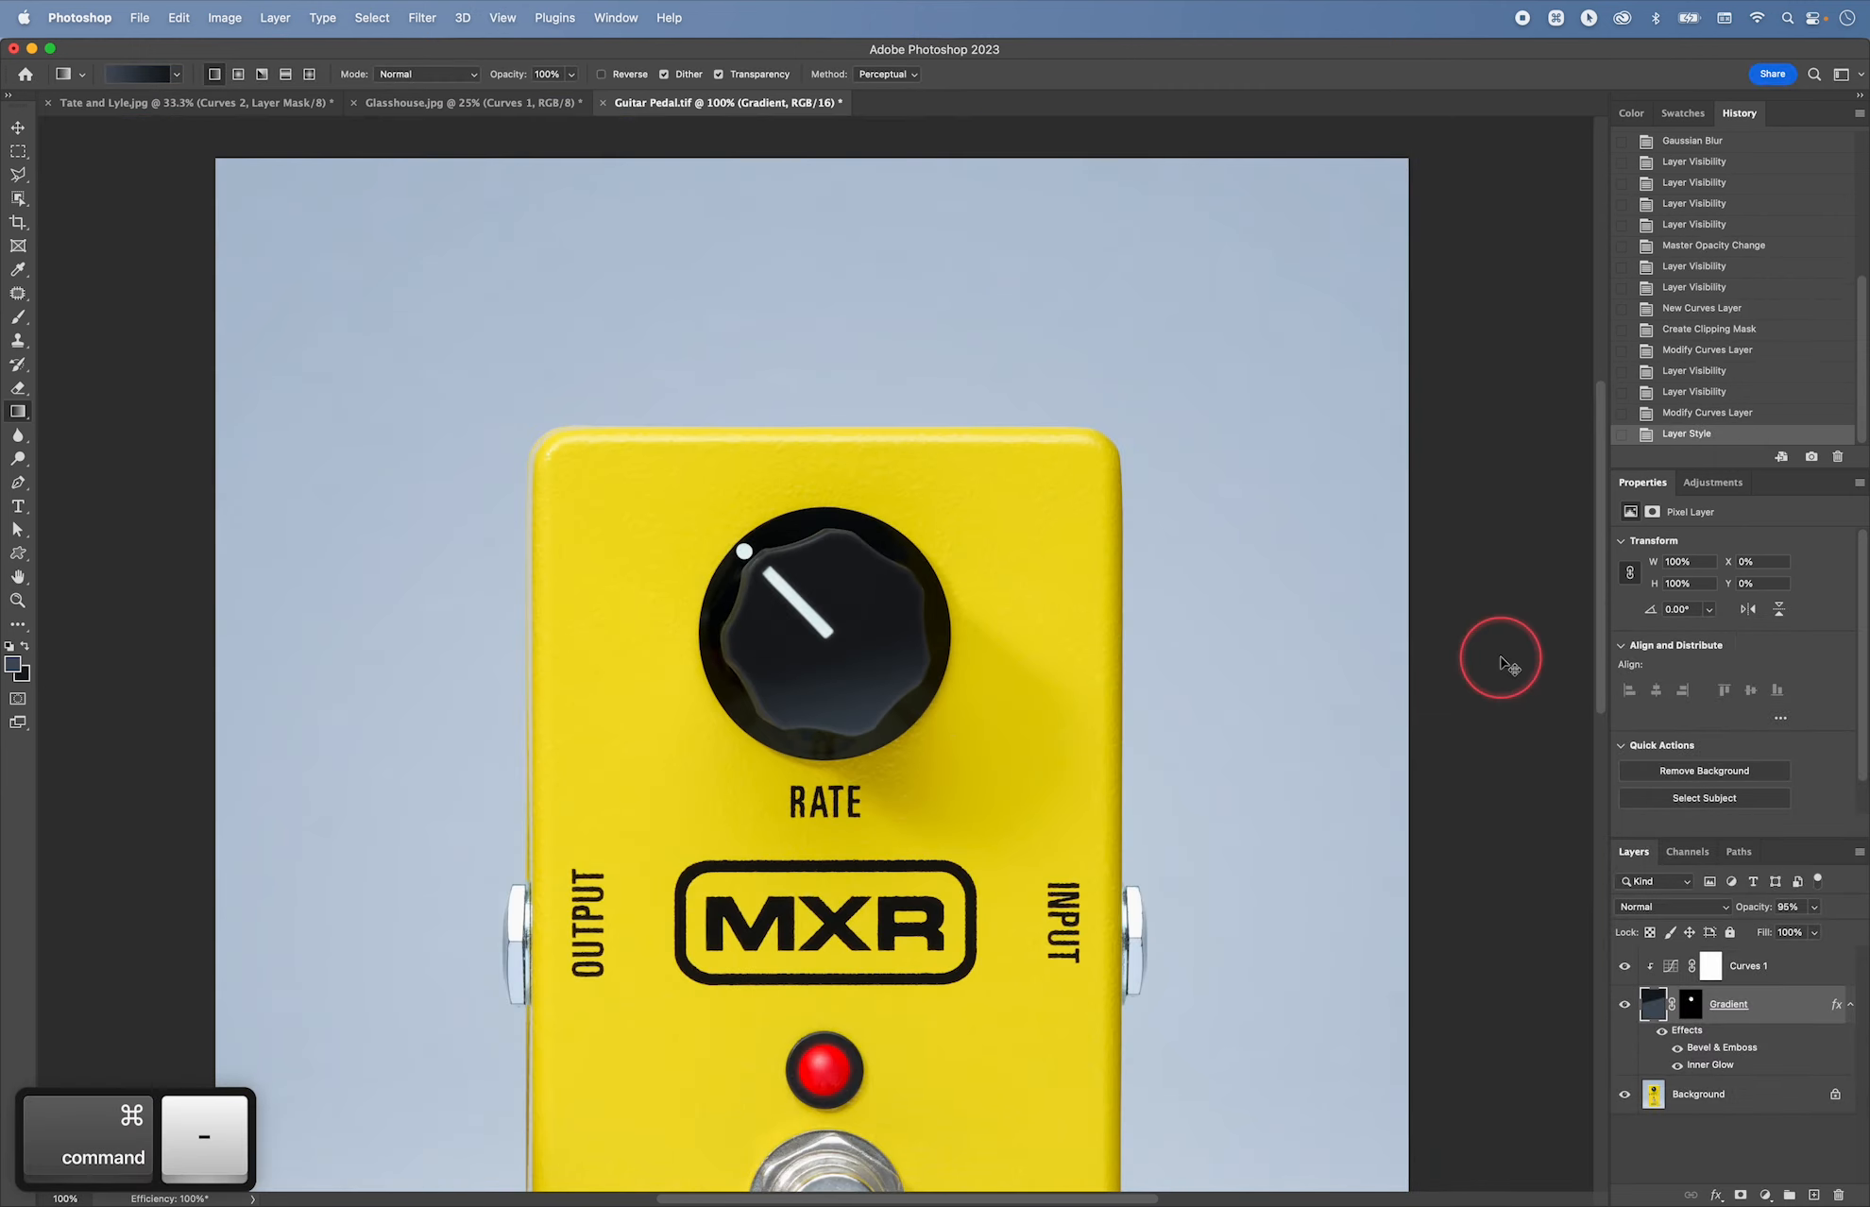
{"action": "key", "text": "super+minus"}
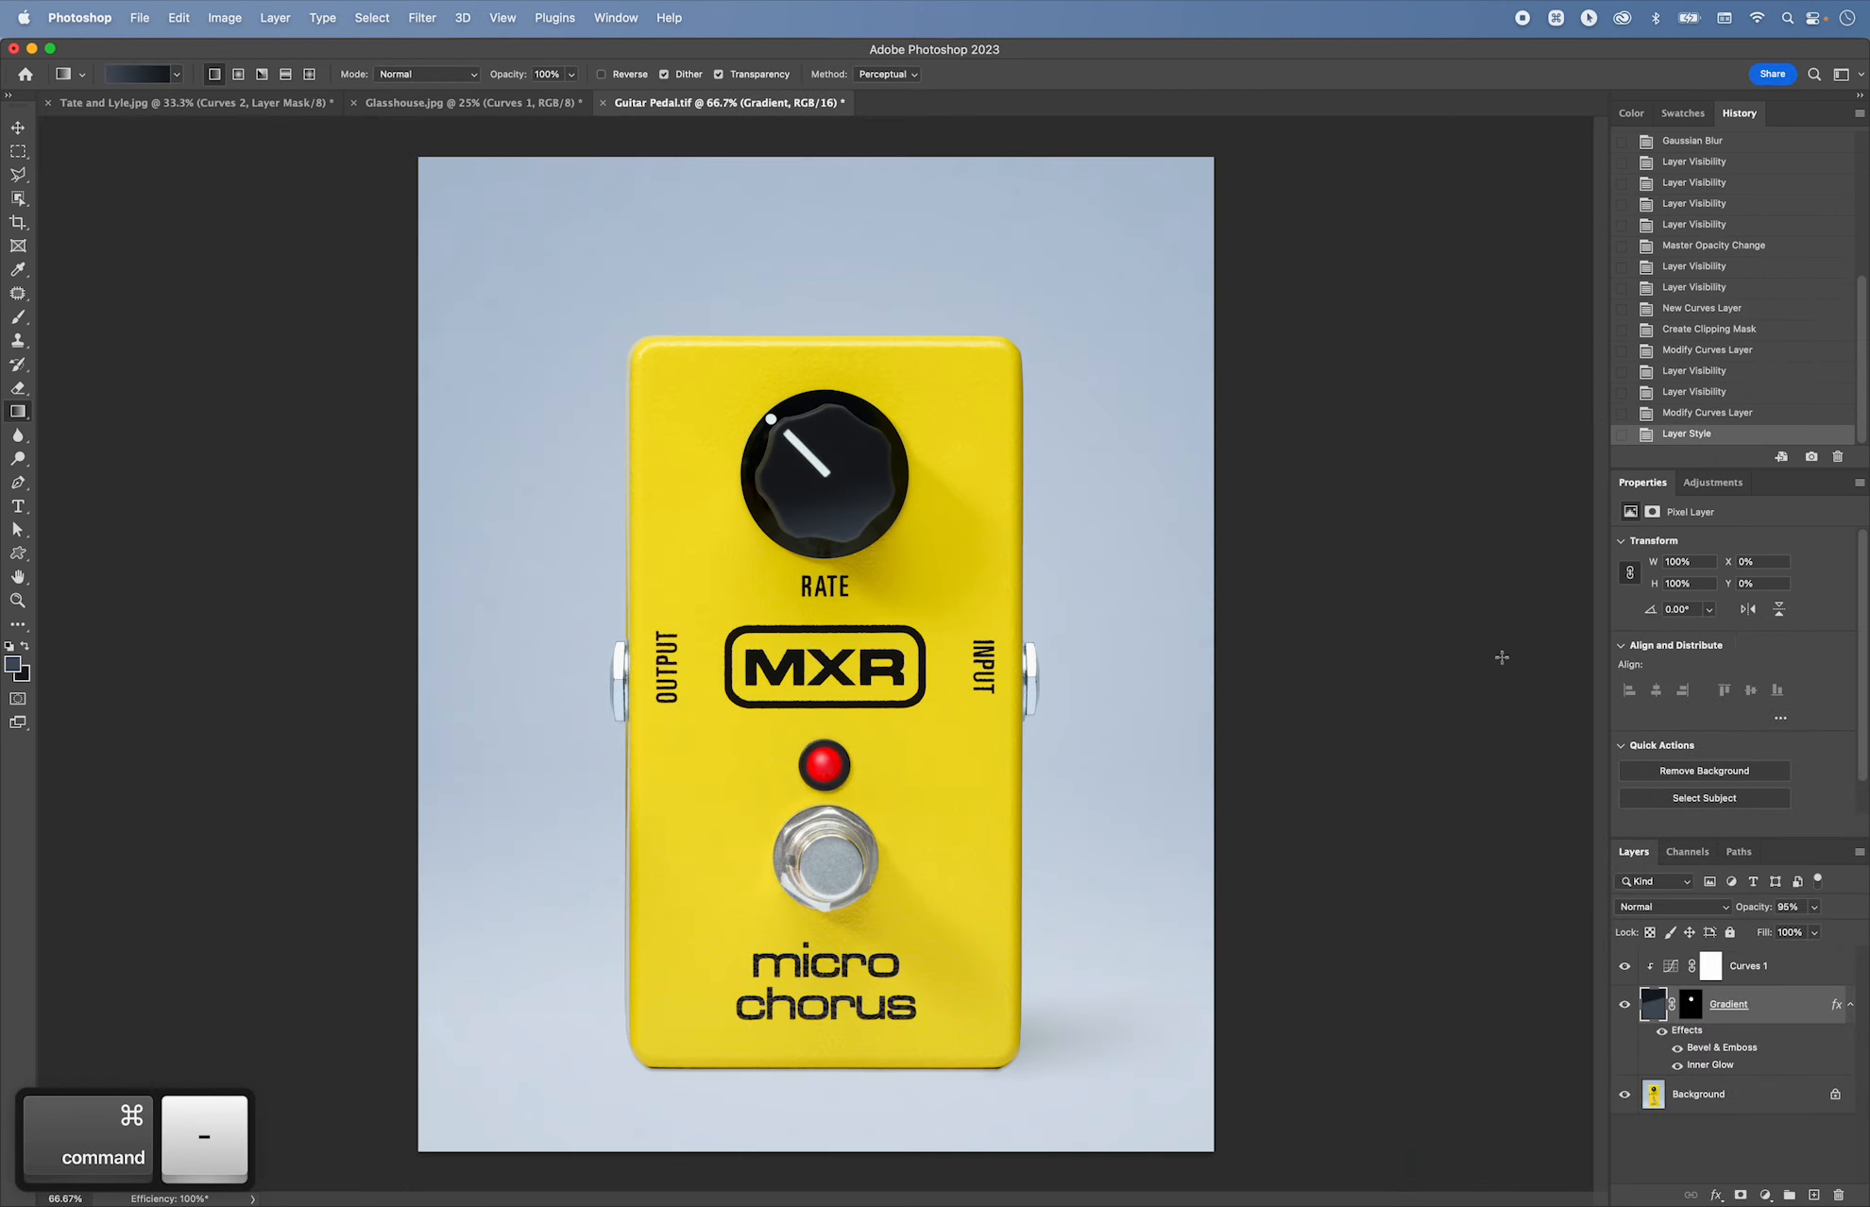
{"action": "left_click", "coordinate": [1750, 1005]}
{"action": "left_click", "coordinate": [1814, 907]}
{"action": "left_click_drag", "start_coordinate": [1816, 930], "coordinate": [1812, 931]}
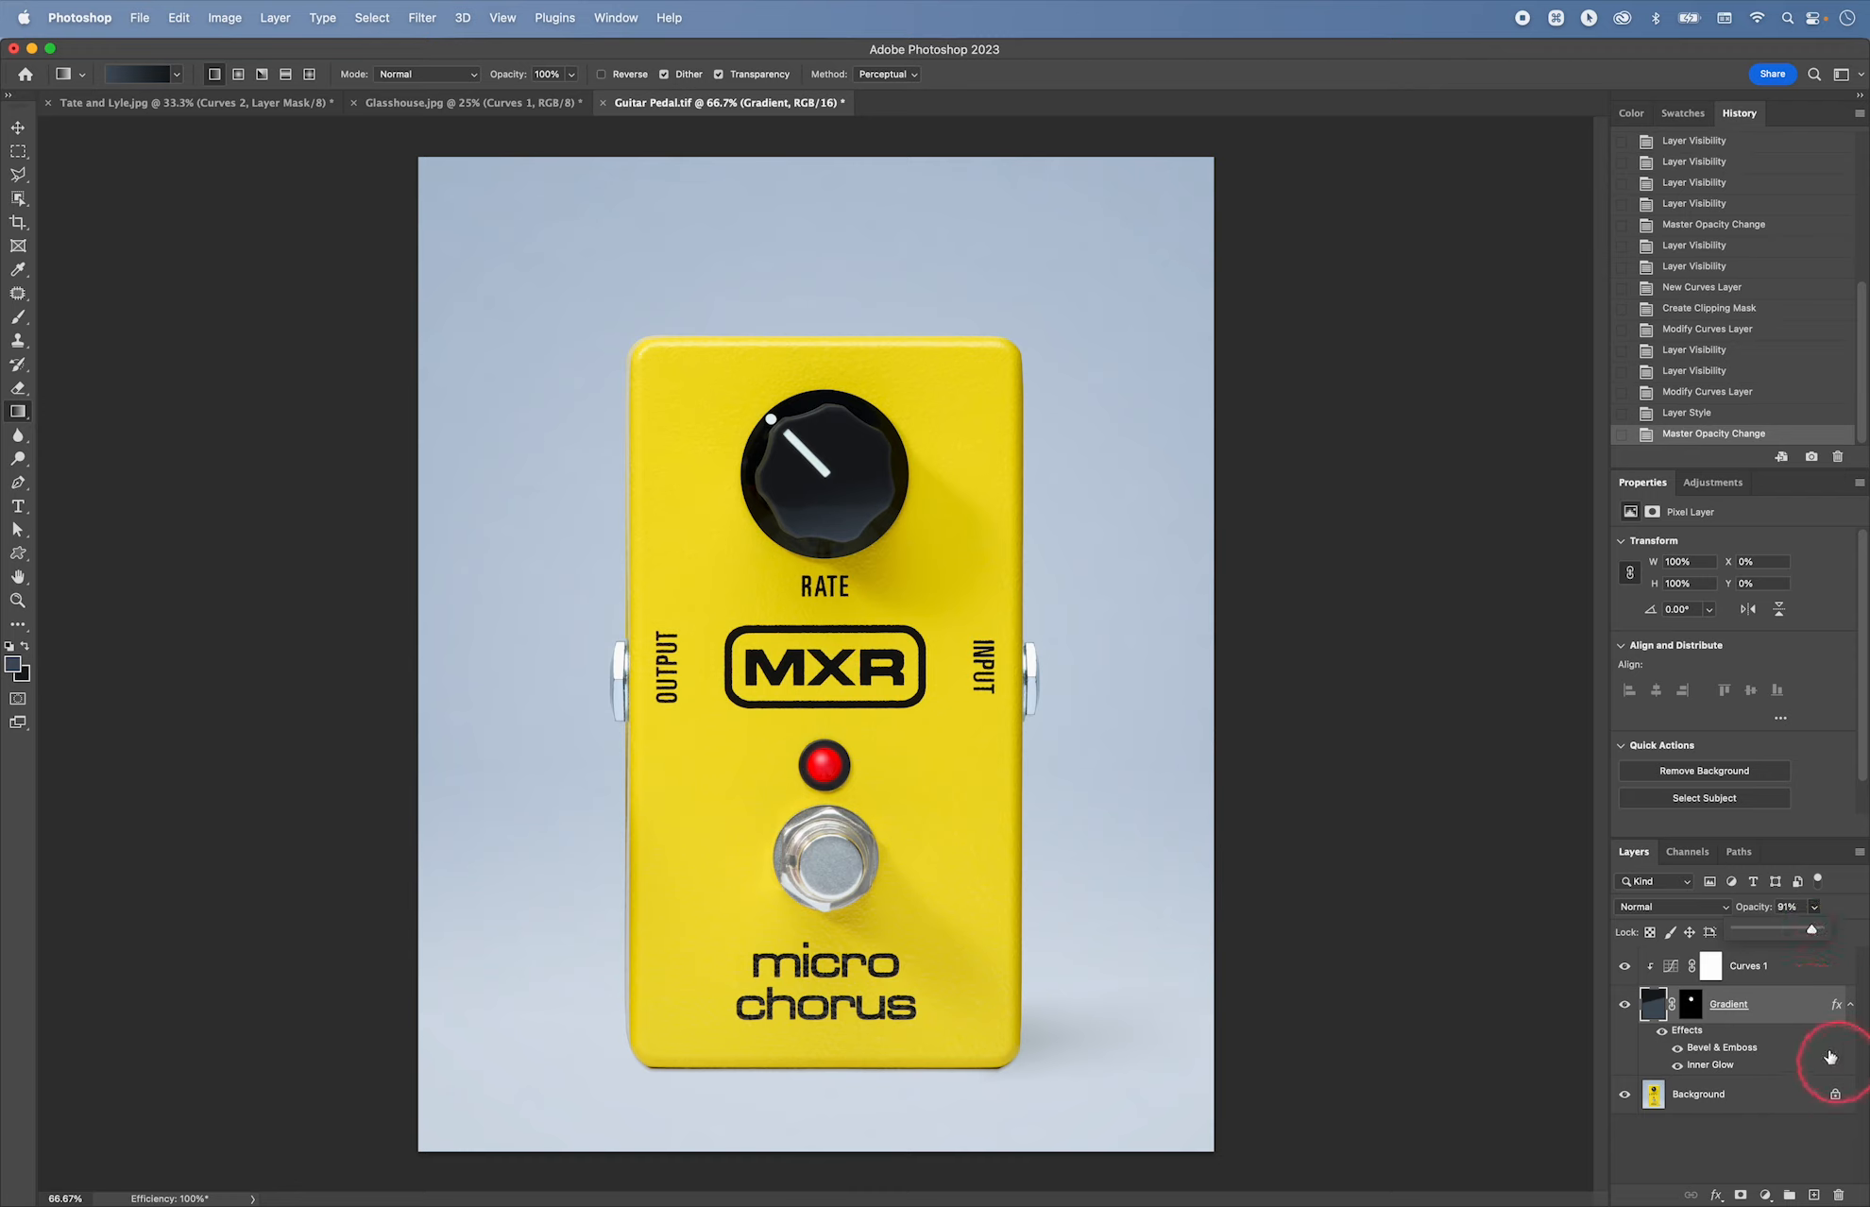
{"action": "left_click", "coordinate": [1790, 1007]}
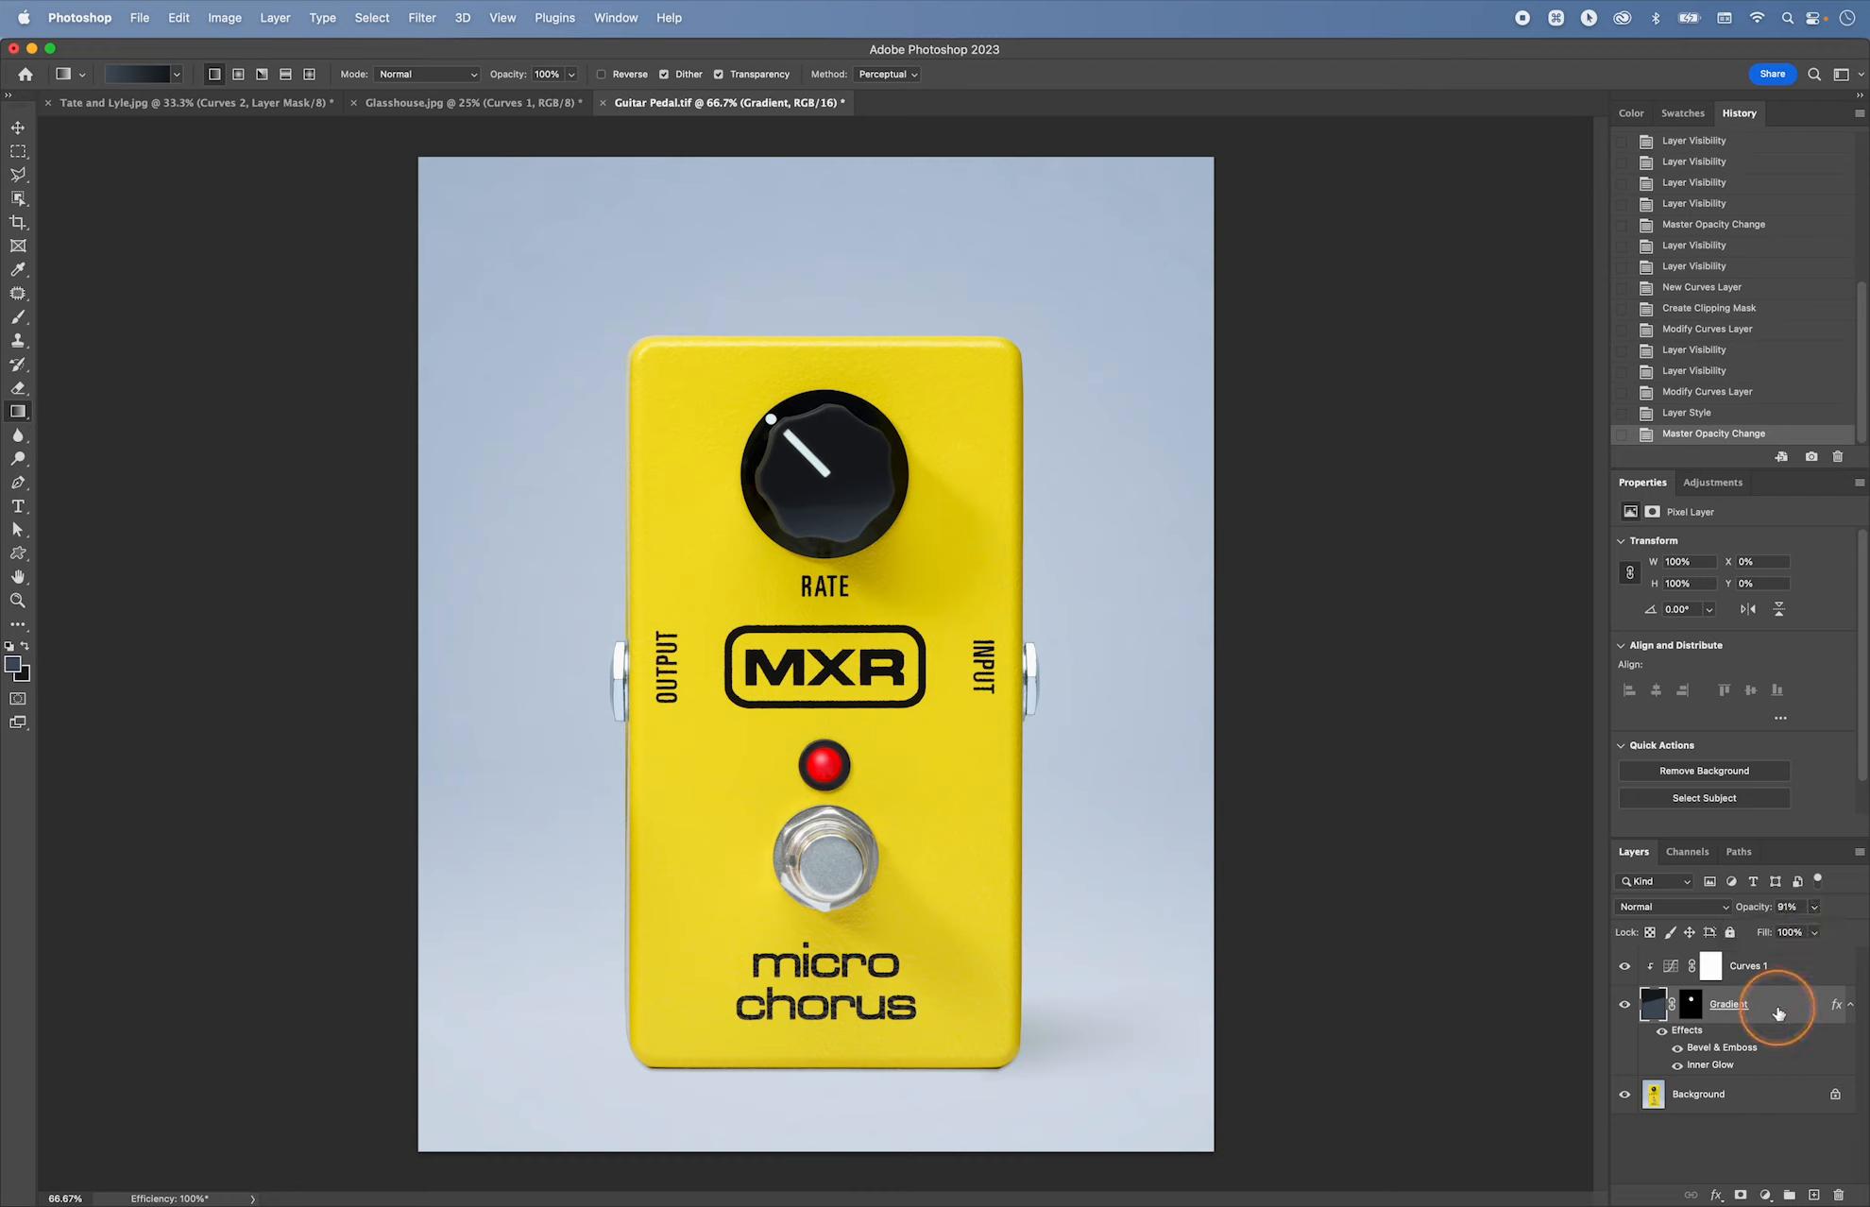
Step: Compare the pedal with and without the Gradient layer, and set the layer's opacity to 83%
{"action": "left_click", "coordinate": [1625, 1005]}
{"action": "left_click", "coordinate": [1624, 1005]}
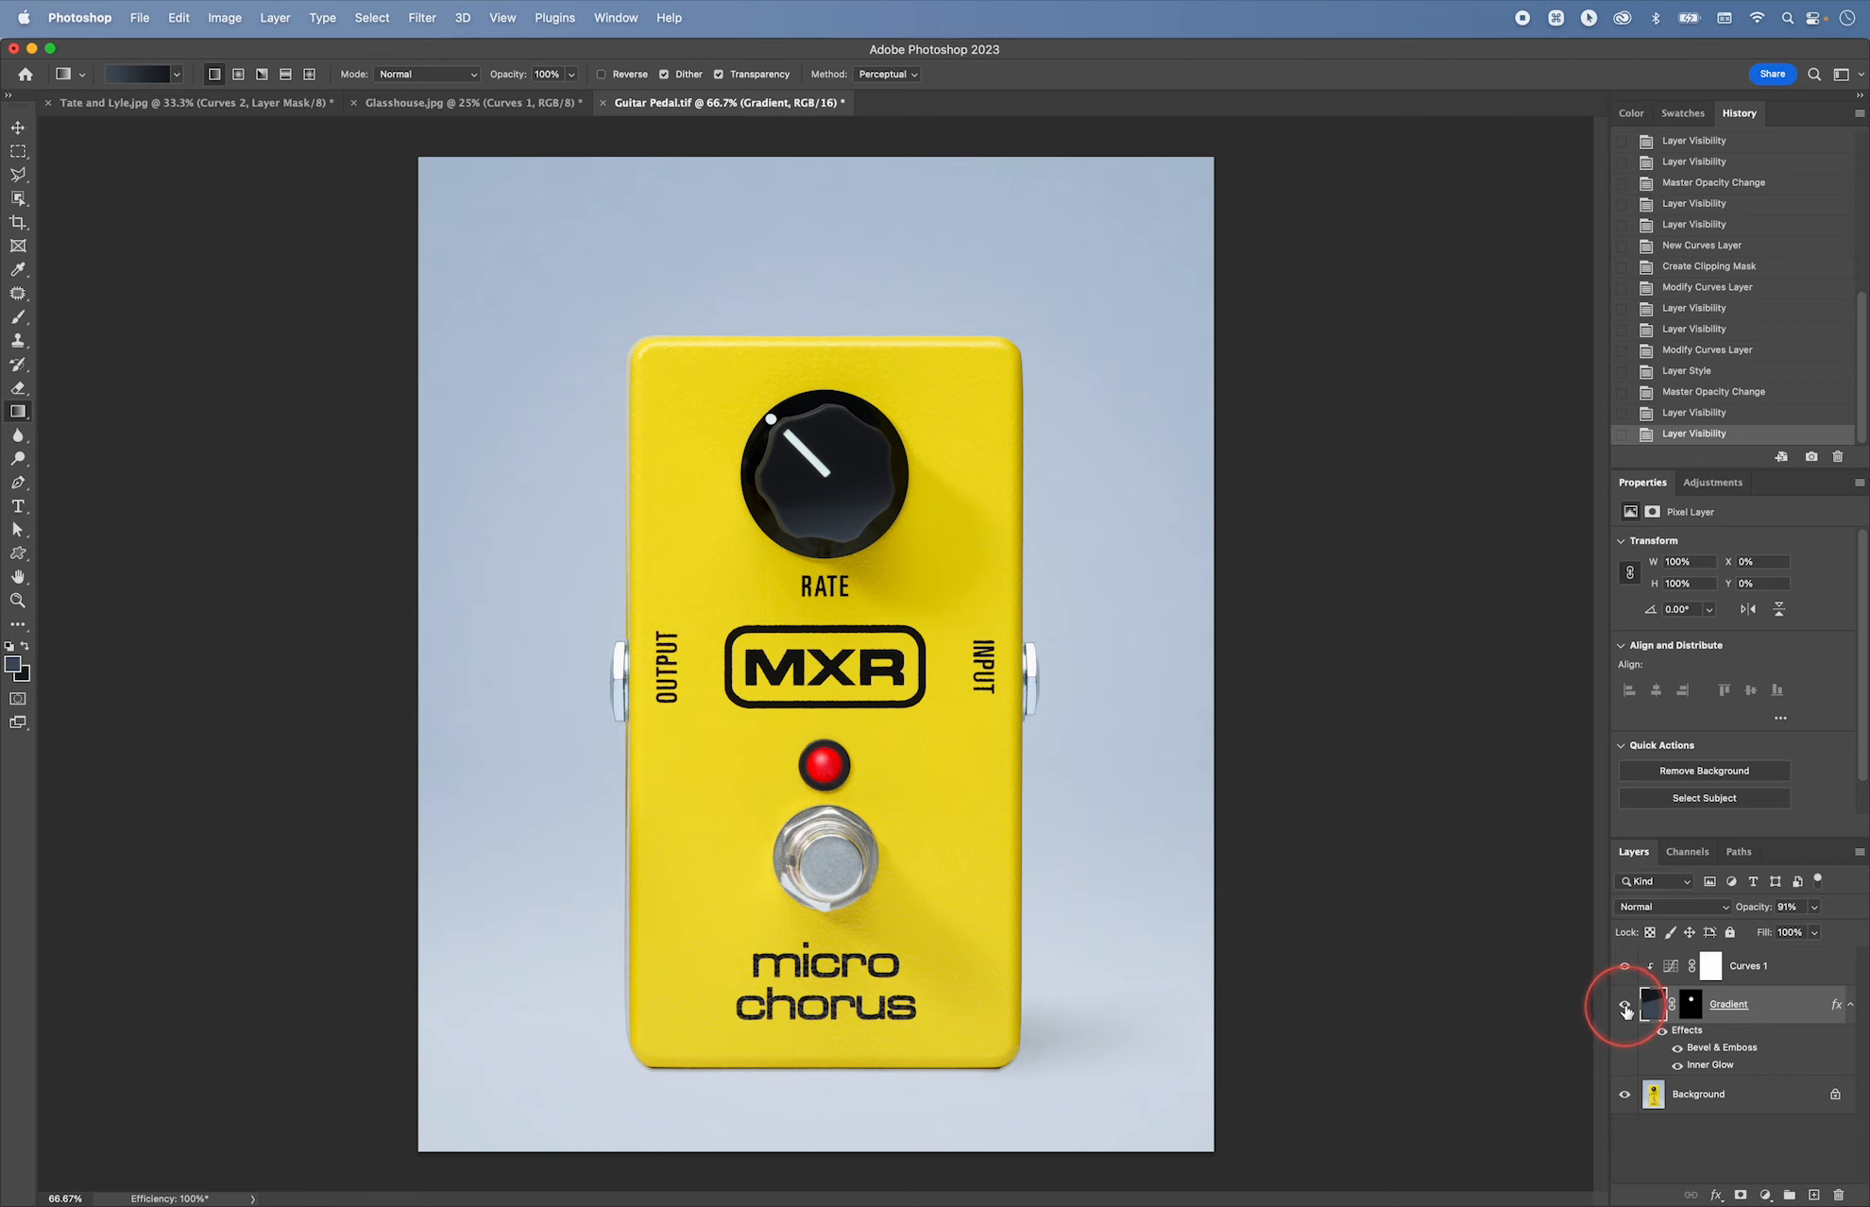
{"action": "left_click", "coordinate": [1625, 1005]}
{"action": "left_click", "coordinate": [1624, 1005]}
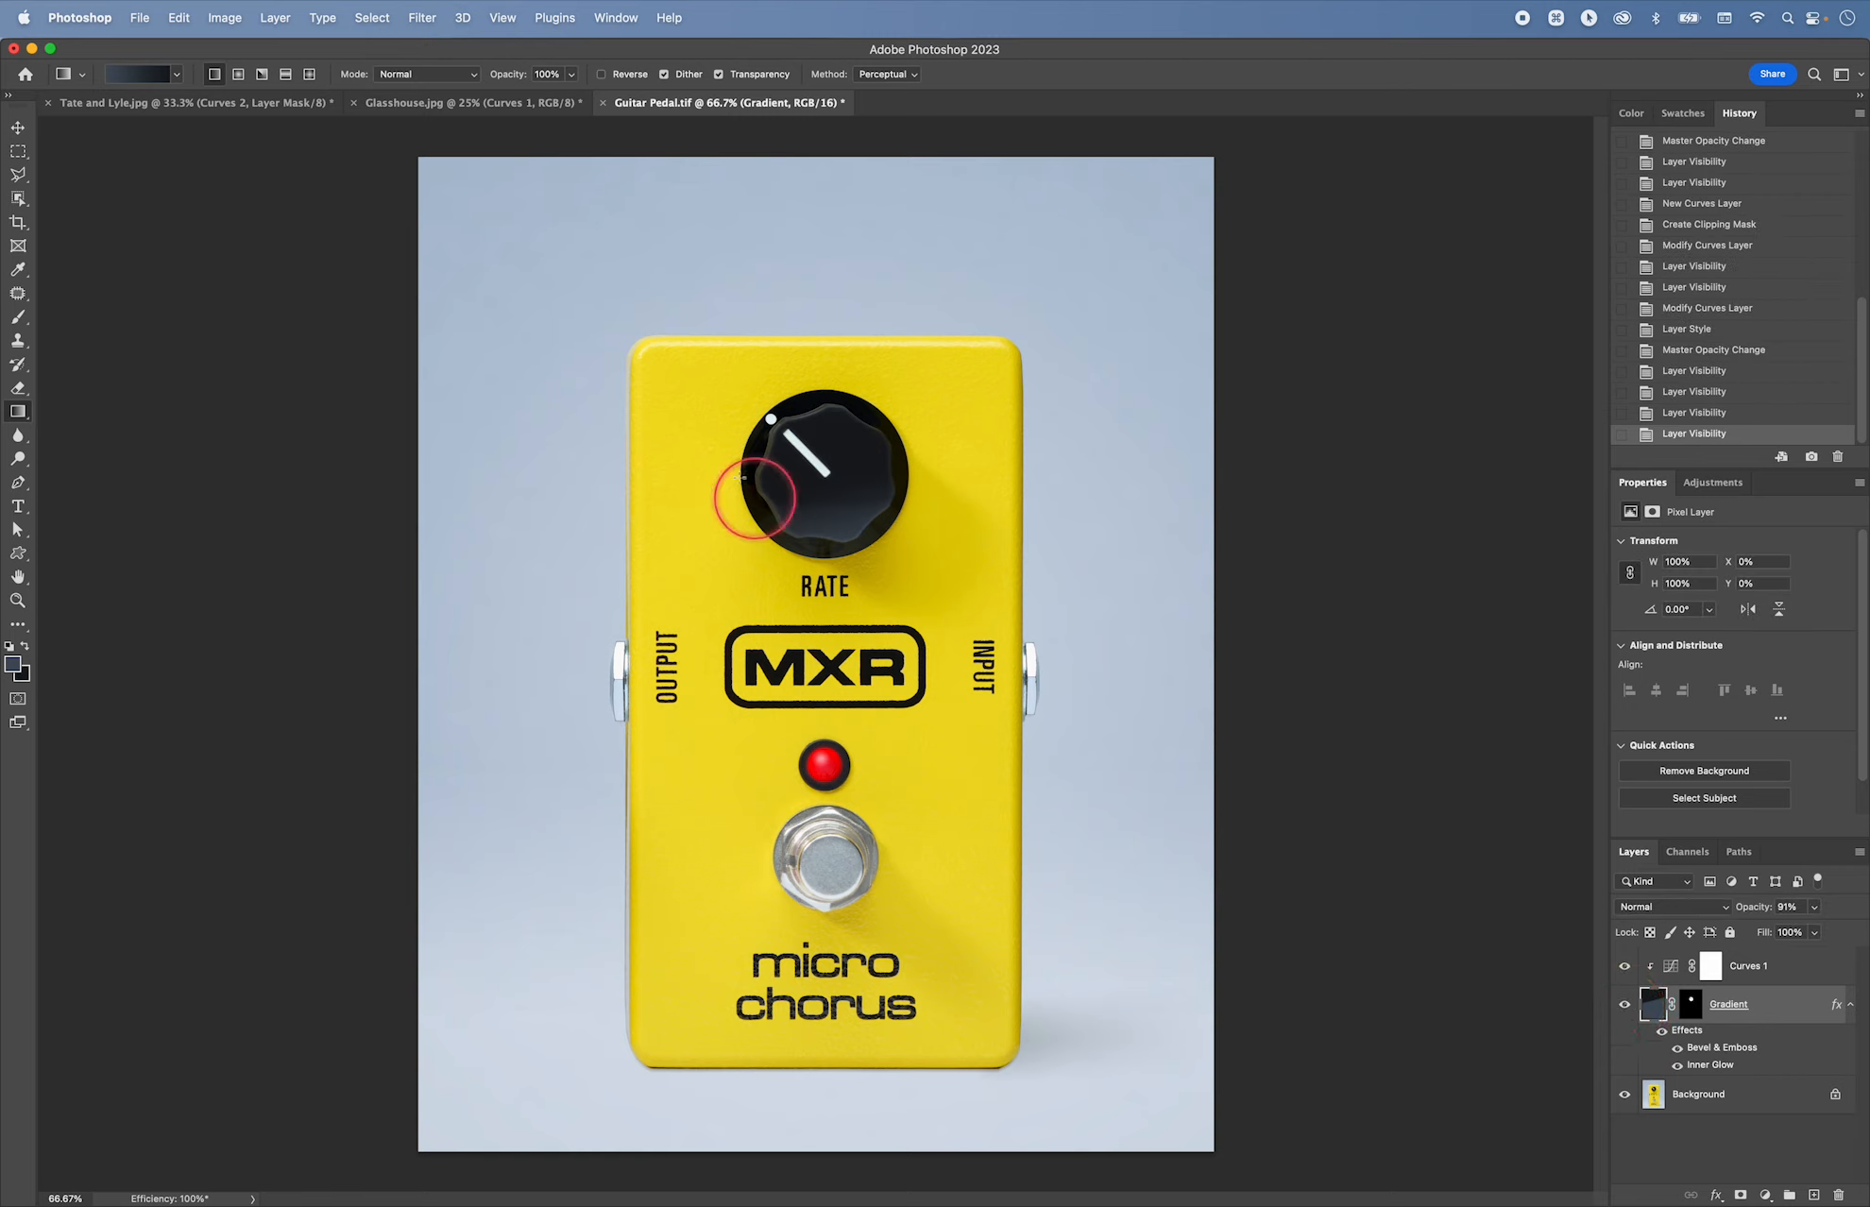
{"action": "left_click", "coordinate": [1814, 909]}
{"action": "left_click_drag", "start_coordinate": [1818, 913], "coordinate": [1806, 913]}
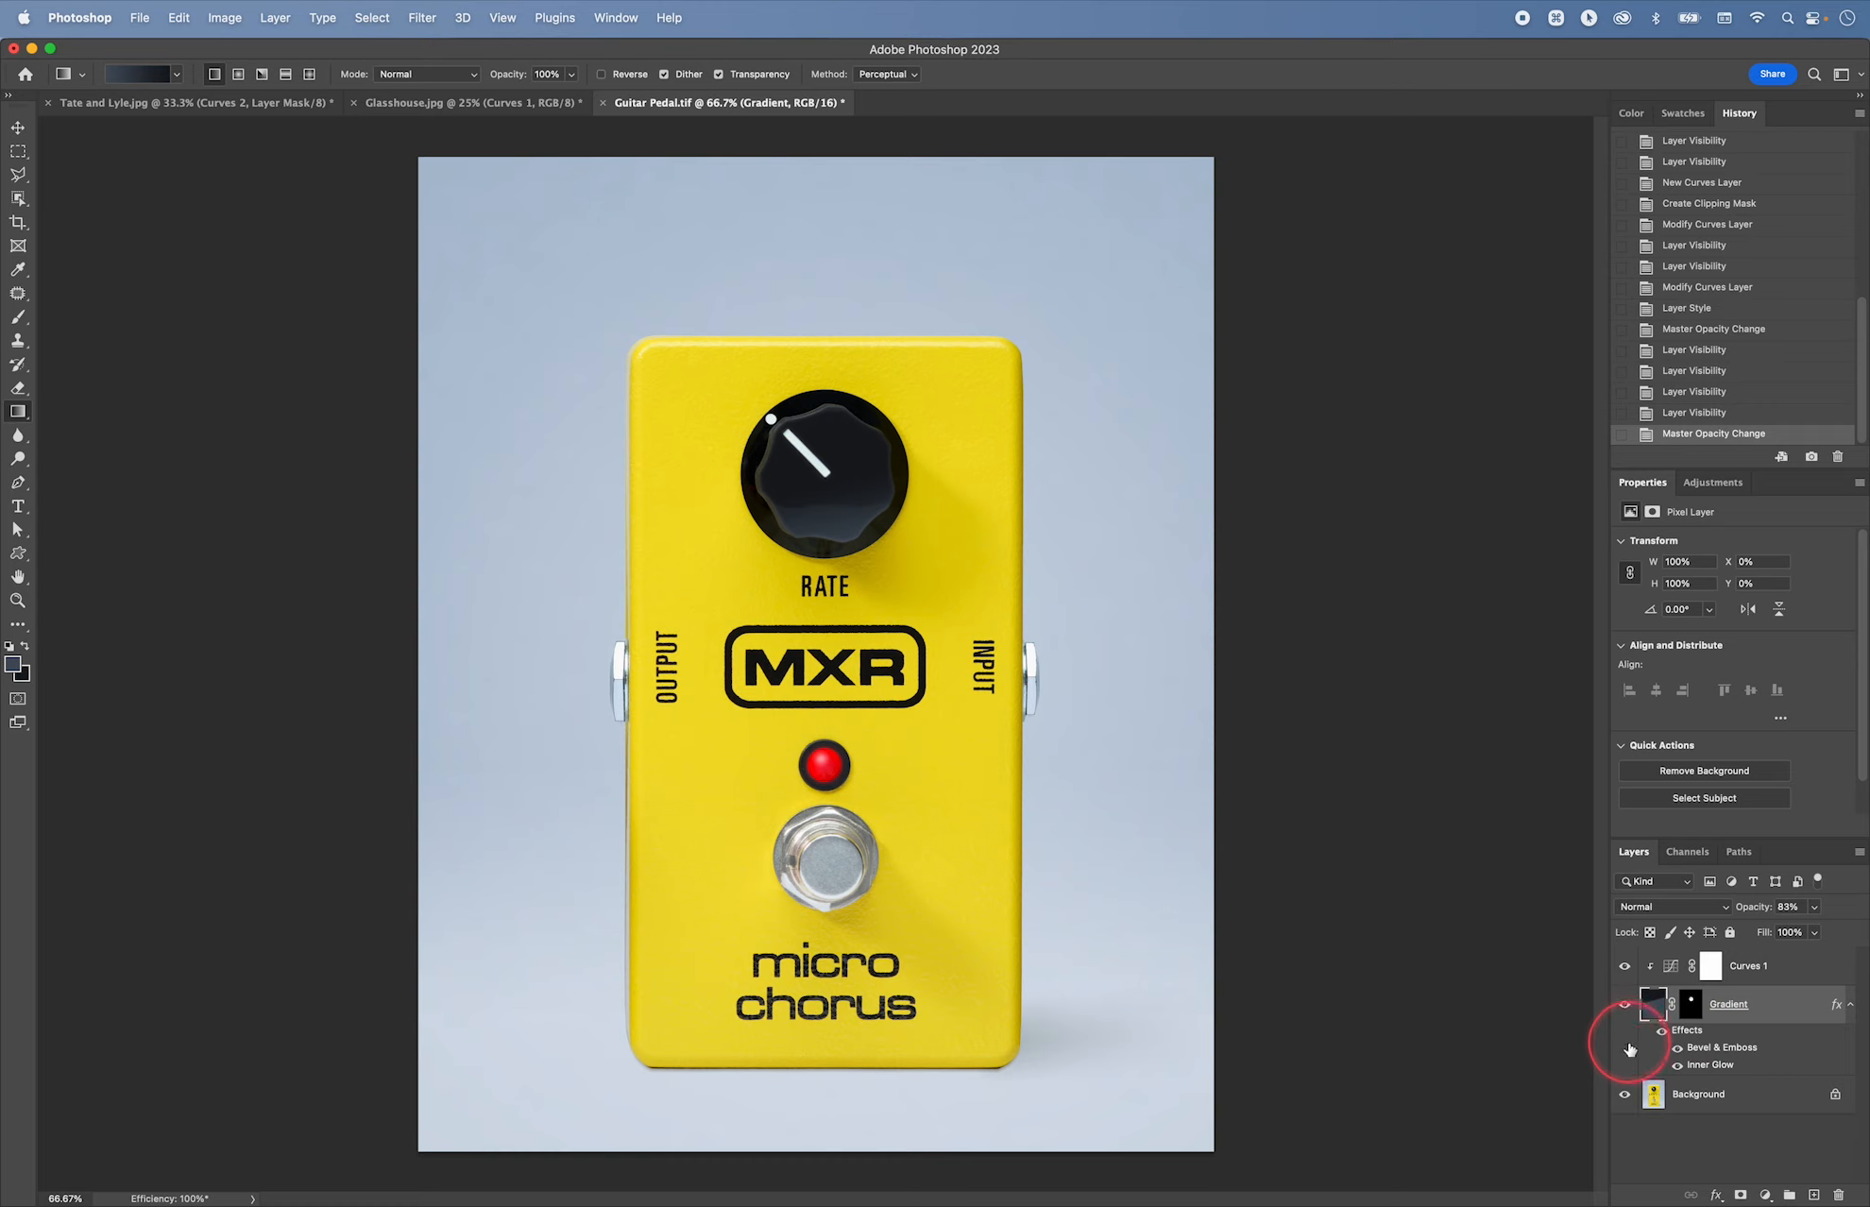
Step: Compare the finished retouch with the original by isolating the Background layer repeatedly, and view the whole pedal with all layers shown
{"action": "left_click", "coordinate": [1624, 1093], "text": "alt"}
{"action": "left_click", "coordinate": [1624, 1092], "text": "alt"}
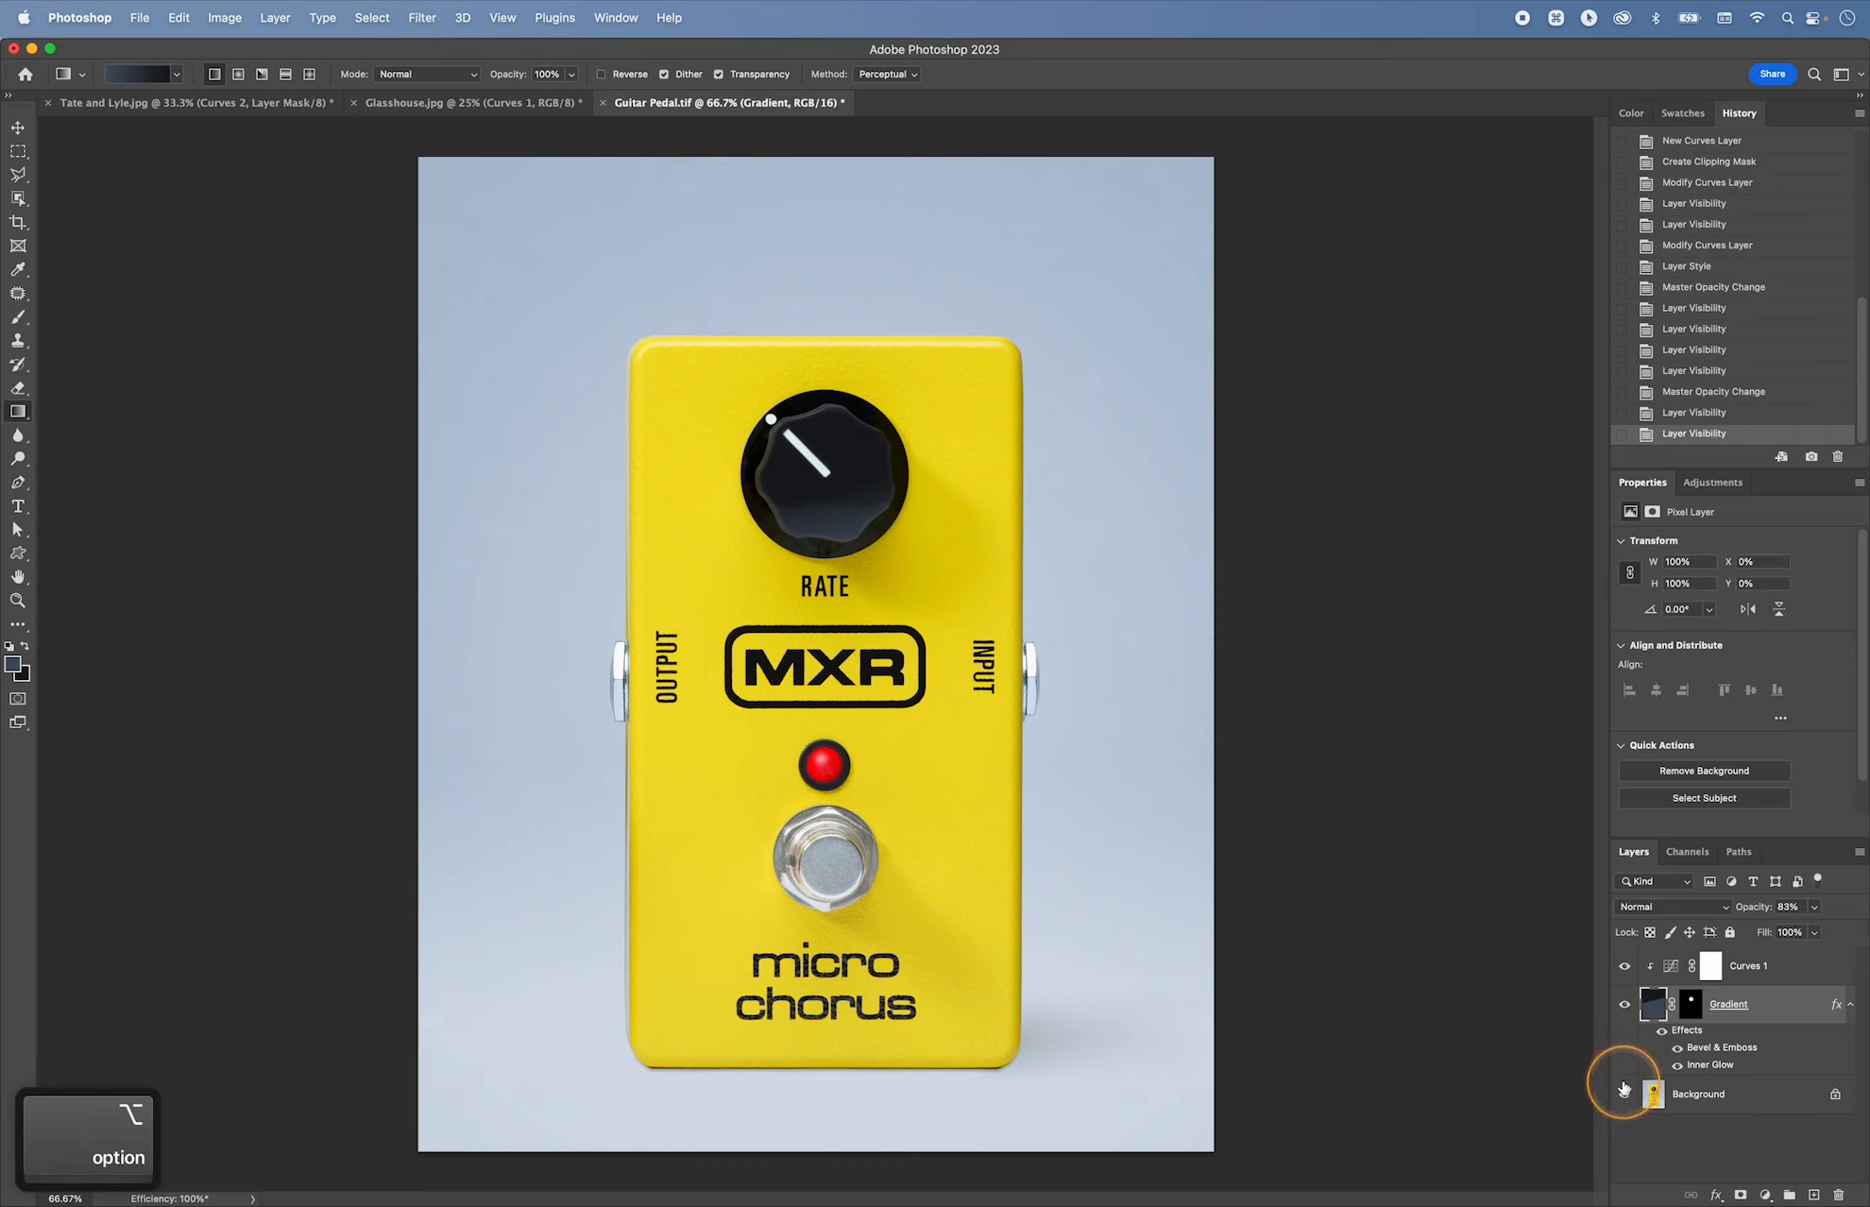
{"action": "left_click", "coordinate": [1624, 1092], "text": "alt"}
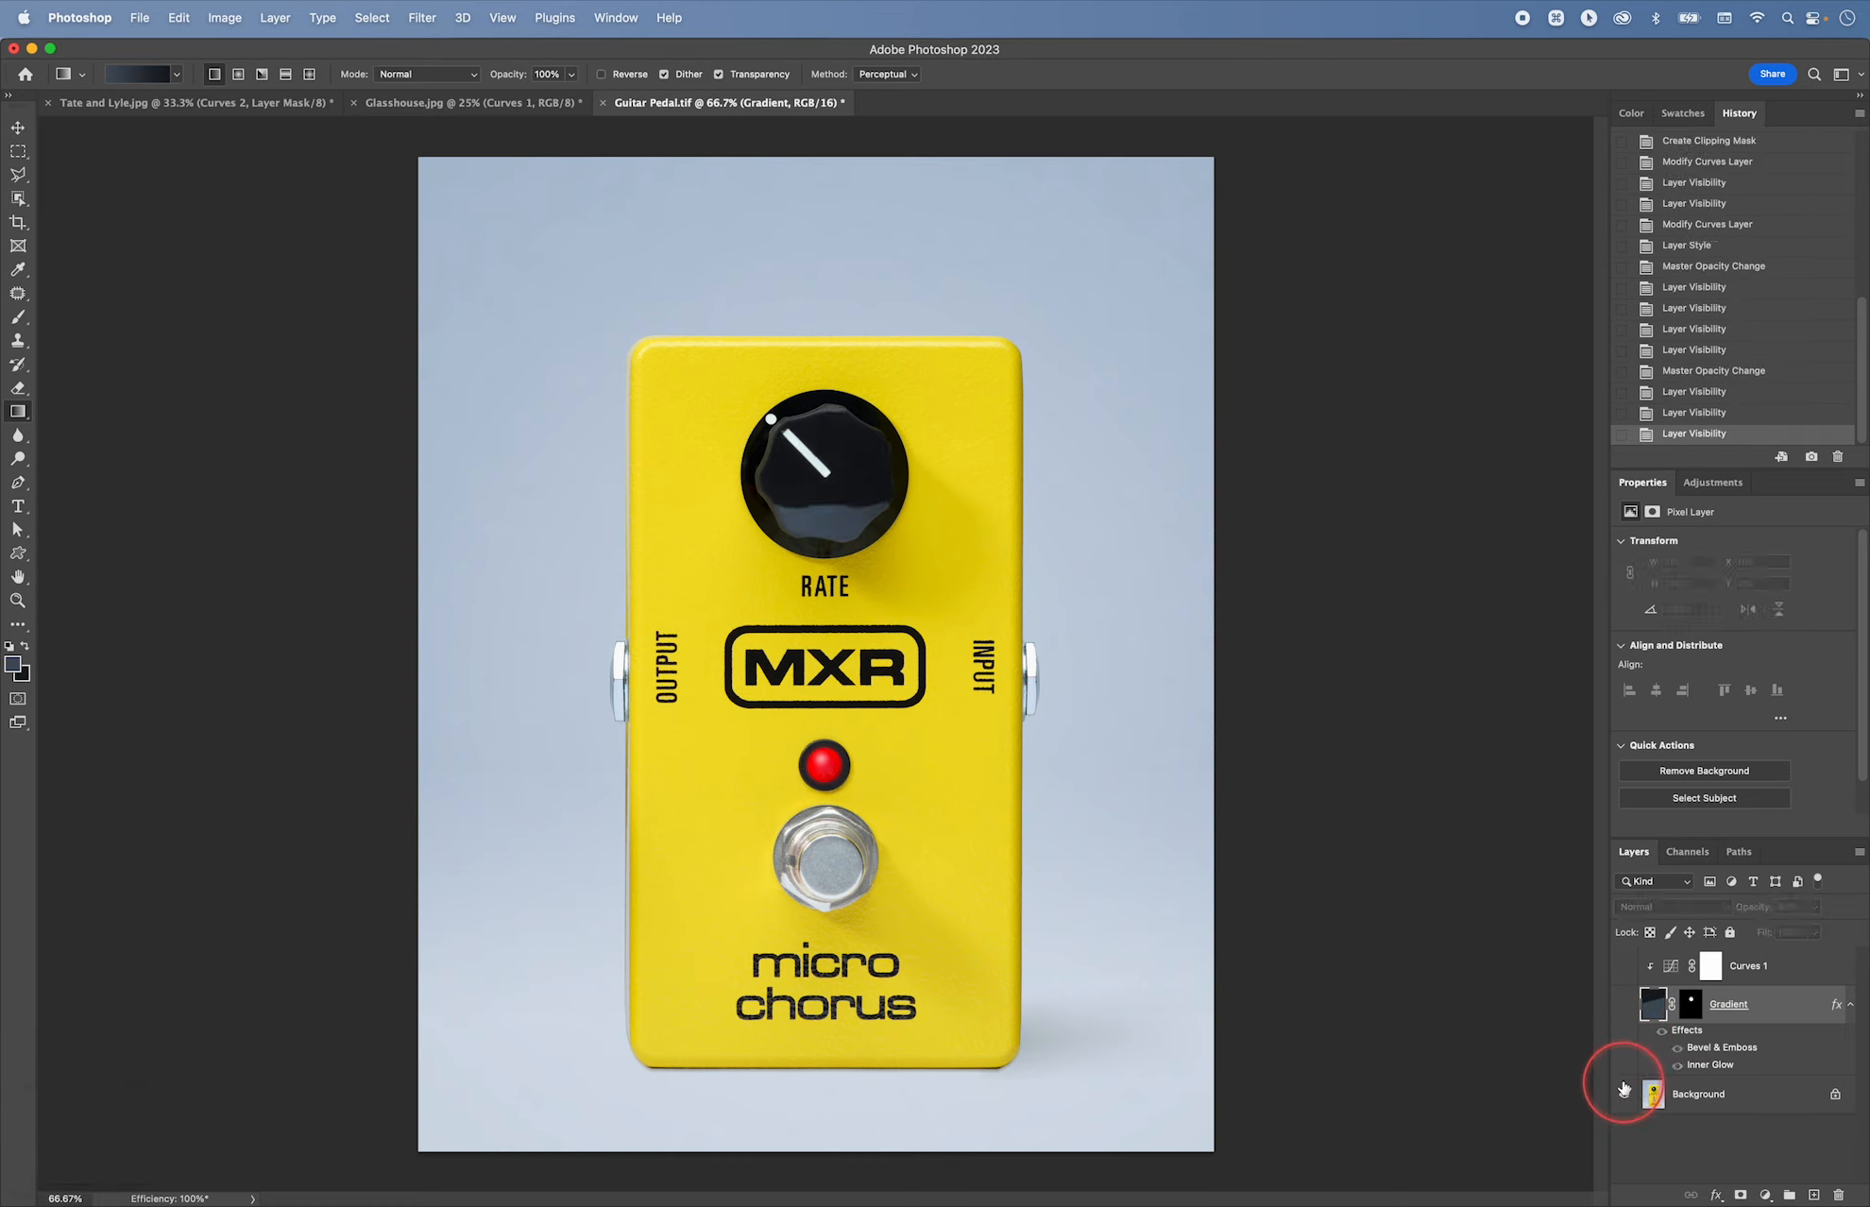
{"action": "left_click", "coordinate": [1625, 1092], "text": "alt"}
{"action": "left_click", "coordinate": [1624, 1092], "text": "alt"}
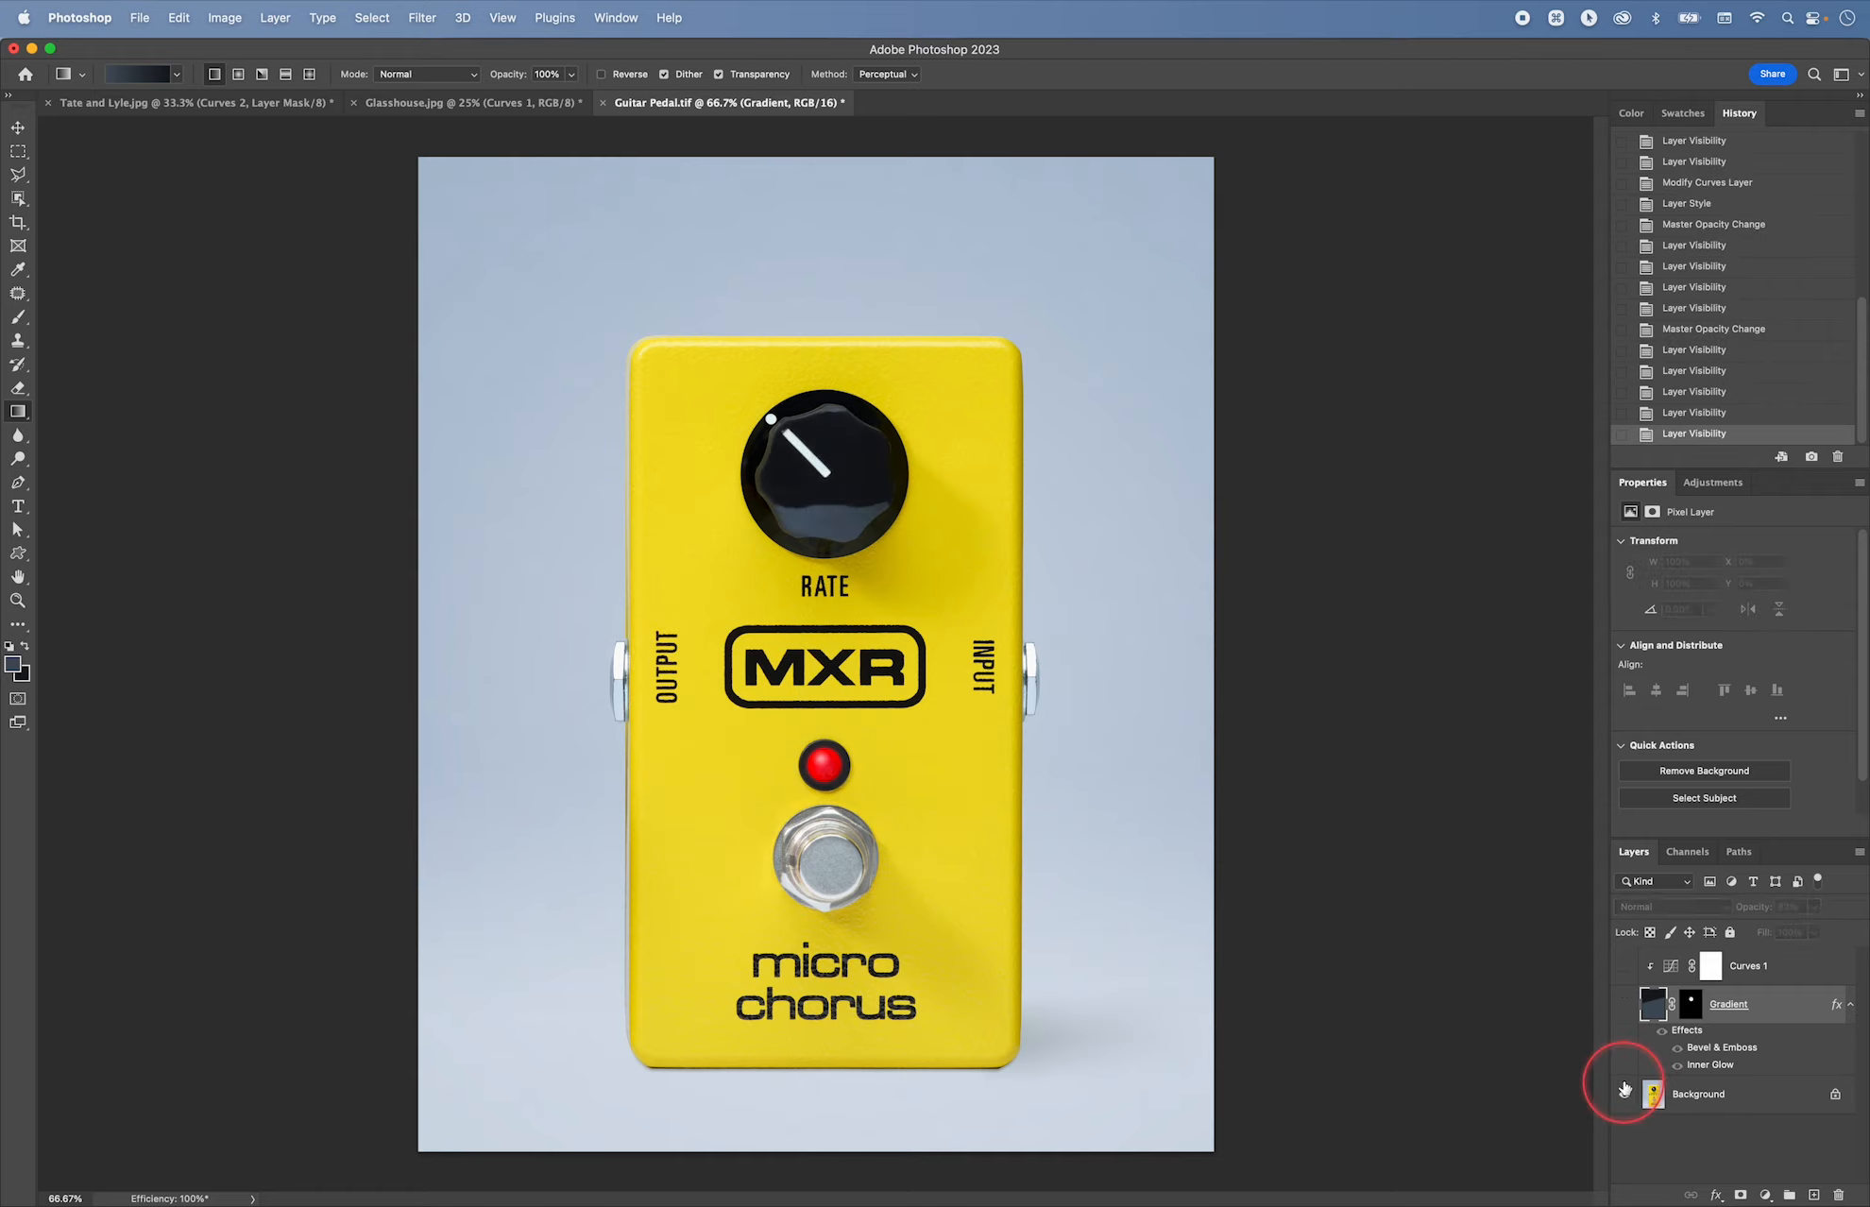
{"action": "left_click", "coordinate": [1624, 1091], "text": "alt"}
{"action": "key", "text": "super+0"}
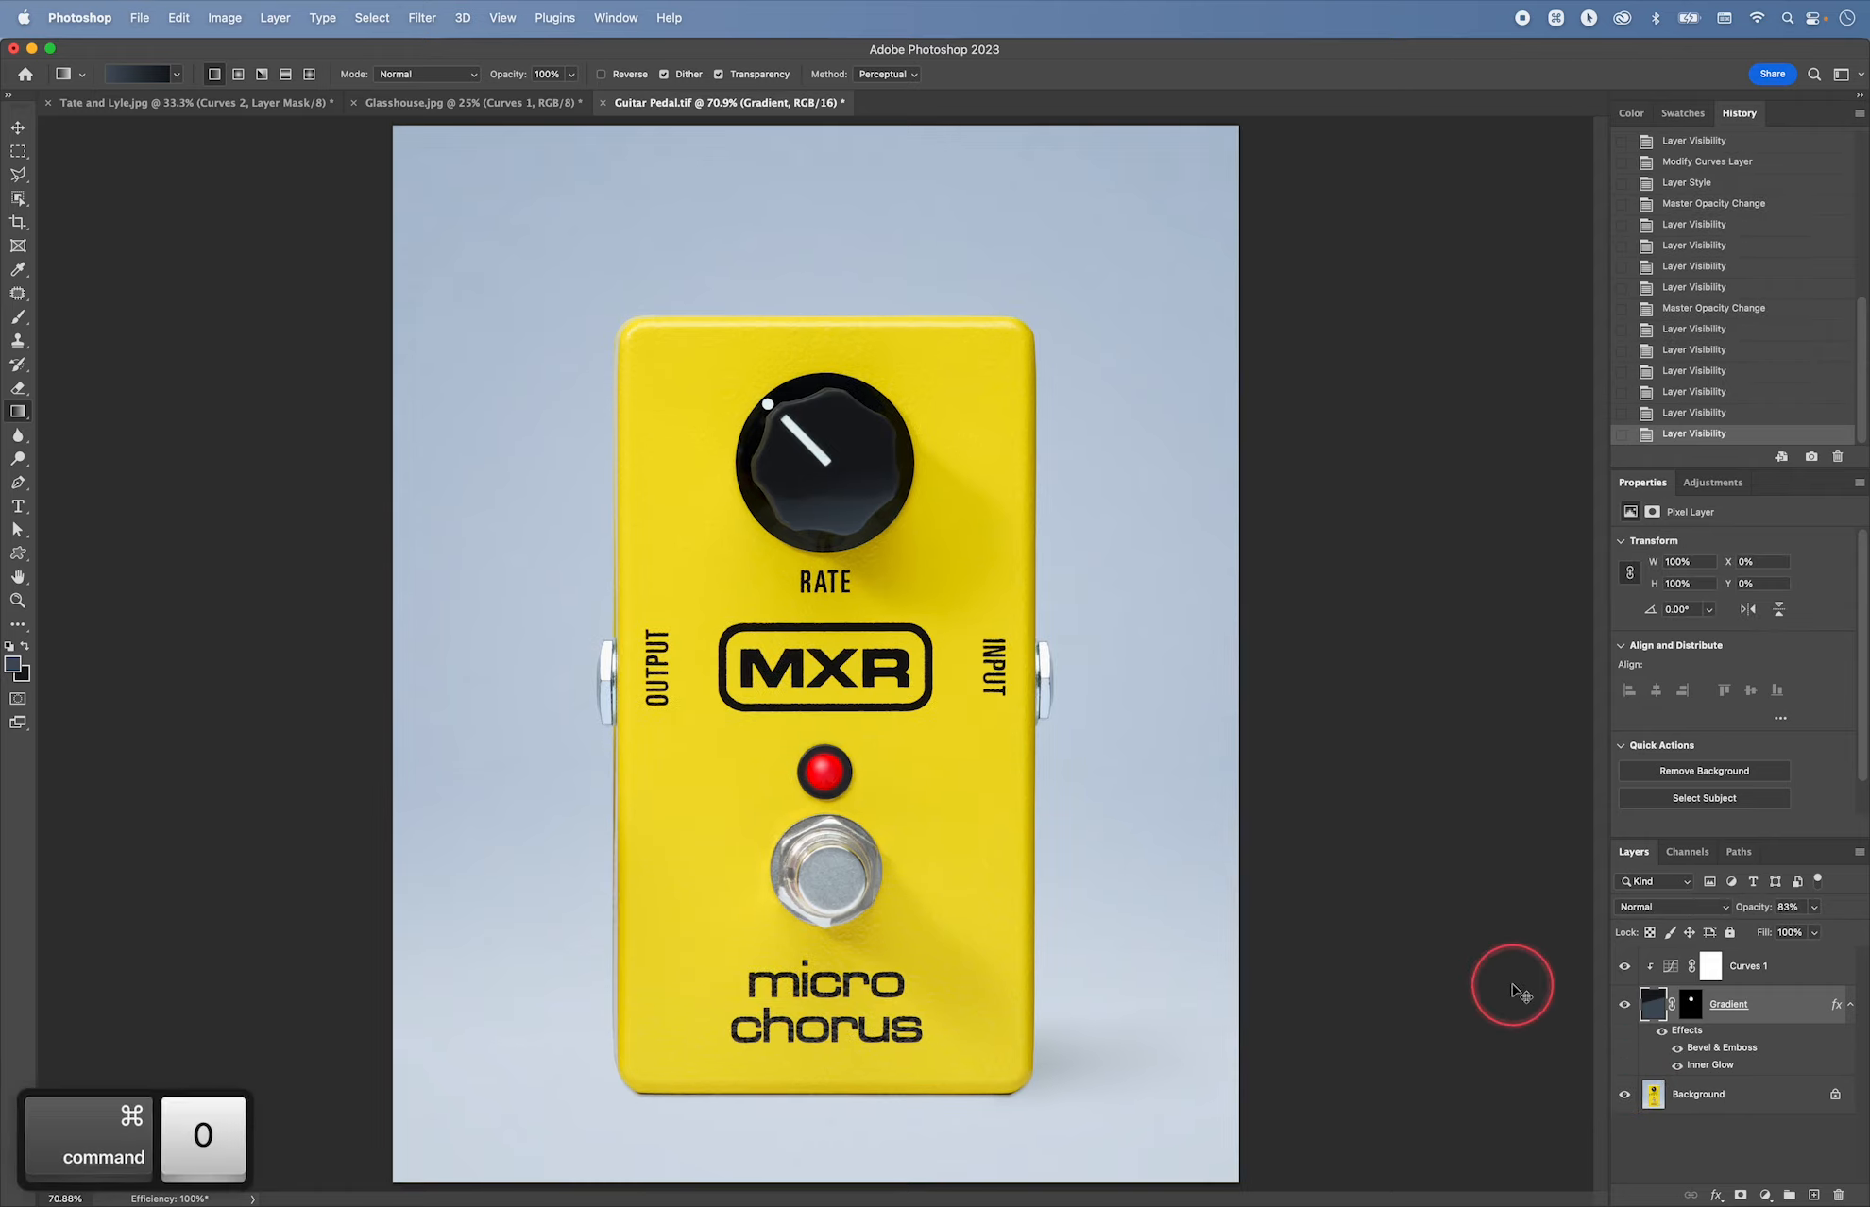